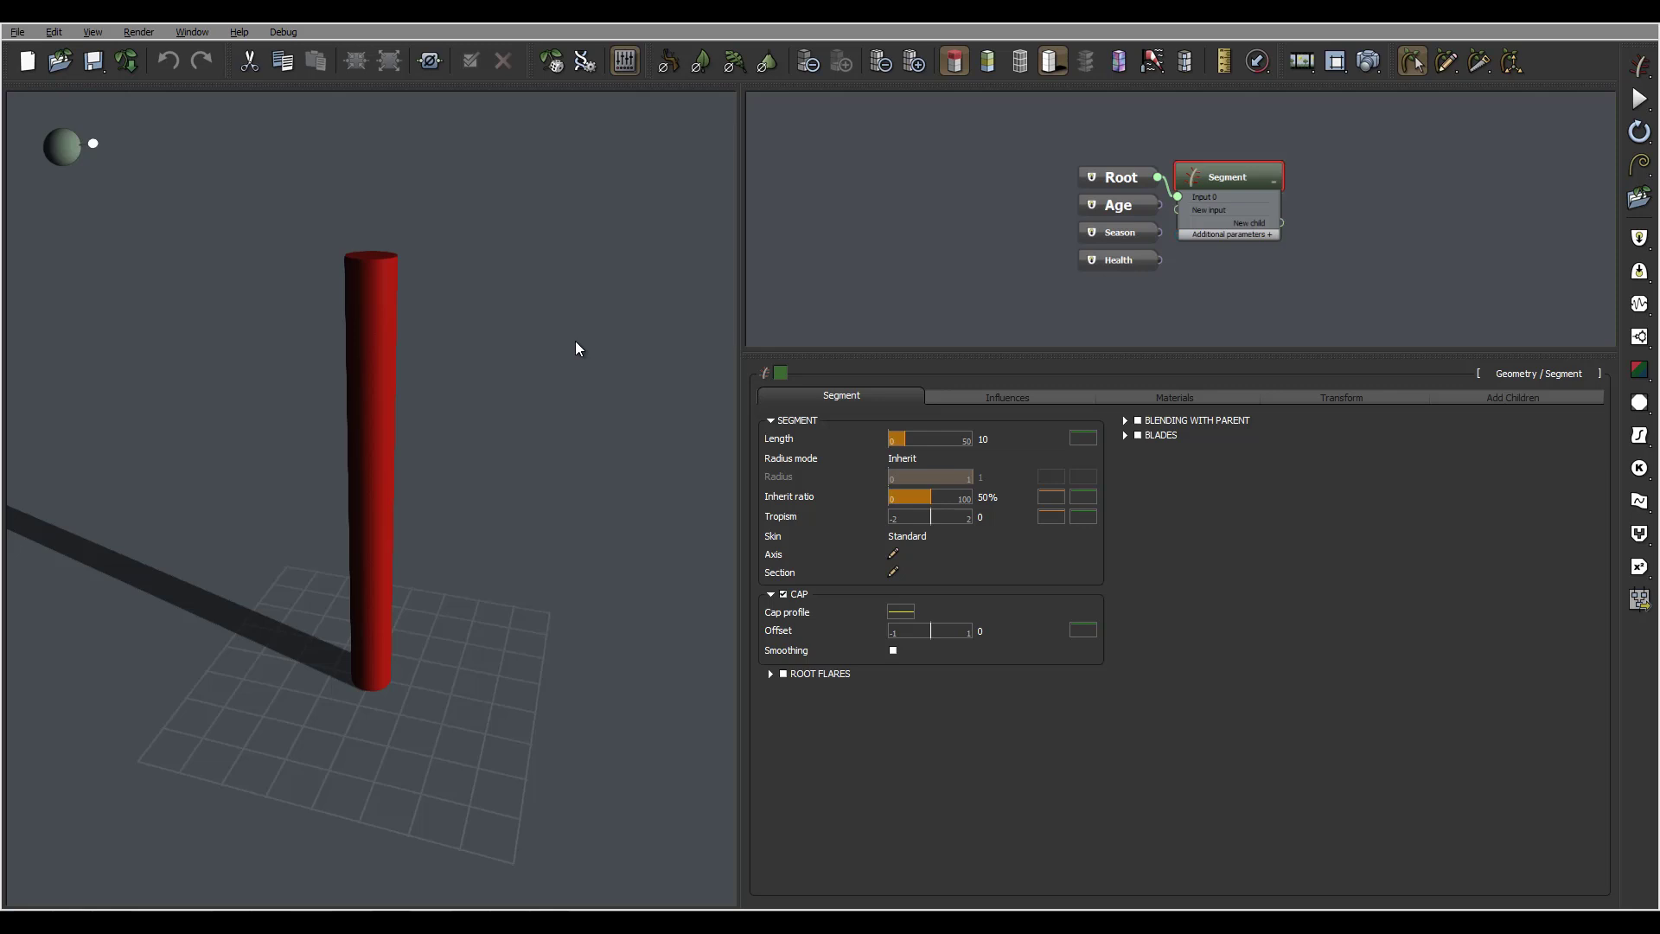
pyautogui.moveTo(538, 472); pyautogui.dragTo(444, 461, button='right')
pyautogui.moveTo(444, 462); pyautogui.dragTo(503, 450)
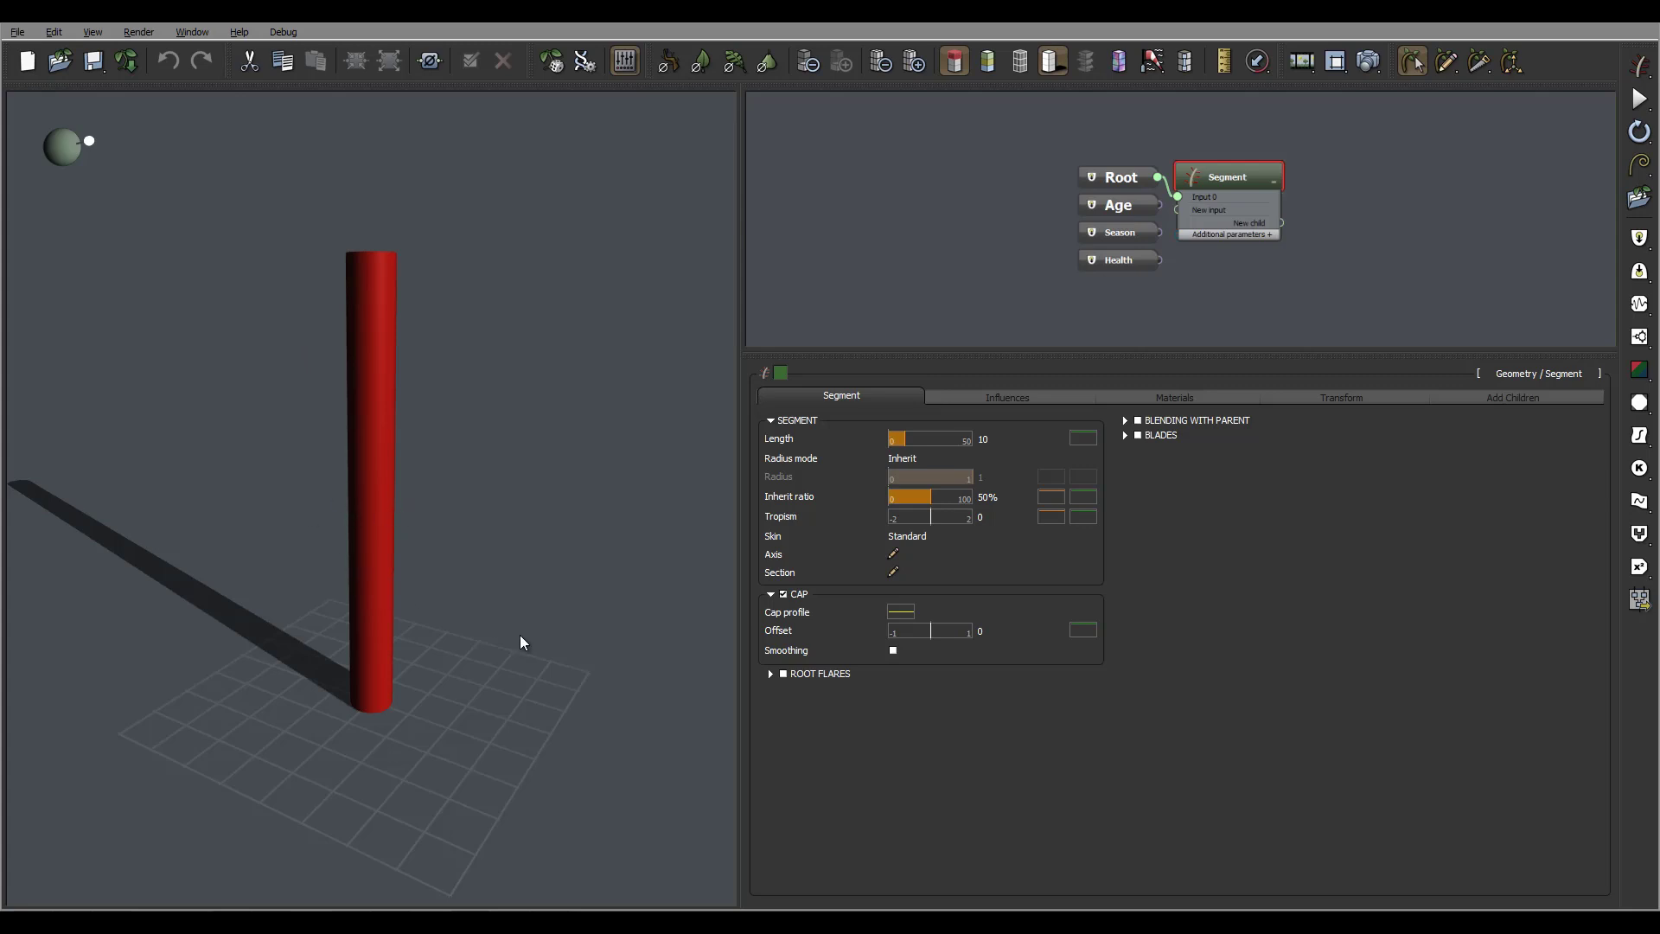
pyautogui.moveTo(1021, 517)
pyautogui.moveTo(388, 302); pyautogui.dragTo(390, 350)
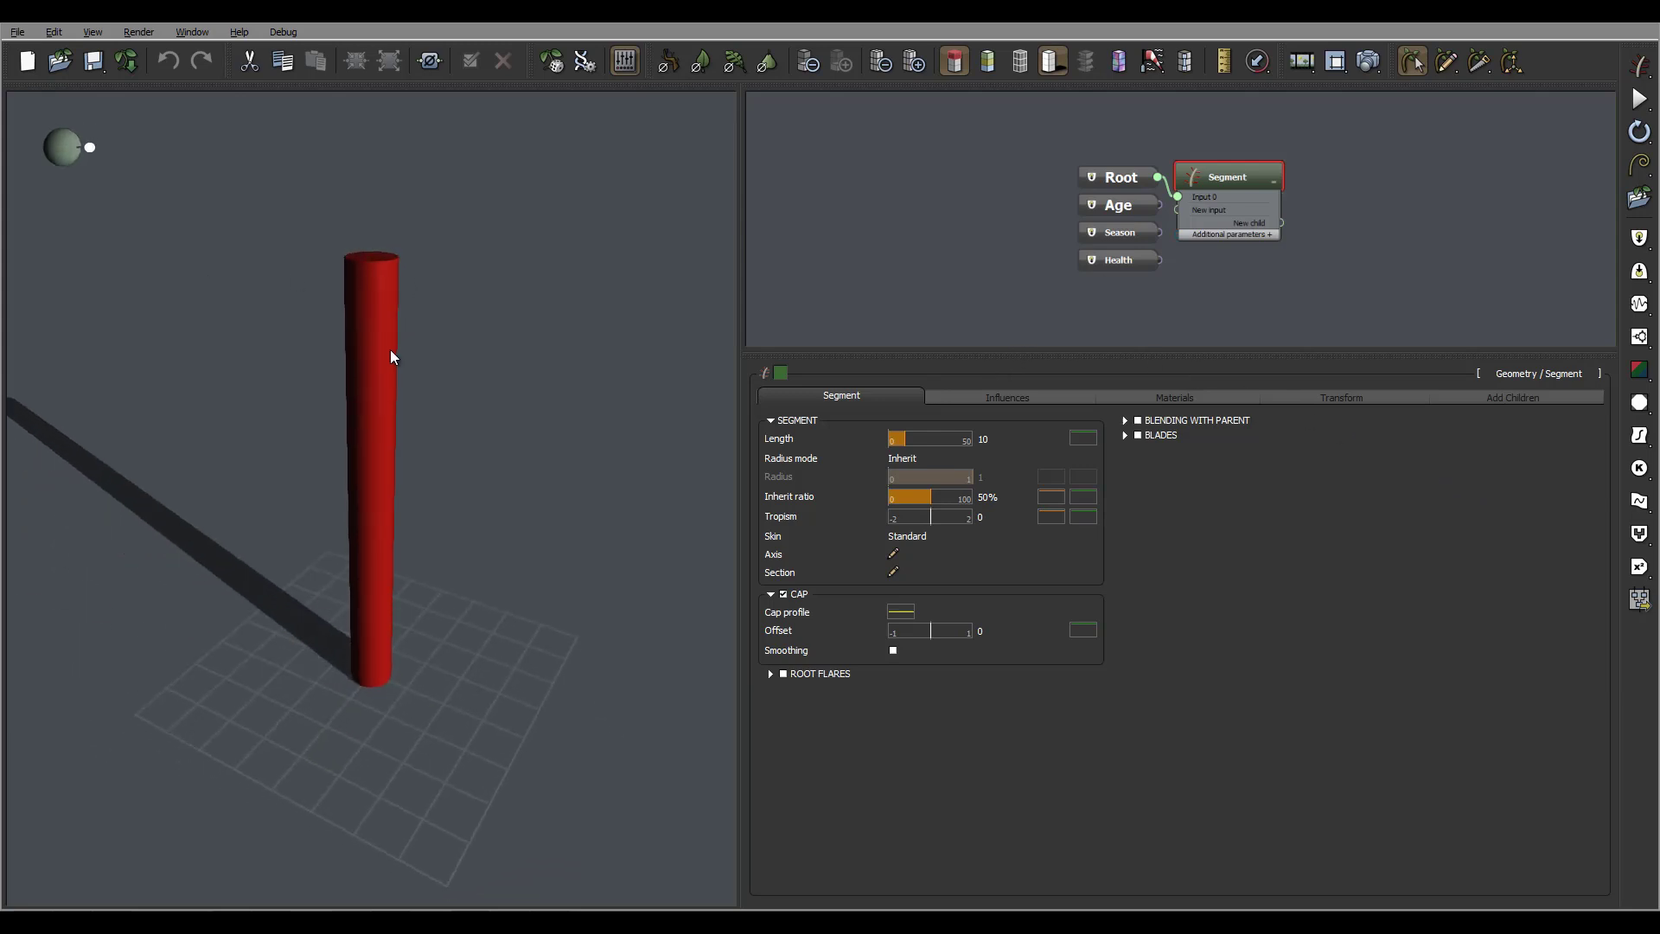
pyautogui.moveTo(443, 530); pyautogui.dragTo(386, 530)
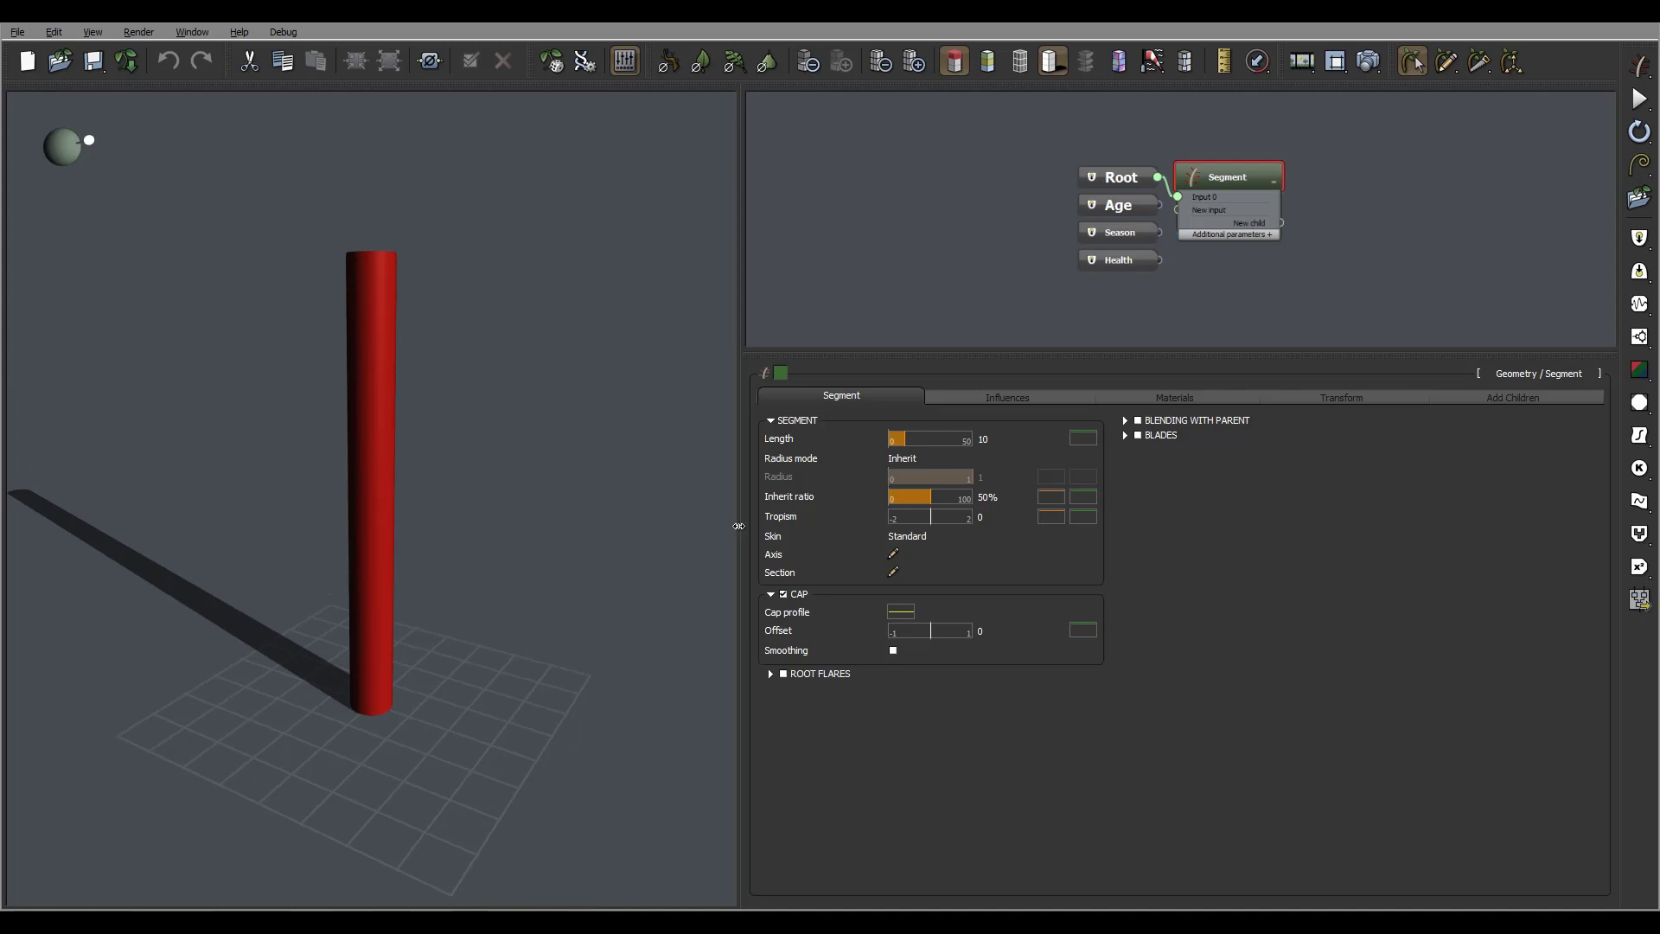
# Set the trunk segment's length to 5.
pyautogui.click(994, 440)
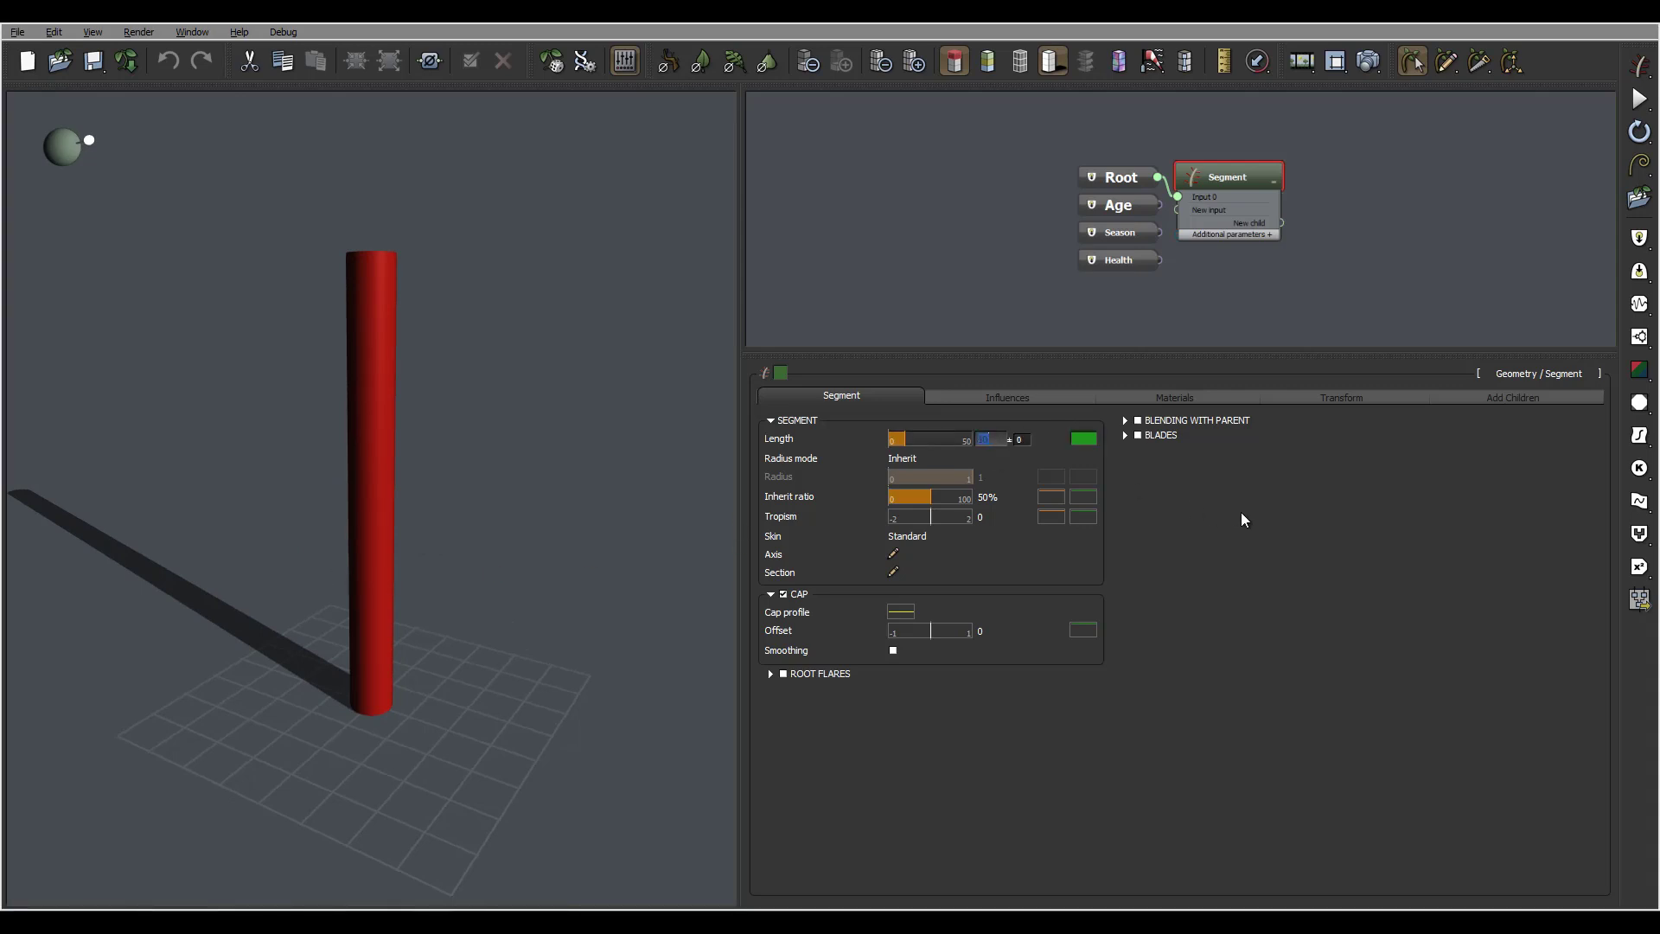
pyautogui.write('5')
pyautogui.press('Return')
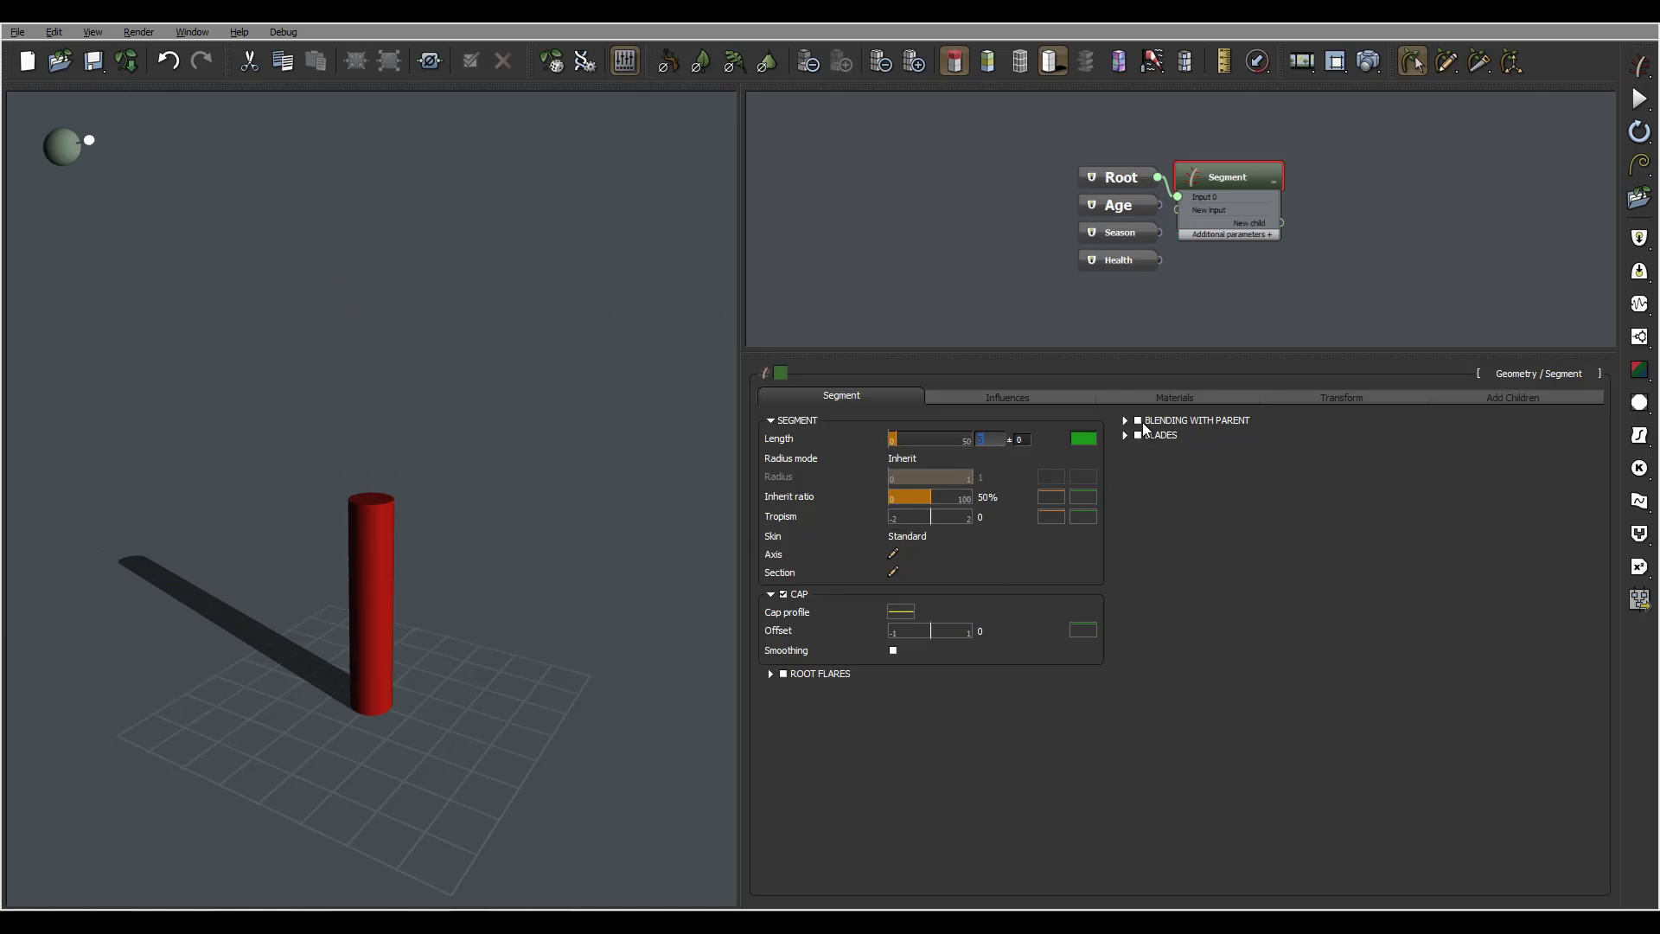
# Enable root flares on the trunk segment and set their depth to 5.
pyautogui.click(783, 673)
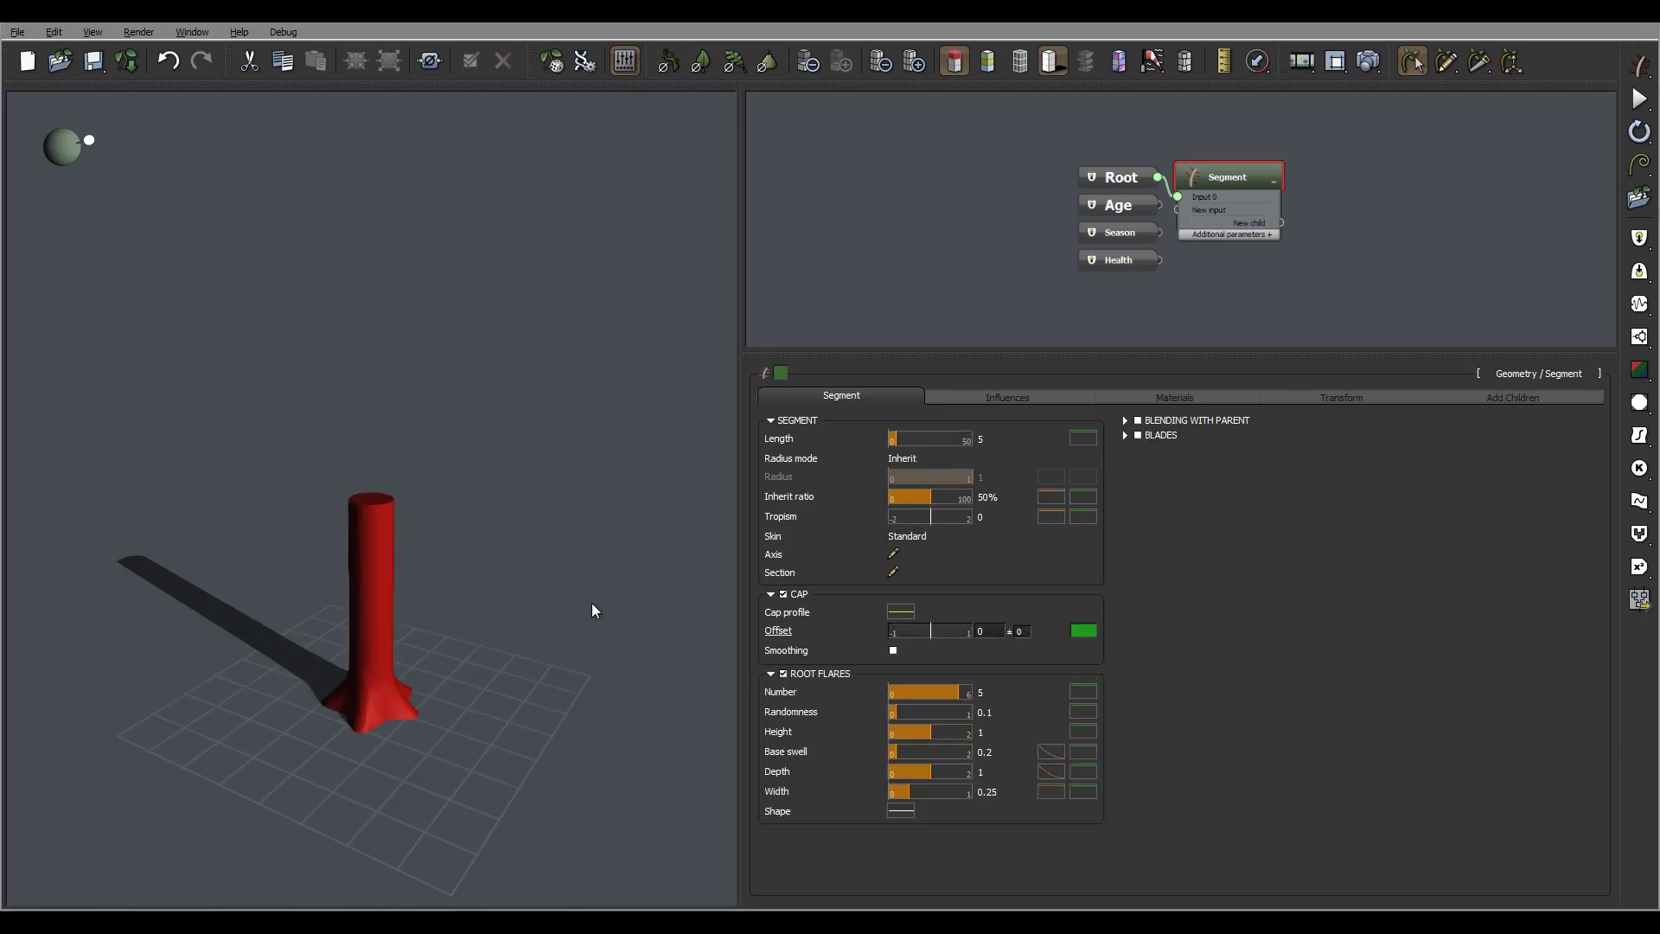
pyautogui.moveTo(464, 615)
pyautogui.mouseDown(button='right')
pyautogui.moveTo(335, 605)
pyautogui.moveTo(455, 614)
pyautogui.mouseUp(button='right')
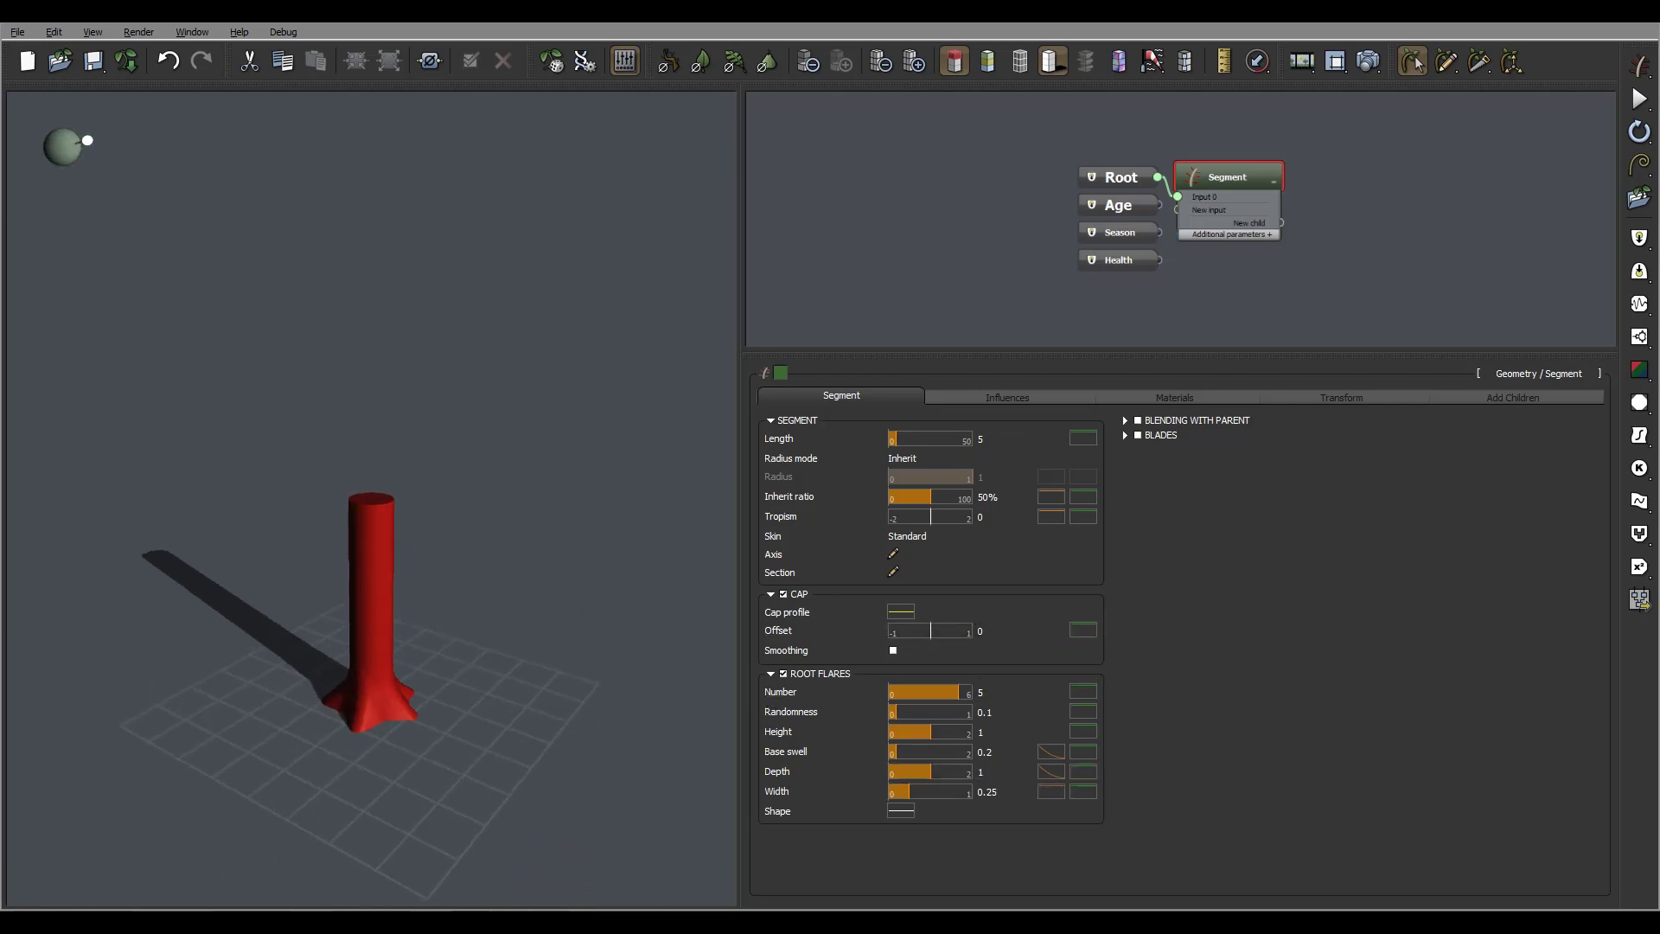
pyautogui.moveTo(353, 557); pyautogui.dragTo(455, 586)
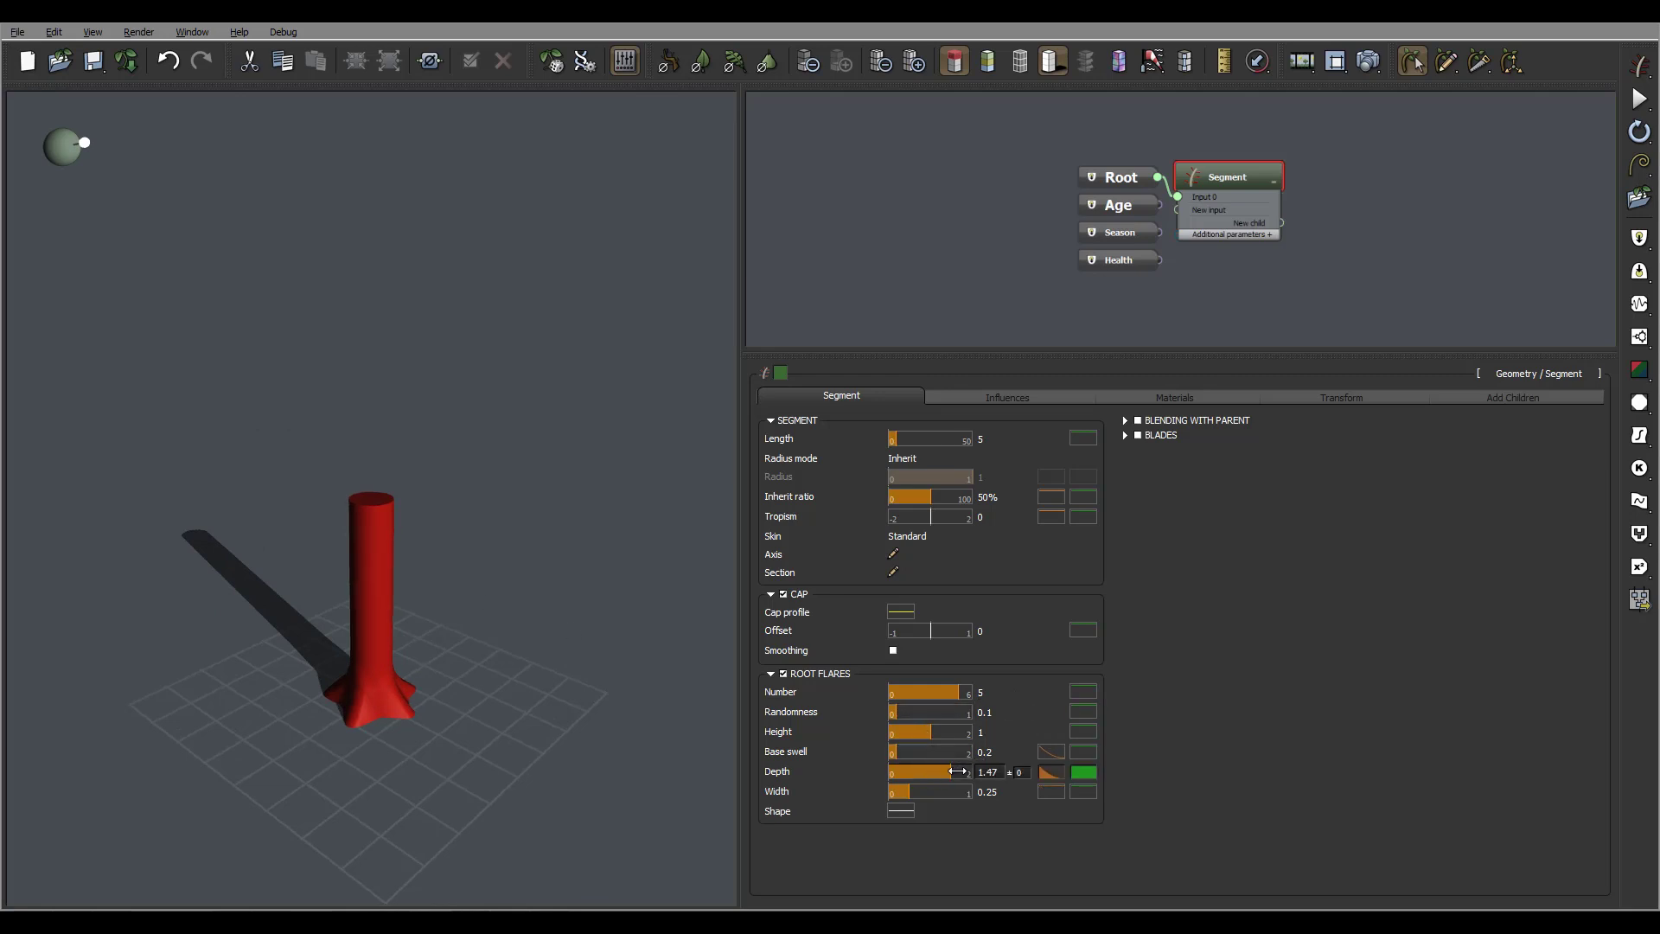
pyautogui.moveTo(408, 693); pyautogui.dragTo(454, 663)
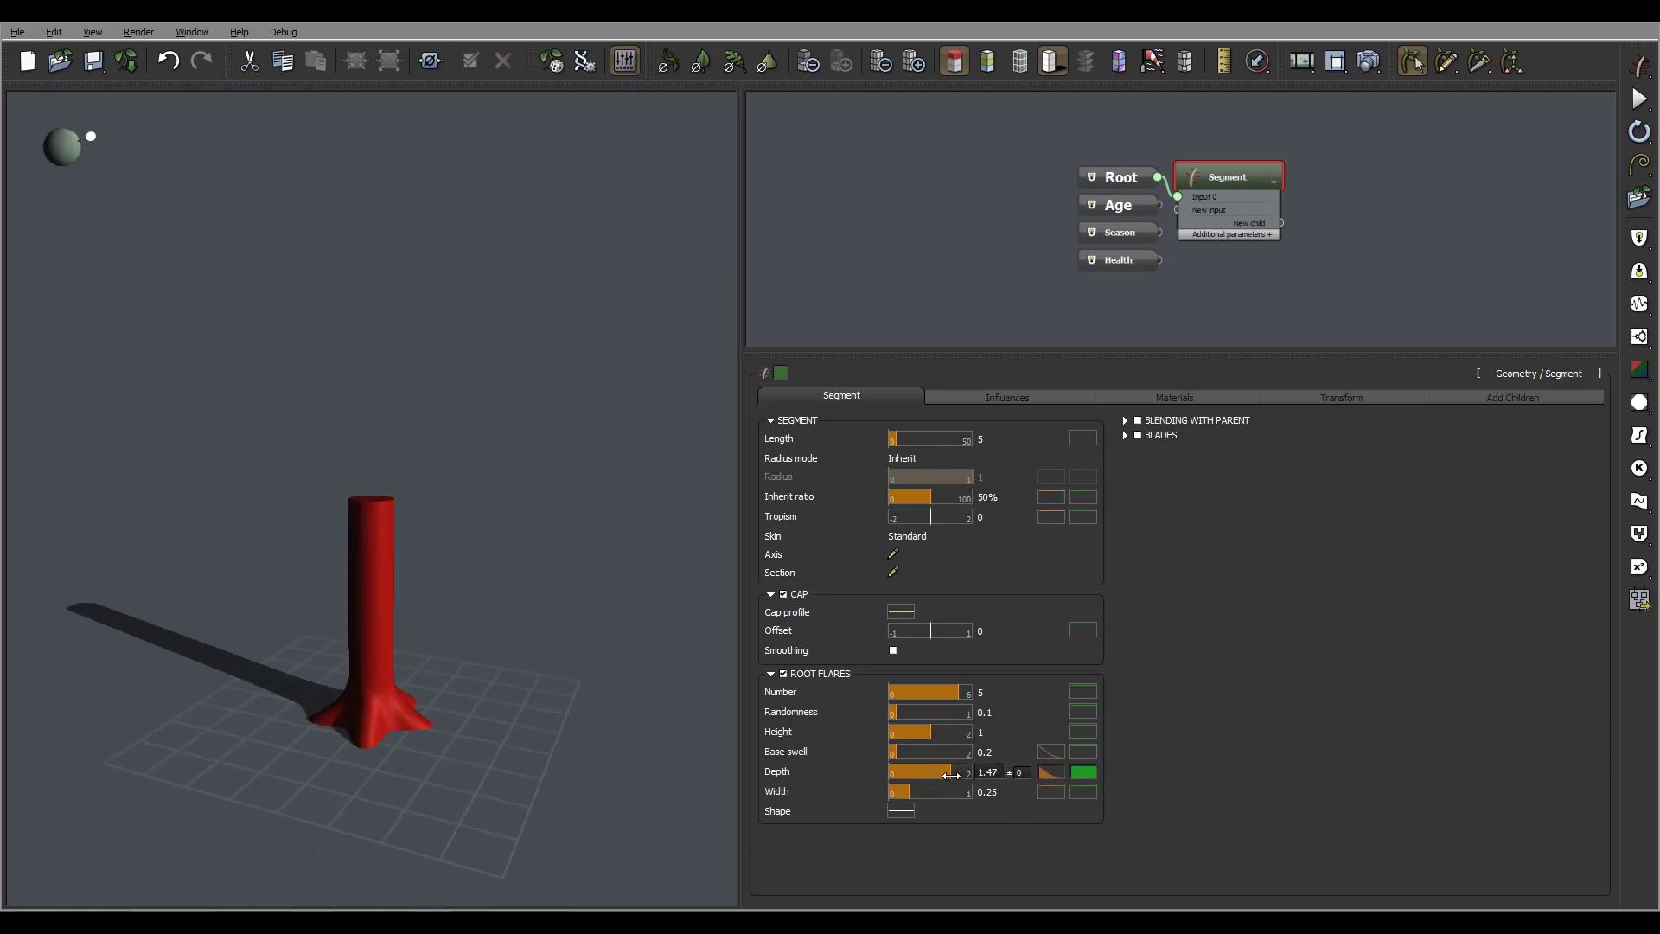
pyautogui.moveTo(957, 775); pyautogui.dragTo(957, 775)
pyautogui.click(990, 773)
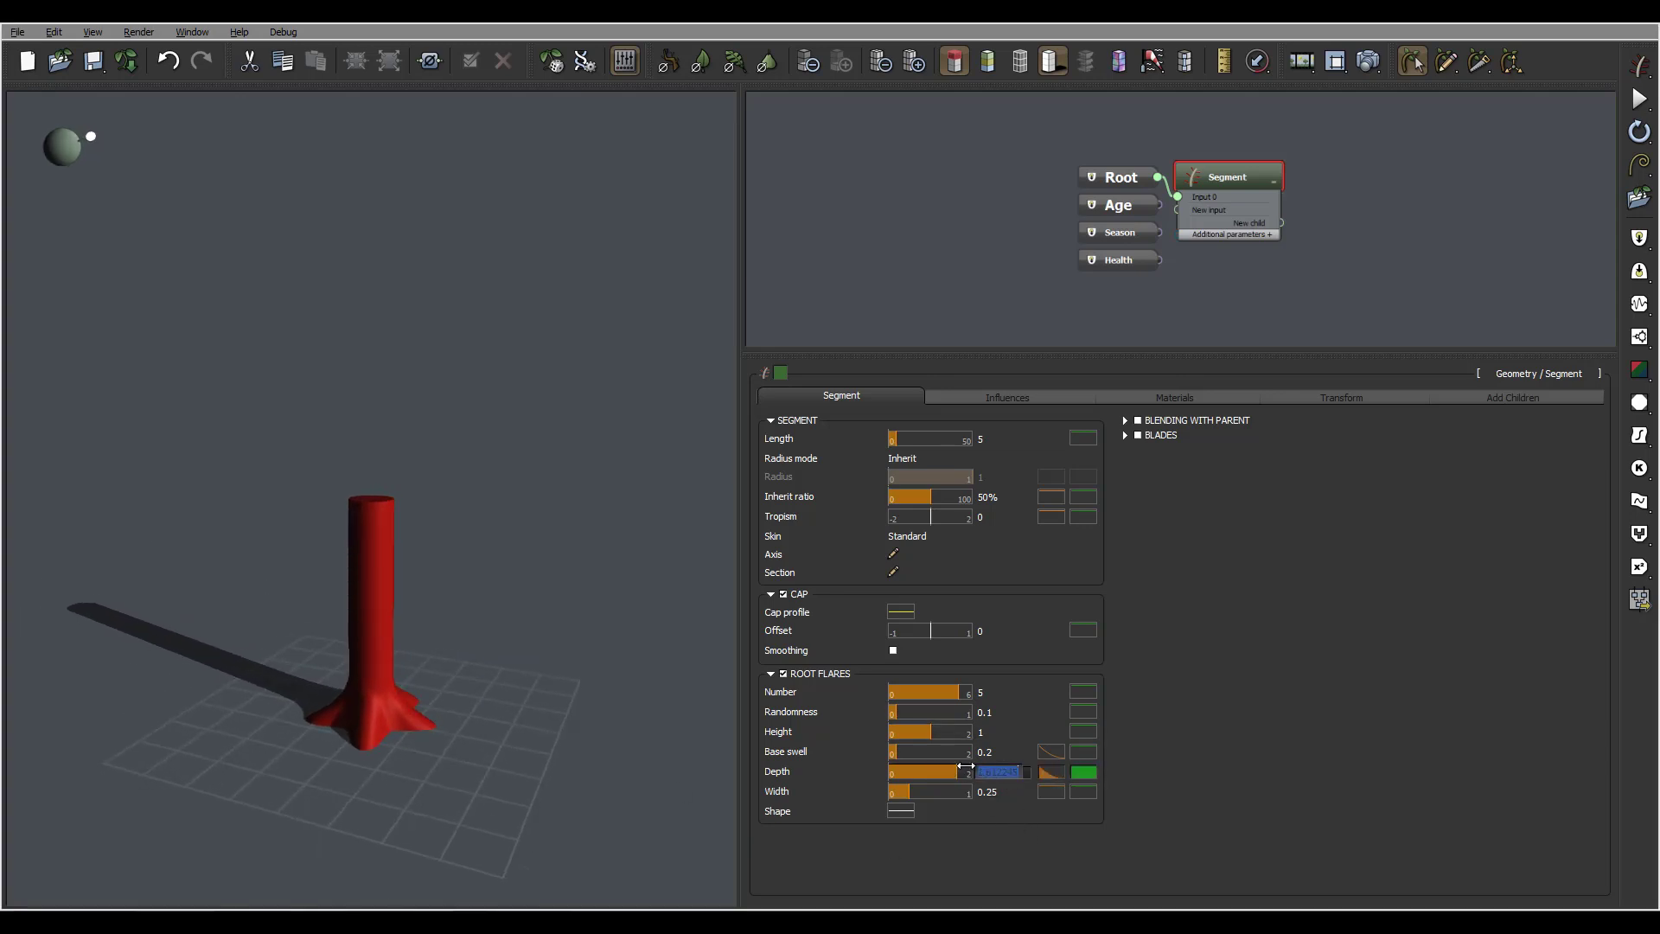
pyautogui.write('5')
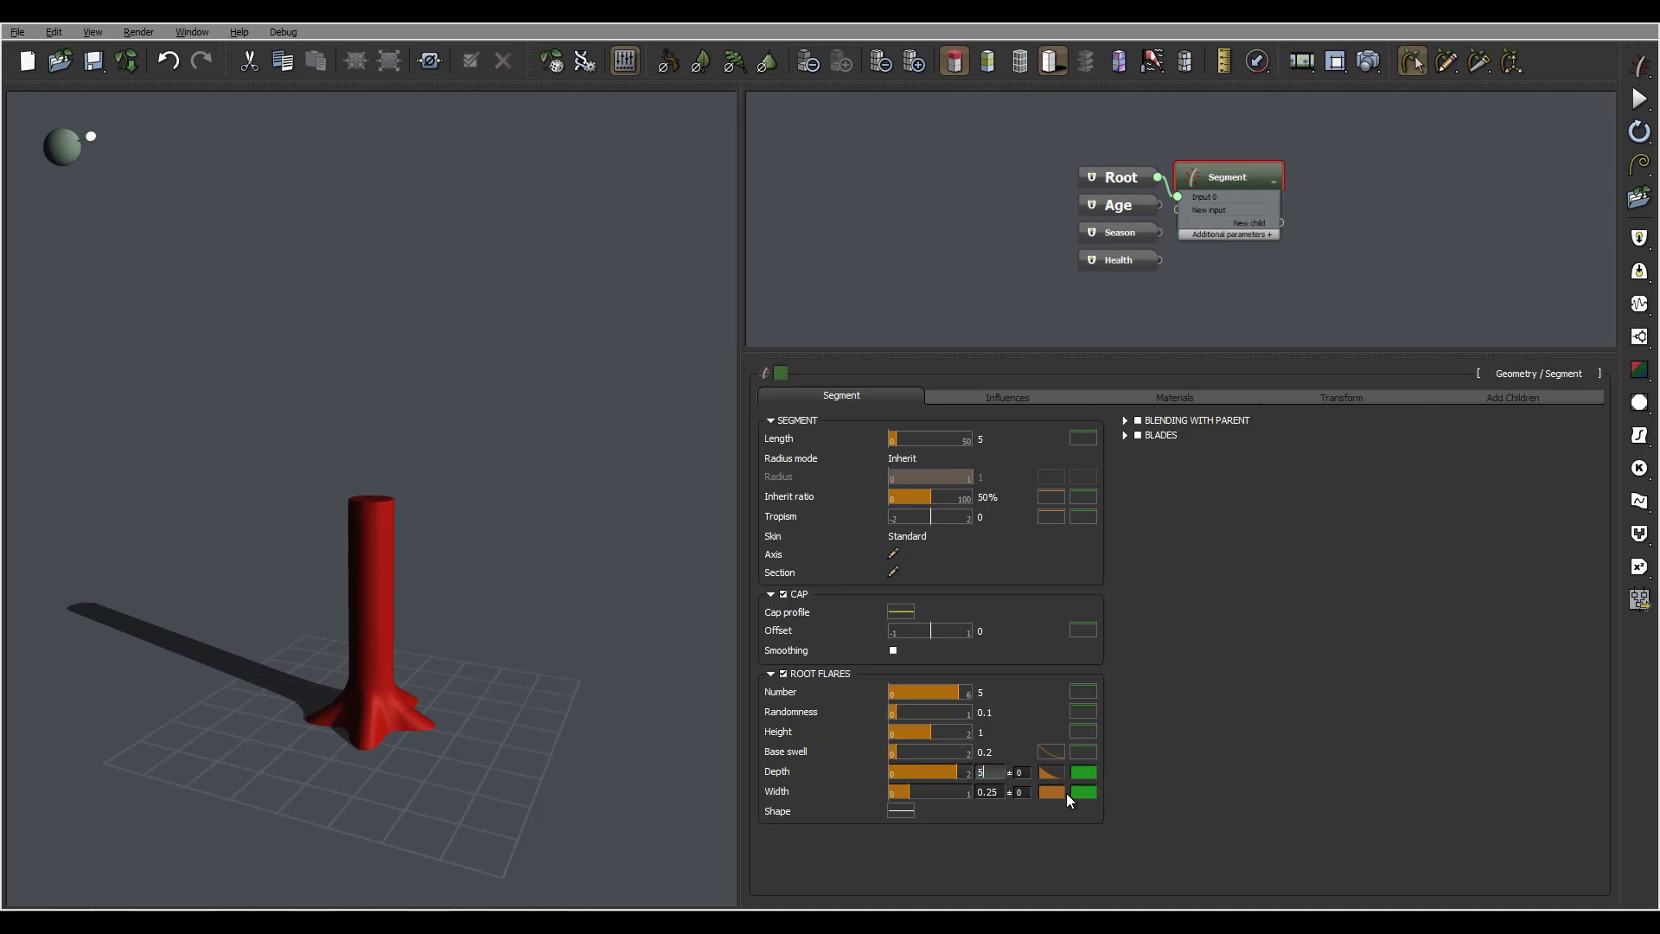
pyautogui.press('Return')
pyautogui.moveTo(396, 603); pyautogui.dragTo(329, 657)
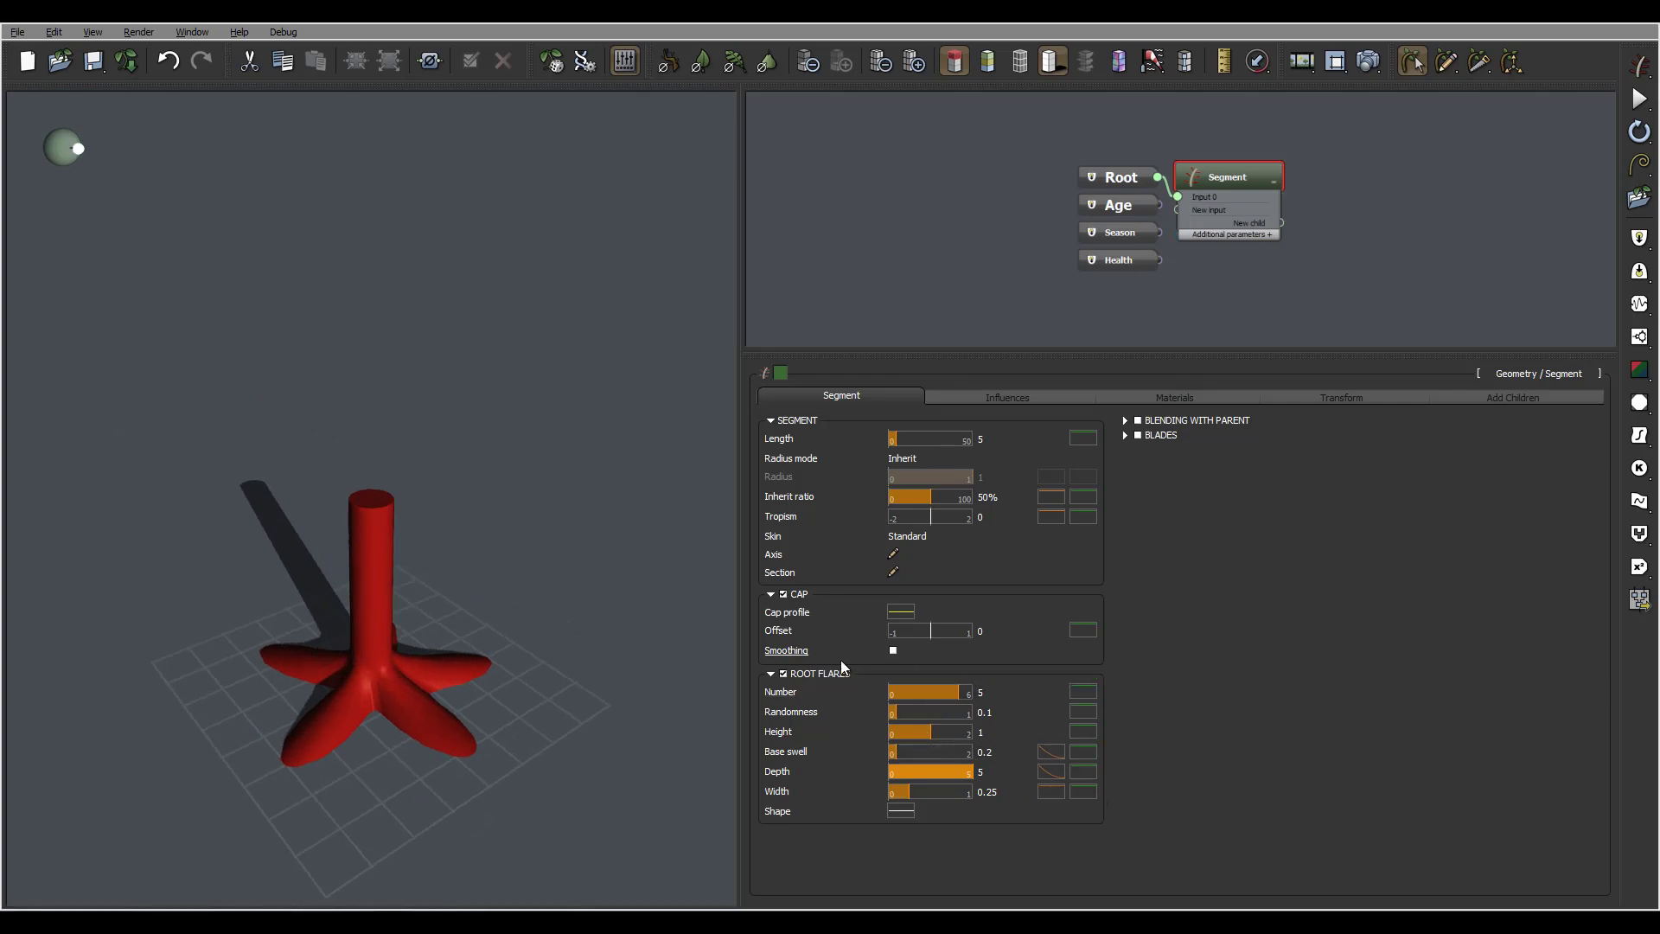
# Set the root flares' randomness to 0.5 and their height to about 1.84.
pyautogui.moveTo(908, 714); pyautogui.dragTo(935, 714)
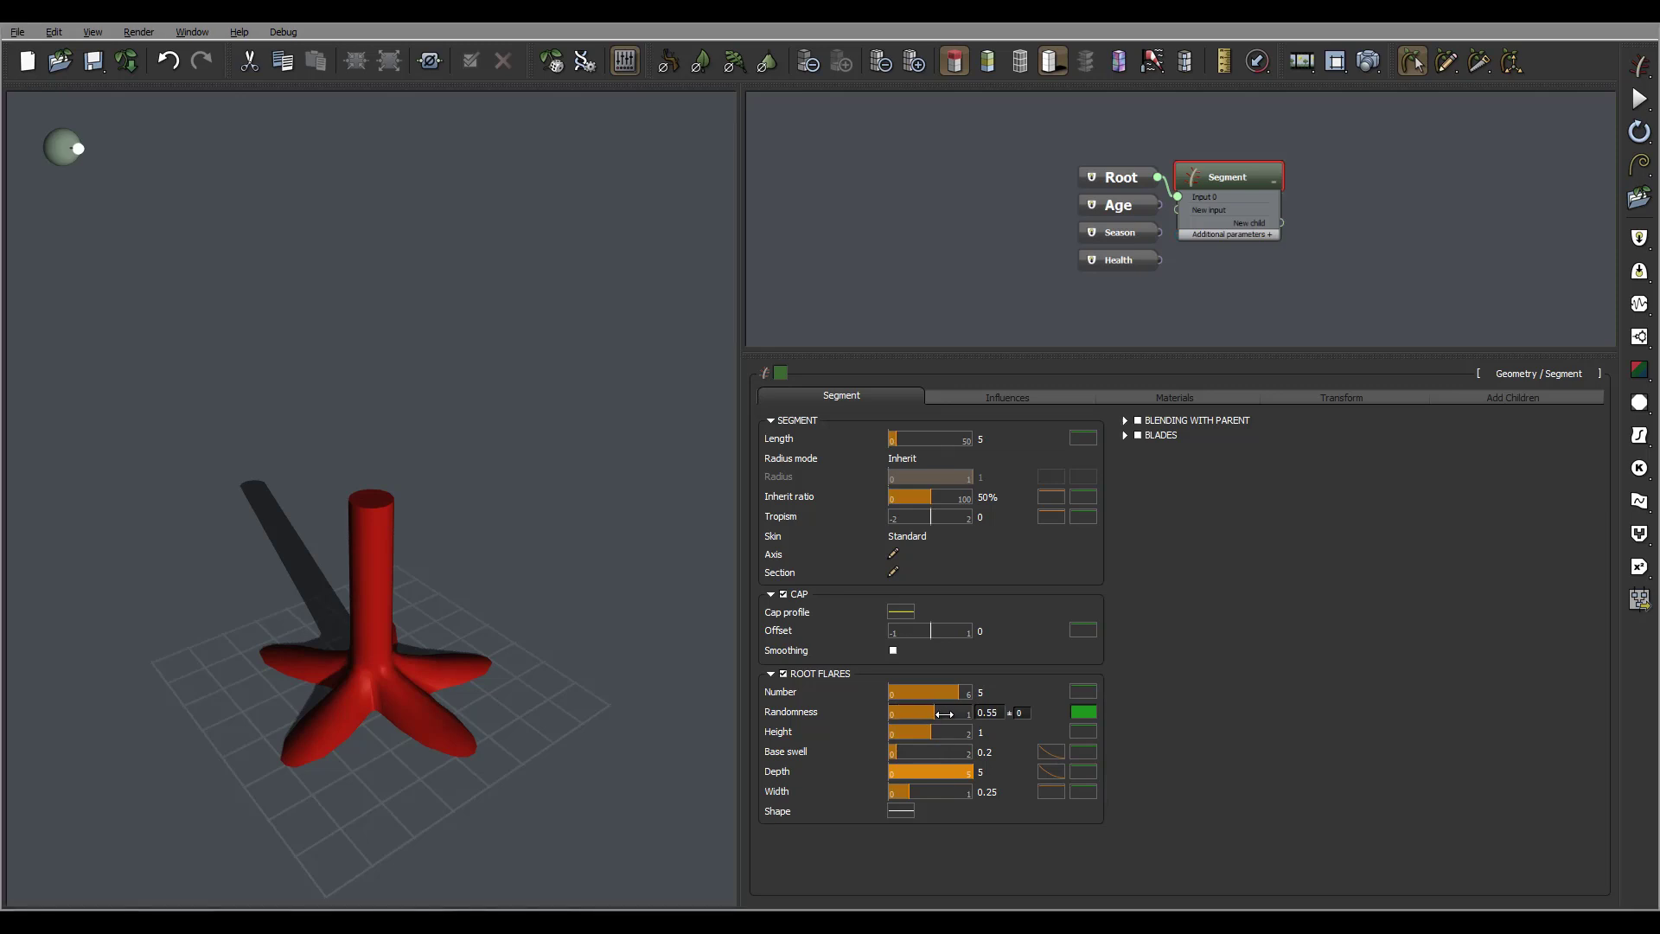
pyautogui.moveTo(568, 631); pyautogui.dragTo(441, 604)
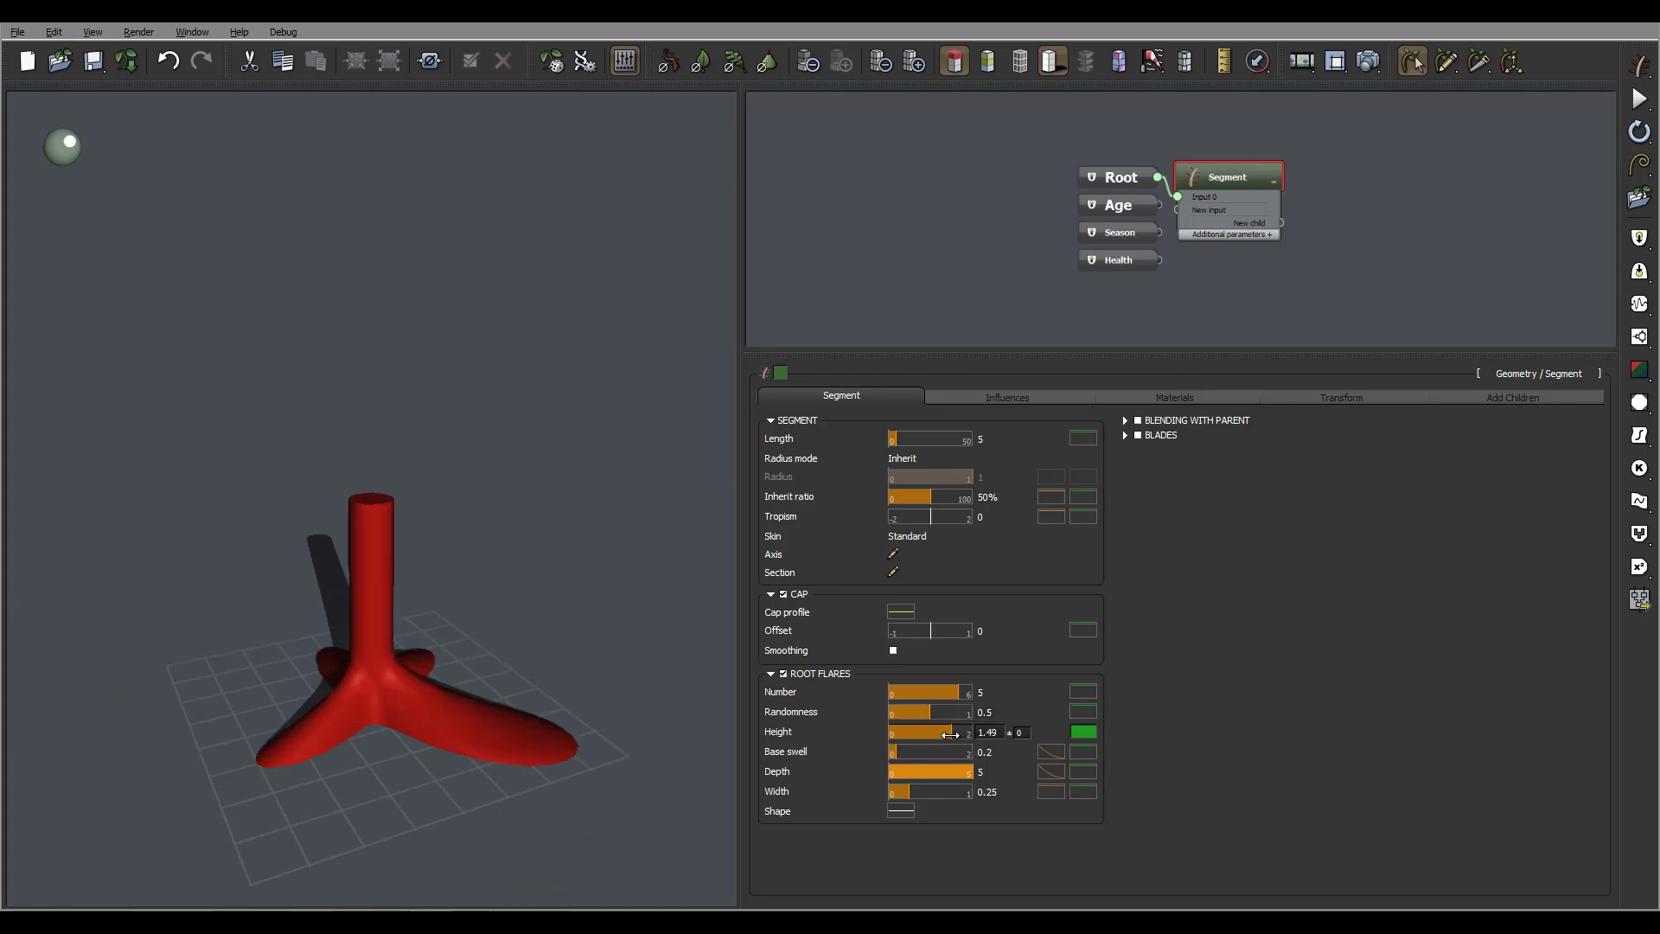
pyautogui.moveTo(434, 590)
pyautogui.mouseDown()
pyautogui.moveTo(422, 494)
pyautogui.moveTo(453, 745)
pyautogui.moveTo(491, 707)
pyautogui.moveTo(574, 680)
pyautogui.moveTo(412, 629)
pyautogui.moveTo(432, 618)
pyautogui.mouseUp()
# Thicken the trunk by setting the segment's inherit ratio to 100%.
pyautogui.click(999, 498)
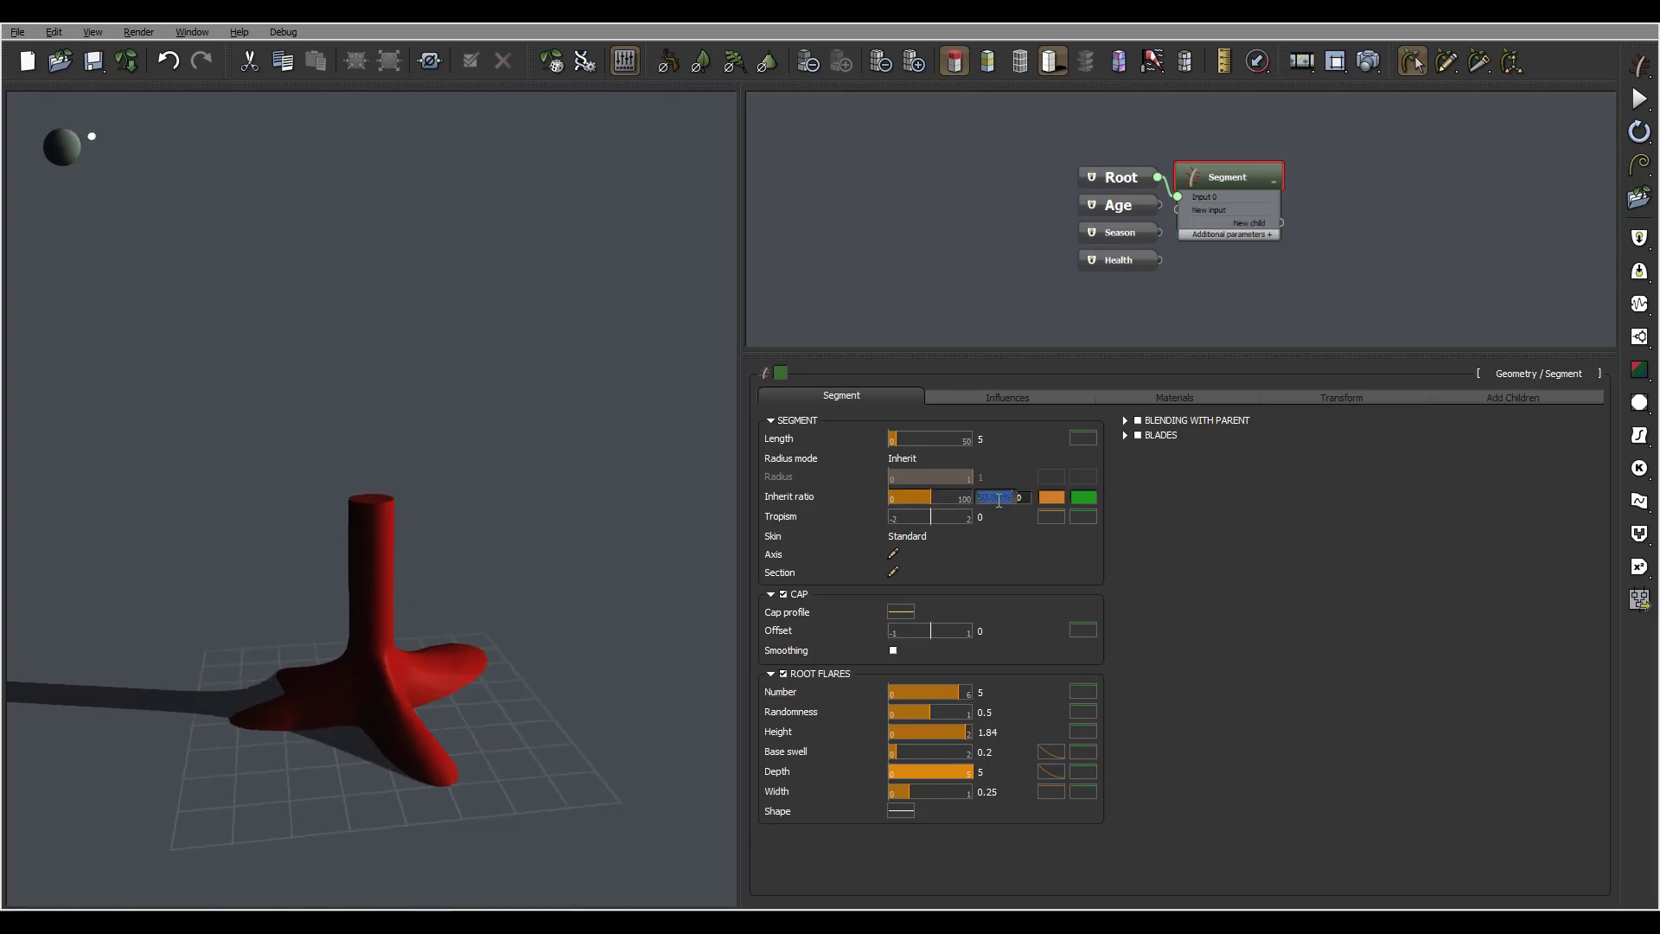
pyautogui.write('100')
pyautogui.press('Return')
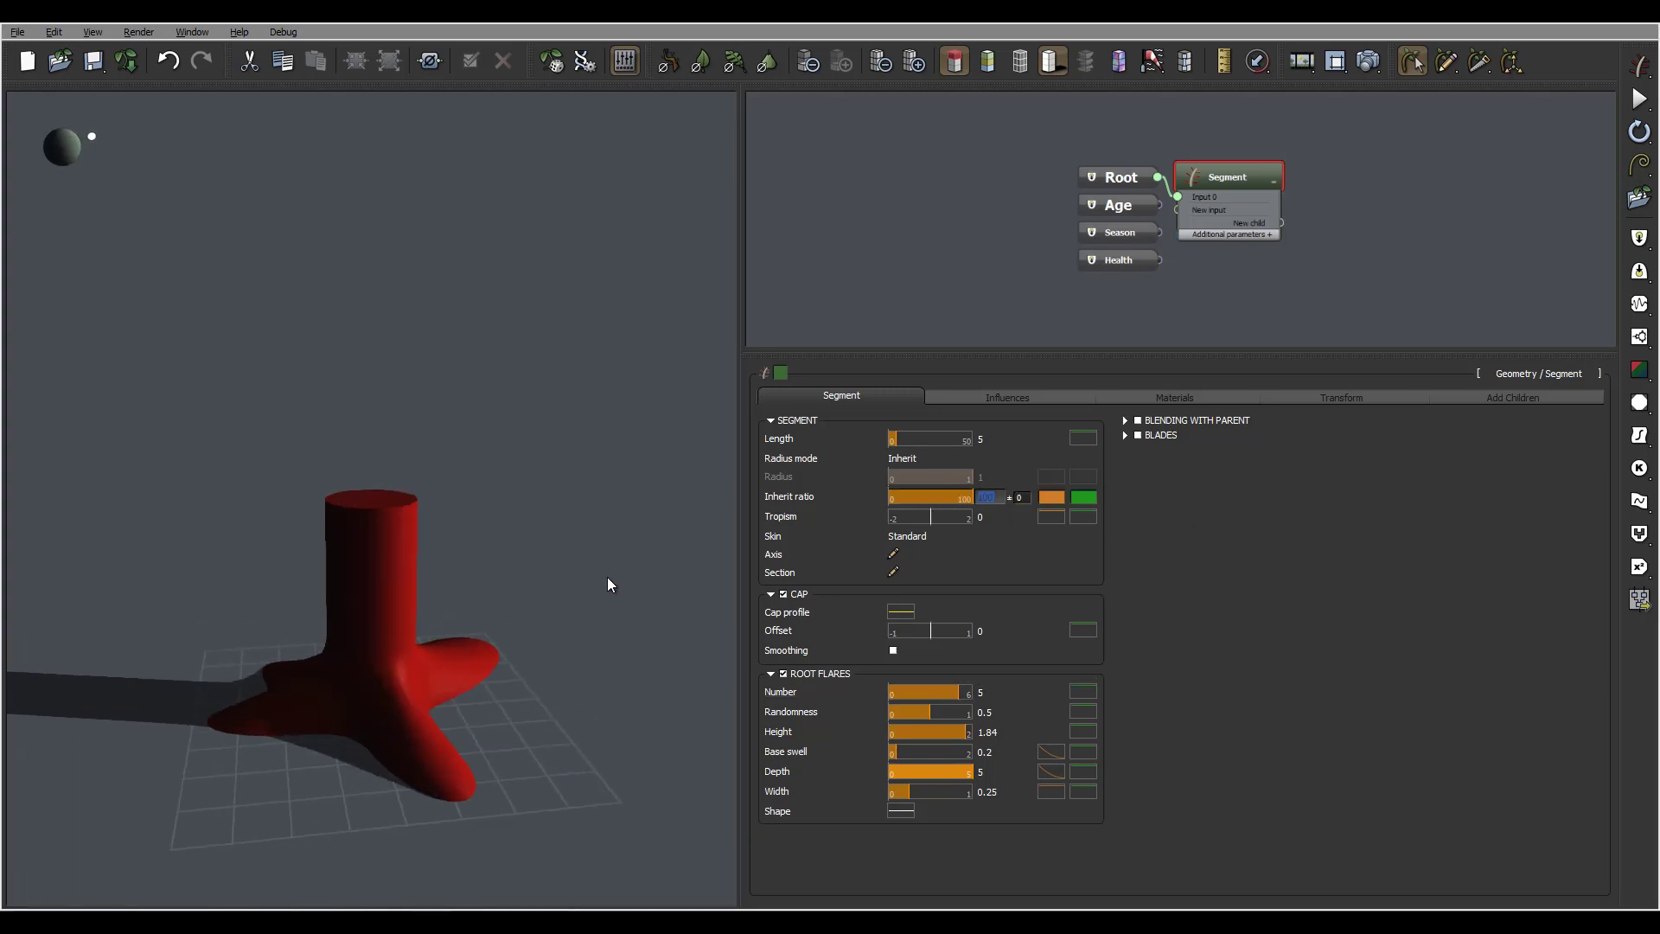
pyautogui.moveTo(550, 514); pyautogui.dragTo(381, 636)
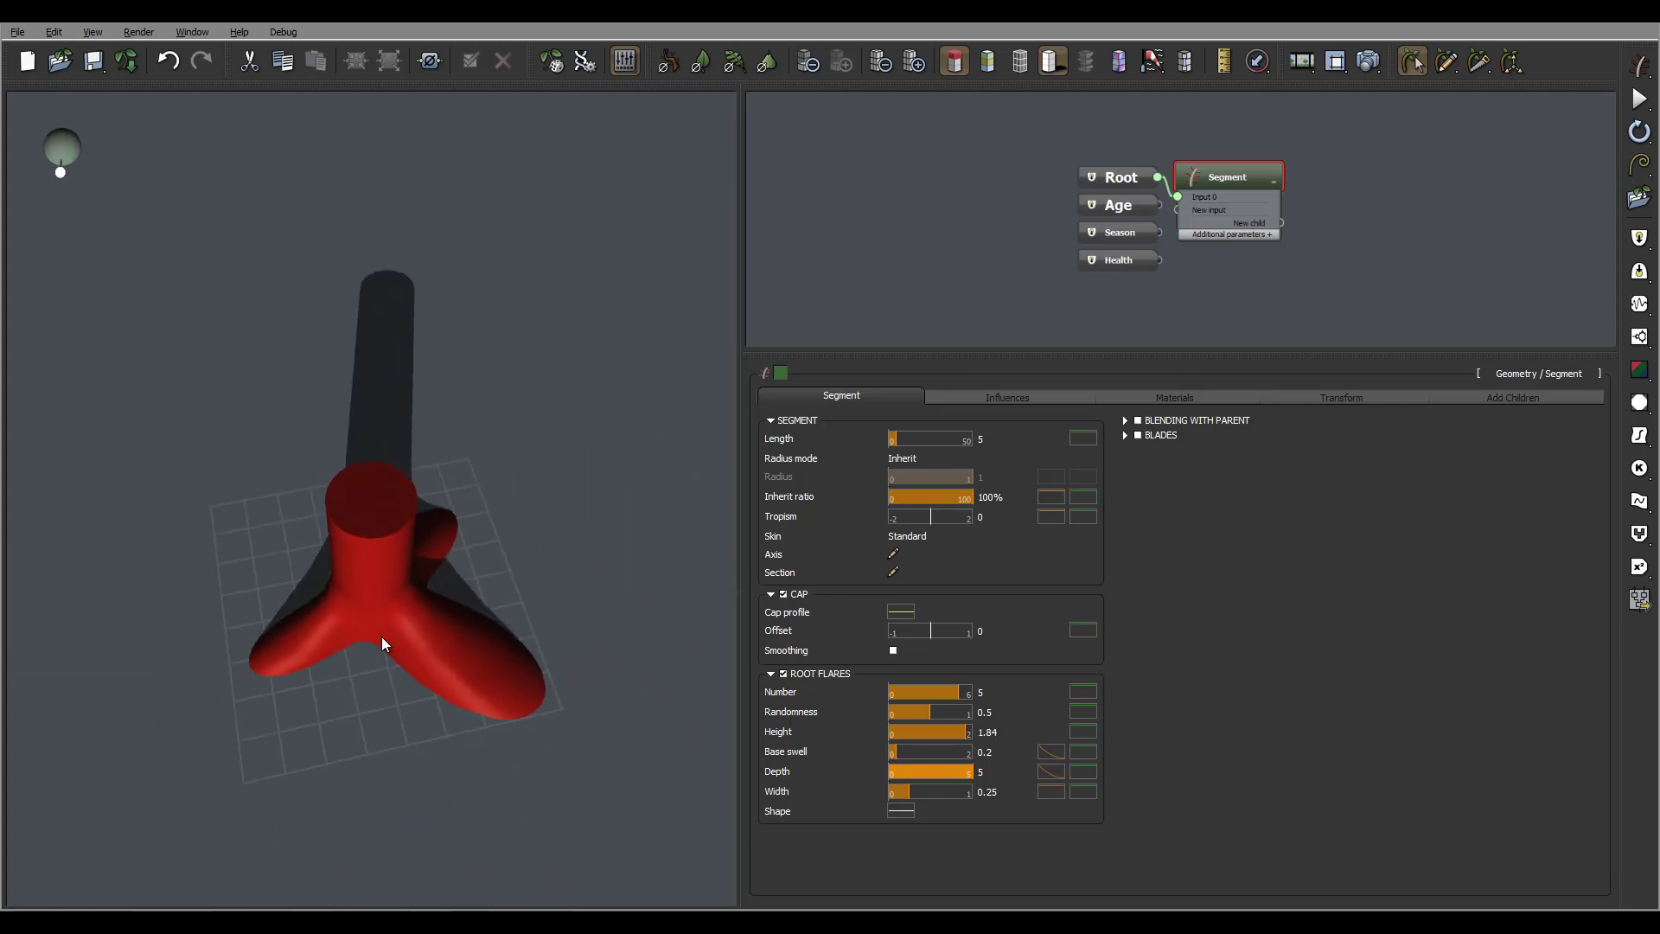
# Set the number of root flares to 7 with a variation of 1.
pyautogui.doubleClick(992, 693)
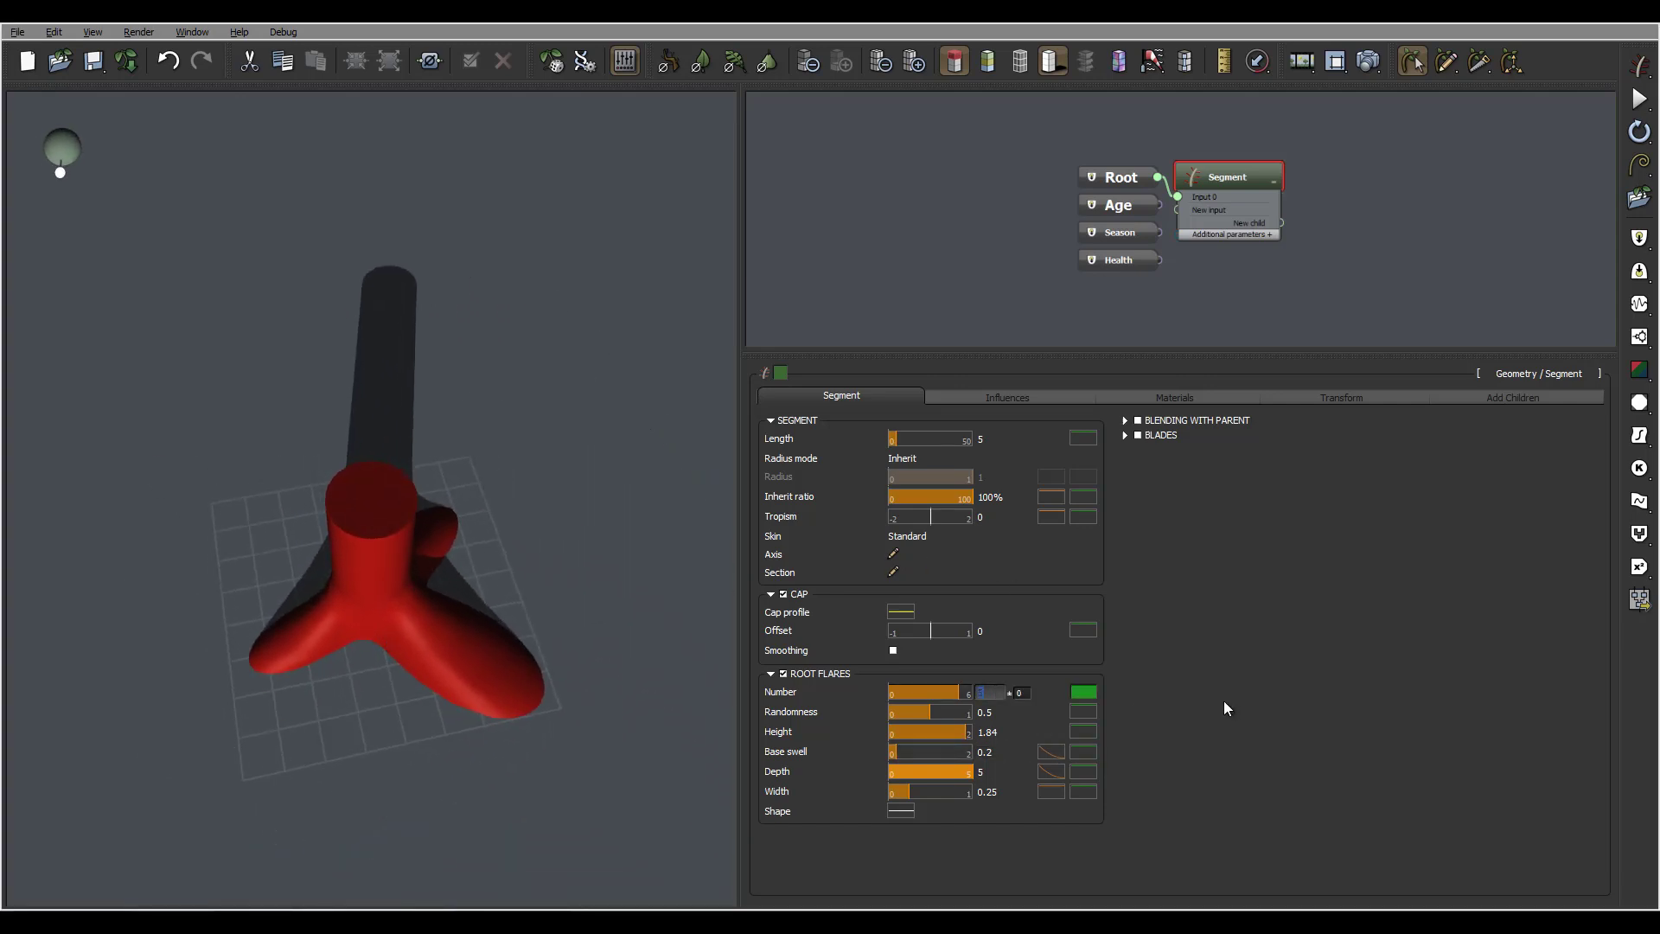
pyautogui.write('7')
pyautogui.press('Tab')
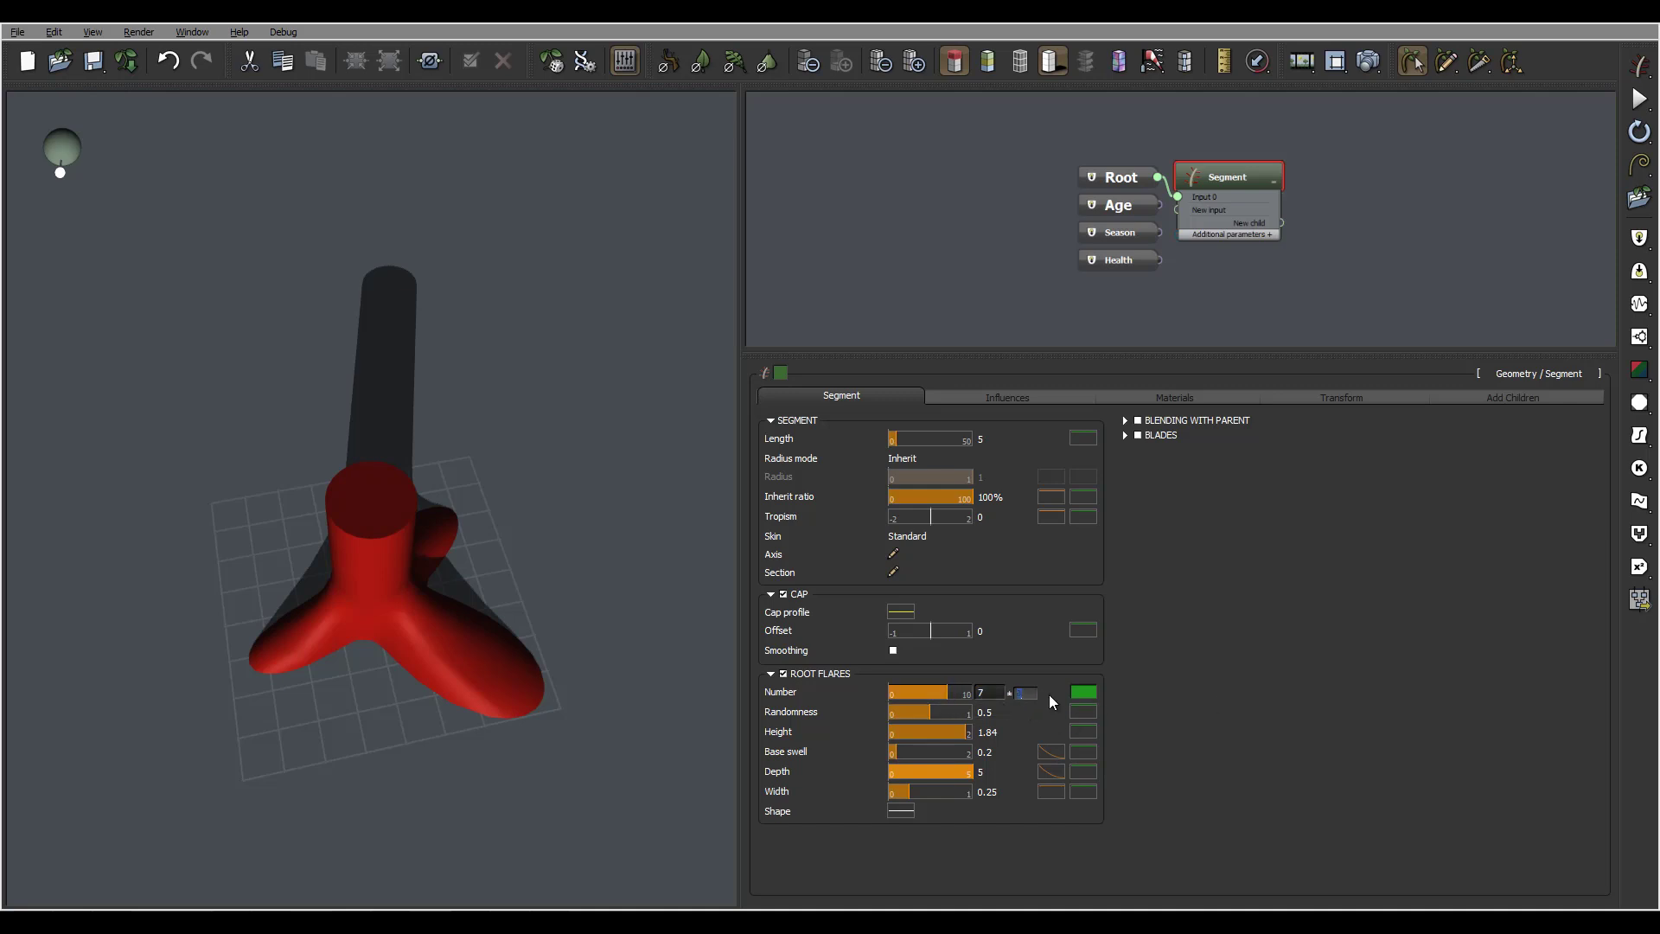
pyautogui.press('Up')
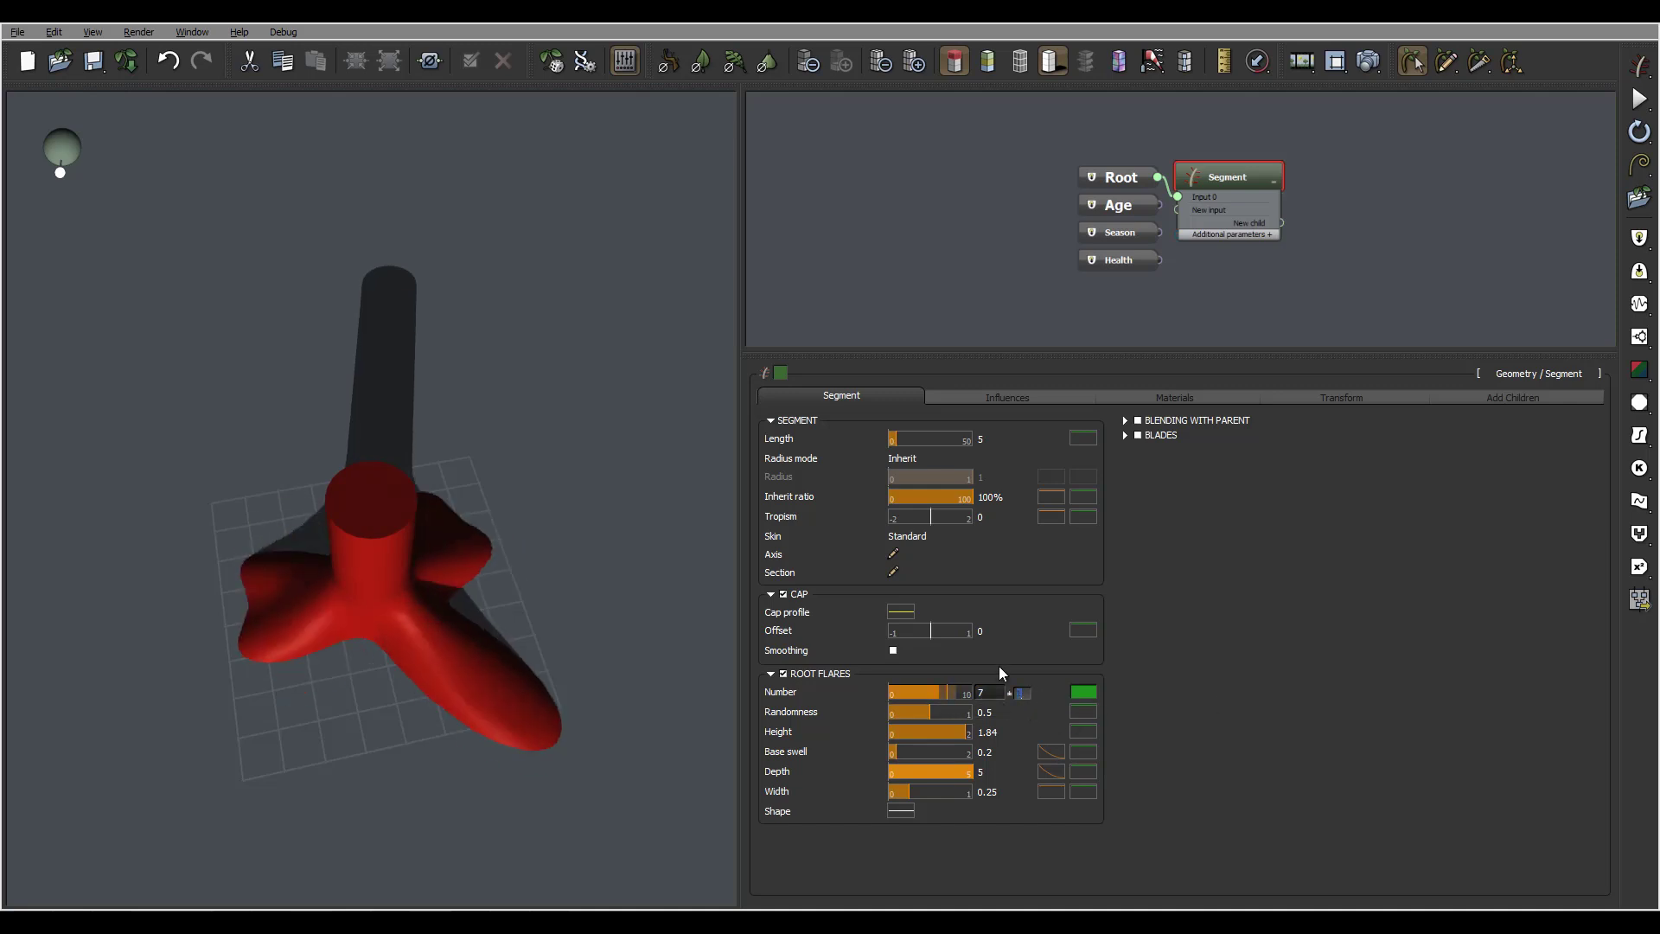
pyautogui.moveTo(273, 577); pyautogui.dragTo(504, 563)
# Narrow the root flares by reducing their width to about 0.14.
pyautogui.click(983, 772)
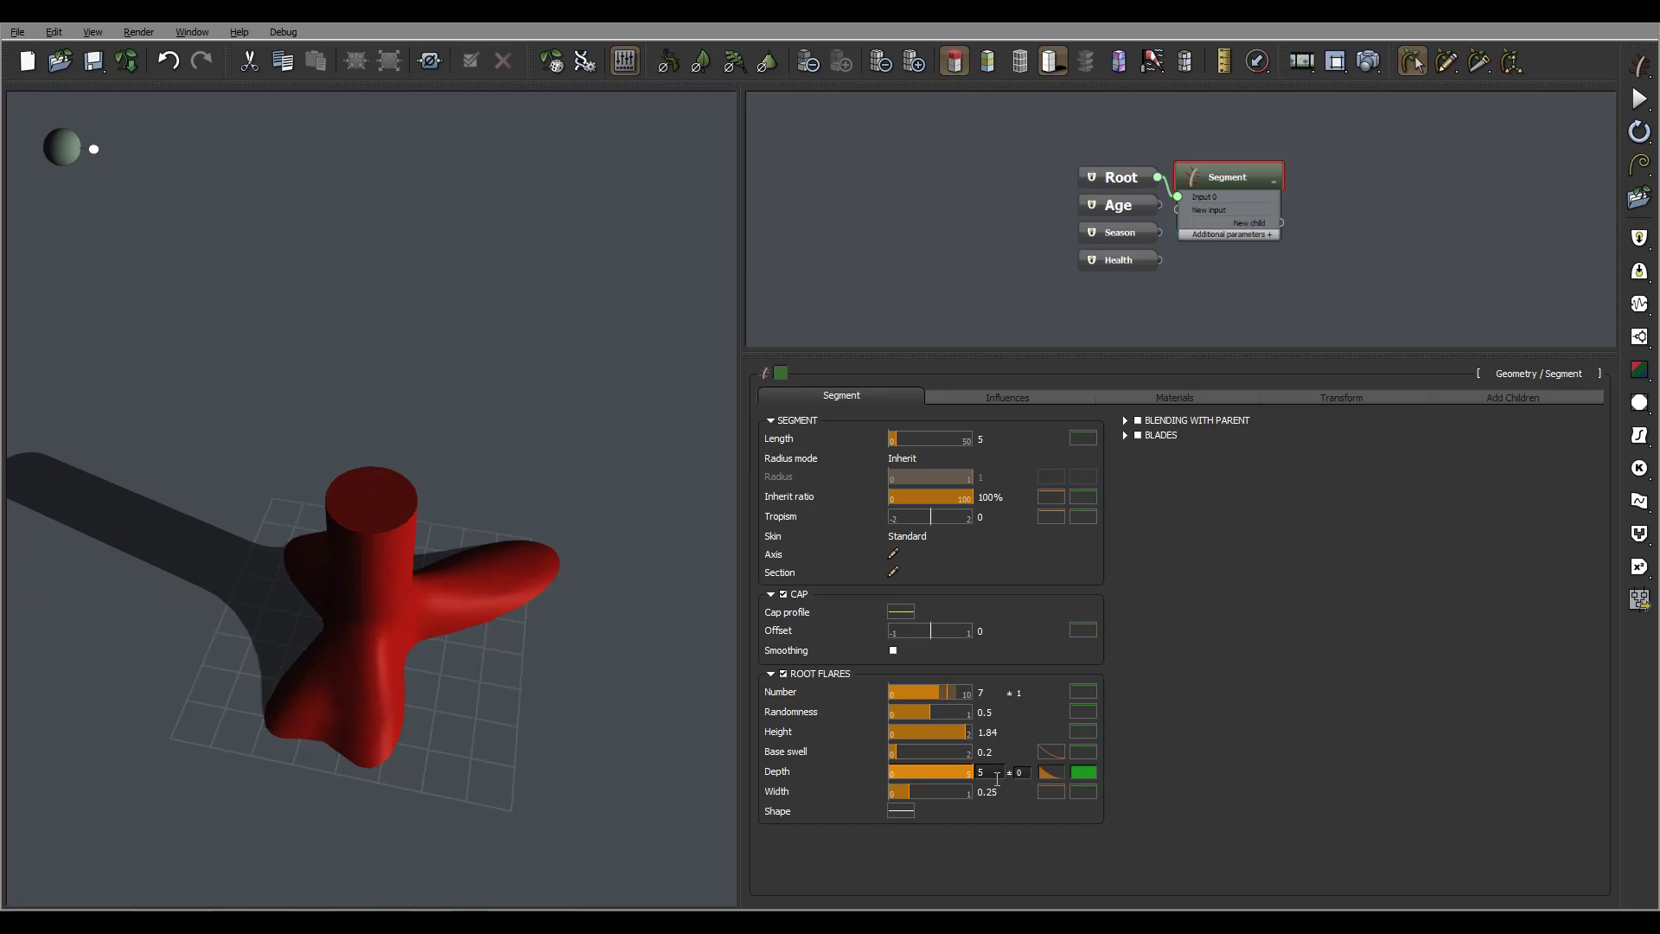
pyautogui.click(945, 793)
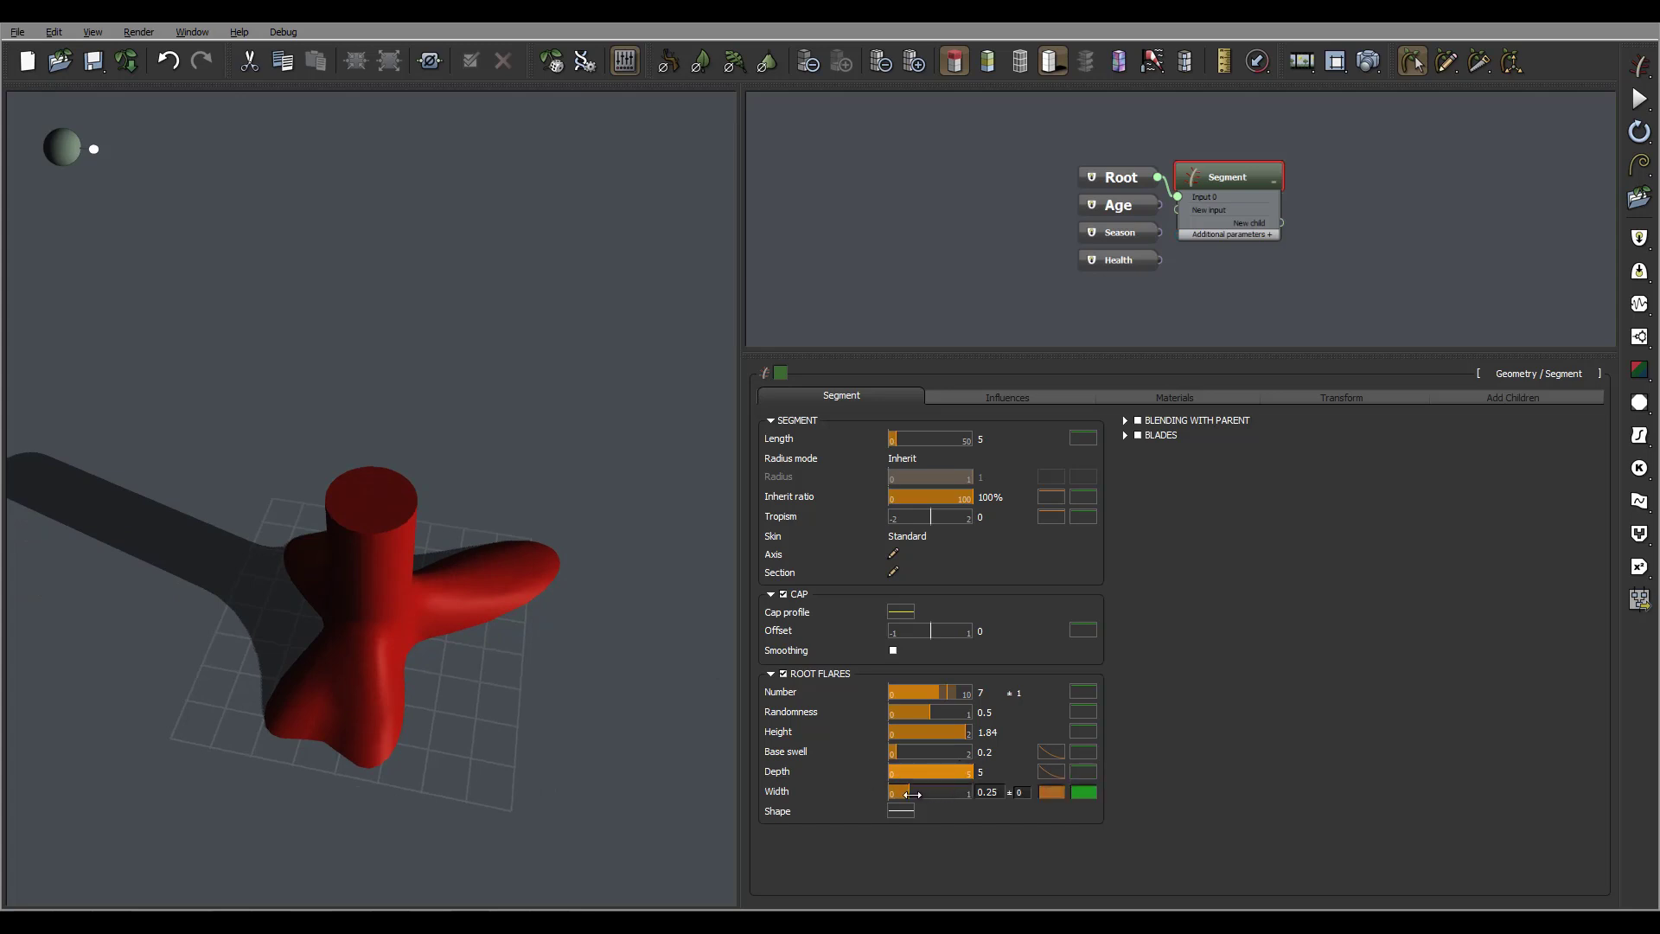
pyautogui.moveTo(934, 793); pyautogui.dragTo(900, 793)
pyautogui.moveTo(413, 616); pyautogui.dragTo(380, 571)
pyautogui.moveTo(897, 793); pyautogui.dragTo(900, 793)
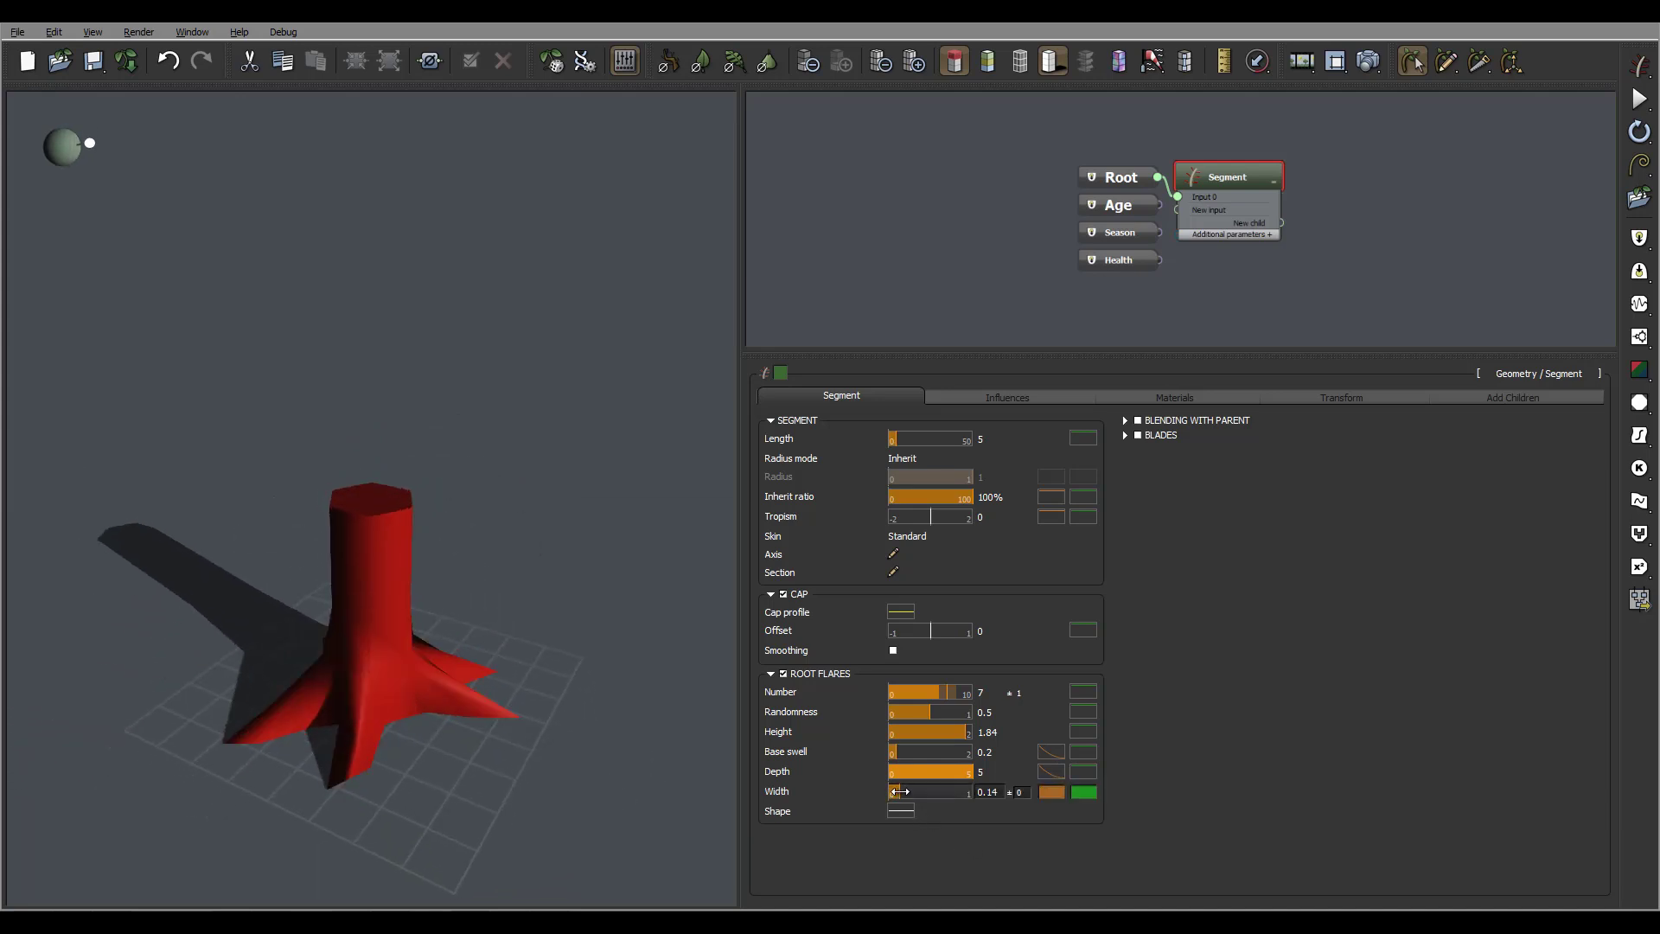
pyautogui.moveTo(453, 595); pyautogui.dragTo(511, 568)
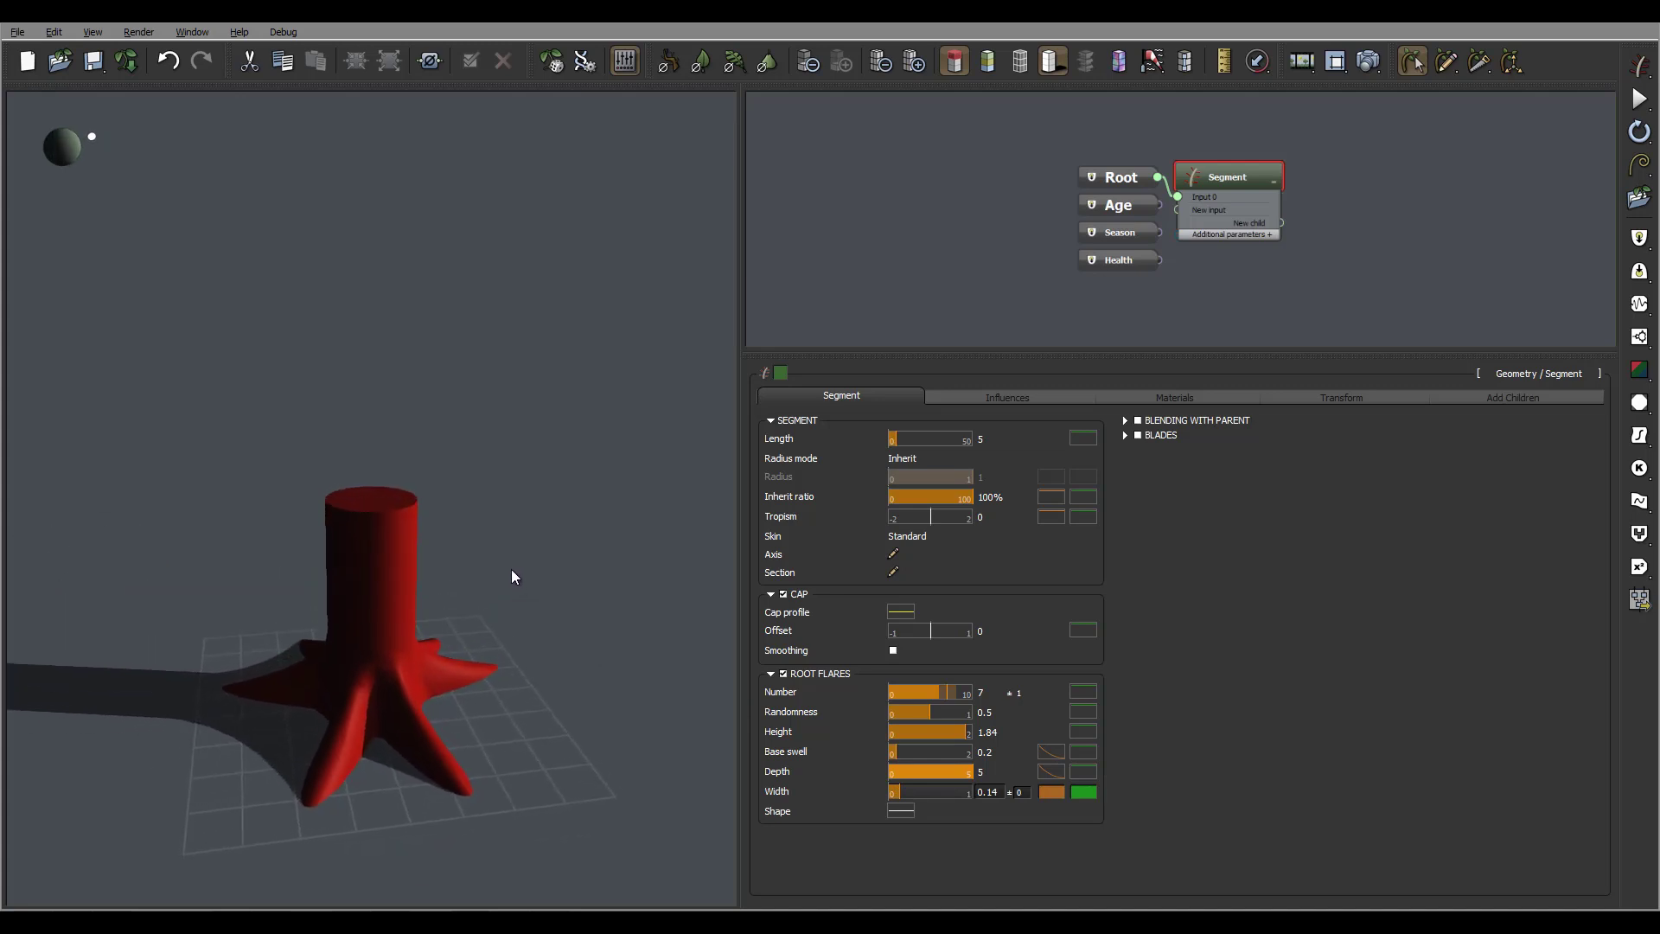
# Bend the trunk by setting the axis perturbation frequency to 0.3 and its strength to 0.5.
pyautogui.click(1005, 395)
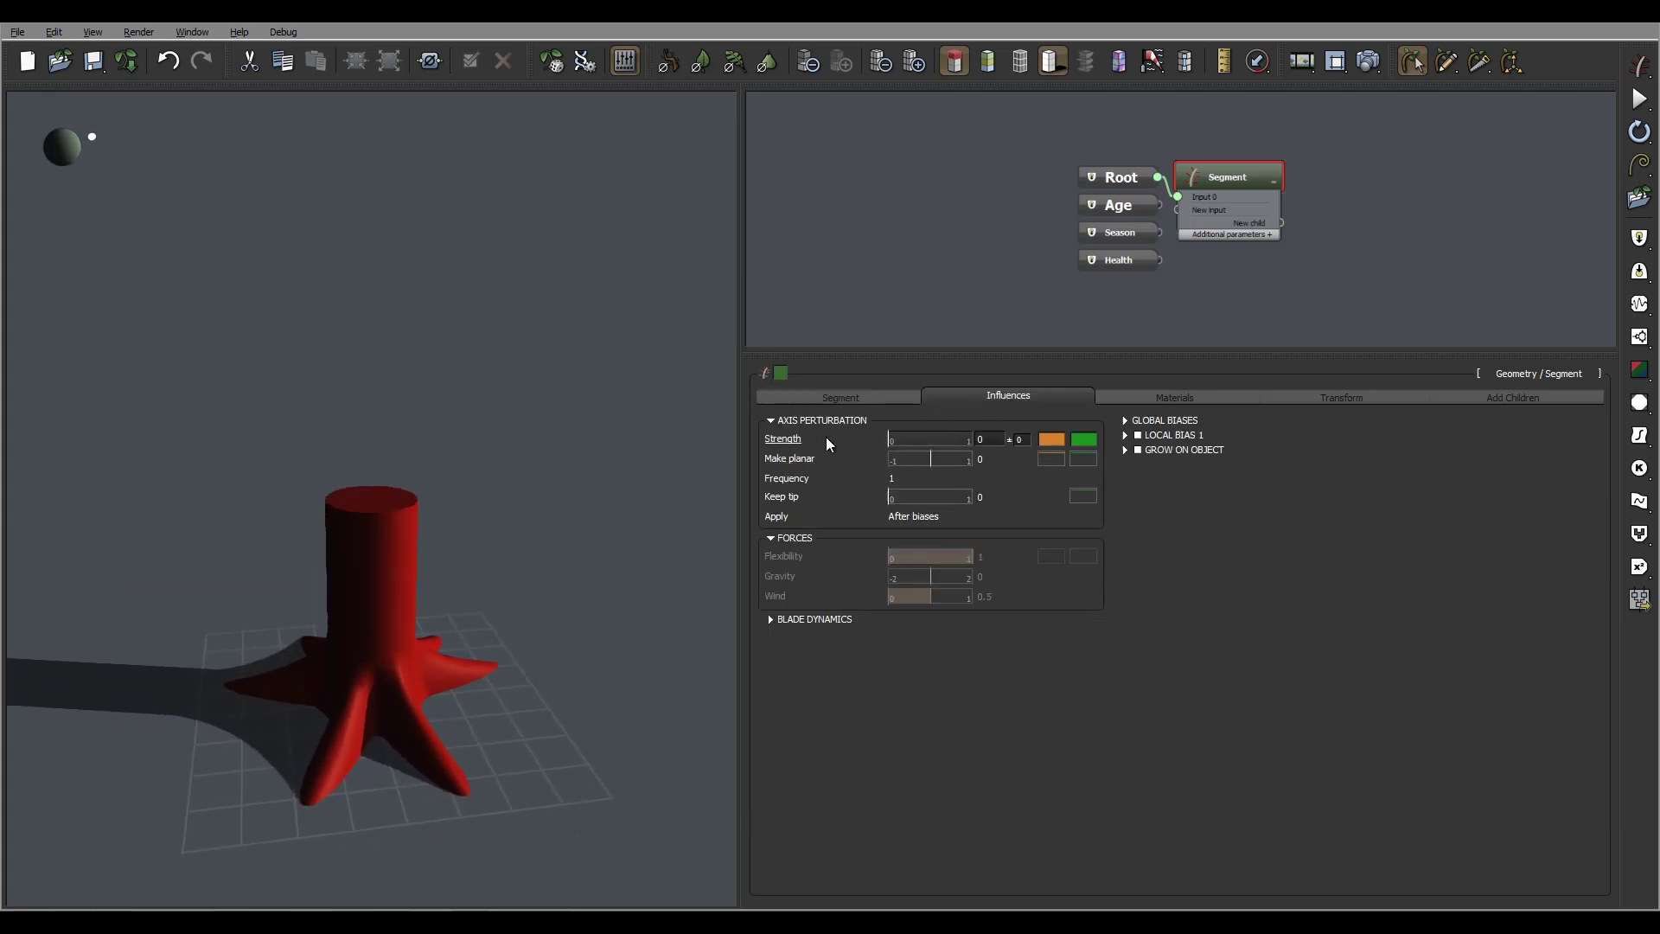
pyautogui.click(903, 478)
pyautogui.write('0.3')
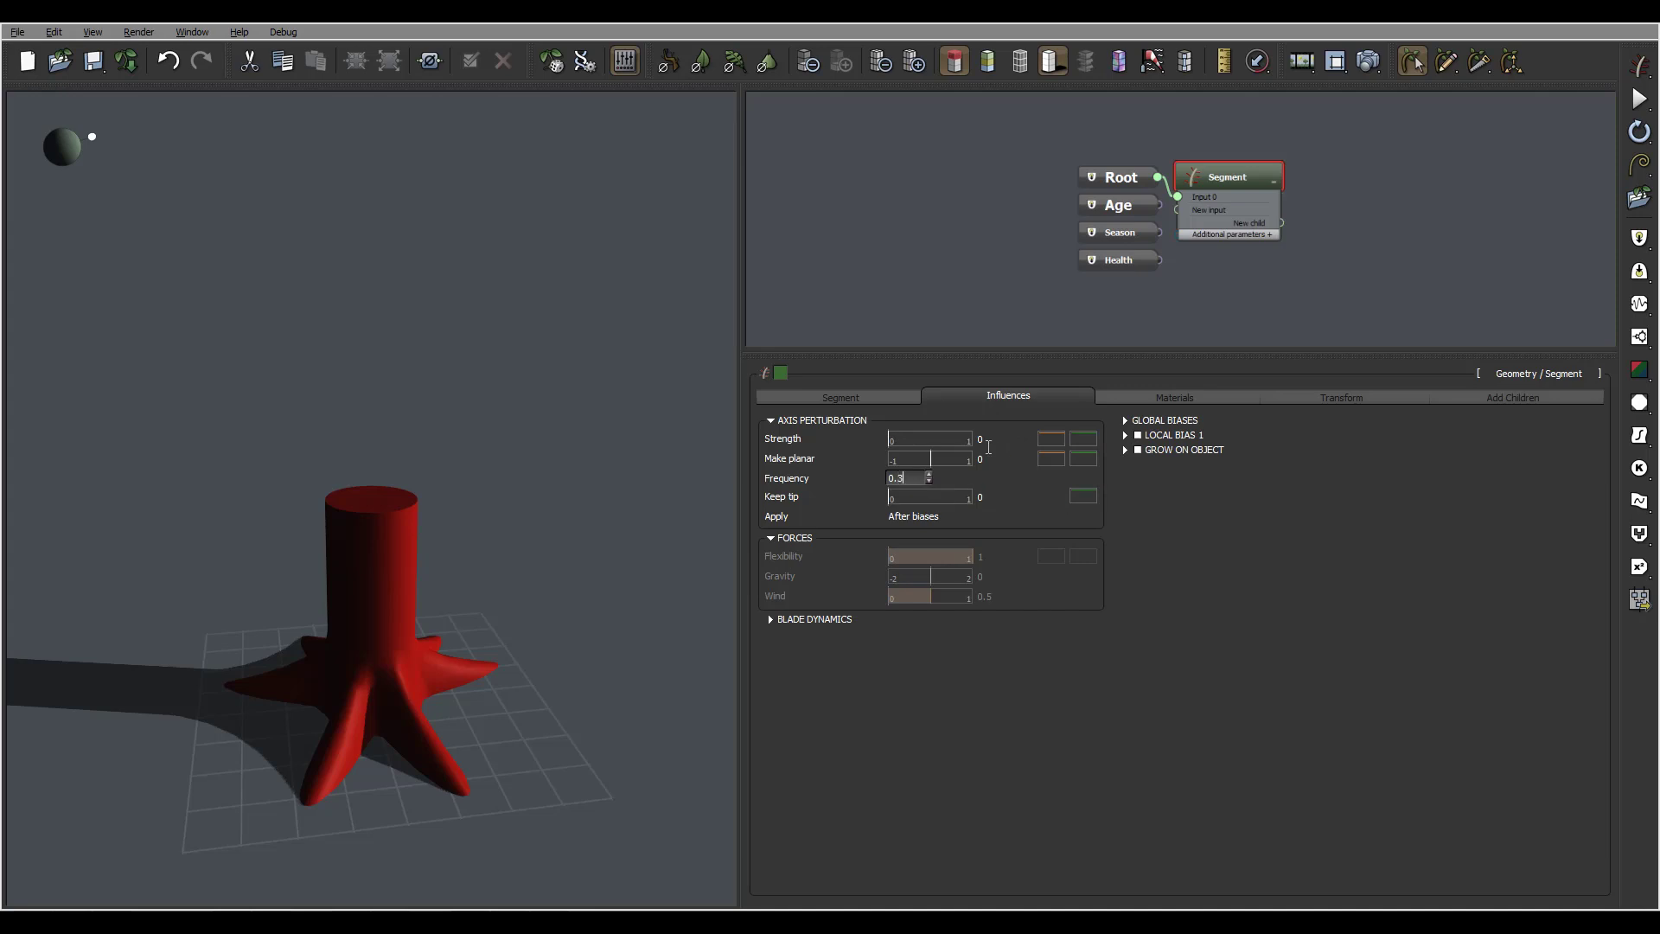
pyautogui.press('Return')
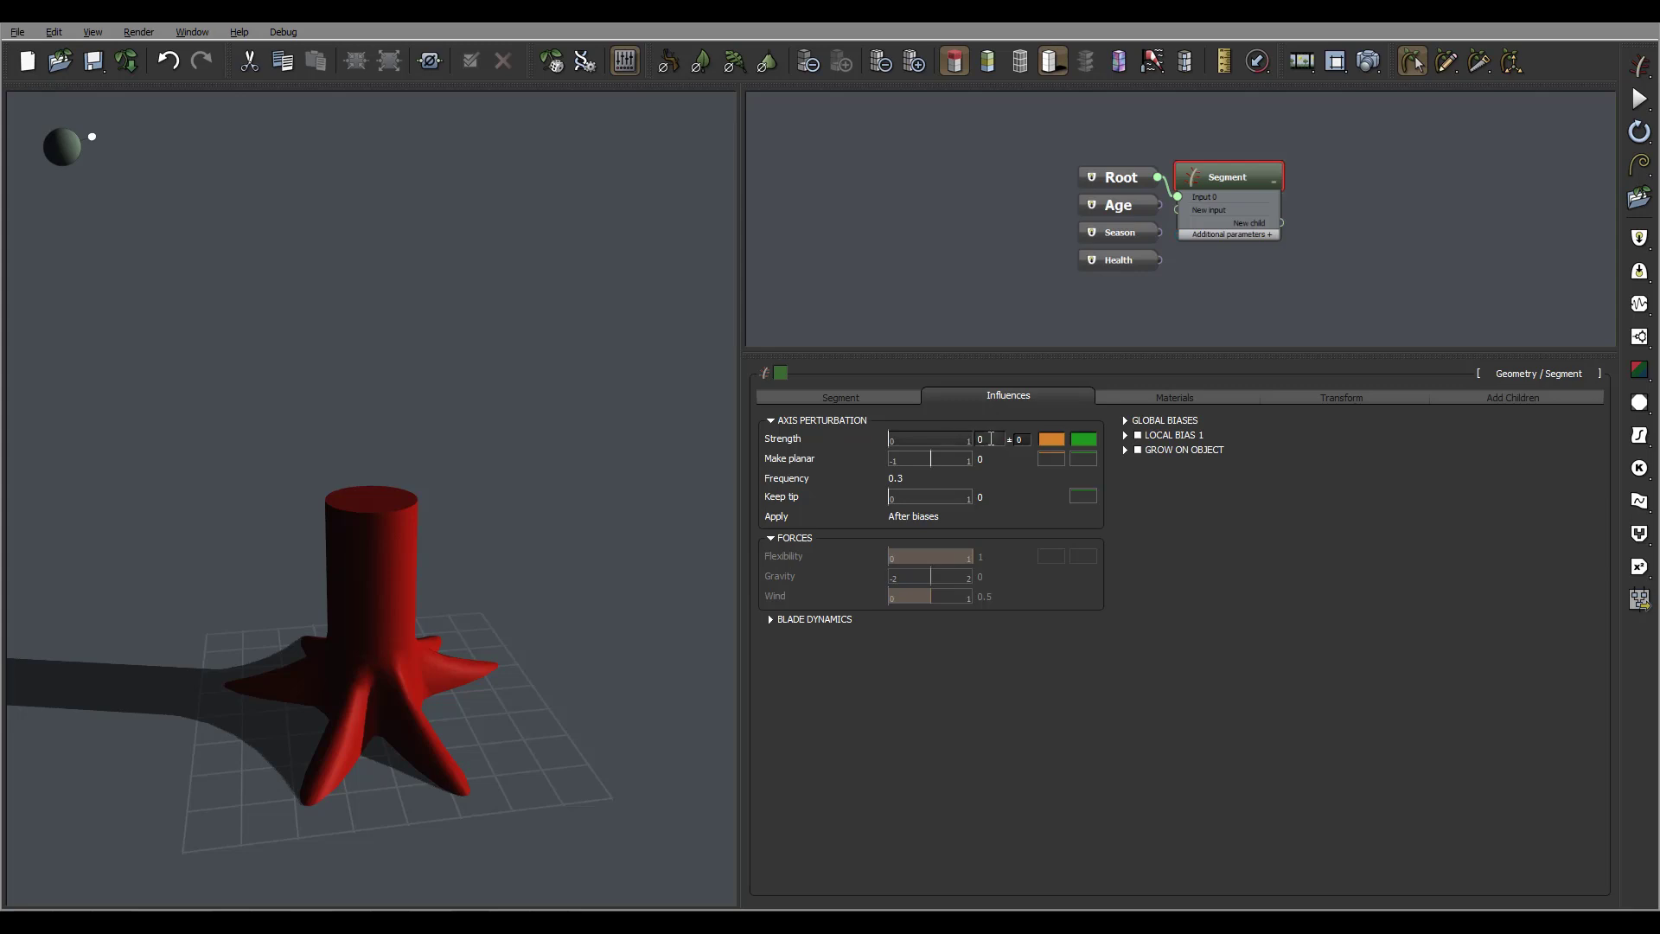
pyautogui.click(991, 440)
pyautogui.write('0.5')
pyautogui.press('Return')
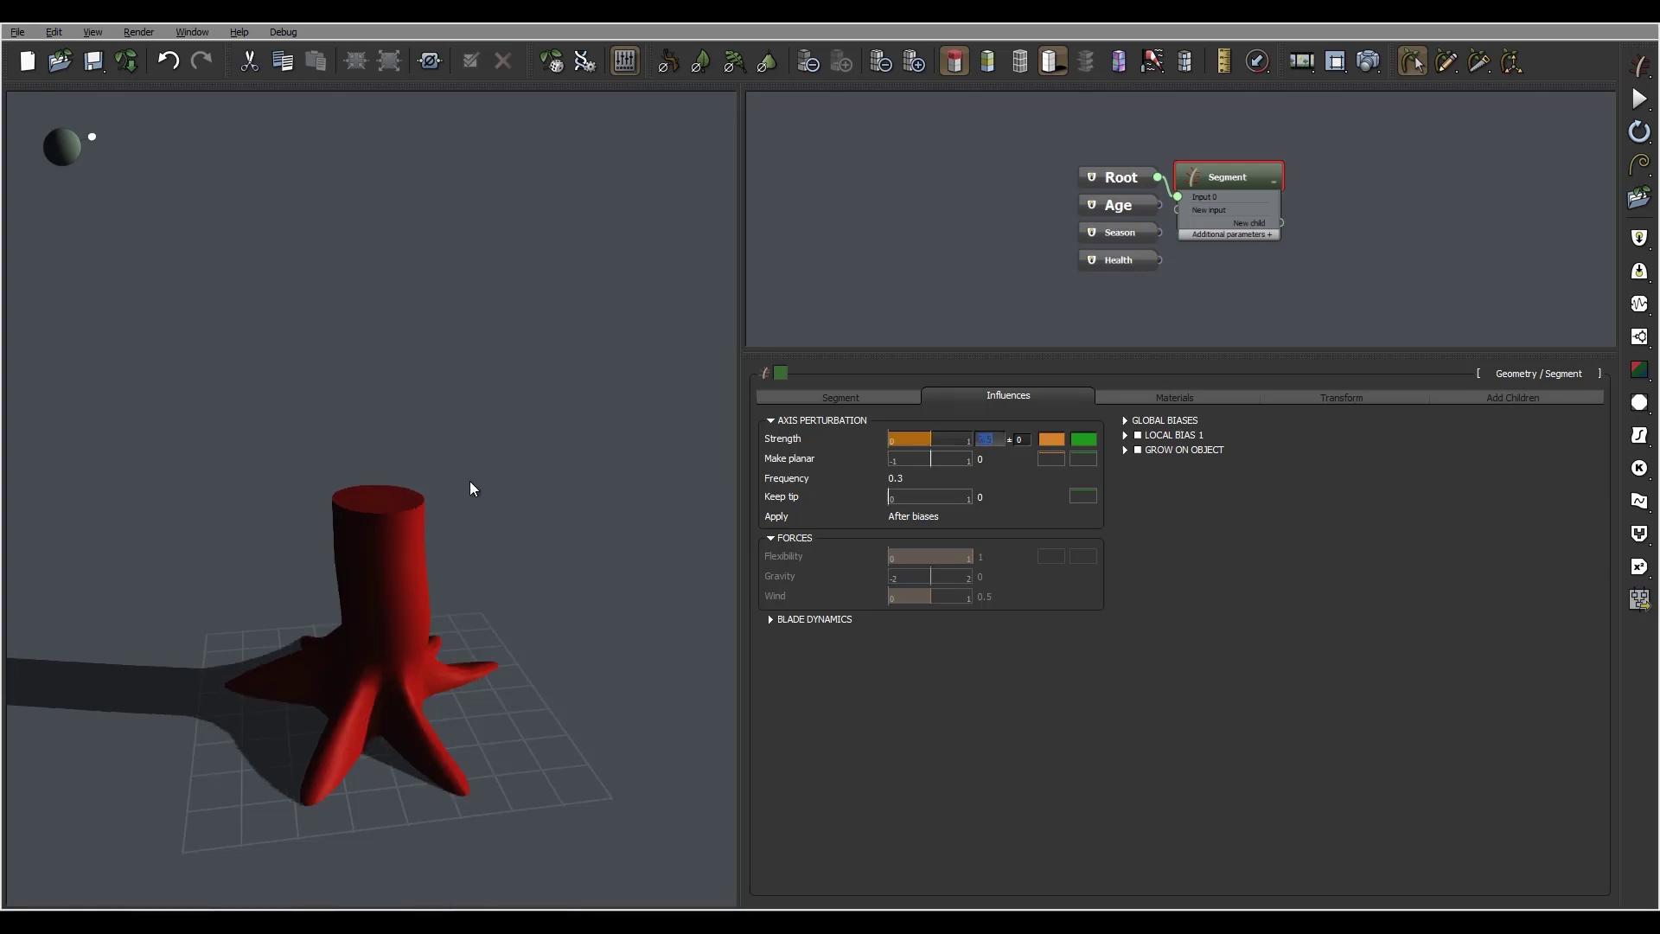
pyautogui.moveTo(483, 507); pyautogui.dragTo(404, 522)
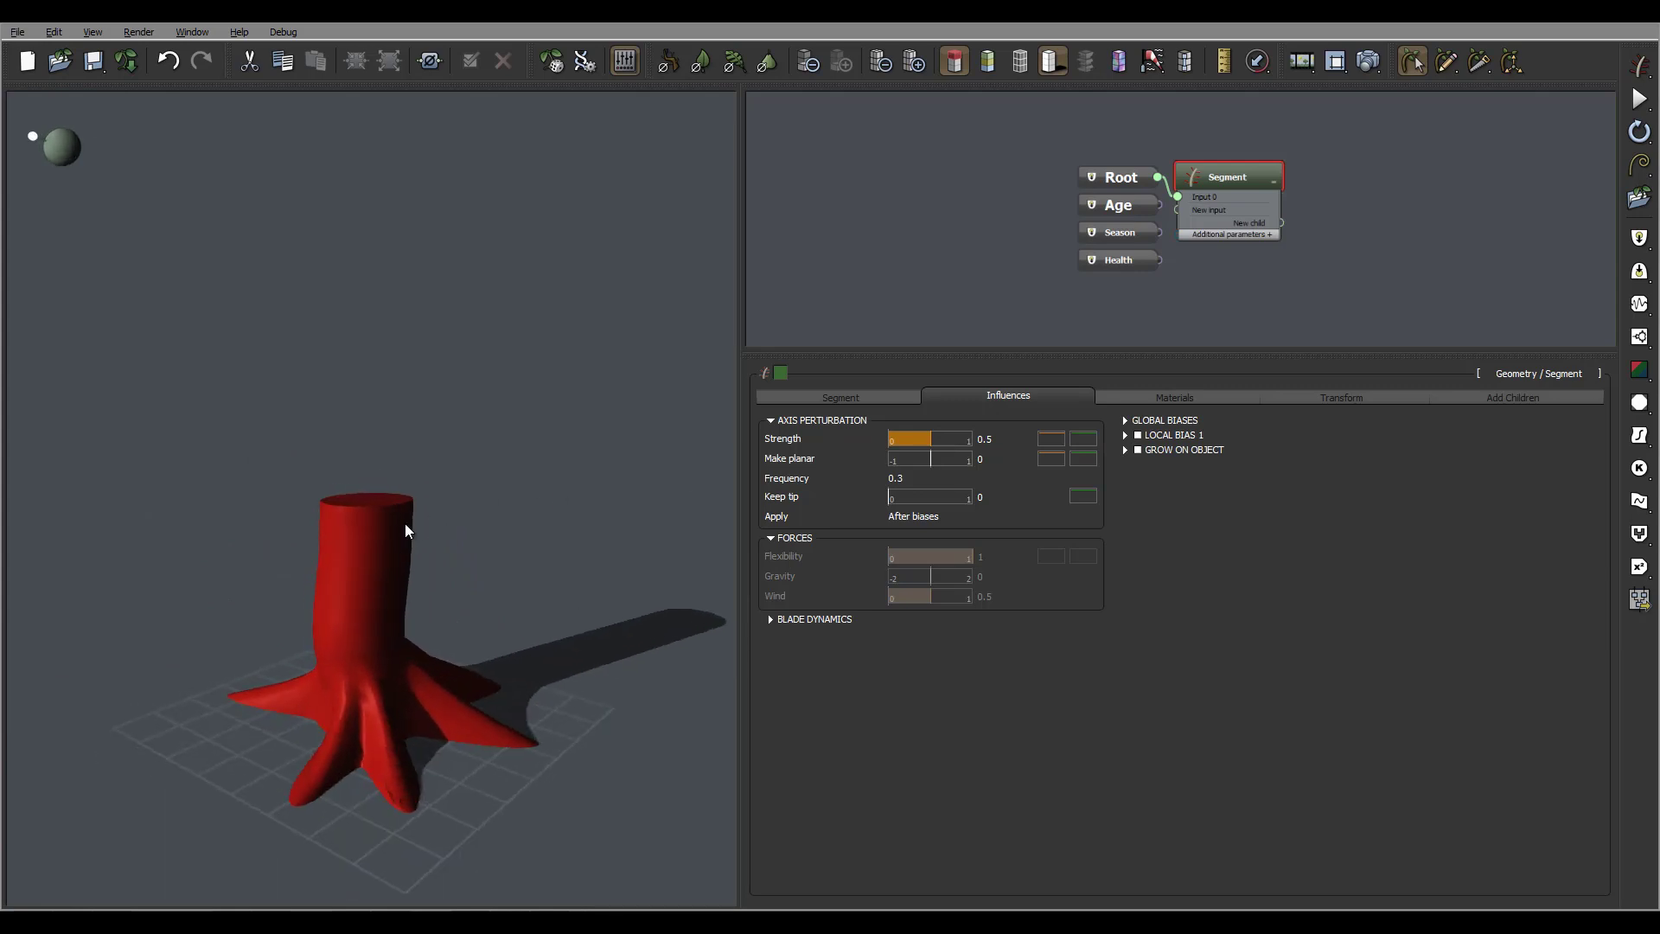
# Raise the root flares' base swell to about 0.57.
pyautogui.click(856, 397)
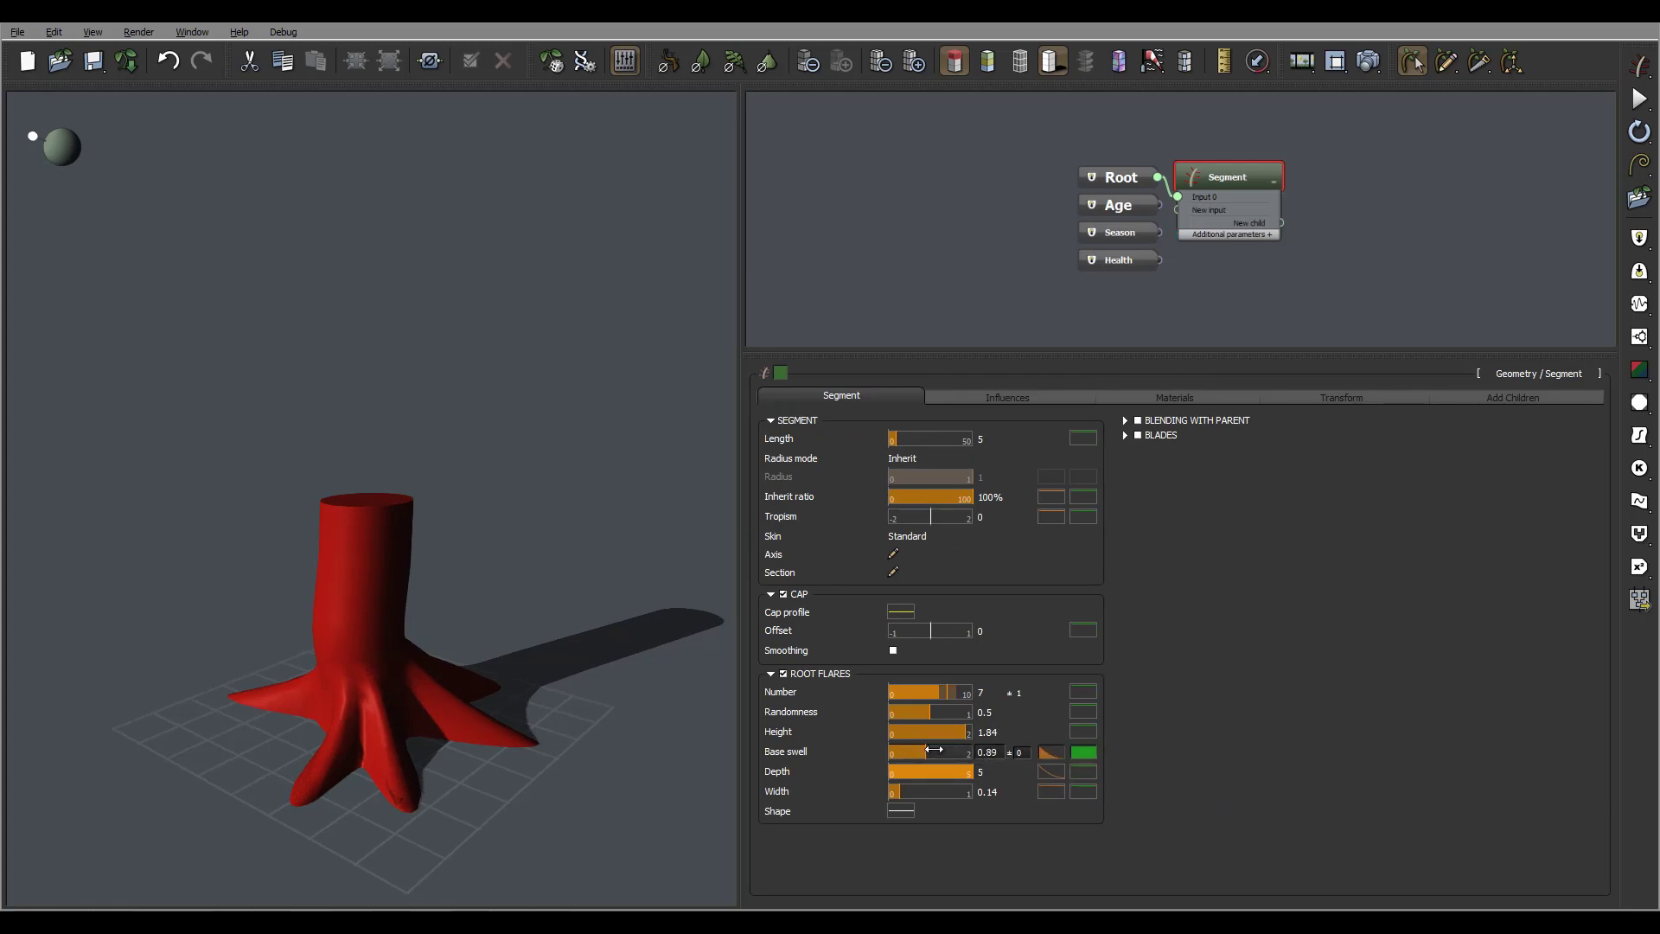
pyautogui.moveTo(543, 662); pyautogui.dragTo(490, 692)
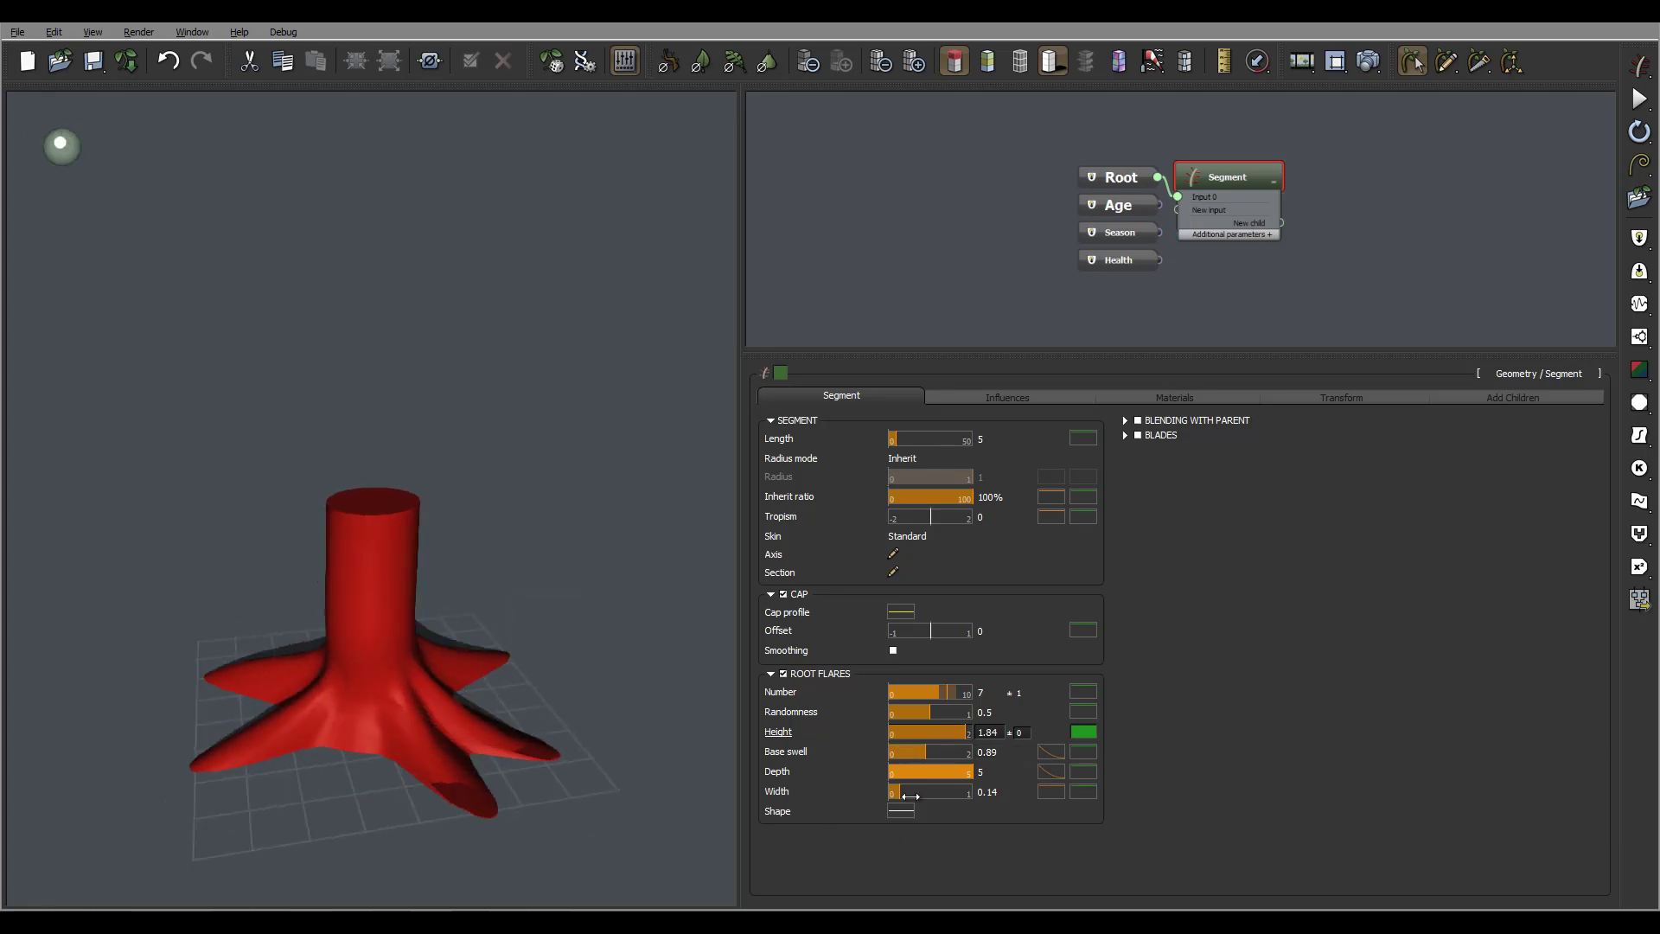
pyautogui.moveTo(925, 752); pyautogui.dragTo(913, 751)
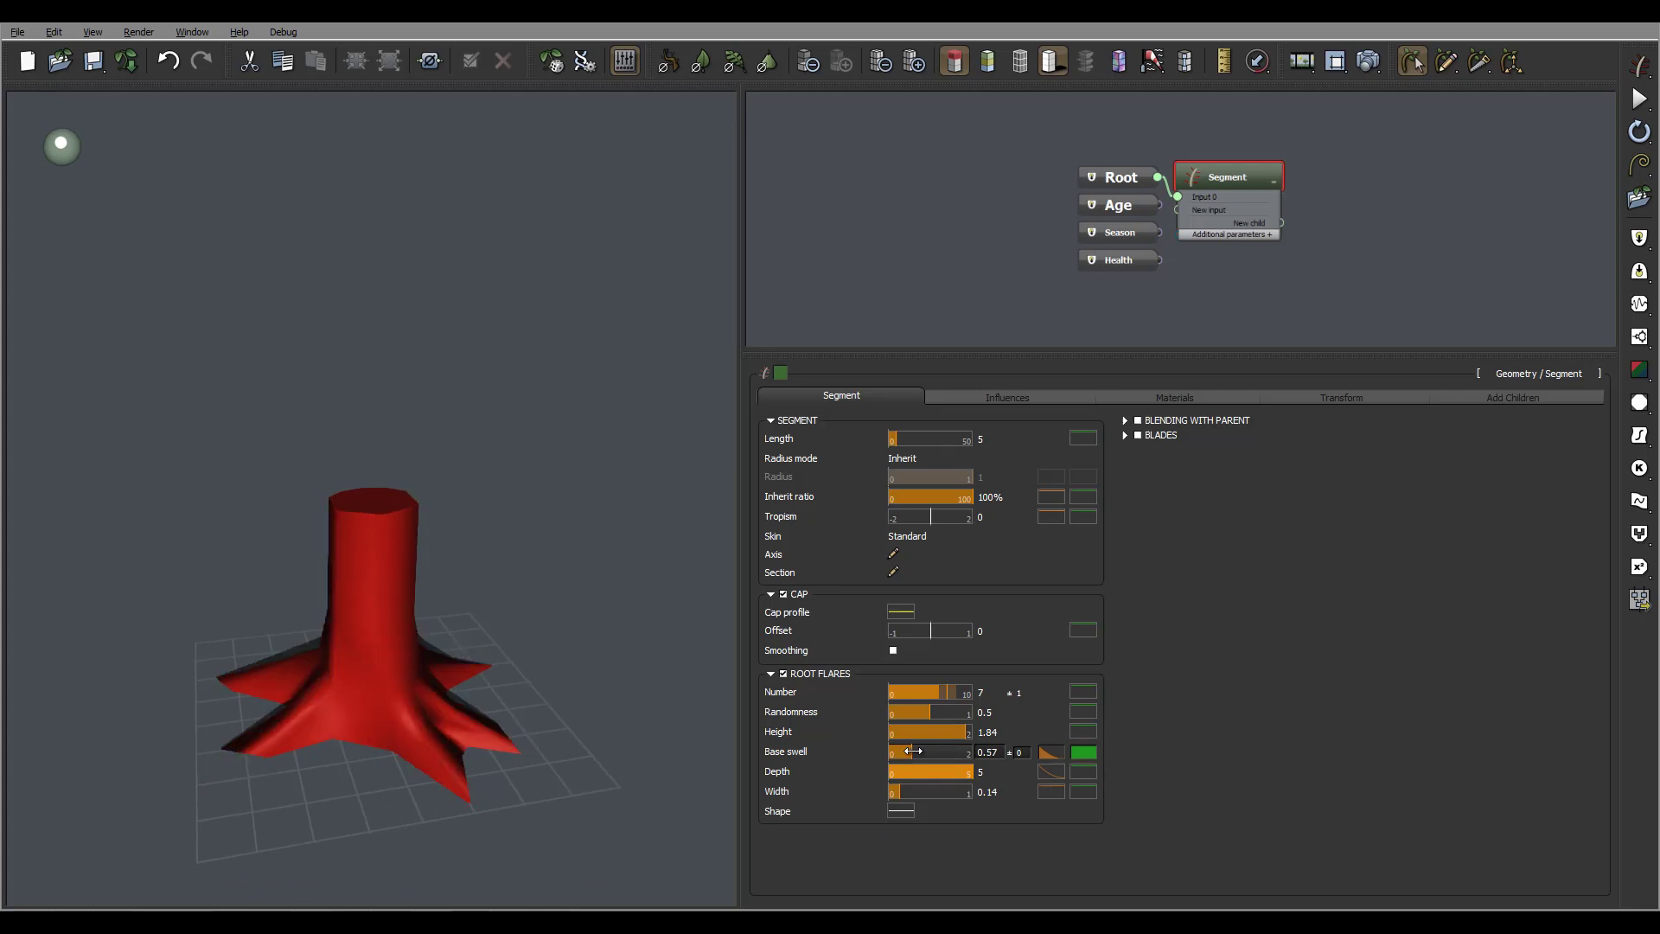
pyautogui.moveTo(389, 652); pyautogui.dragTo(528, 616)
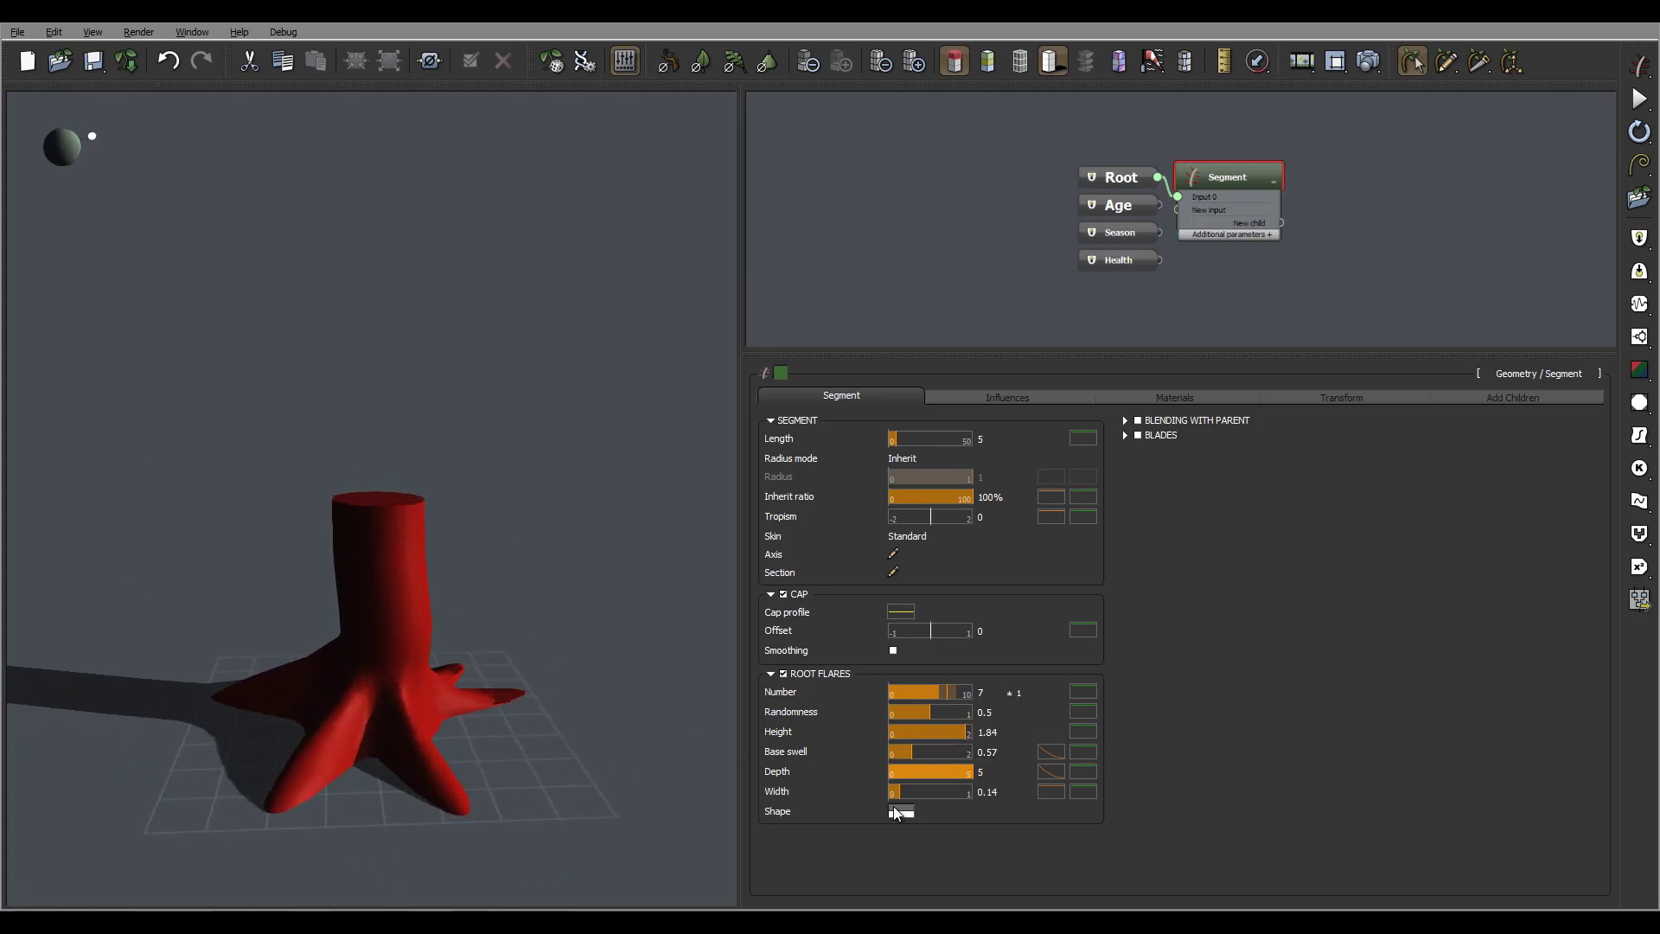
# Reshape the root flares' shape curve by moving its start keypoint up to about 0.77.
pyautogui.click(895, 813)
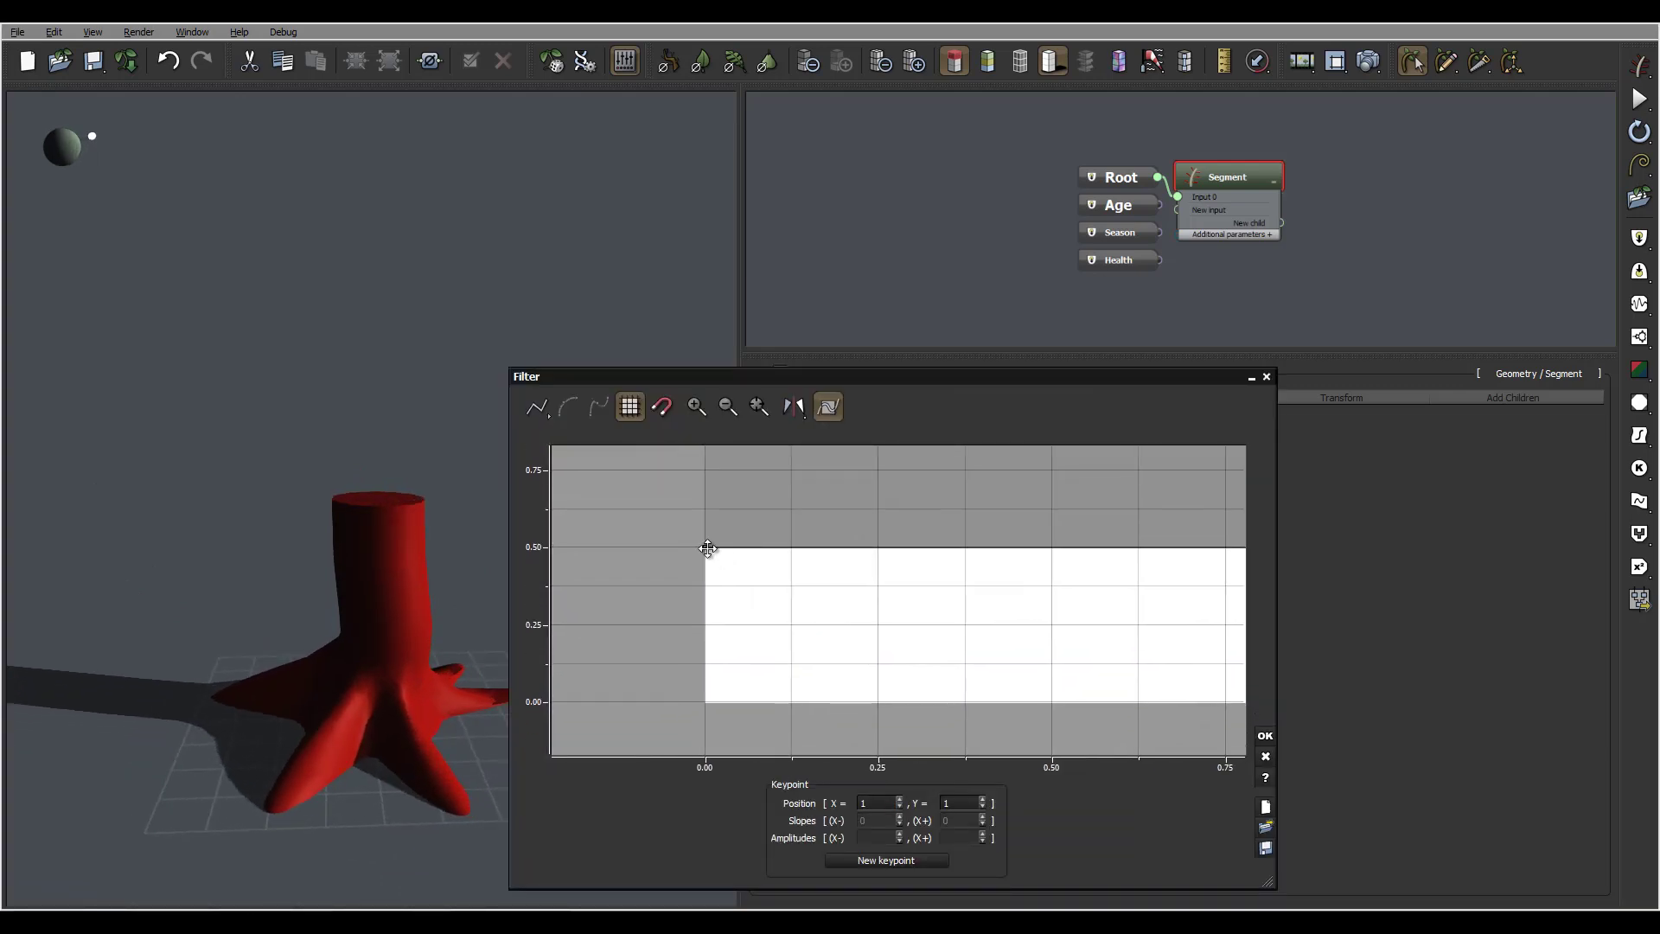
pyautogui.moveTo(707, 548); pyautogui.dragTo(699, 652)
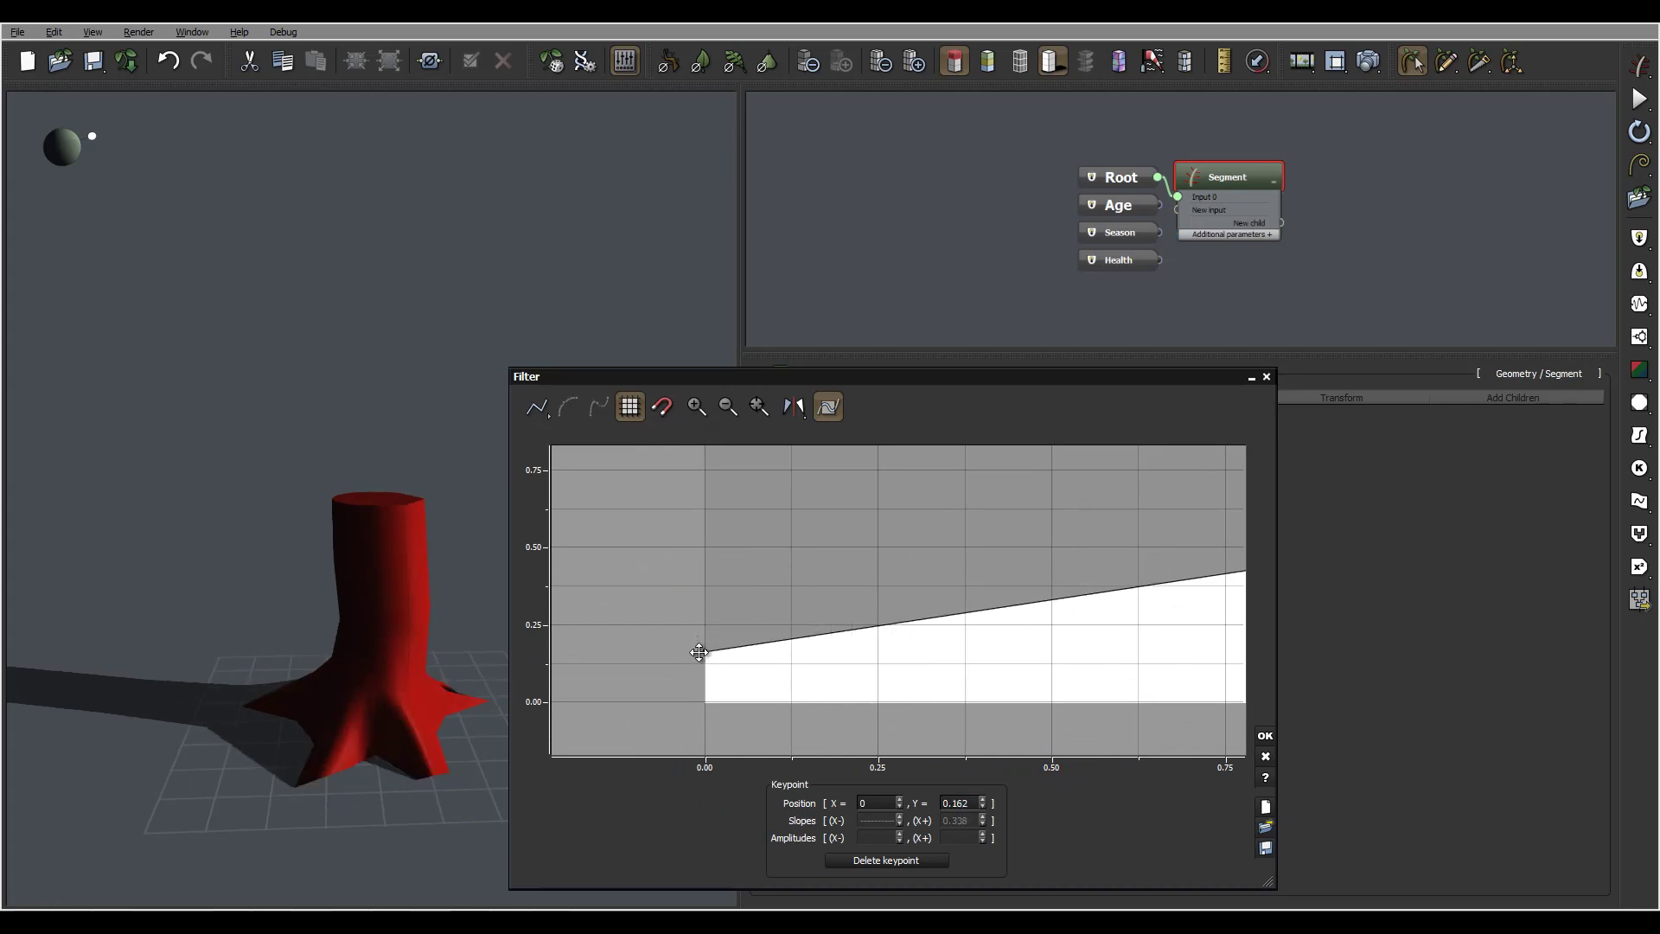
pyautogui.moveTo(330, 595); pyautogui.dragTo(380, 573, button='right')
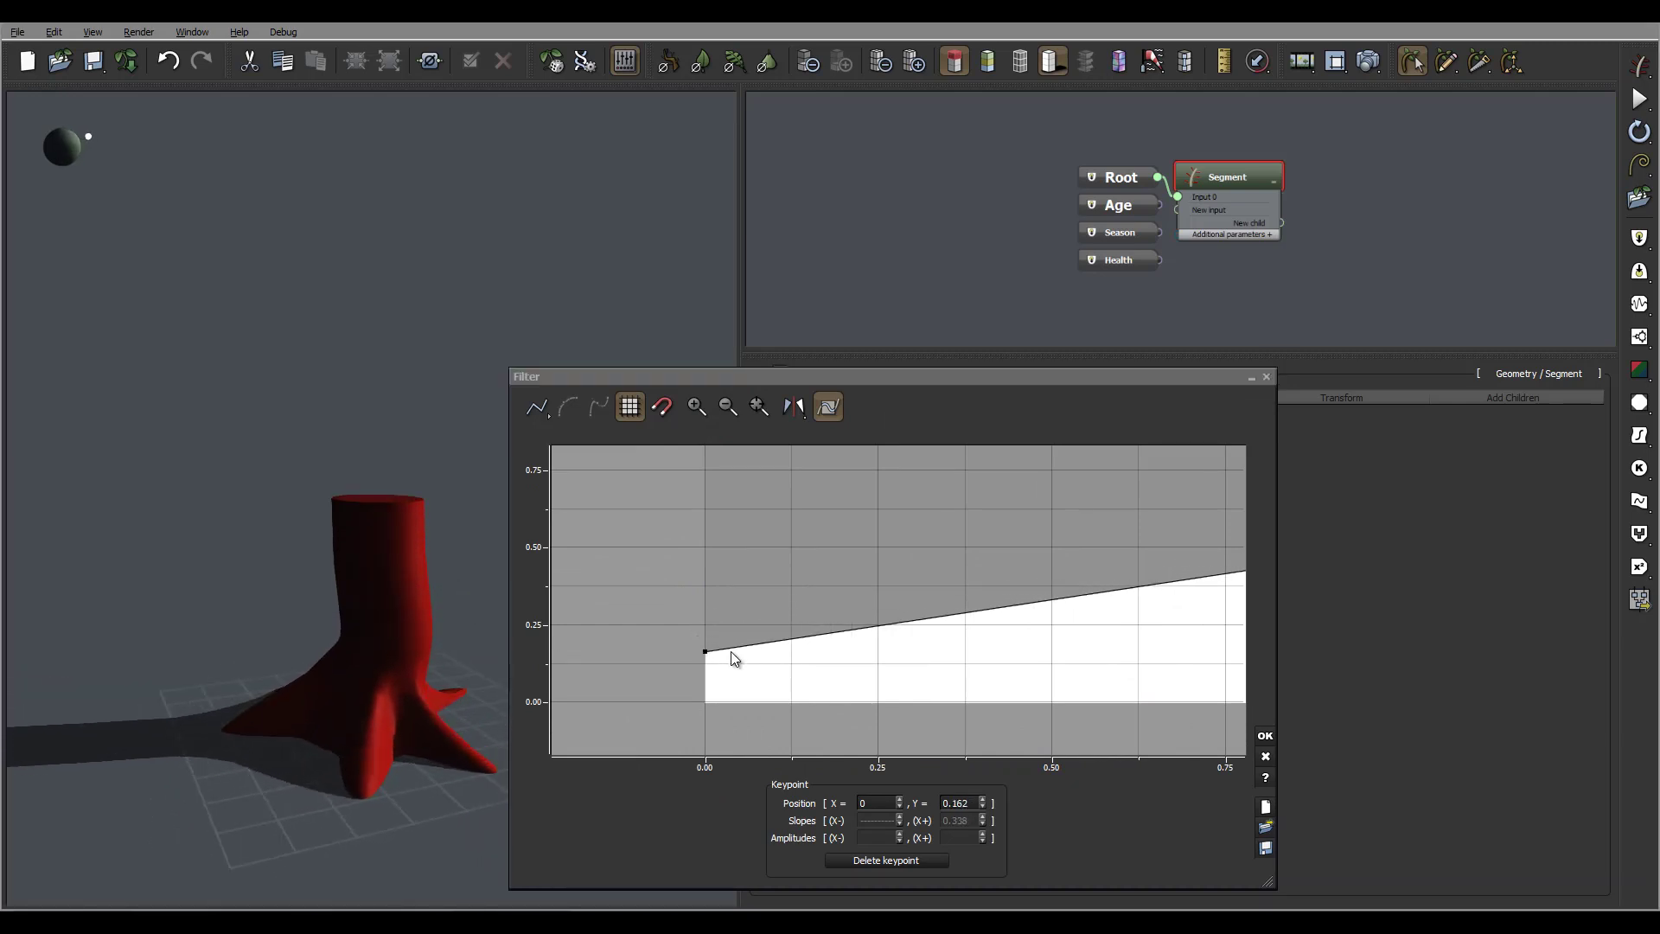
pyautogui.moveTo(707, 653); pyautogui.dragTo(673, 466)
pyautogui.moveTo(450, 709); pyautogui.dragTo(505, 687)
# Add a keypoint midway on the flare shape curve and pull it down to about X 0.42, Y 0.25.
pyautogui.moveTo(1036, 628); pyautogui.dragTo(920, 660)
pyautogui.click(891, 536)
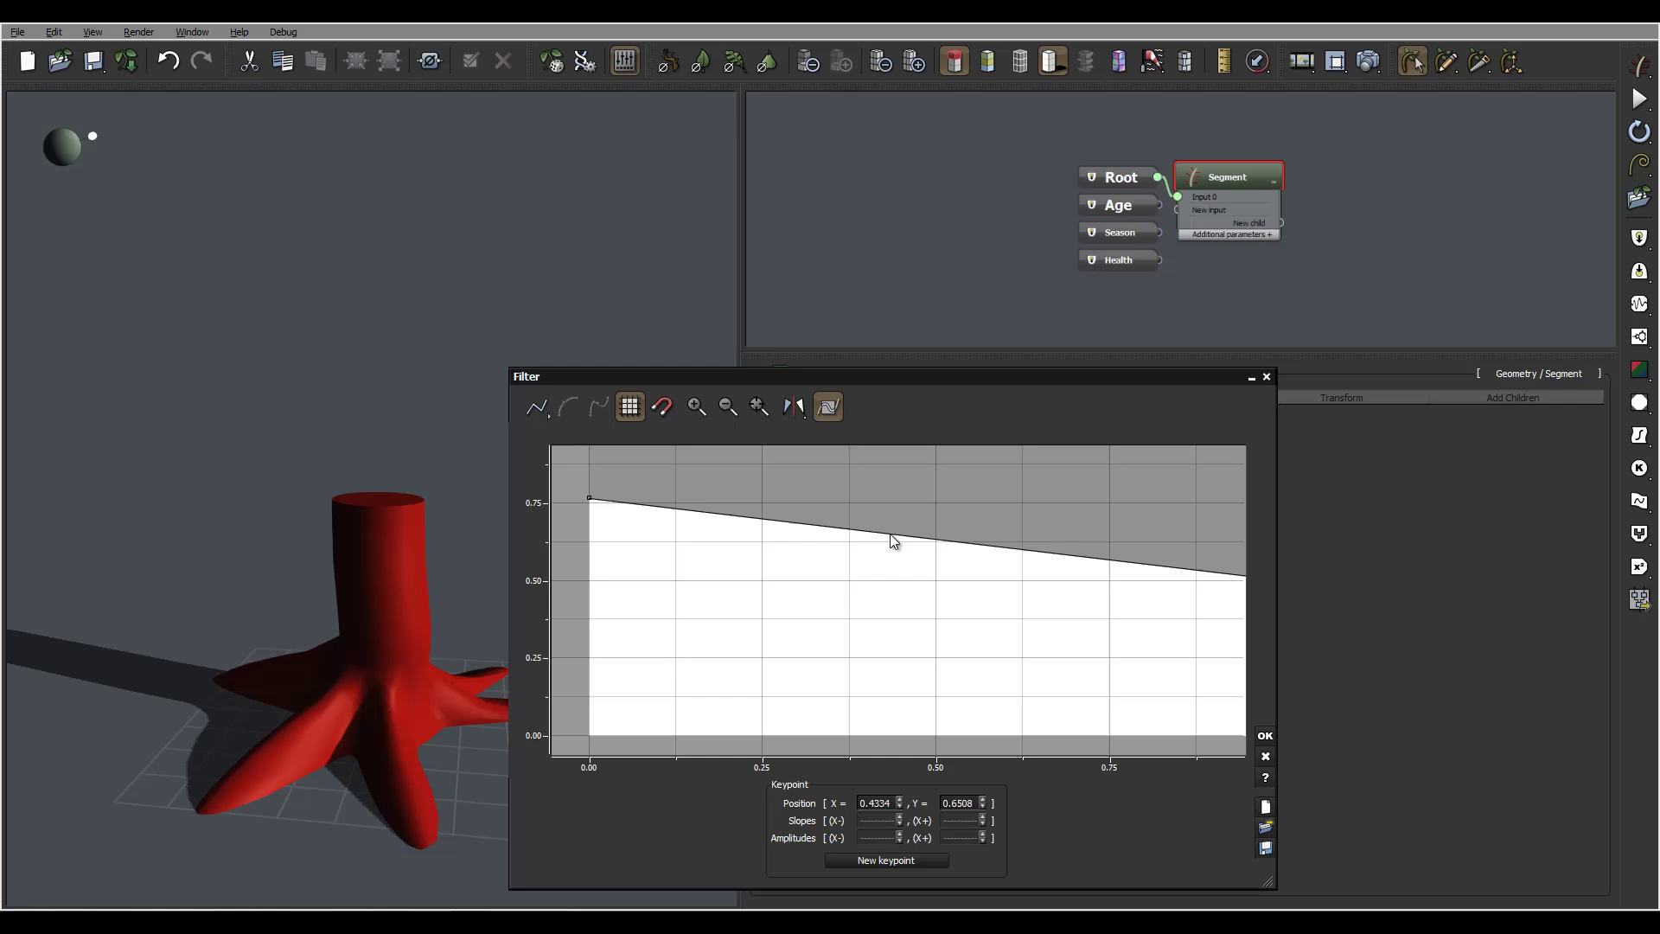
pyautogui.moveTo(892, 536); pyautogui.dragTo(875, 606)
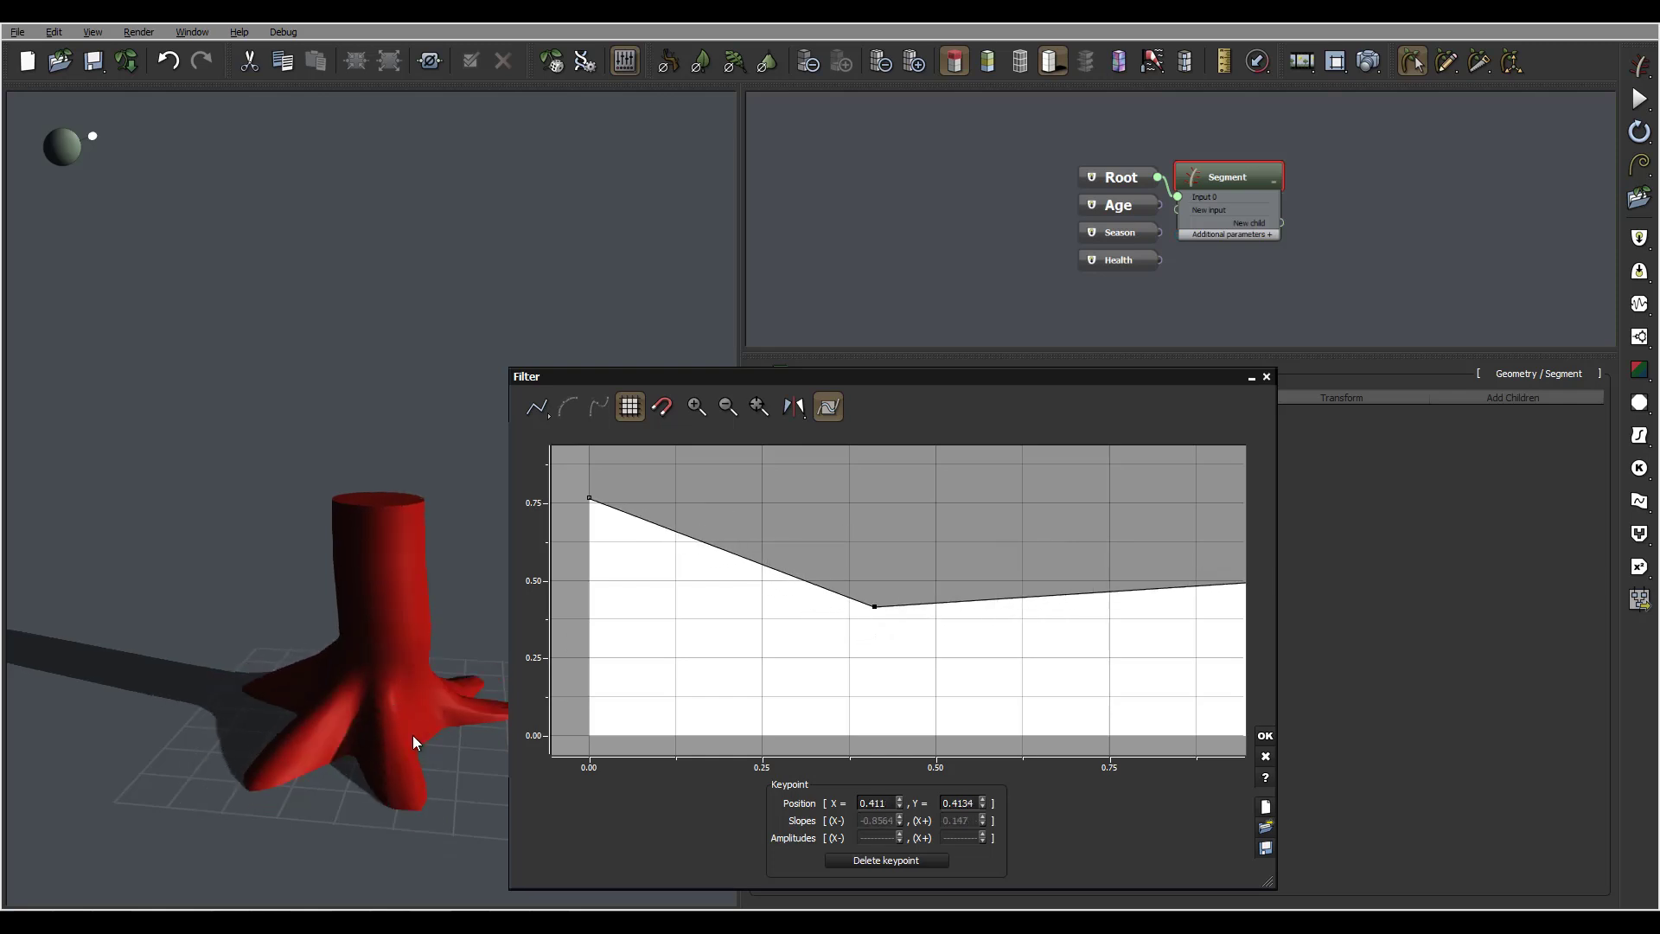
pyautogui.moveTo(413, 735)
pyautogui.mouseDown()
pyautogui.moveTo(313, 650)
pyautogui.moveTo(247, 622)
pyautogui.moveTo(241, 663)
pyautogui.moveTo(422, 751)
pyautogui.moveTo(337, 725)
pyautogui.mouseUp()
pyautogui.moveTo(873, 607); pyautogui.dragTo(881, 657)
pyautogui.click(344, 662)
pyautogui.moveTo(344, 663); pyautogui.dragTo(360, 761)
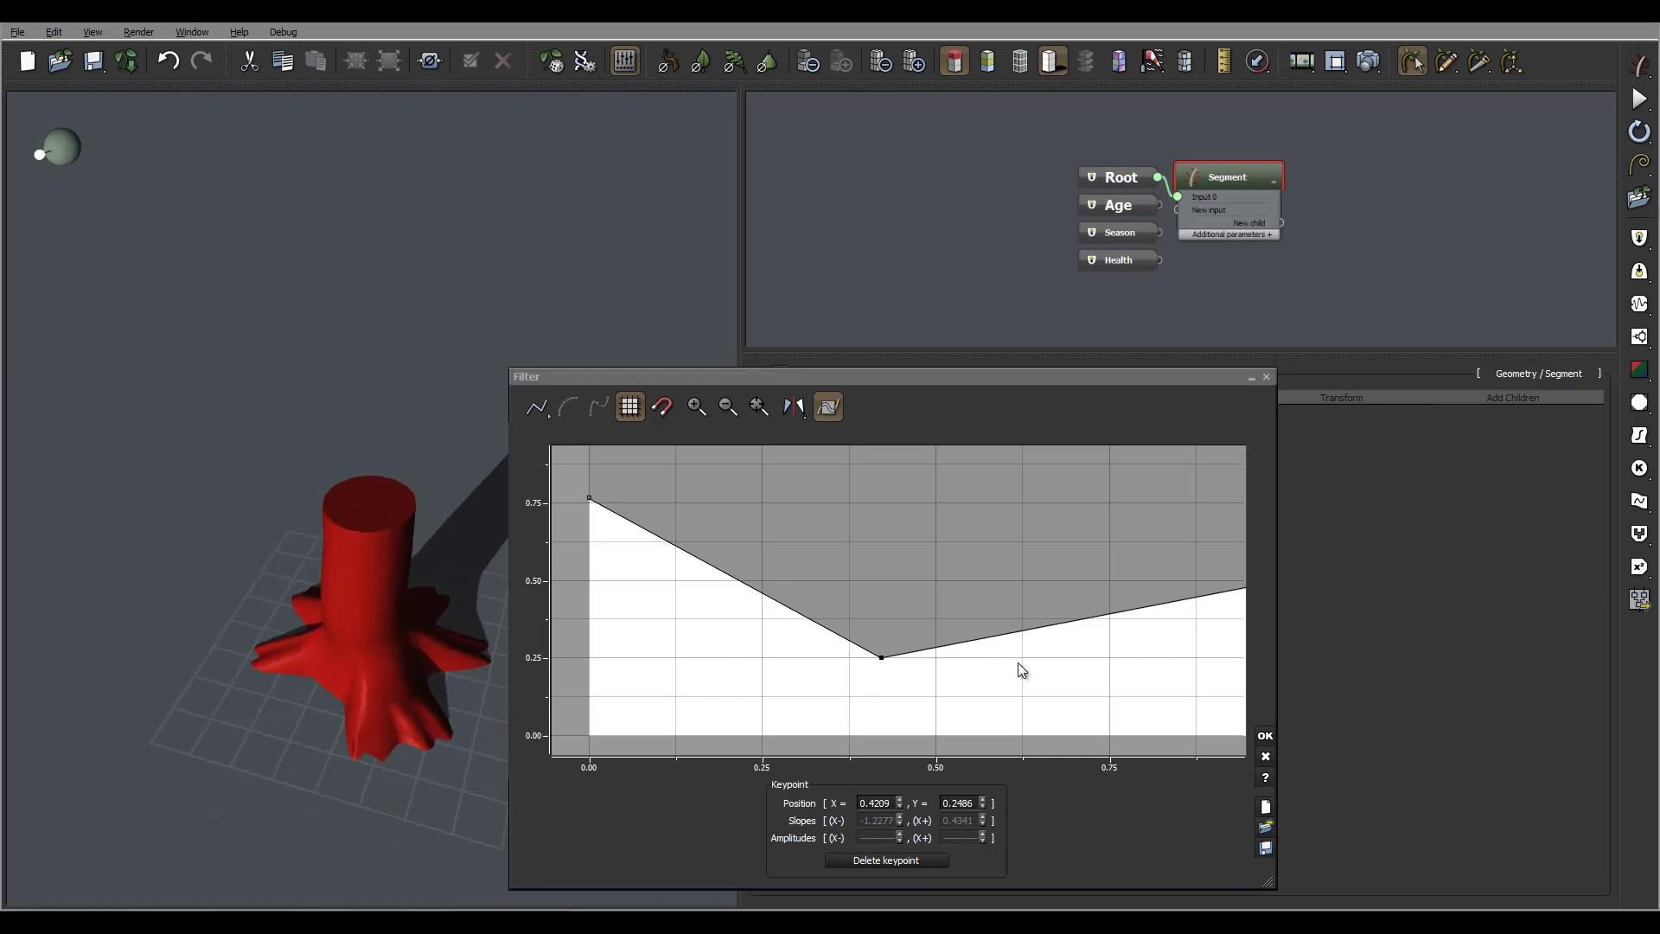
# Add another keypoint to the flare shape curve at about X 0.64, Y 0.70, and apply the curve.
pyautogui.moveTo(1015, 667); pyautogui.dragTo(857, 640)
pyautogui.moveTo(943, 586); pyautogui.dragTo(874, 492)
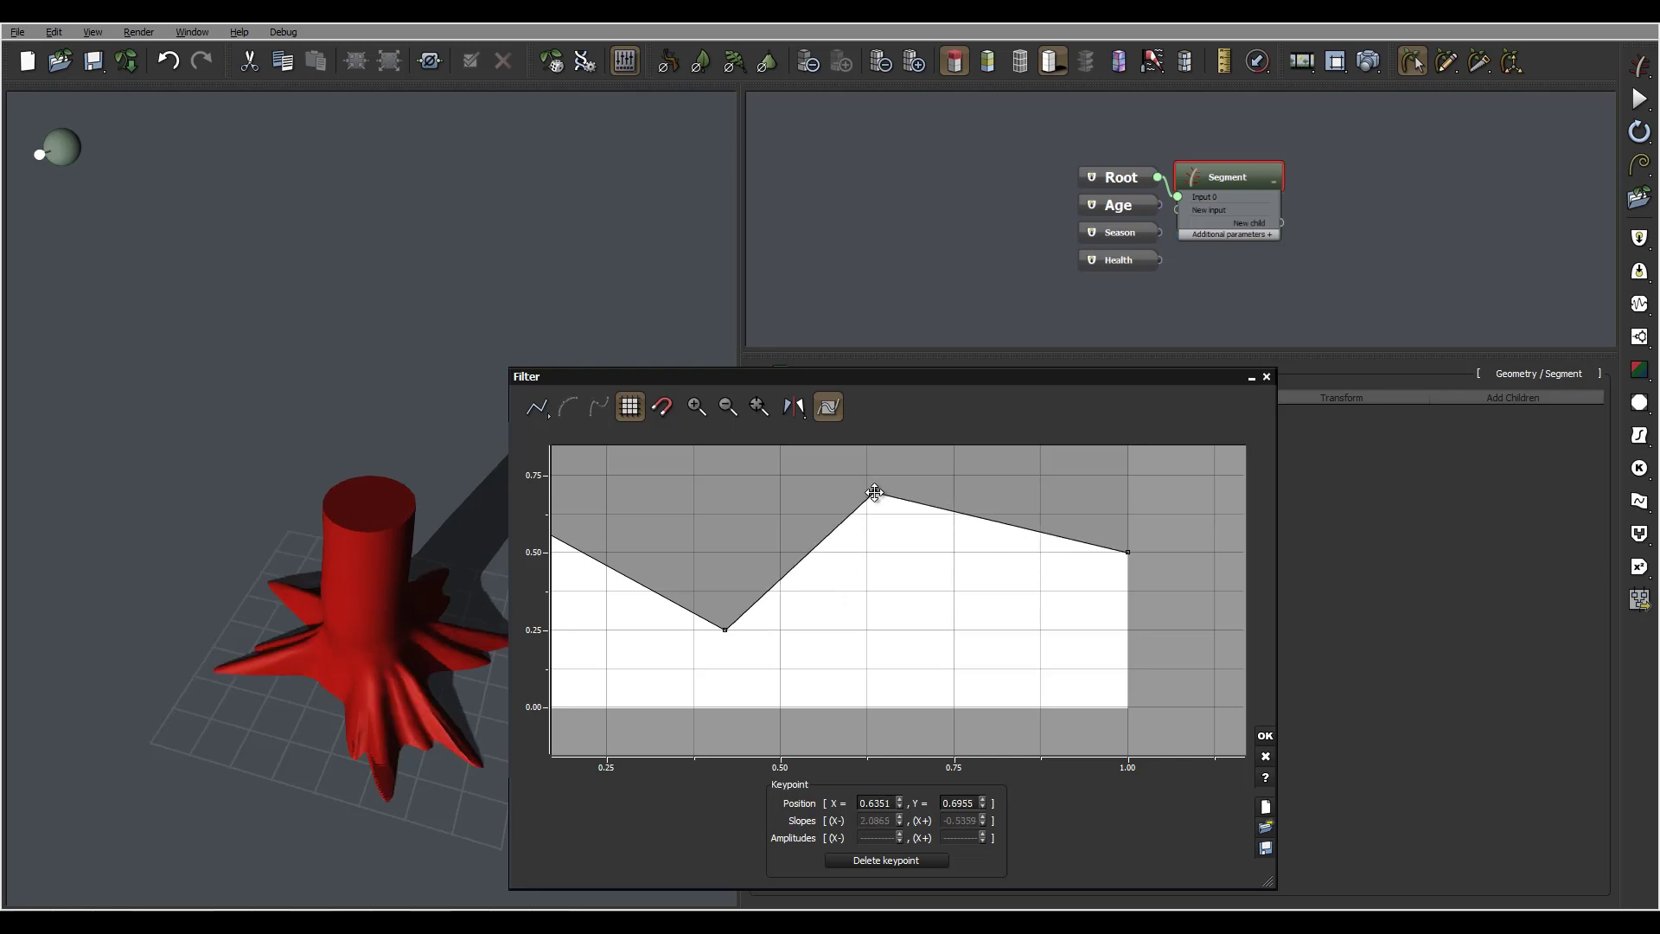
pyautogui.moveTo(283, 655); pyautogui.dragTo(412, 644)
pyautogui.click(1263, 736)
# Raise the root flares' height to 5 so that they climb farther up the trunk.
pyautogui.moveTo(533, 697); pyautogui.dragTo(478, 662)
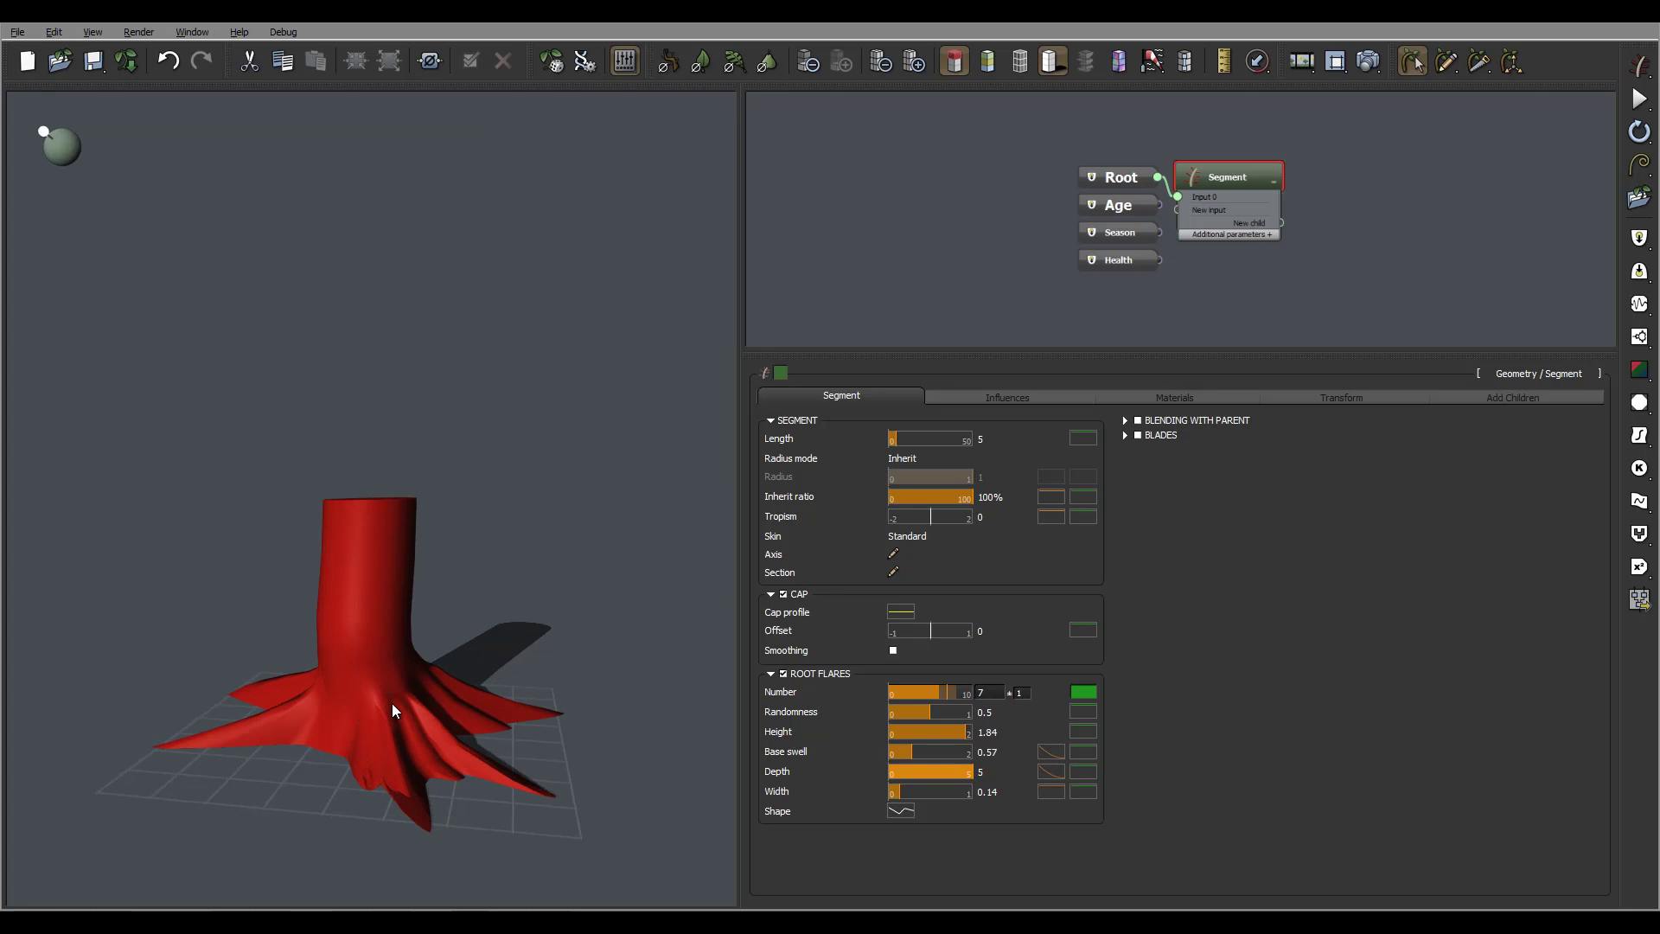
pyautogui.moveTo(392, 702)
pyautogui.mouseDown()
pyautogui.moveTo(455, 679)
pyautogui.moveTo(417, 677)
pyautogui.mouseUp()
pyautogui.moveTo(488, 726)
pyautogui.mouseDown()
pyautogui.moveTo(256, 734)
pyautogui.moveTo(508, 688)
pyautogui.mouseUp()
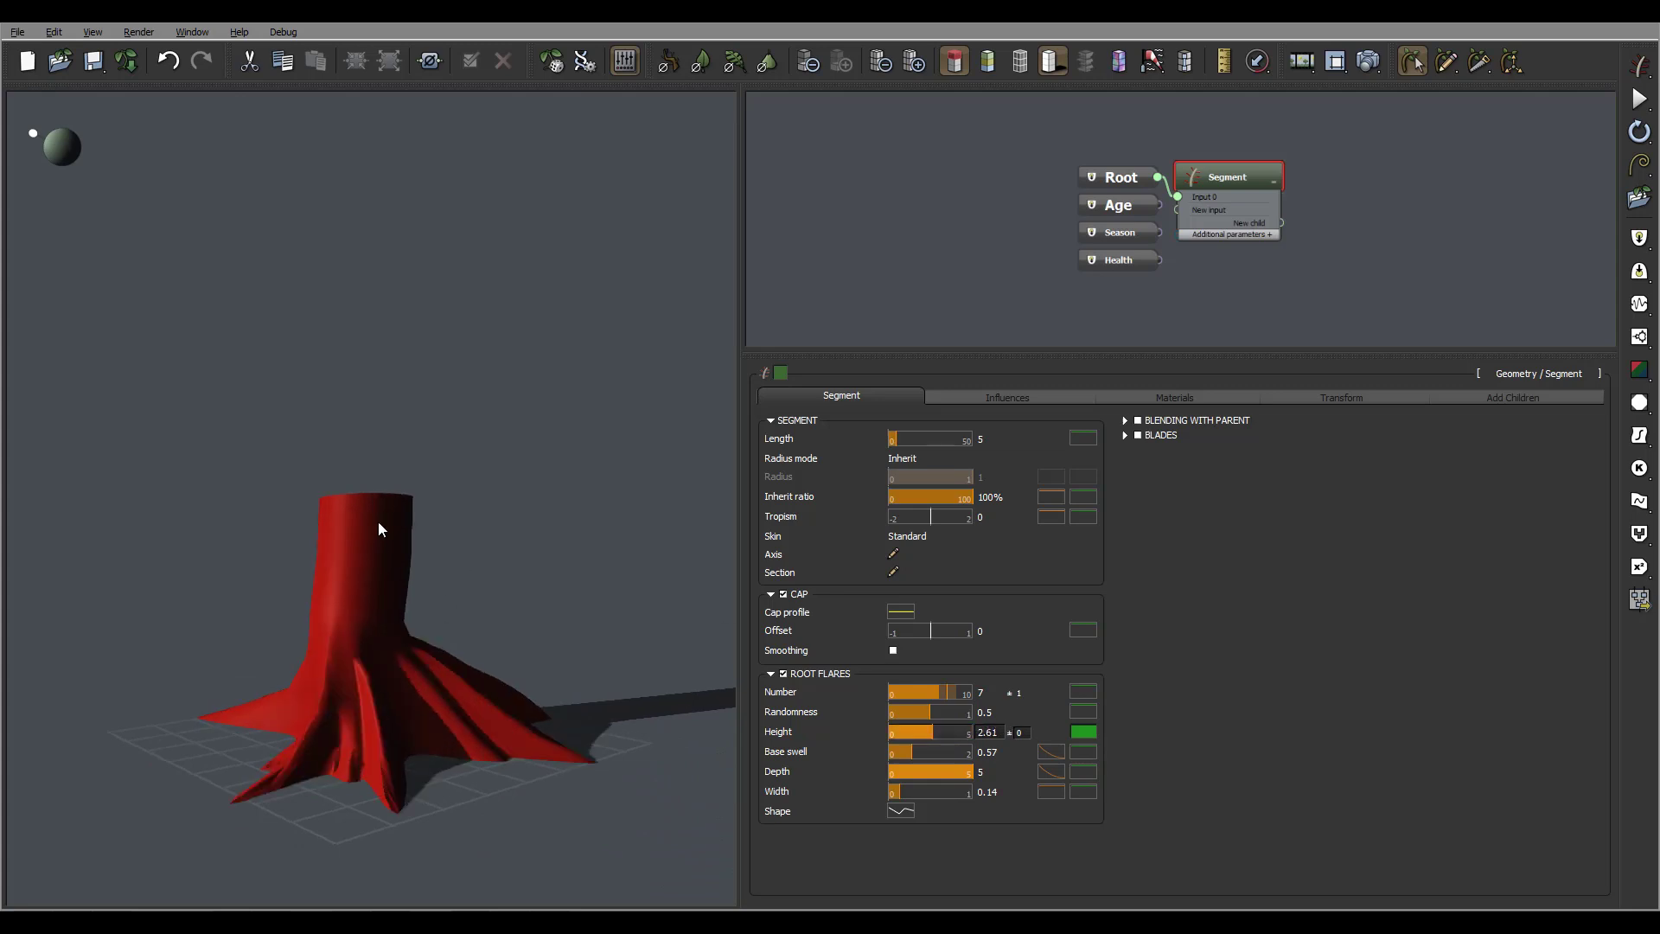
pyautogui.click(996, 733)
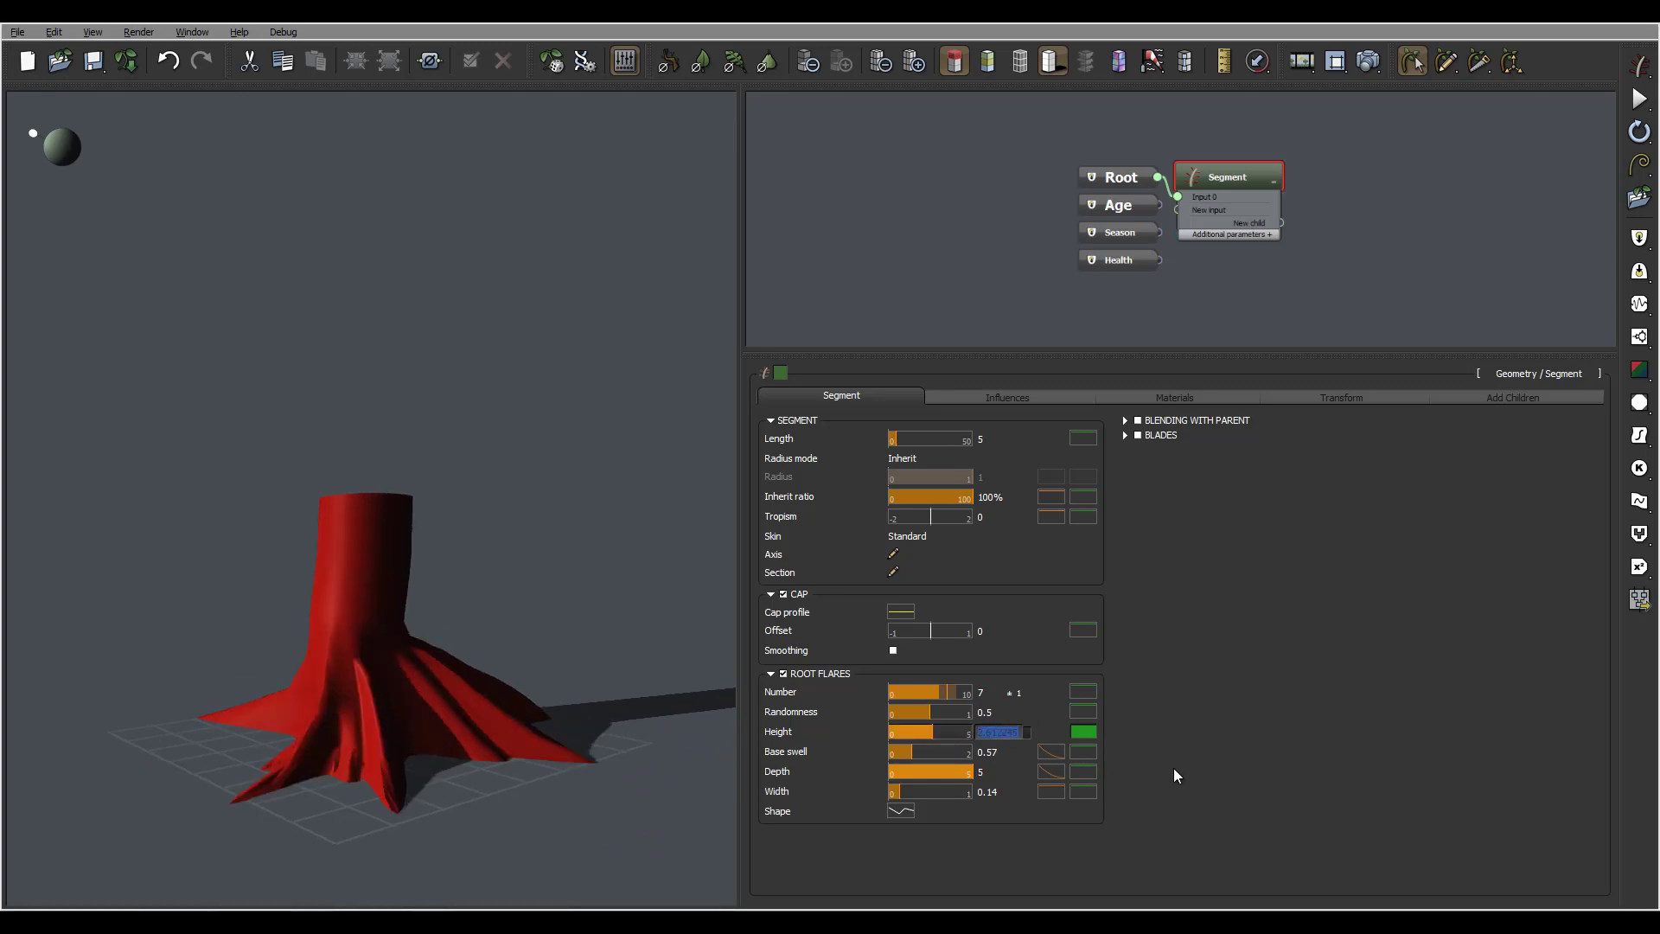
pyautogui.write('3')
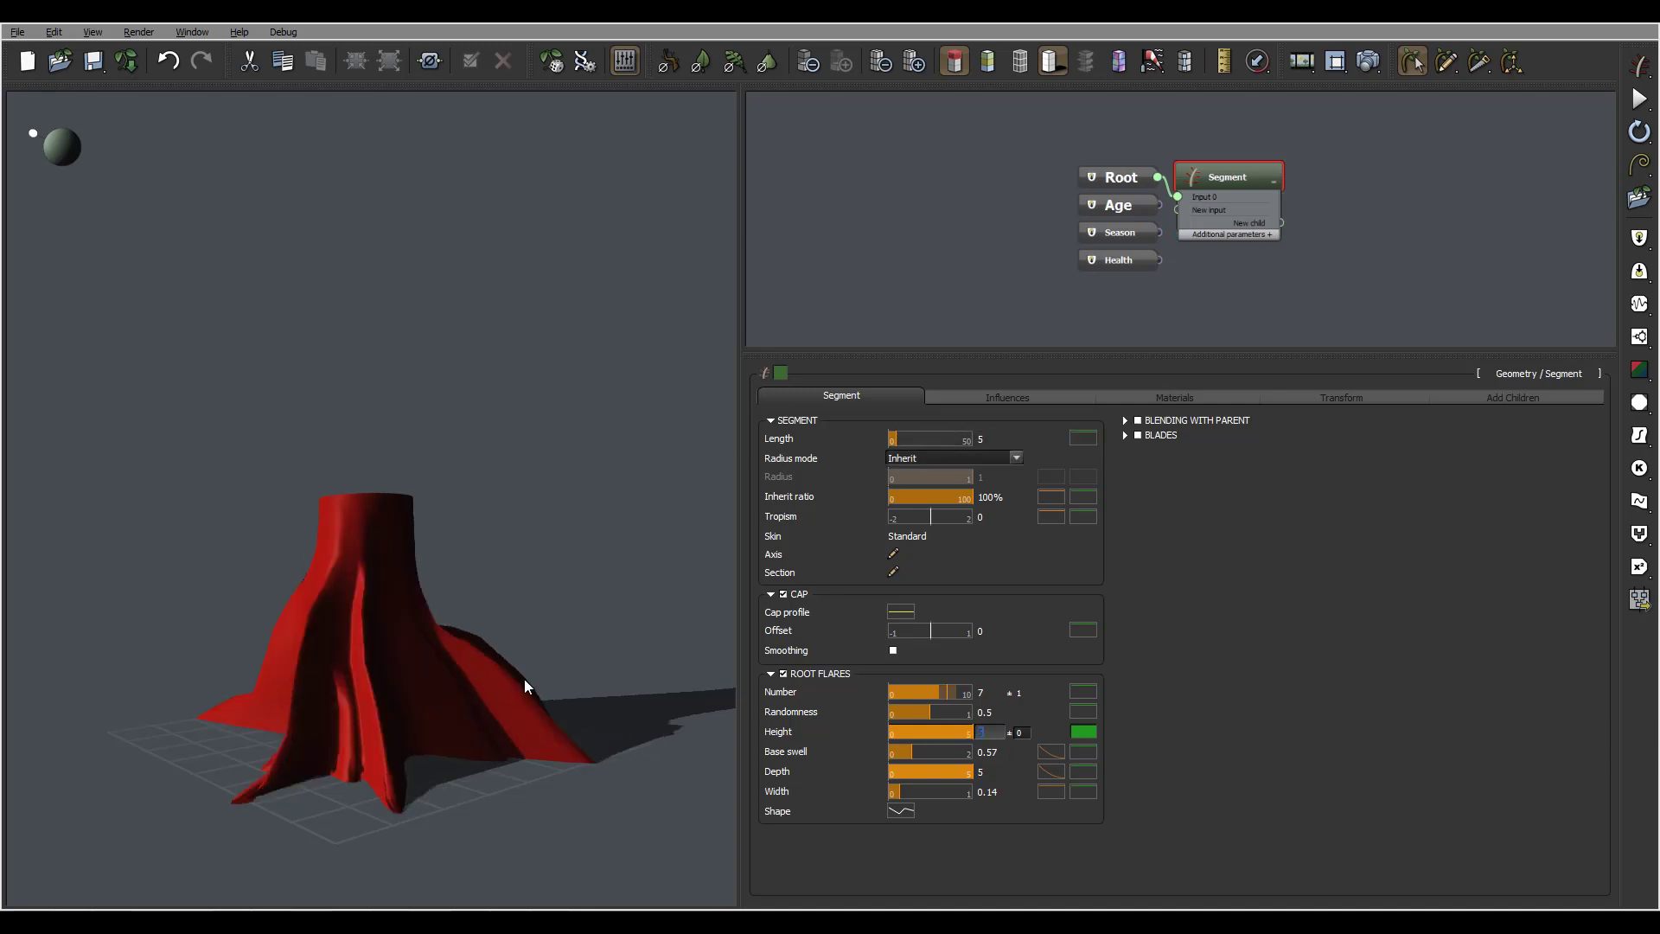
pyautogui.moveTo(524, 680); pyautogui.dragTo(551, 629)
# Add a keypoint near the start of the cap profile at X 0.0212, Y 0.3743, and lower its end keypoint to 0.3743.
pyautogui.moveTo(377, 503); pyautogui.dragTo(479, 551)
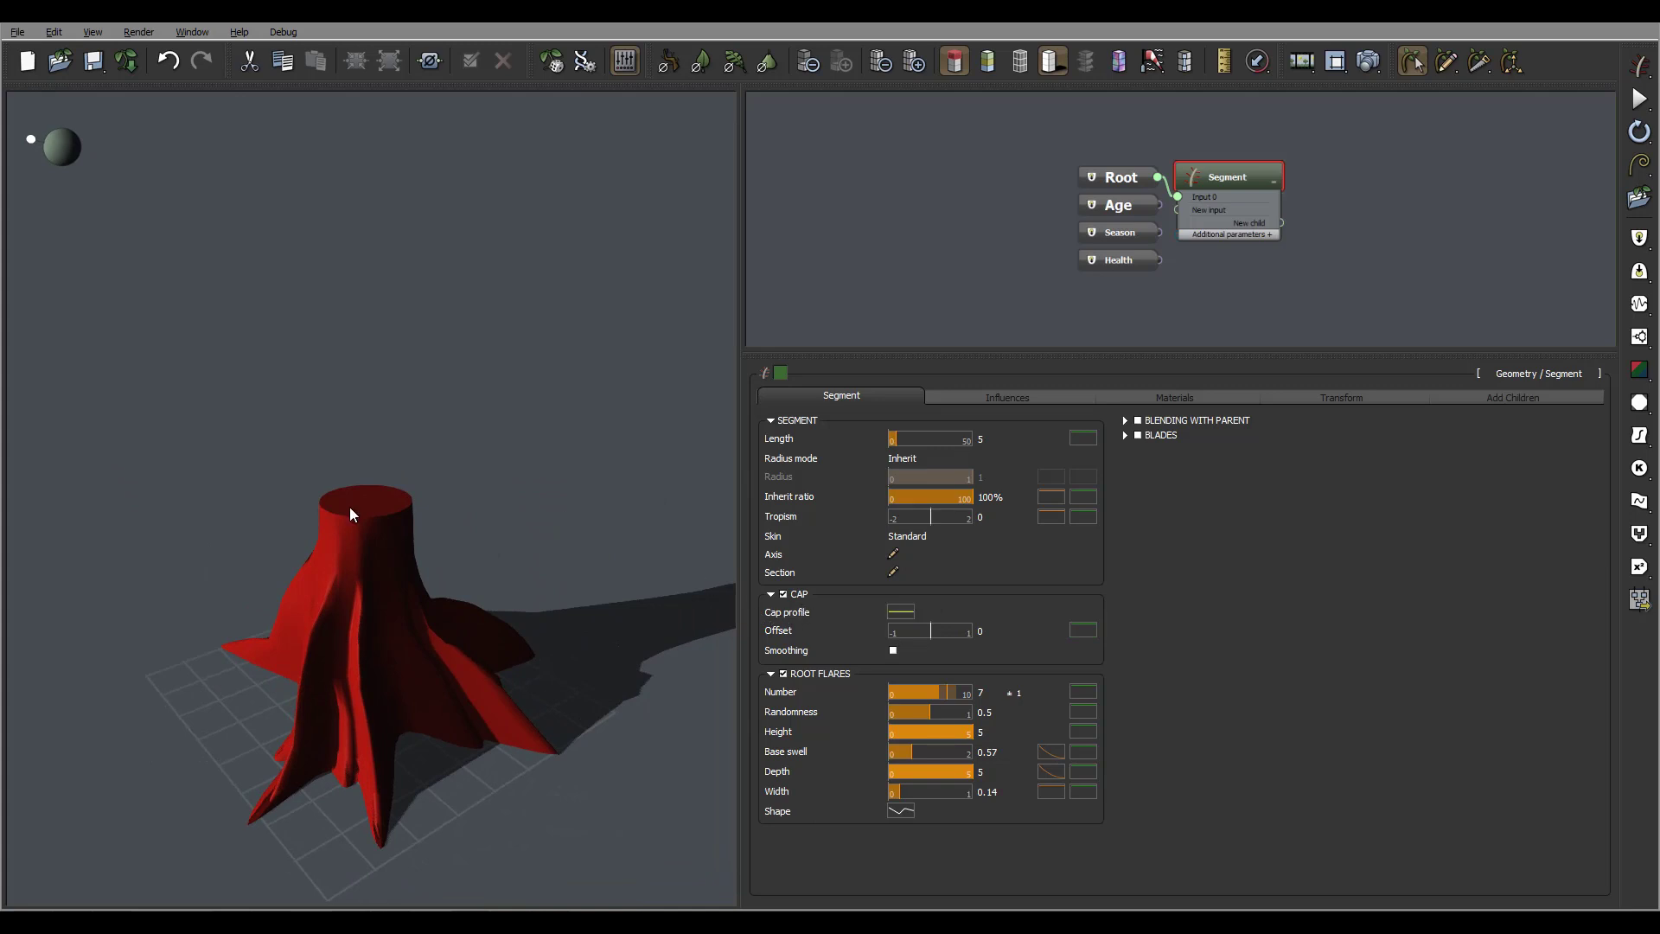
pyautogui.click(900, 612)
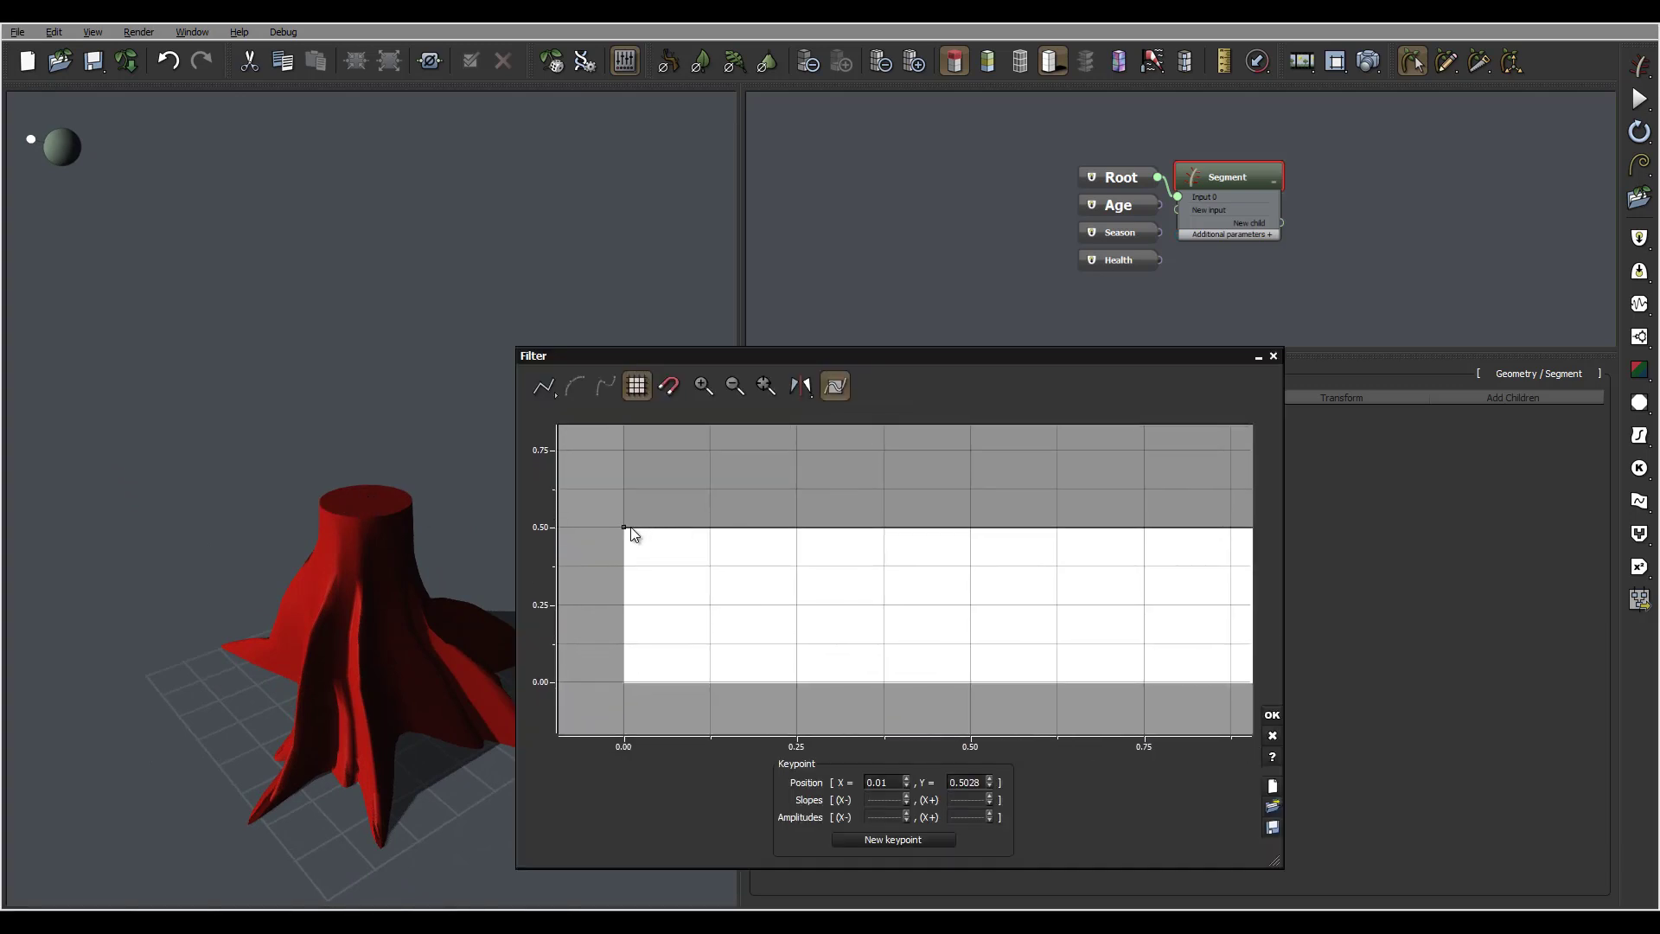
pyautogui.click(650, 527)
pyautogui.moveTo(650, 528); pyautogui.dragTo(638, 566)
pyautogui.moveTo(991, 587); pyautogui.dragTo(738, 609, button='middle')
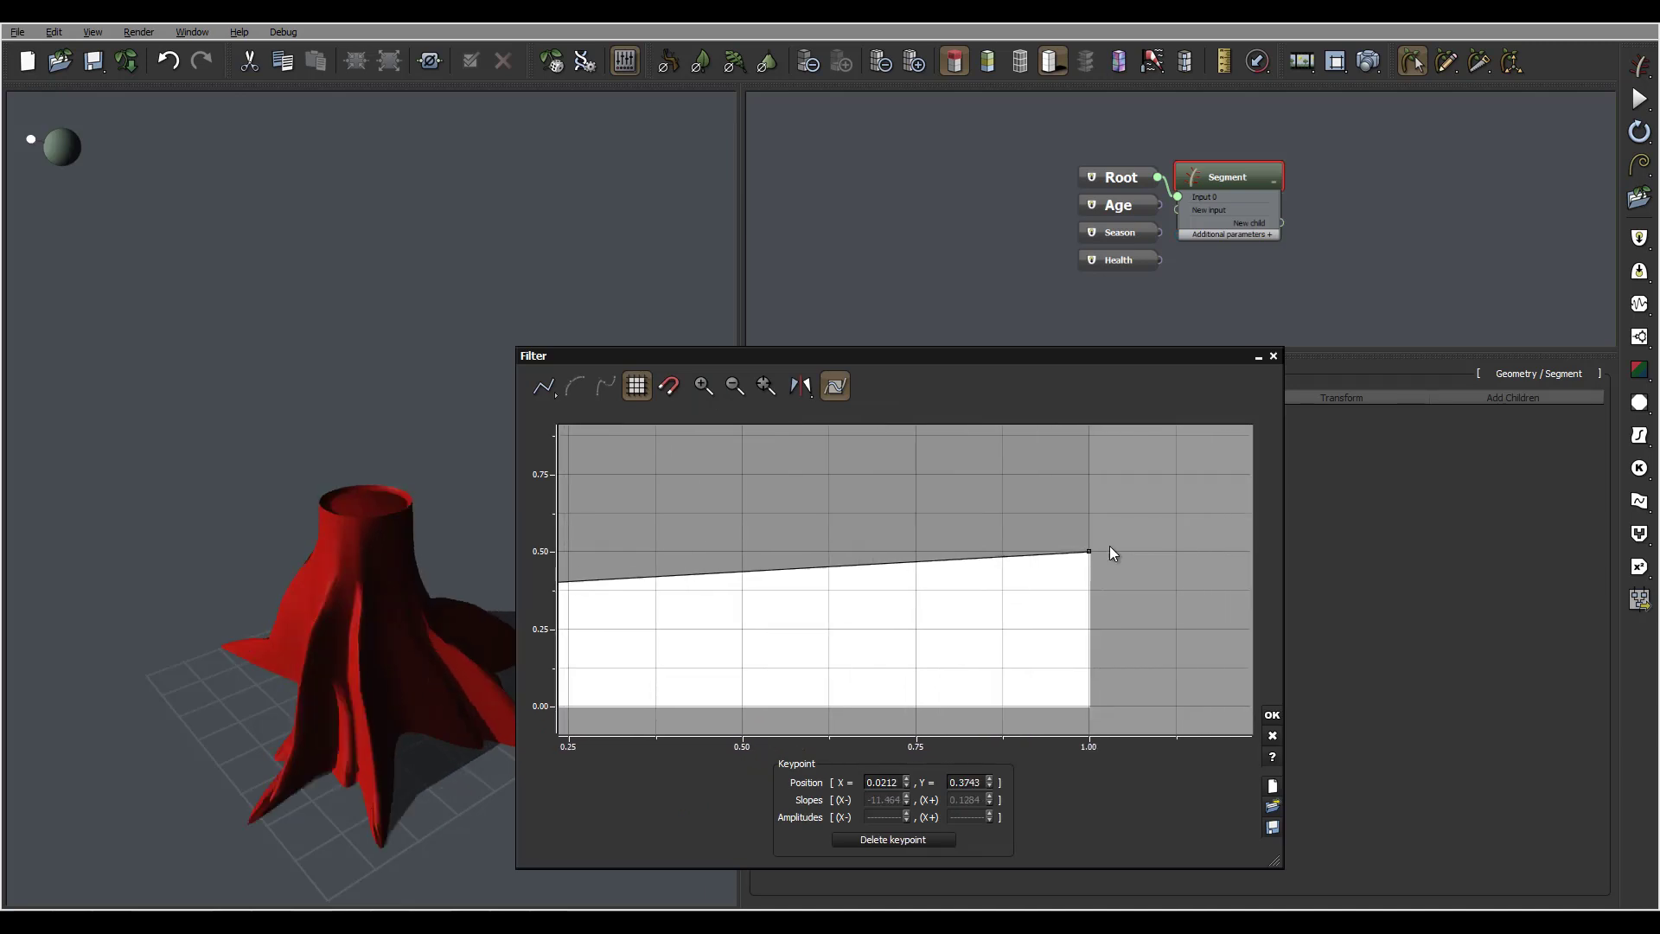
pyautogui.moveTo(1093, 551); pyautogui.dragTo(1089, 591)
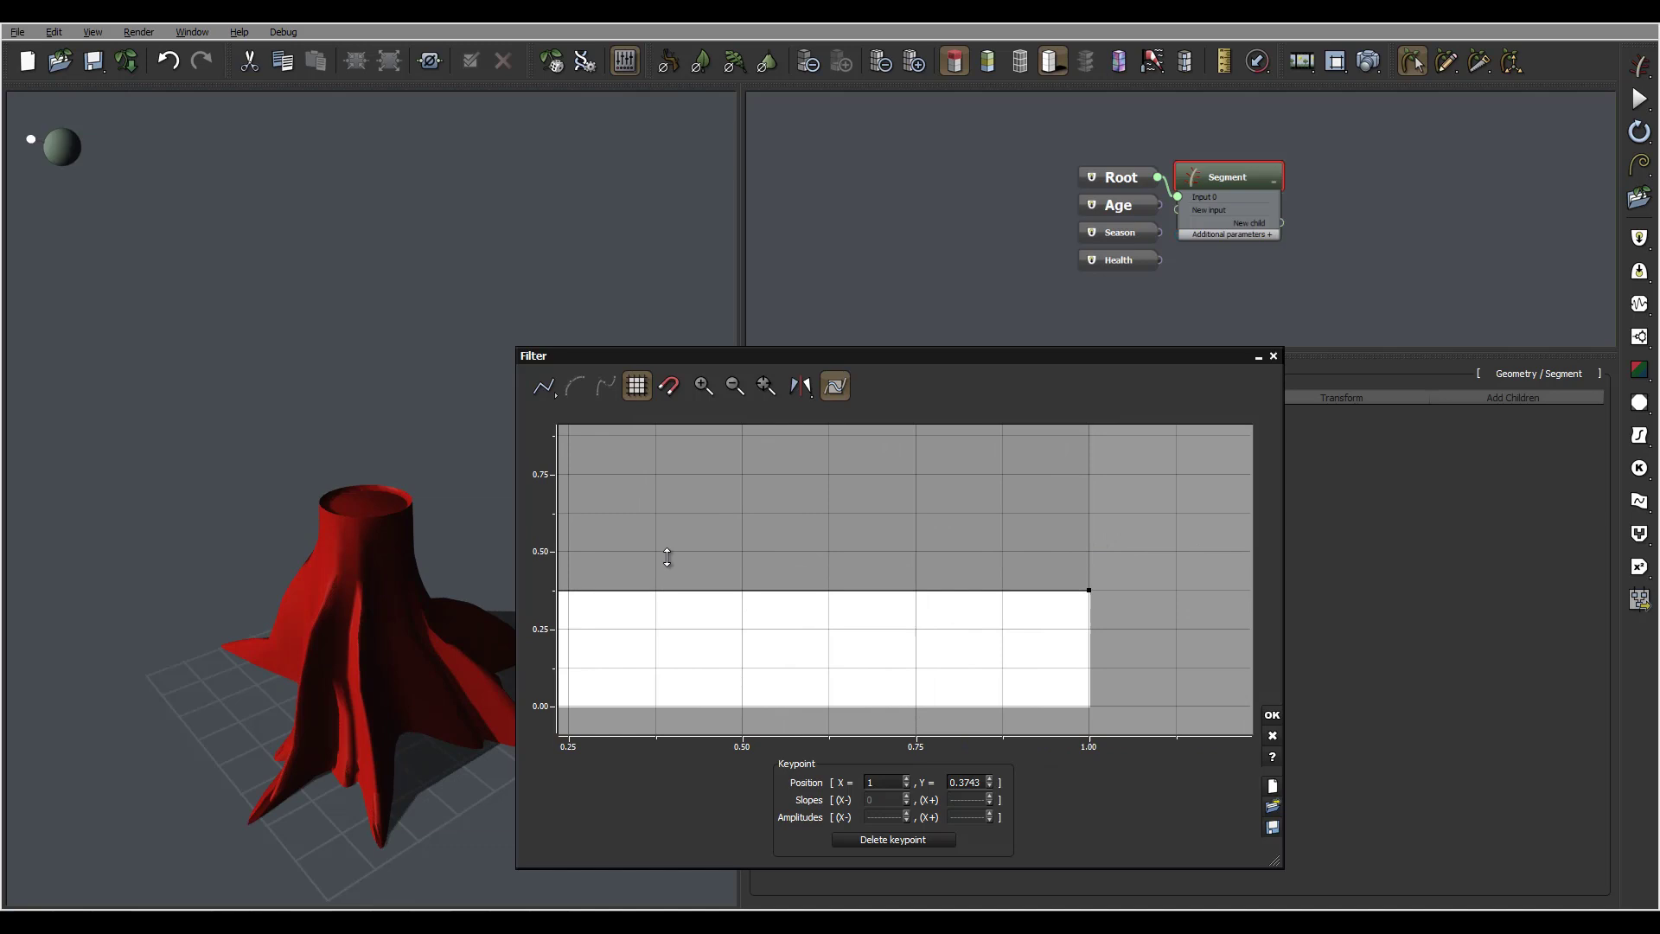
pyautogui.moveTo(360, 497); pyautogui.dragTo(392, 363)
# Move the cap profile's keypoint near the start to X 0.0162, Y 0.4749, and raise the end keypoint close to 0.5.
pyautogui.moveTo(736, 615); pyautogui.dragTo(957, 570, button='middle')
pyautogui.moveTo(709, 548); pyautogui.dragTo(705, 516)
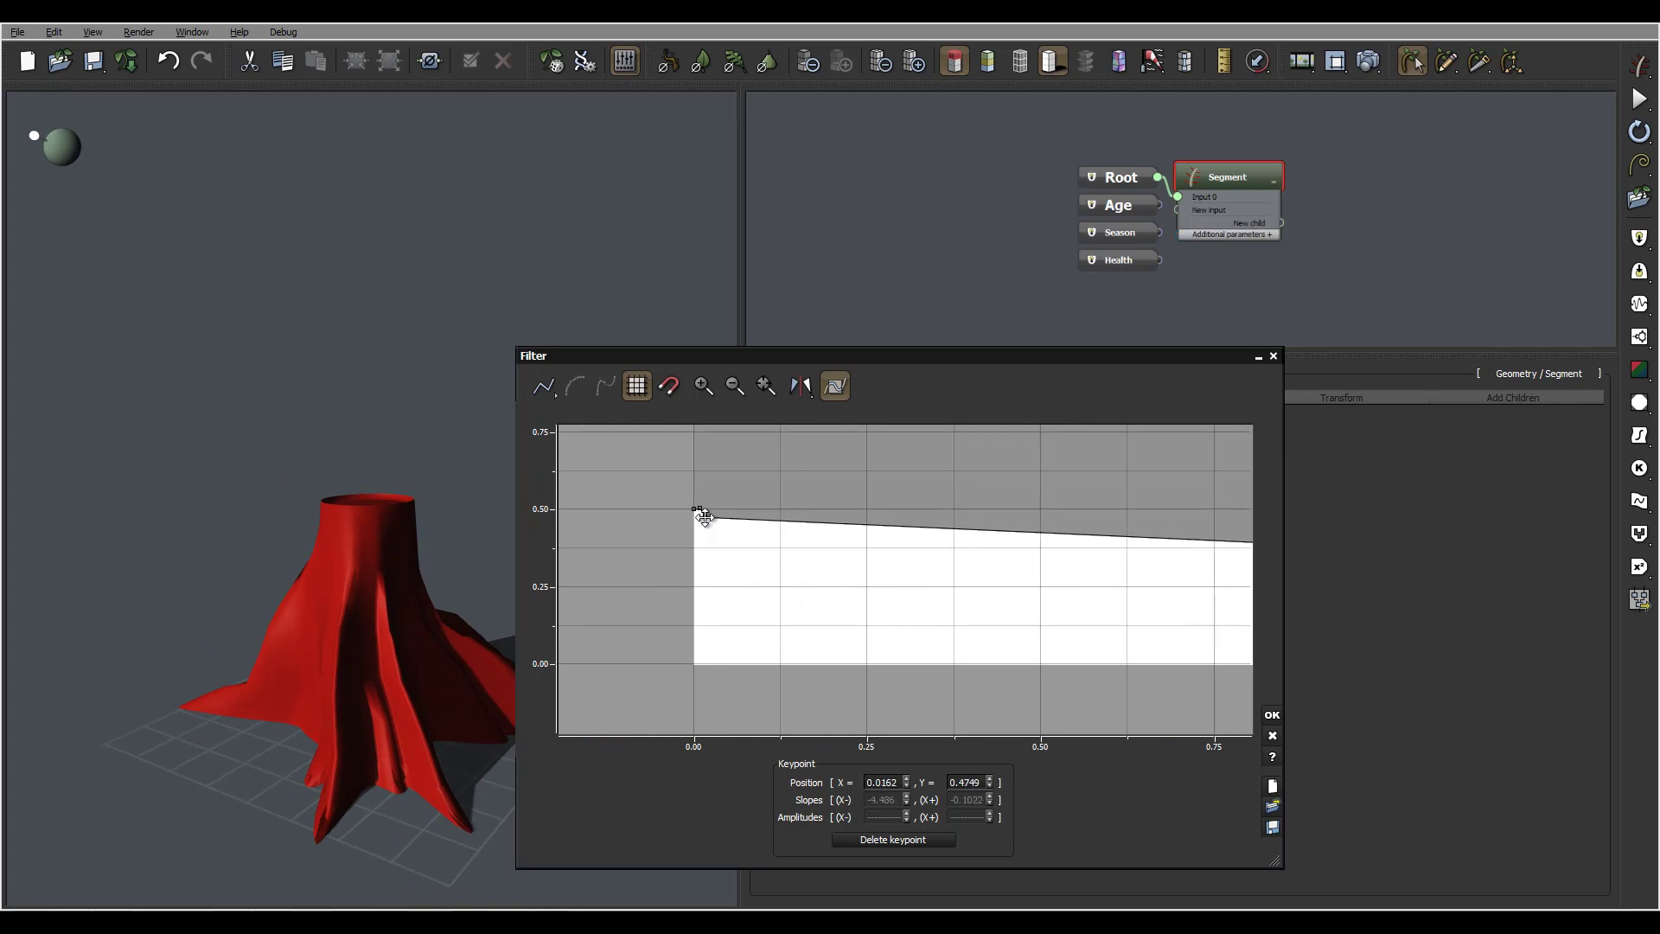
pyautogui.moveTo(341, 518)
pyautogui.mouseDown(button='right')
pyautogui.moveTo(340, 557)
pyautogui.moveTo(351, 531)
pyautogui.mouseUp(button='right')
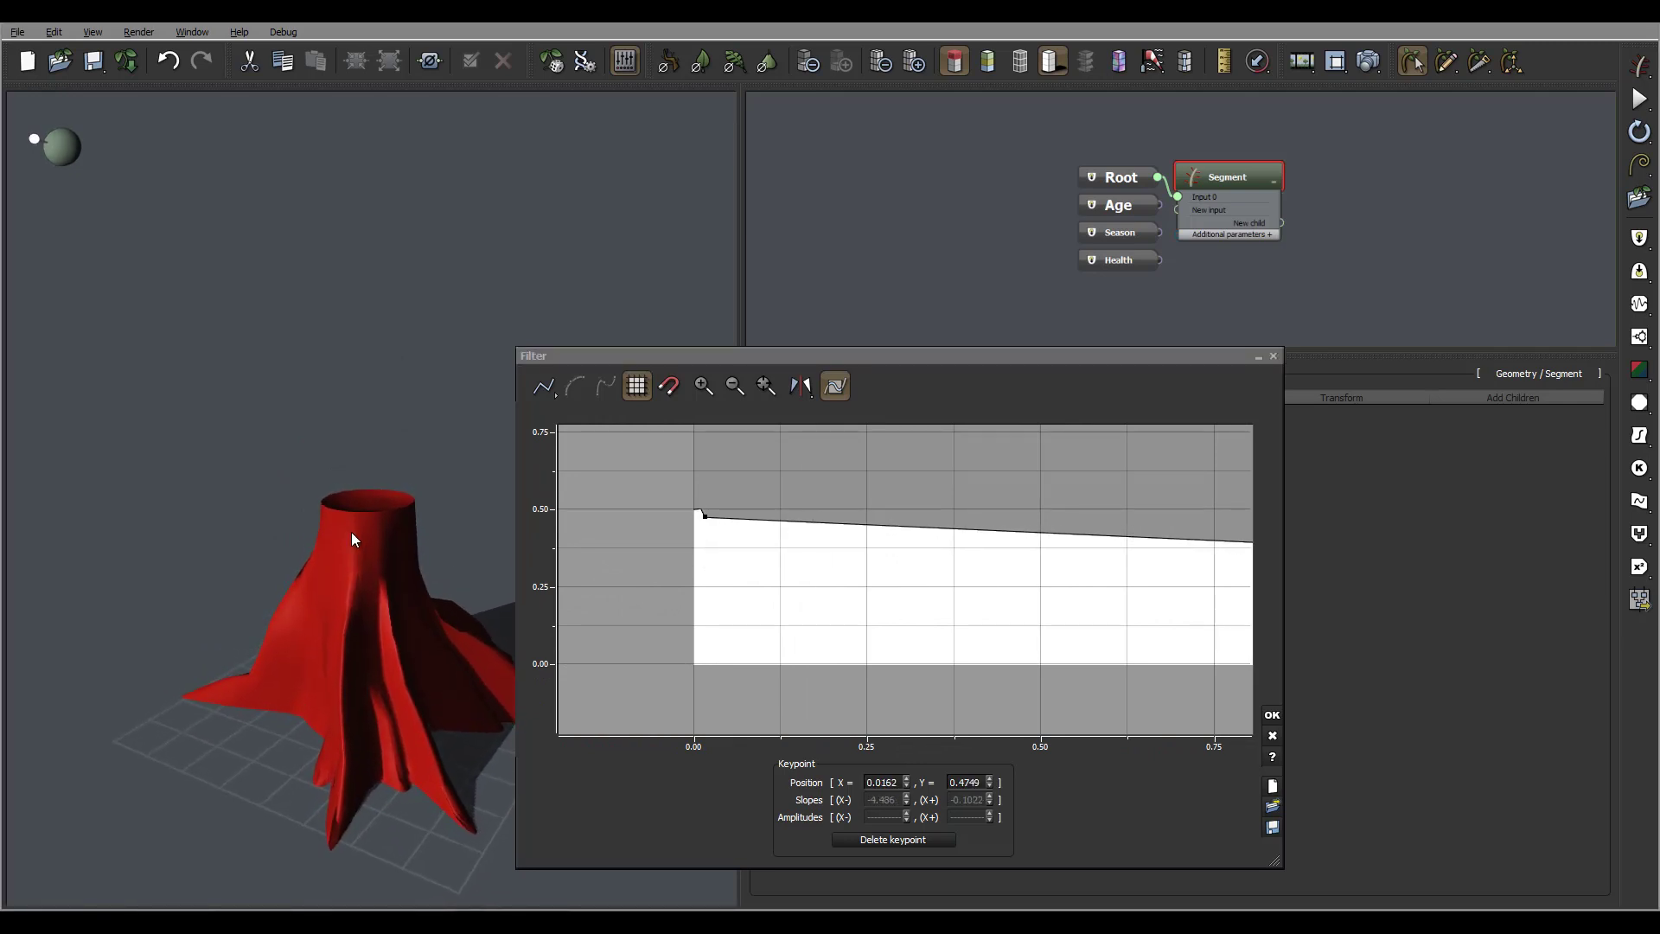
pyautogui.moveTo(921, 567); pyautogui.dragTo(601, 601)
pyautogui.moveTo(1068, 583); pyautogui.dragTo(1069, 543)
pyautogui.moveTo(266, 541); pyautogui.dragTo(369, 614)
pyautogui.moveTo(1068, 545); pyautogui.dragTo(1070, 547)
# Level the start of the cap profile with a keypoint at X 0.0143, Y 0.5033, and apply the curve.
pyautogui.moveTo(668, 590); pyautogui.dragTo(992, 612)
pyautogui.scroll(2, 724, 568)
pyautogui.moveTo(681, 582); pyautogui.dragTo(785, 584)
pyautogui.scroll(4, 809, 589)
pyautogui.scroll(2, 809, 589)
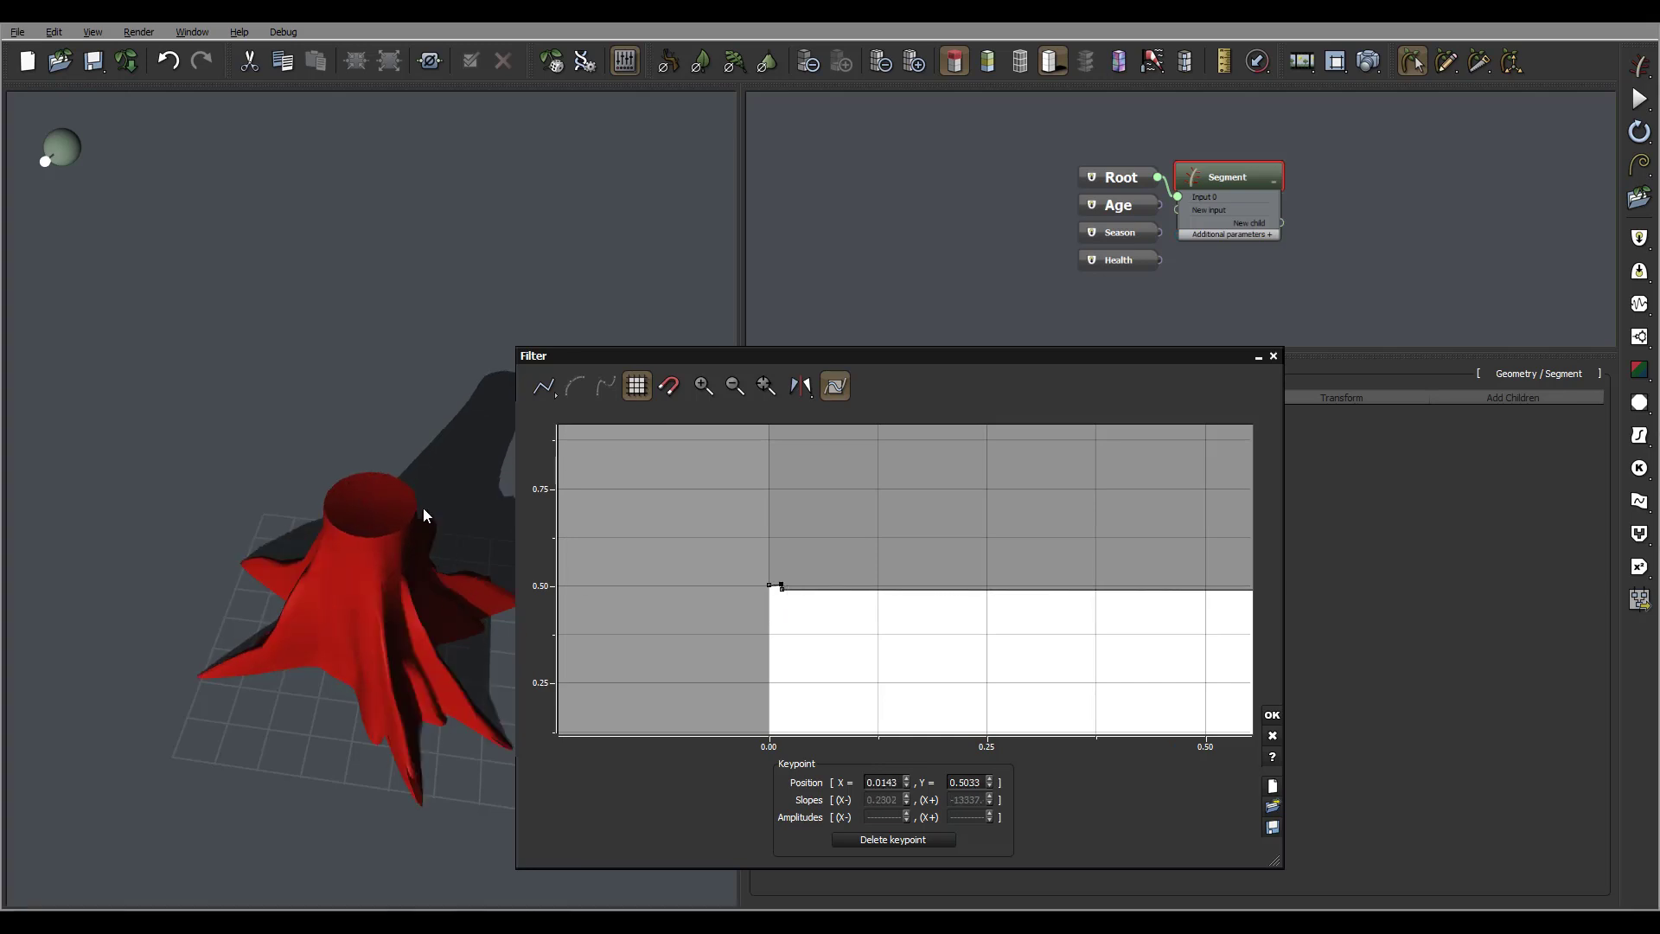
pyautogui.moveTo(426, 516); pyautogui.dragTo(385, 476)
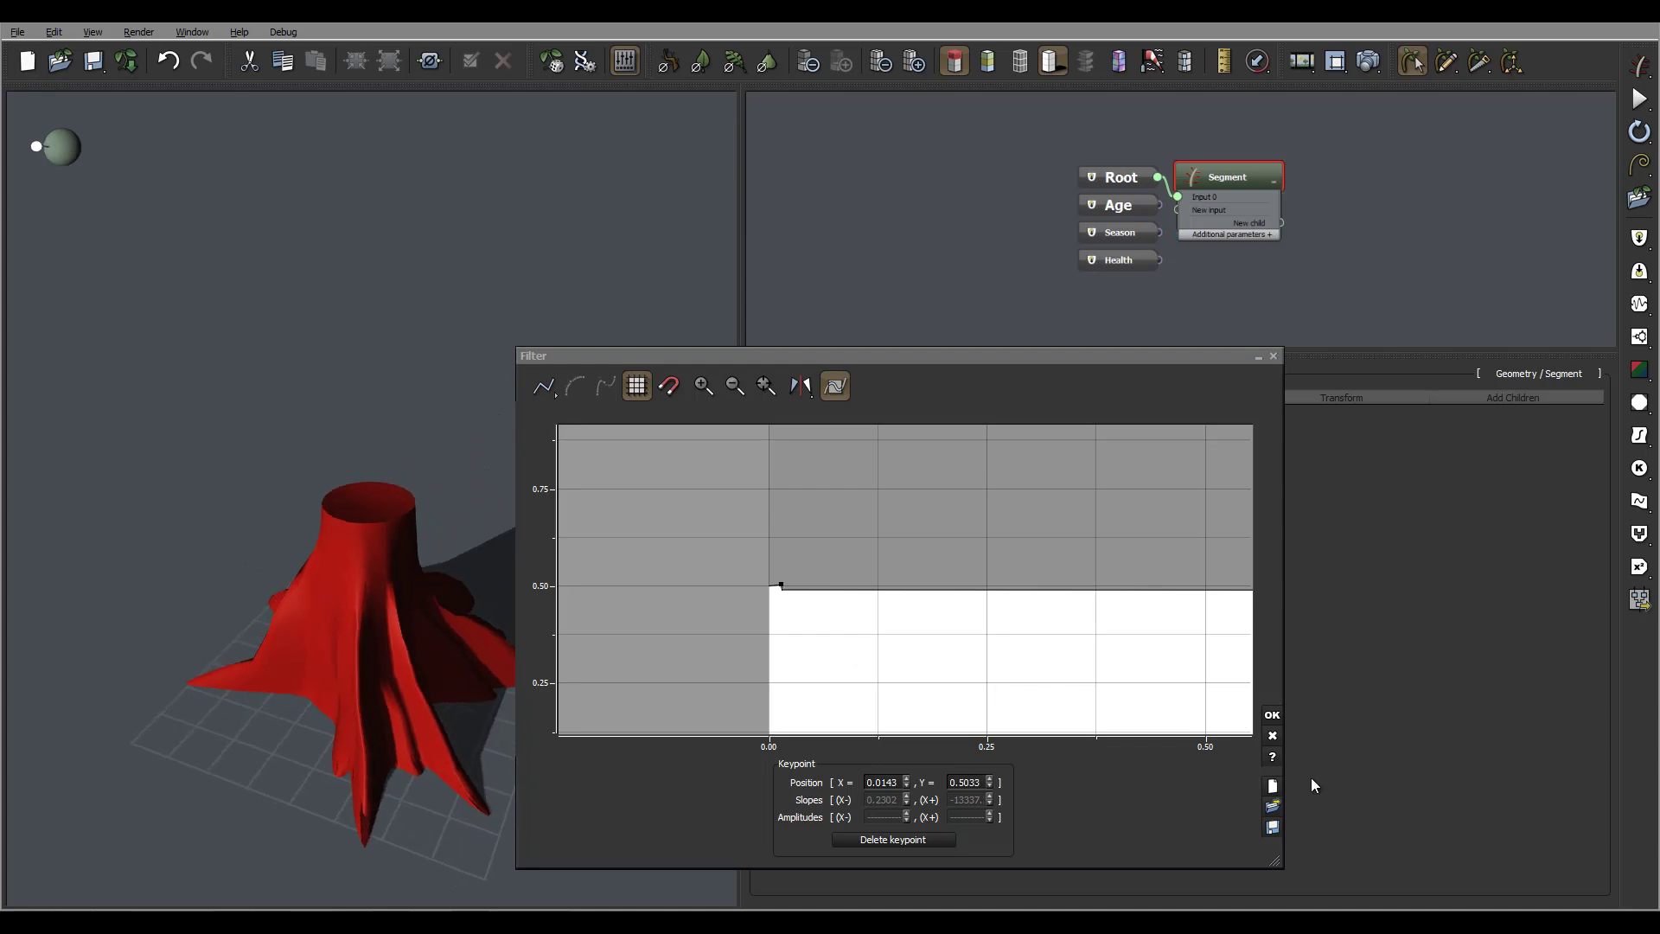
pyautogui.click(1271, 715)
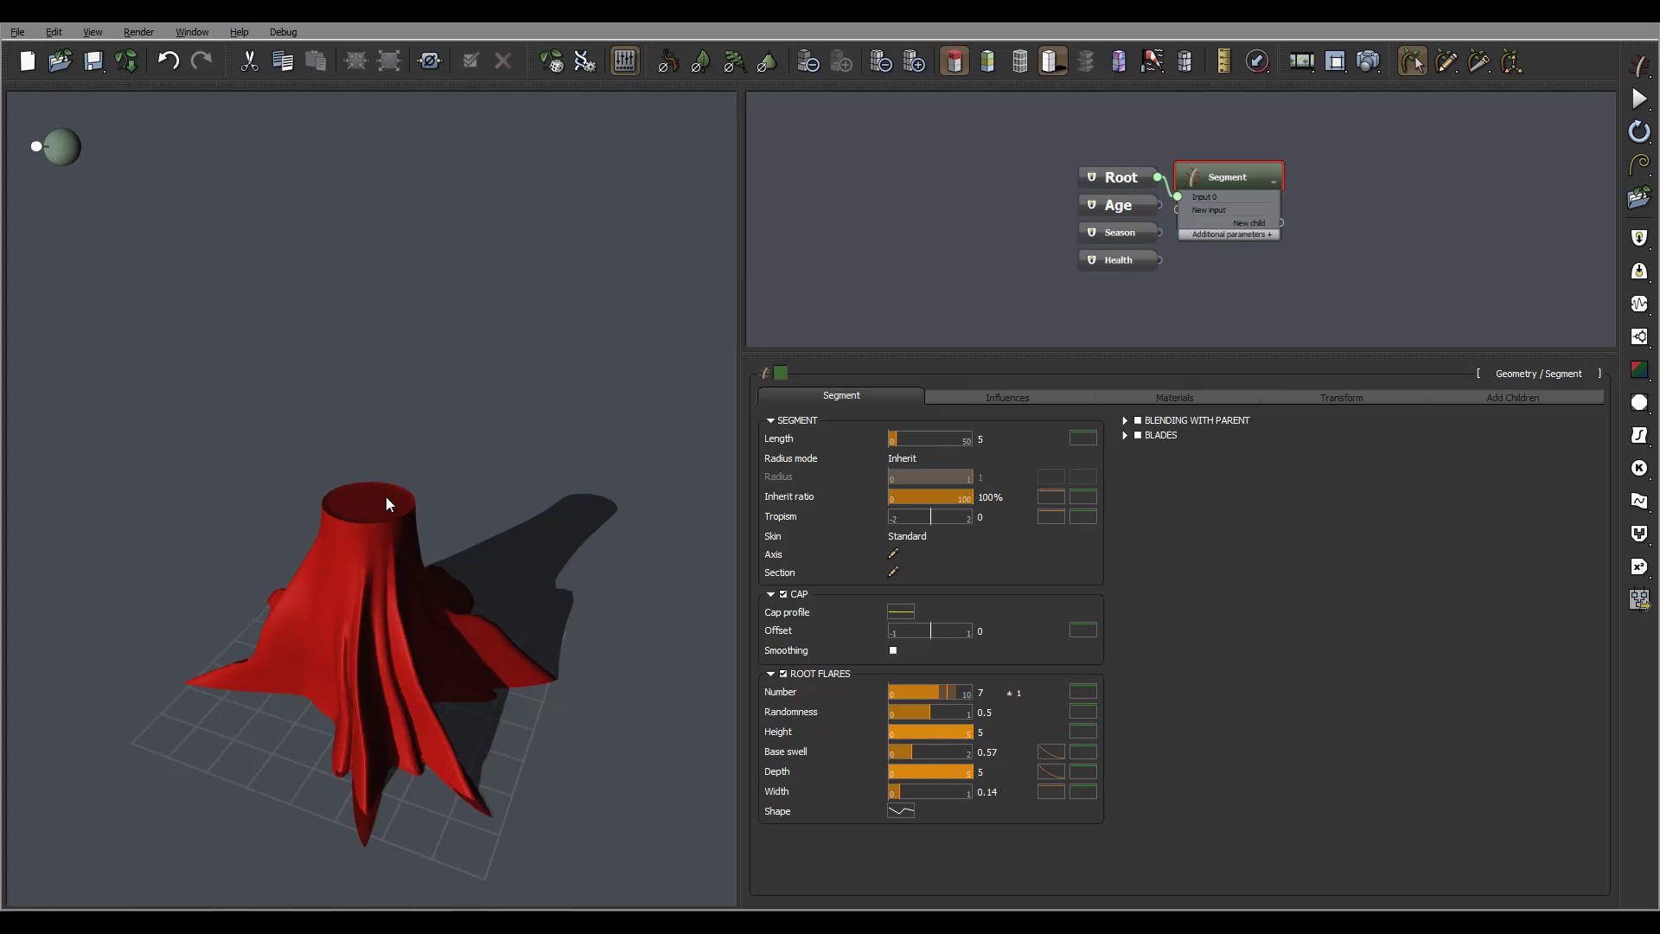
# Enable segment body displacement in the trunk segment's material settings.
pyautogui.moveTo(386, 501)
pyautogui.mouseDown()
pyautogui.moveTo(412, 456)
pyautogui.moveTo(296, 478)
pyautogui.moveTo(317, 502)
pyautogui.moveTo(488, 519)
pyautogui.mouseUp()
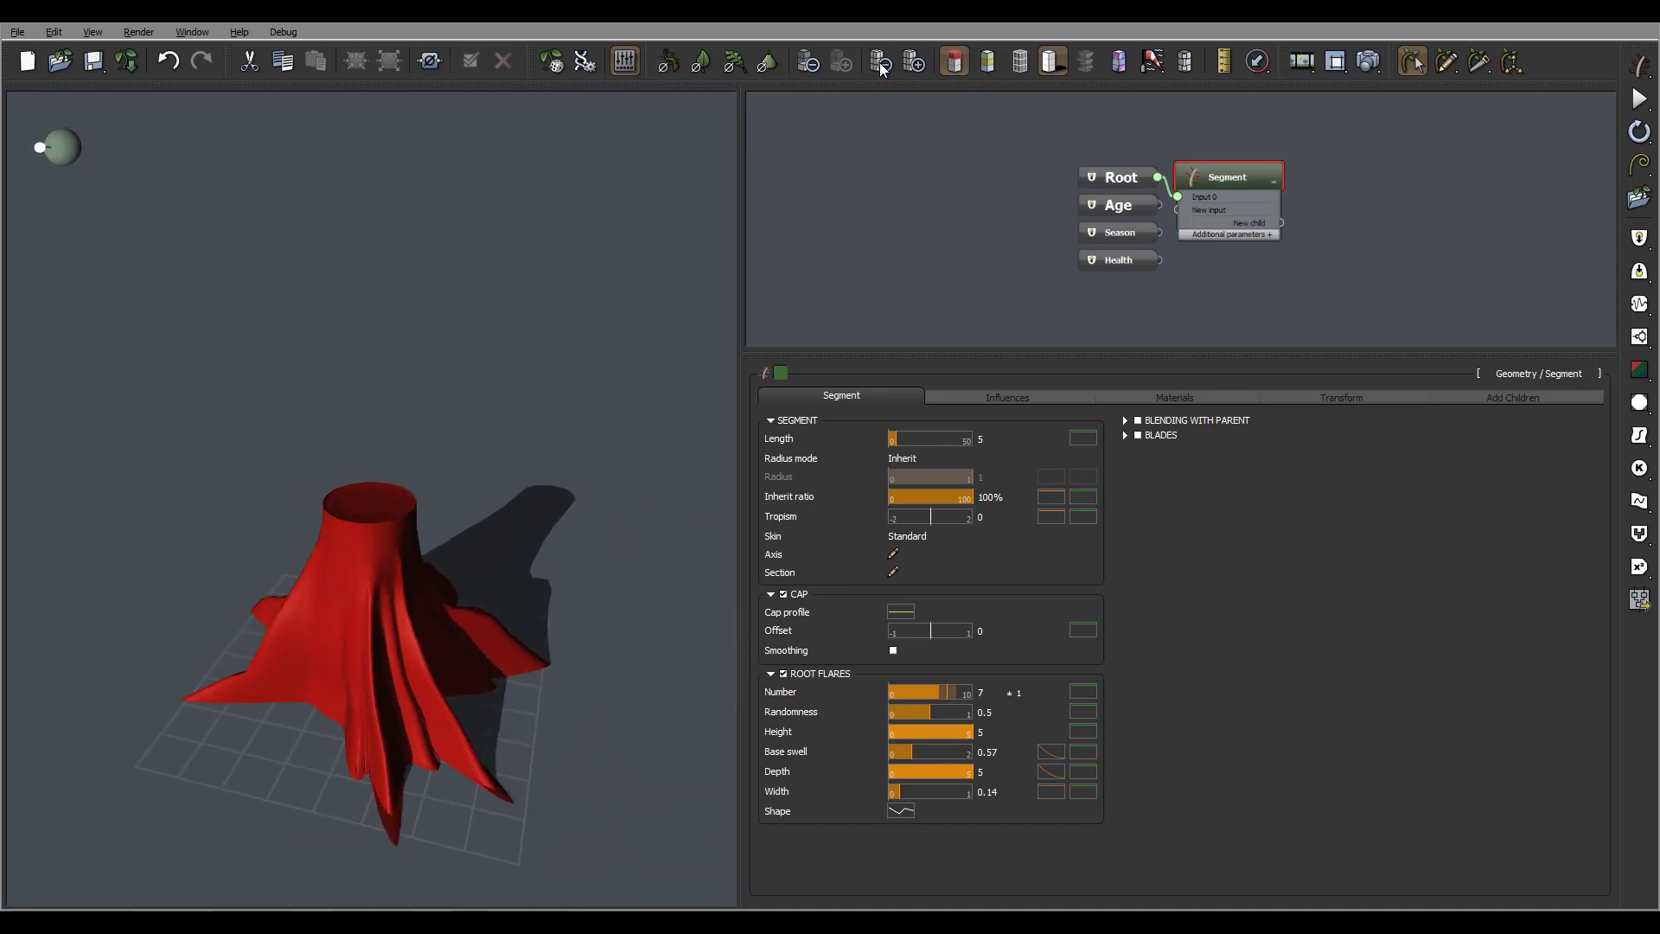
pyautogui.moveTo(459, 508); pyautogui.dragTo(268, 597)
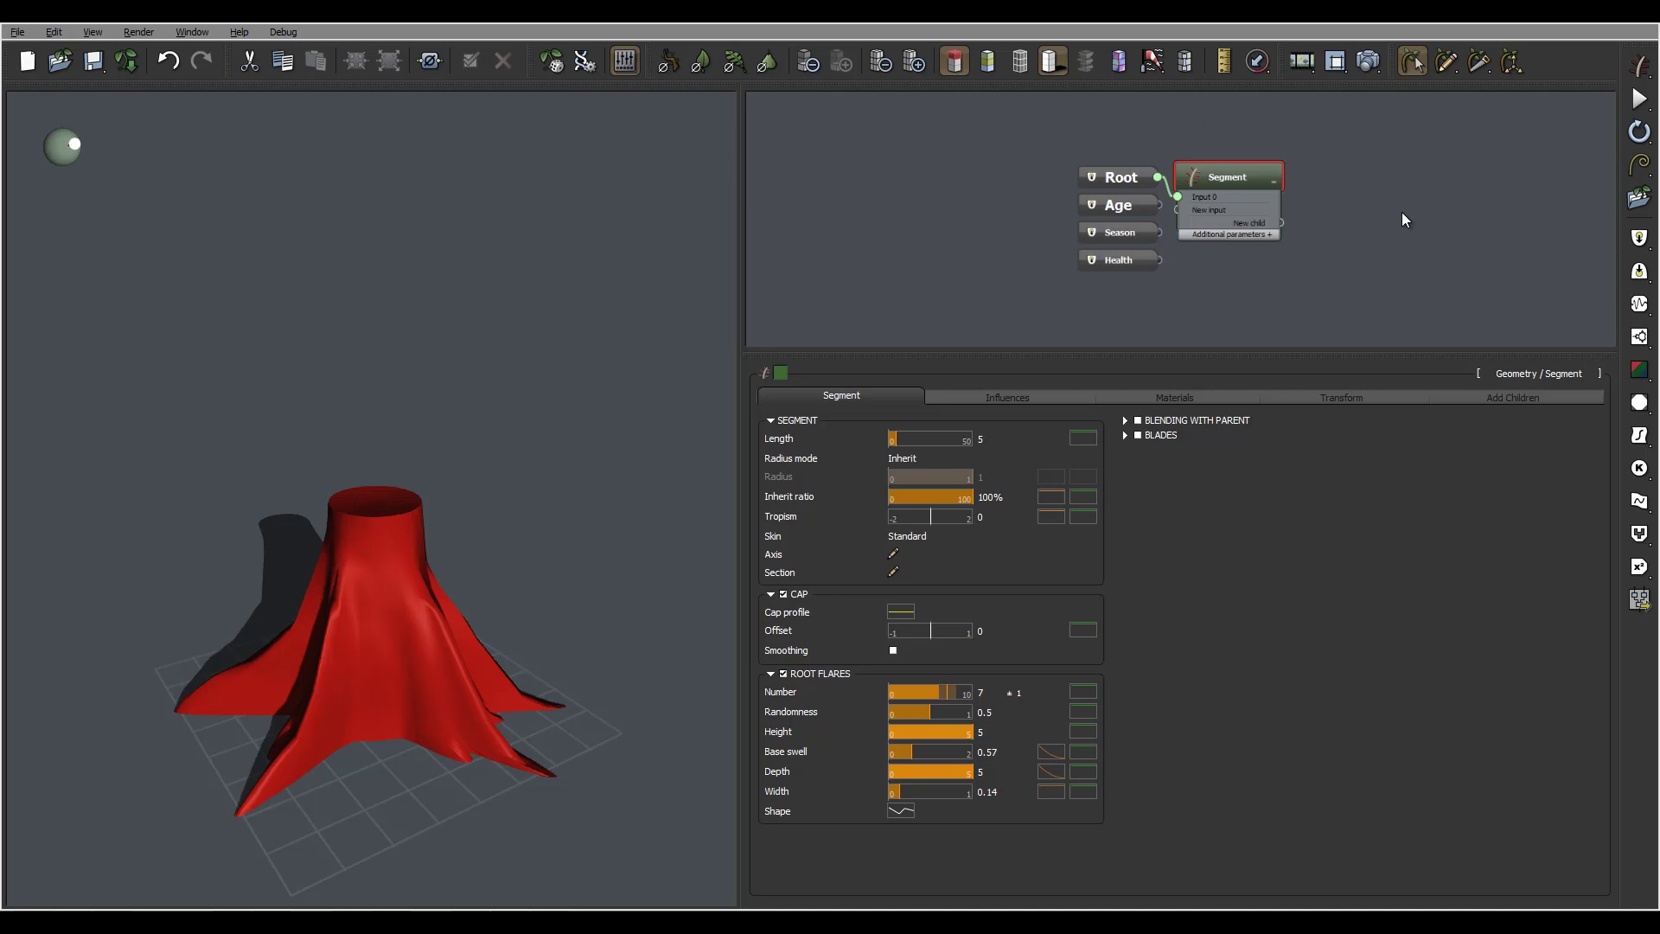
pyautogui.moveTo(1403, 211); pyautogui.dragTo(1150, 194, button='middle')
pyautogui.moveTo(440, 500); pyautogui.dragTo(481, 517)
pyautogui.click(1196, 396)
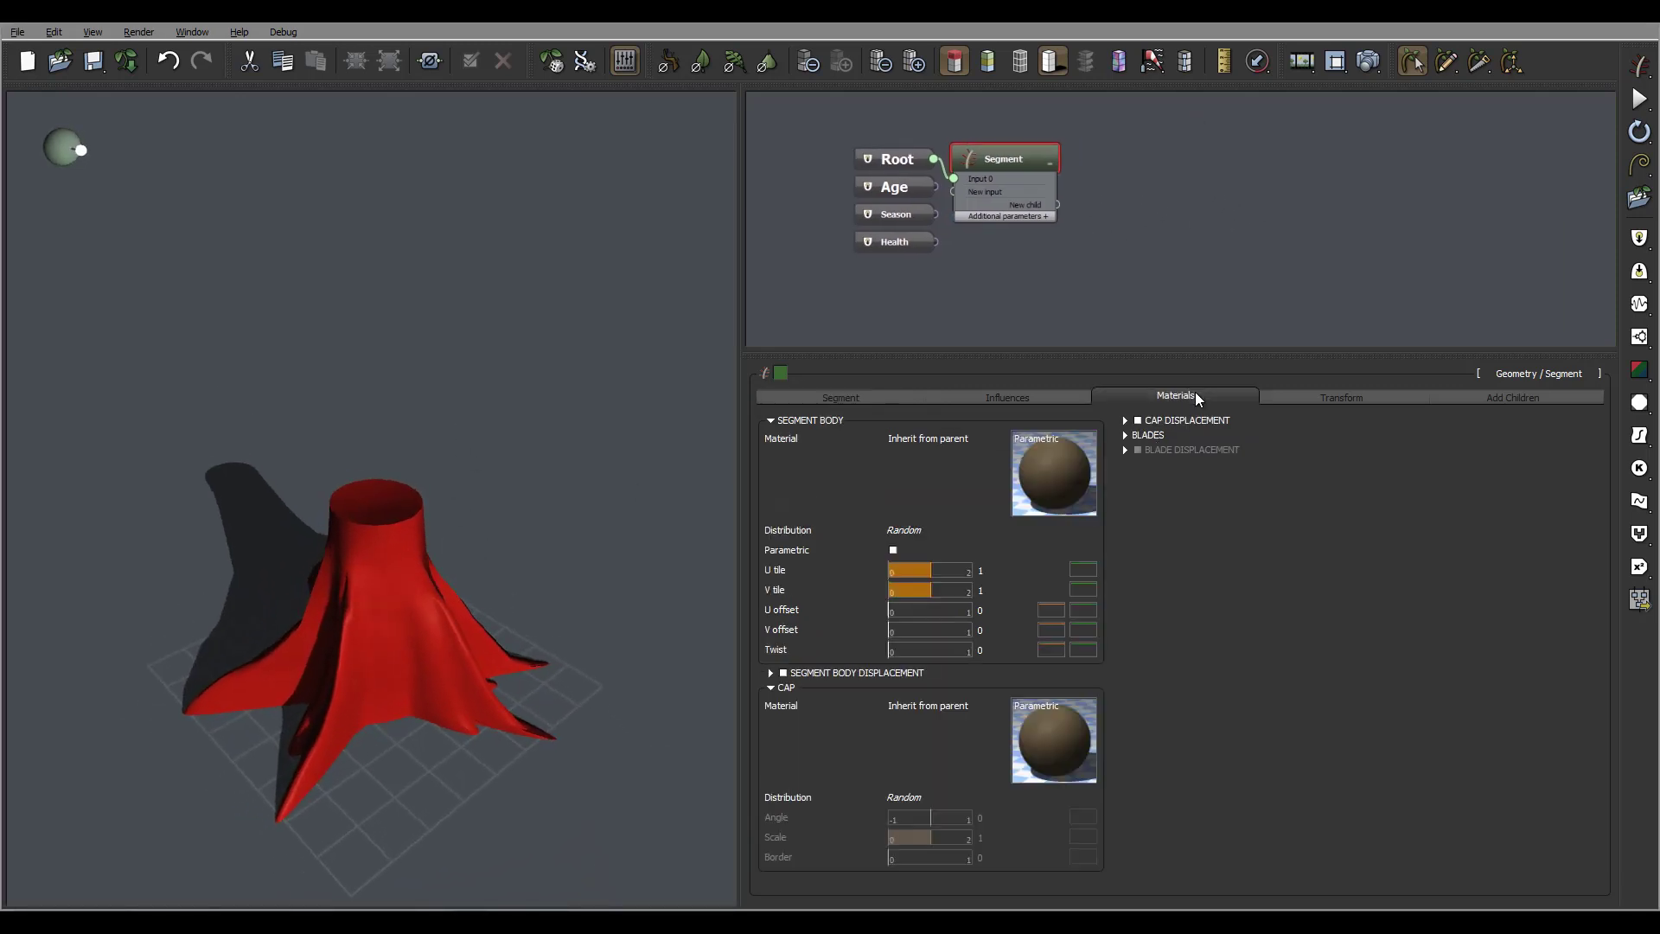
pyautogui.click(784, 673)
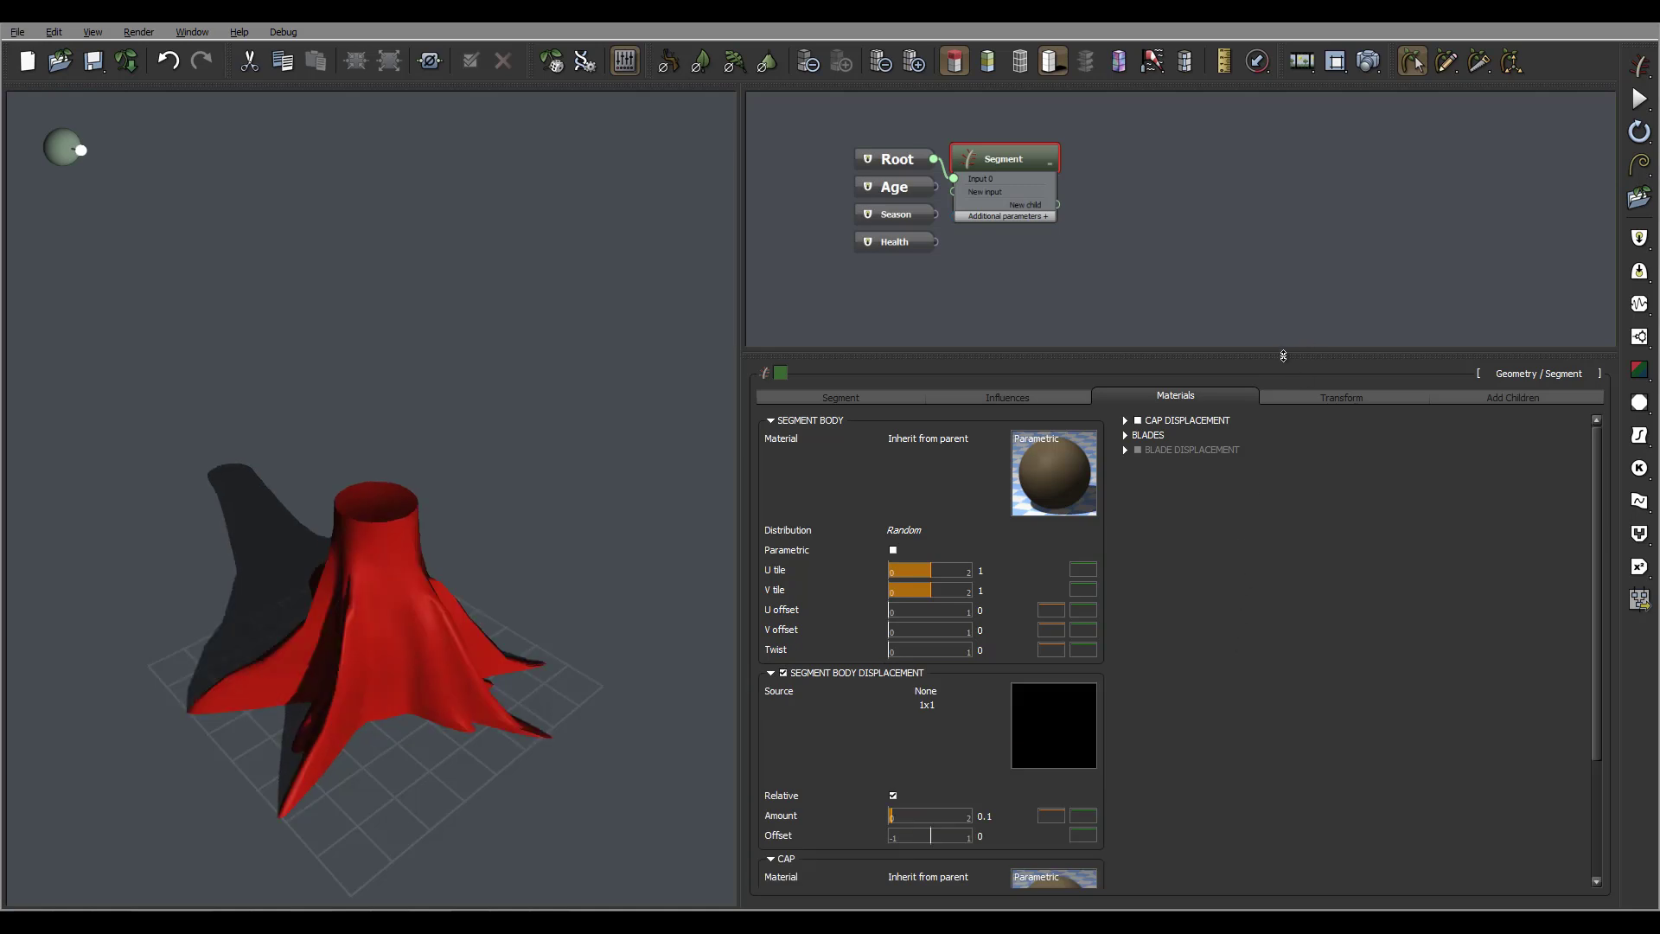
# Connect the segment body displacement's source parameter so it takes its input from the node graph.
pyautogui.moveTo(1284, 353); pyautogui.dragTo(1282, 271)
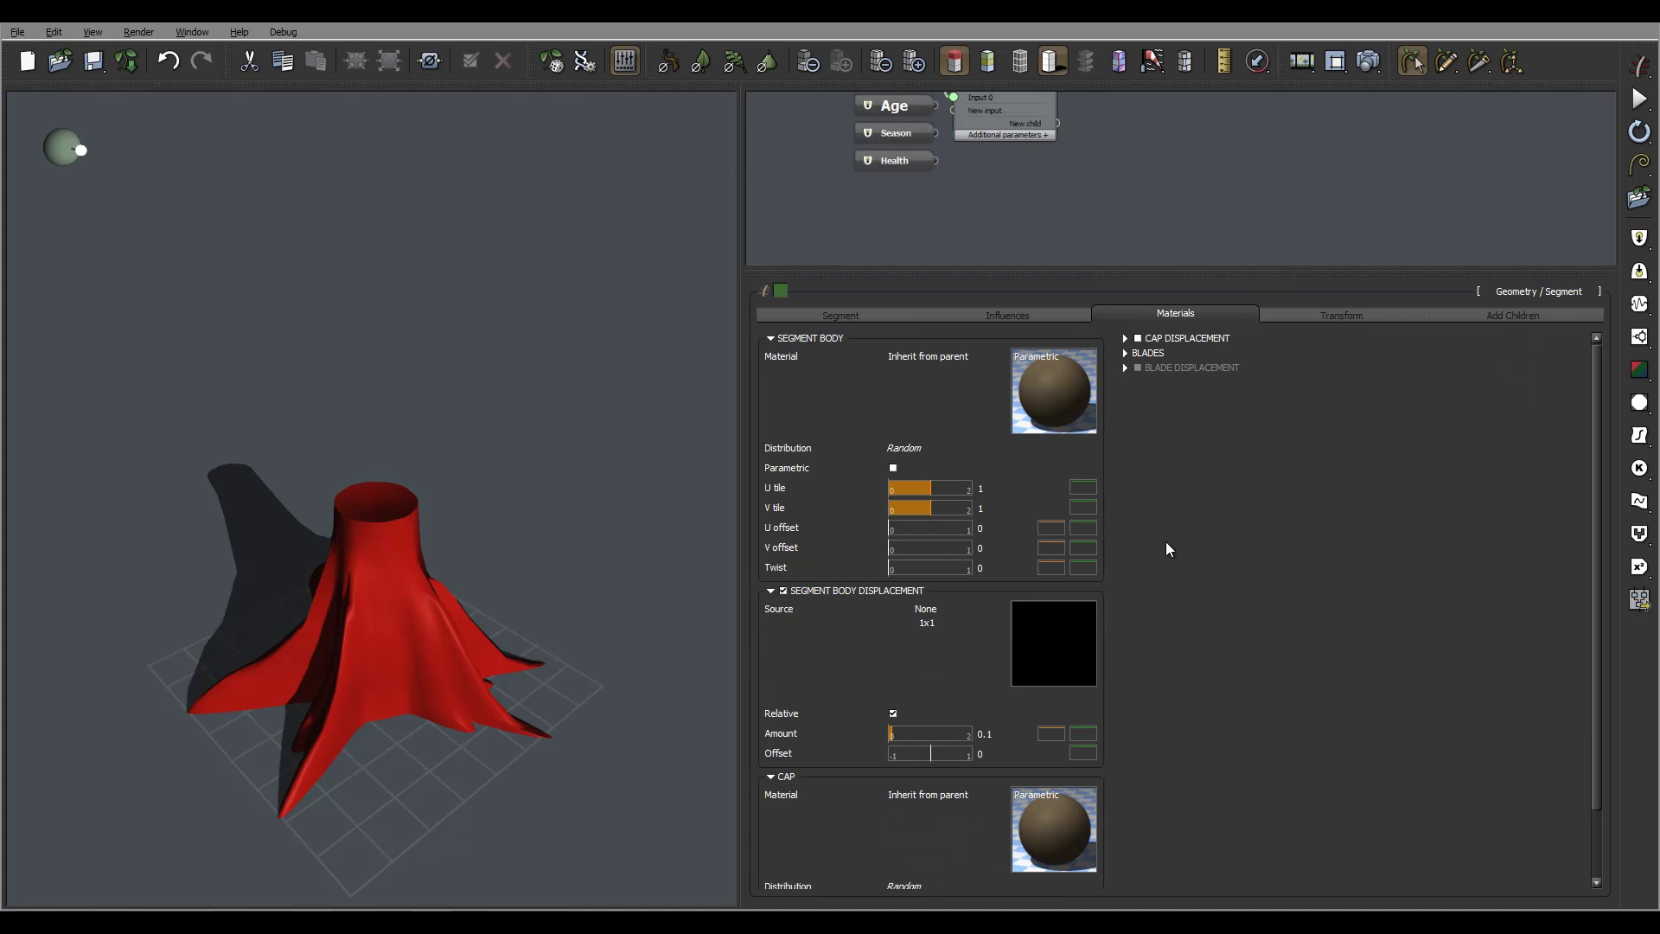
pyautogui.moveTo(1207, 122)
pyautogui.mouseDown(button='middle')
pyautogui.moveTo(1158, 171)
pyautogui.moveTo(1178, 145)
pyautogui.mouseUp(button='middle')
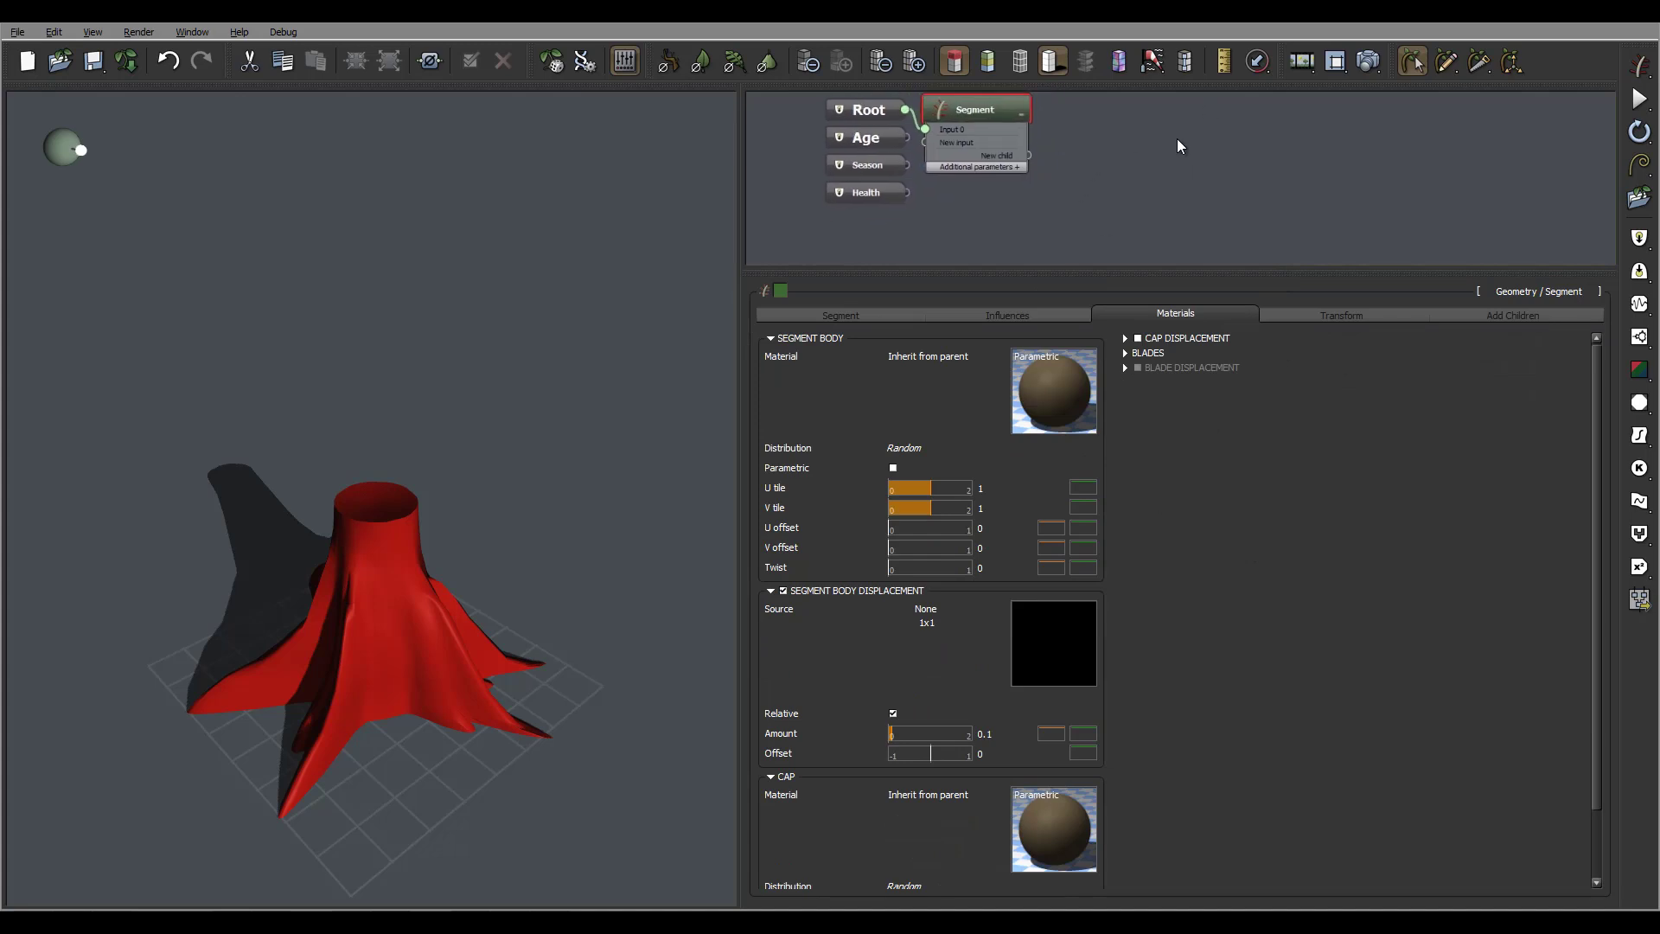
pyautogui.rightClick(776, 609)
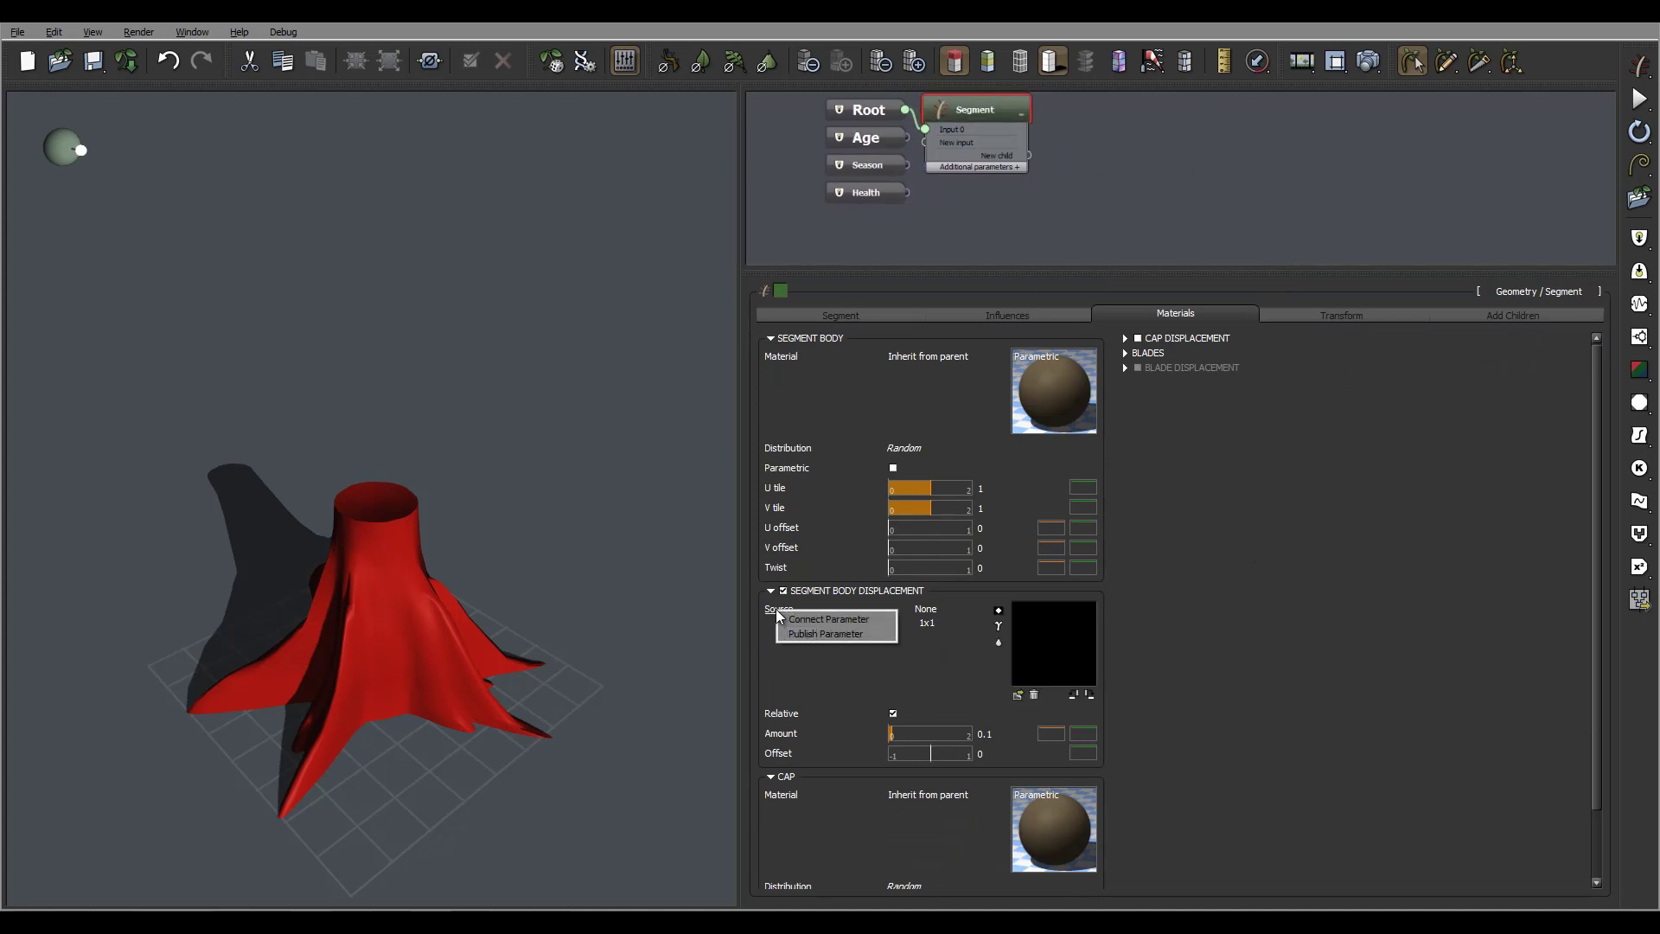
pyautogui.click(837, 619)
pyautogui.moveTo(1071, 164); pyautogui.dragTo(1274, 147, button='middle')
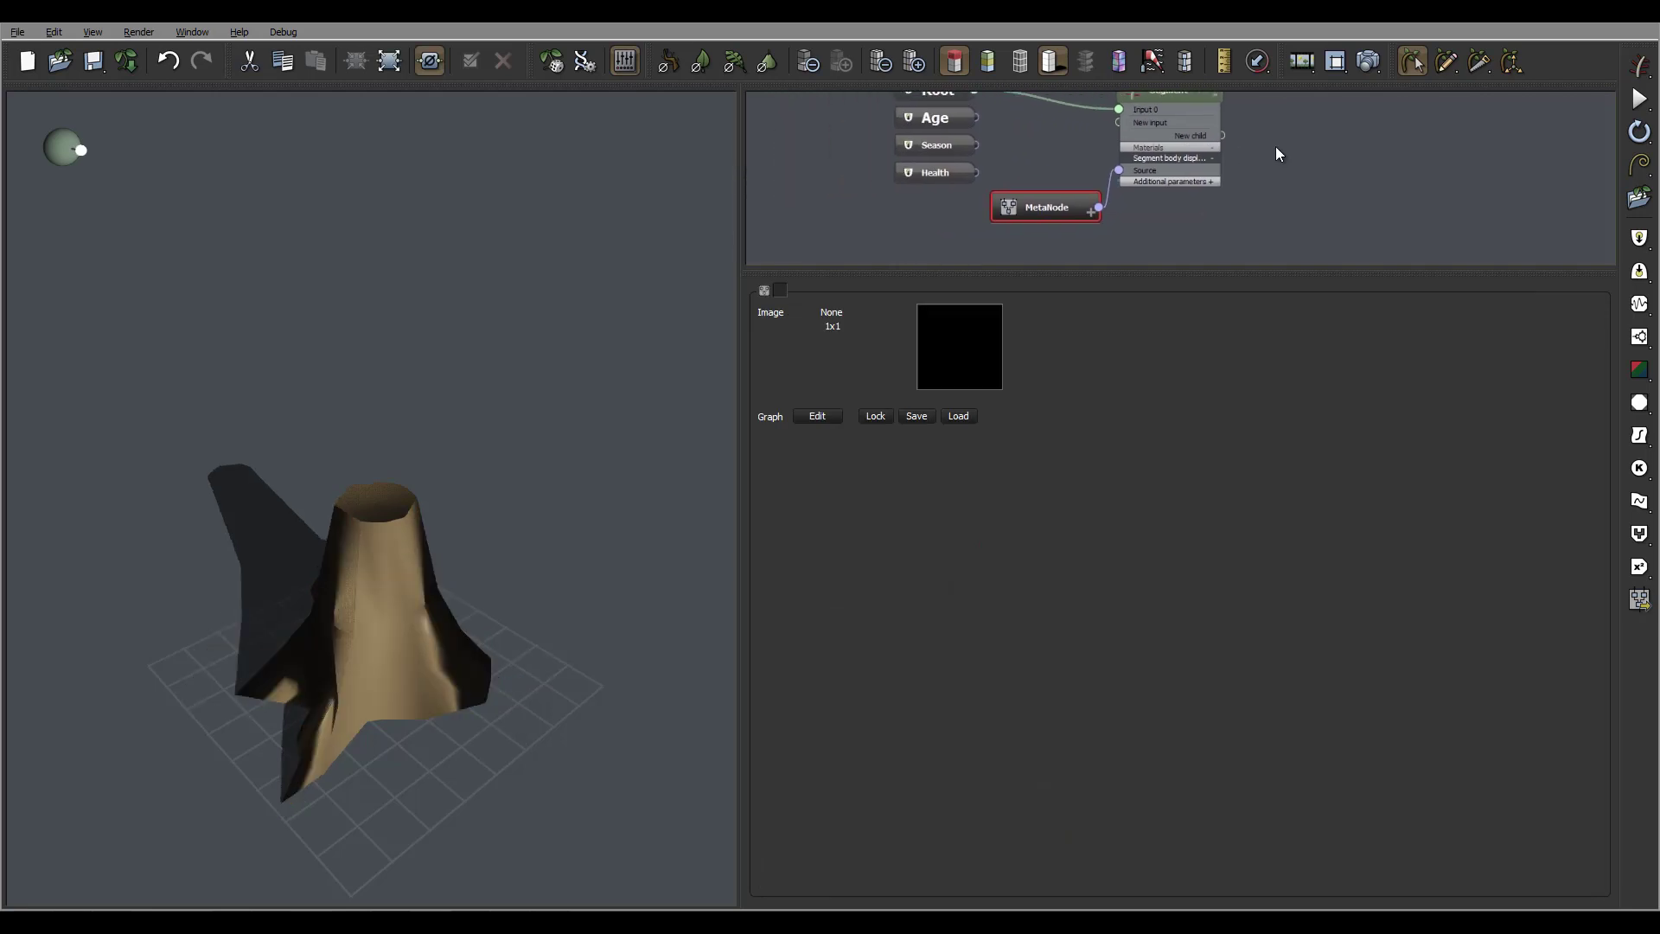
# Add a Grainy Fractal node to the graph beside the MetaNode.
pyautogui.rightClick(910, 230)
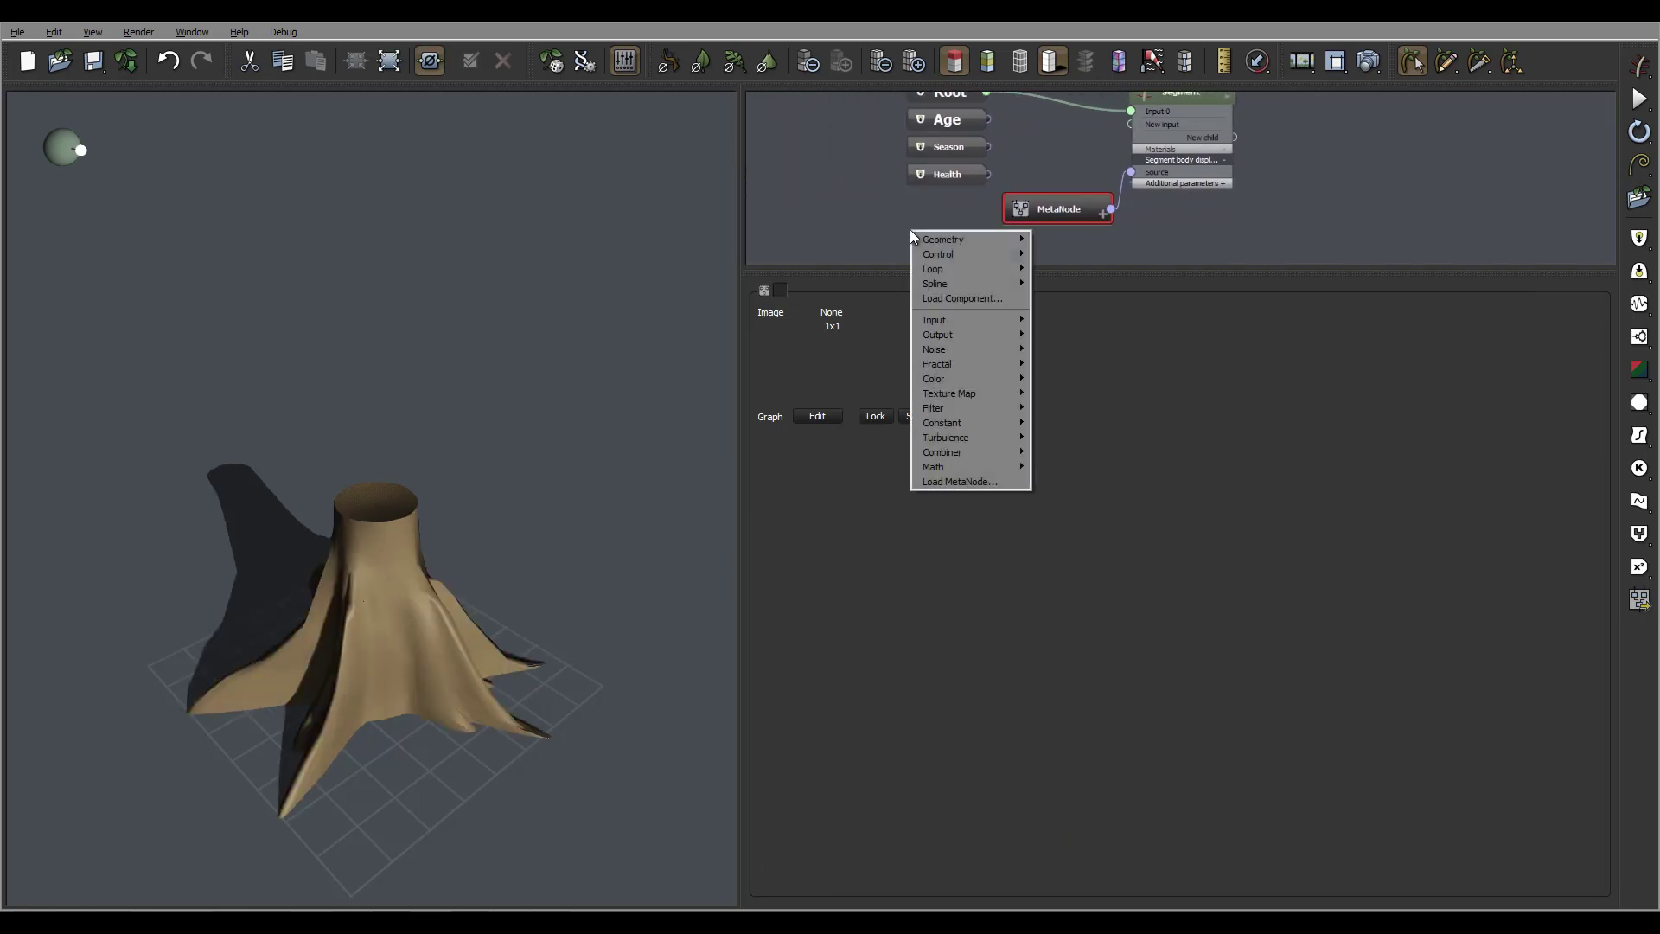
pyautogui.moveTo(989, 366)
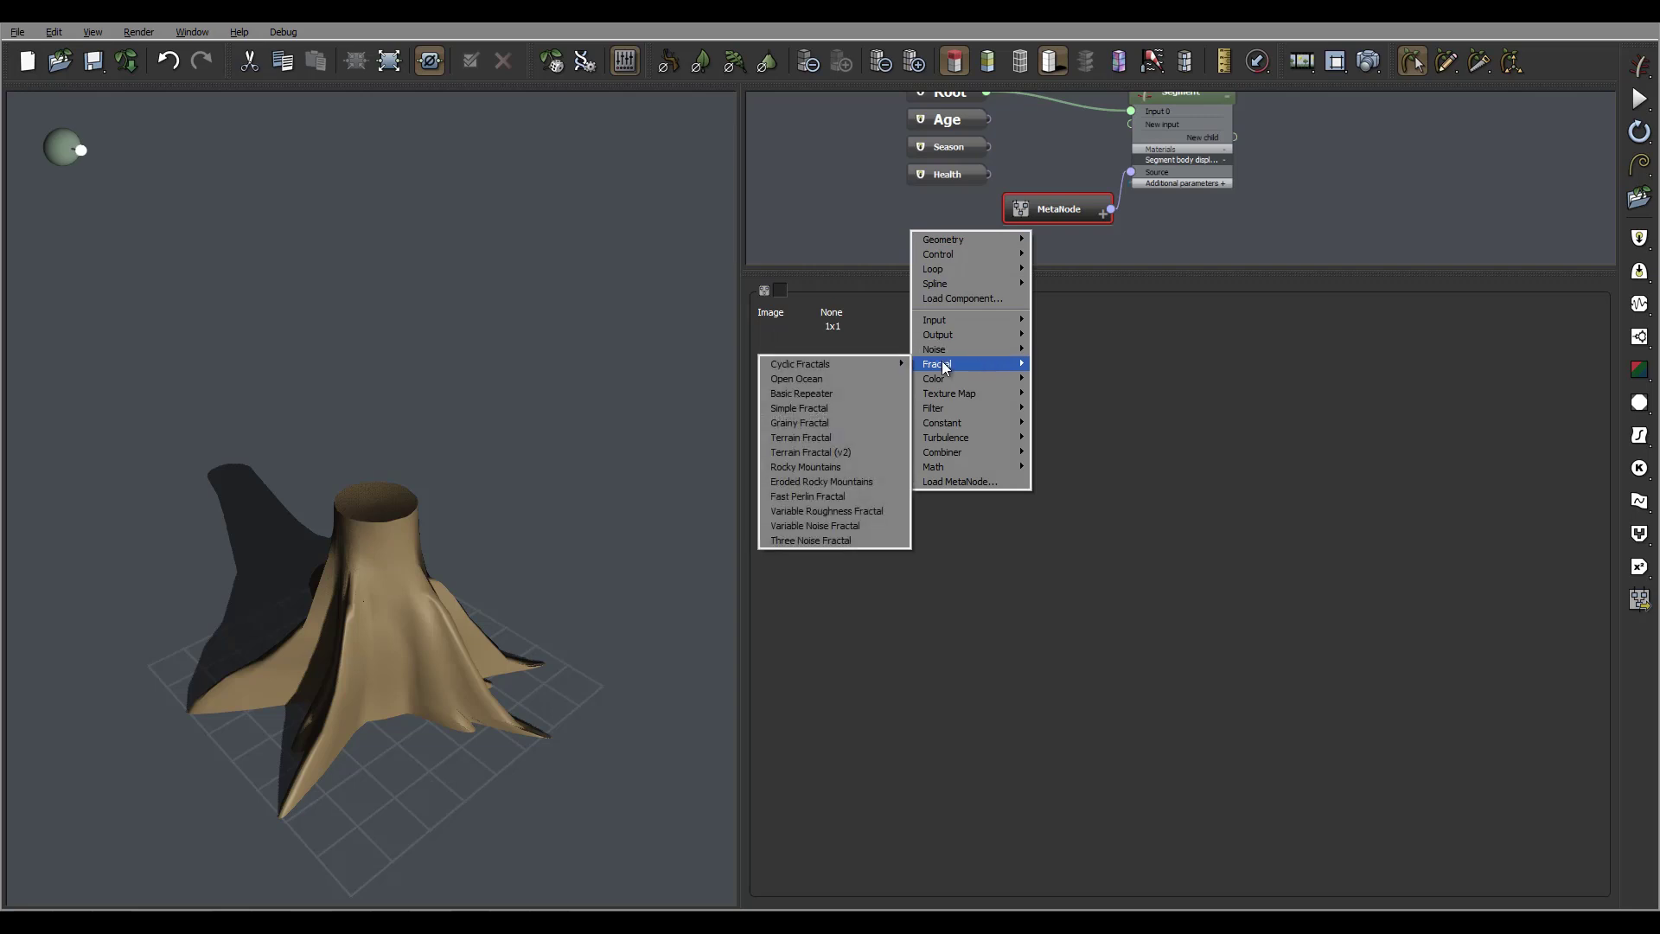
pyautogui.click(828, 421)
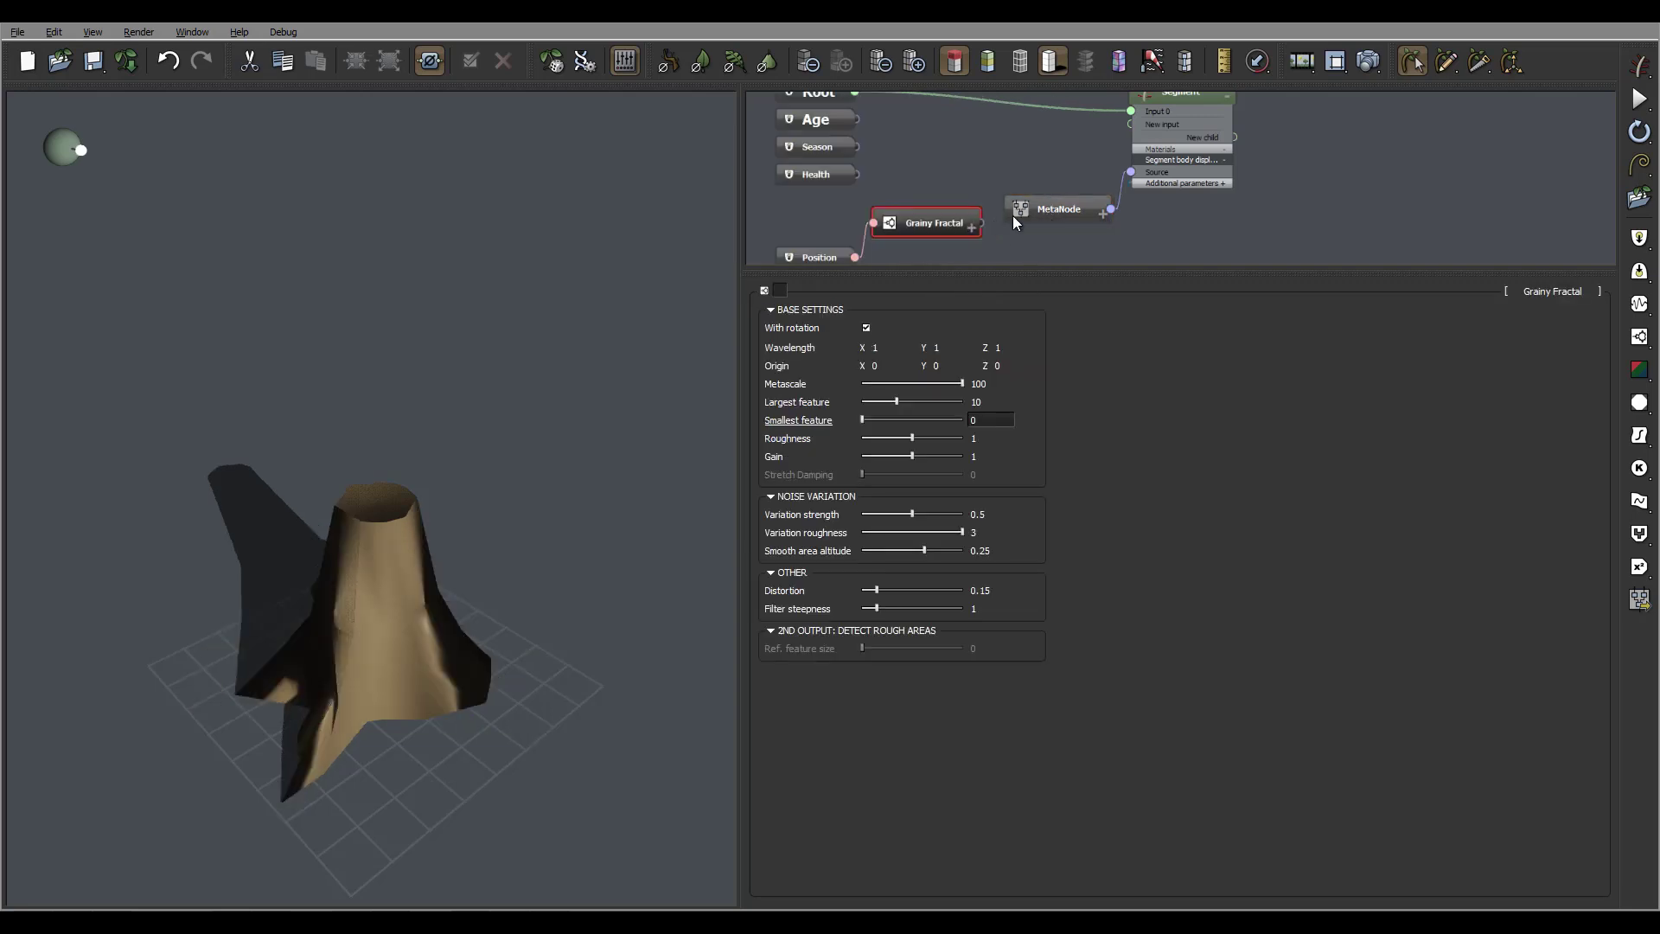
# Link the Segment's displacement source to the Grainy Fractal's Altitude output instead of the MetaNode.
pyautogui.click(1110, 210)
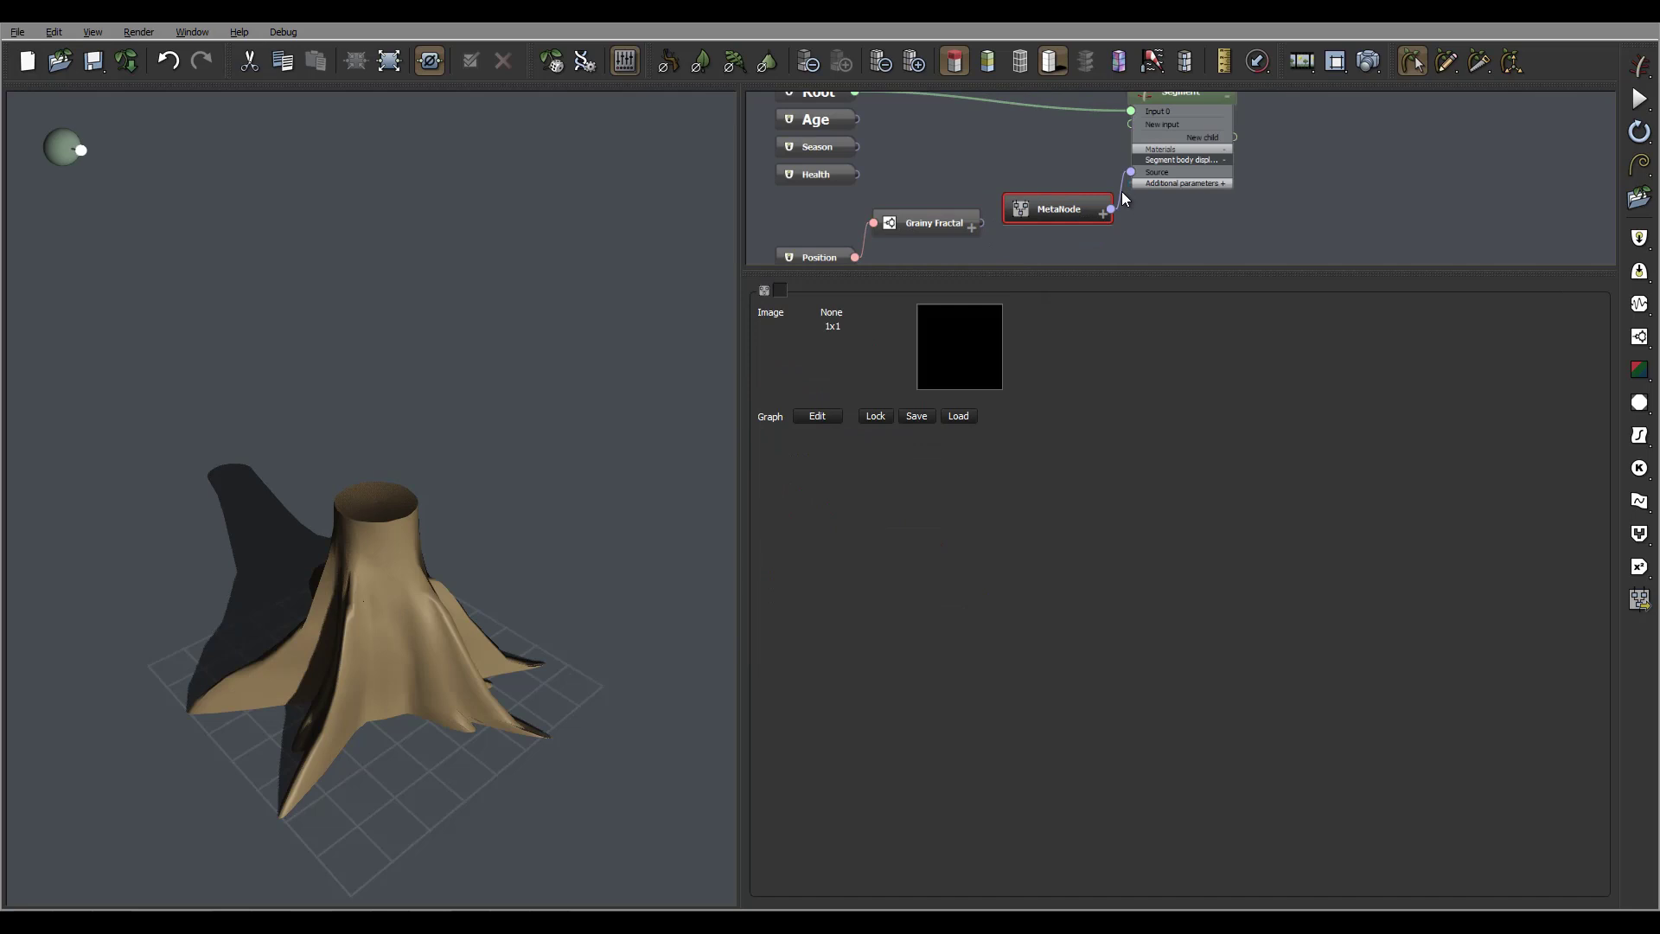
pyautogui.moveTo(1118, 202); pyautogui.dragTo(978, 225)
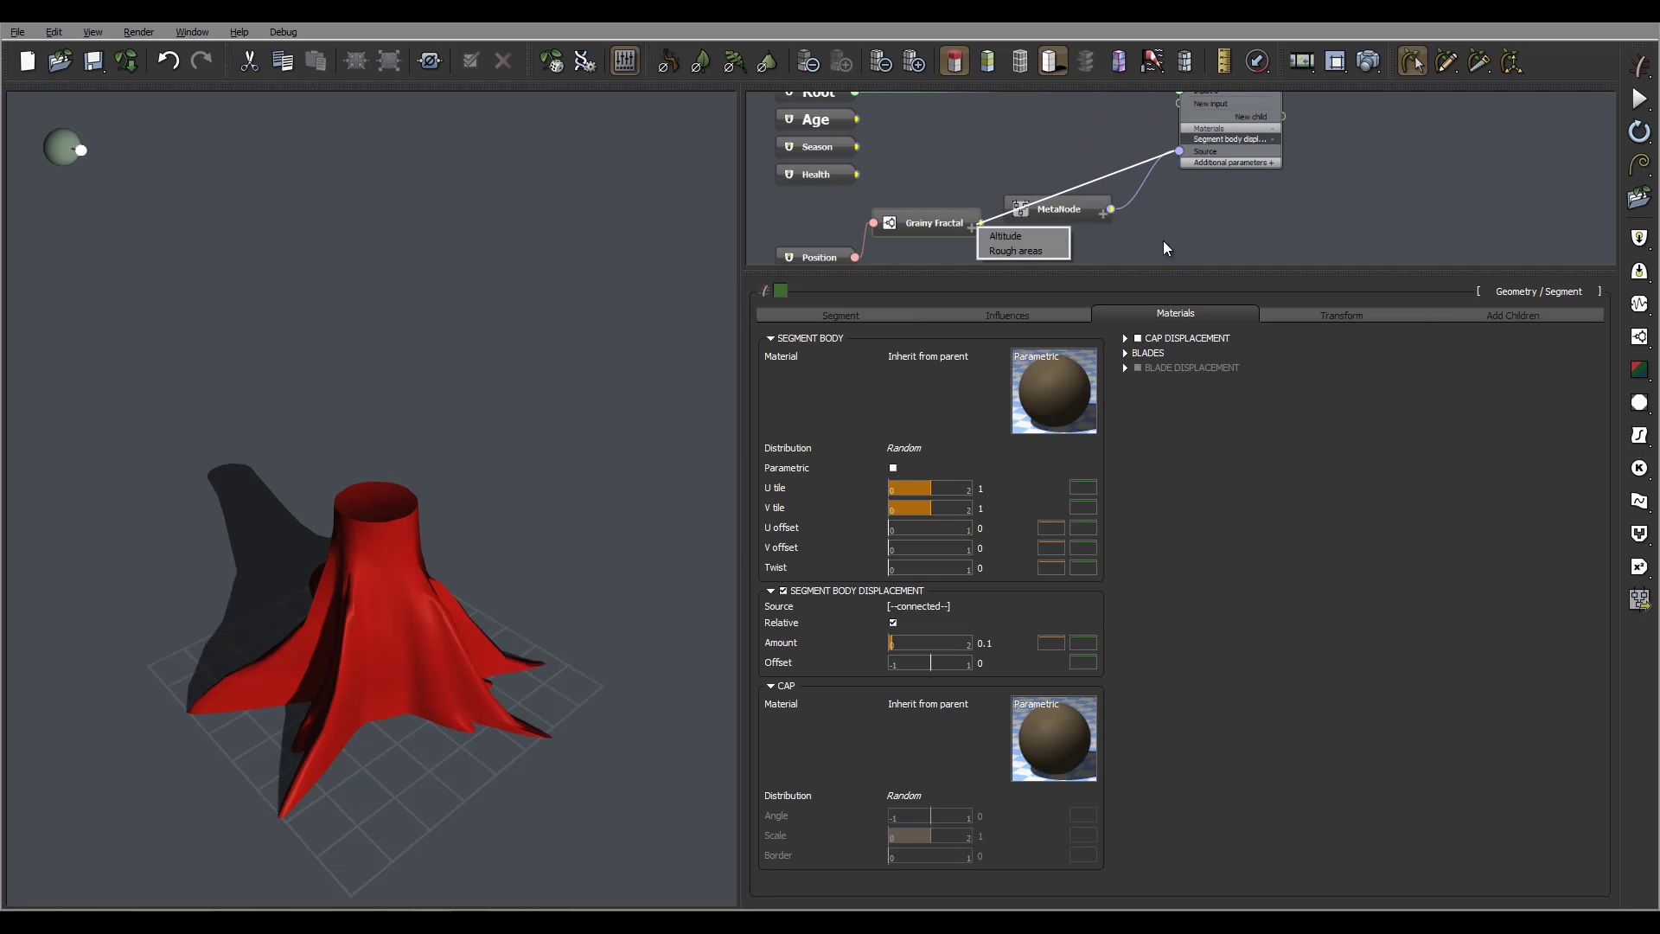
pyautogui.click(1048, 239)
# Delete the unused MetaNode and select the Segment node to show its displacement settings.
pyautogui.click(1098, 207)
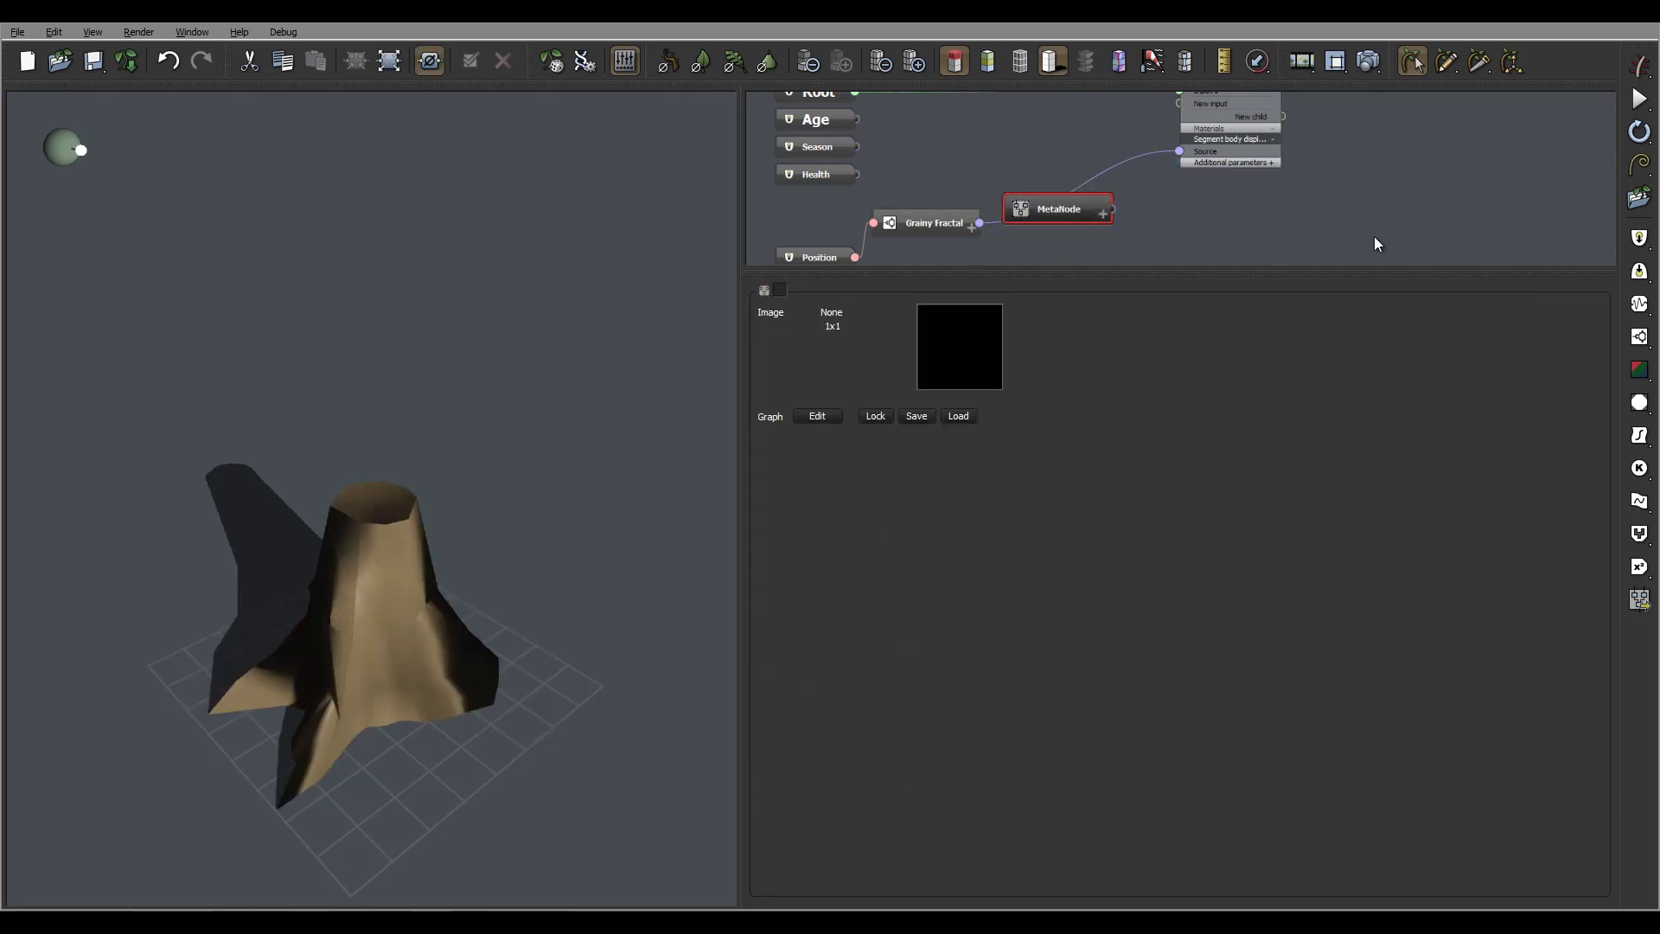
pyautogui.press('Delete')
pyautogui.moveTo(1054, 164); pyautogui.dragTo(1011, 191, button='middle')
pyautogui.moveTo(1306, 126); pyautogui.dragTo(1285, 135, button='middle')
pyautogui.click(1184, 102)
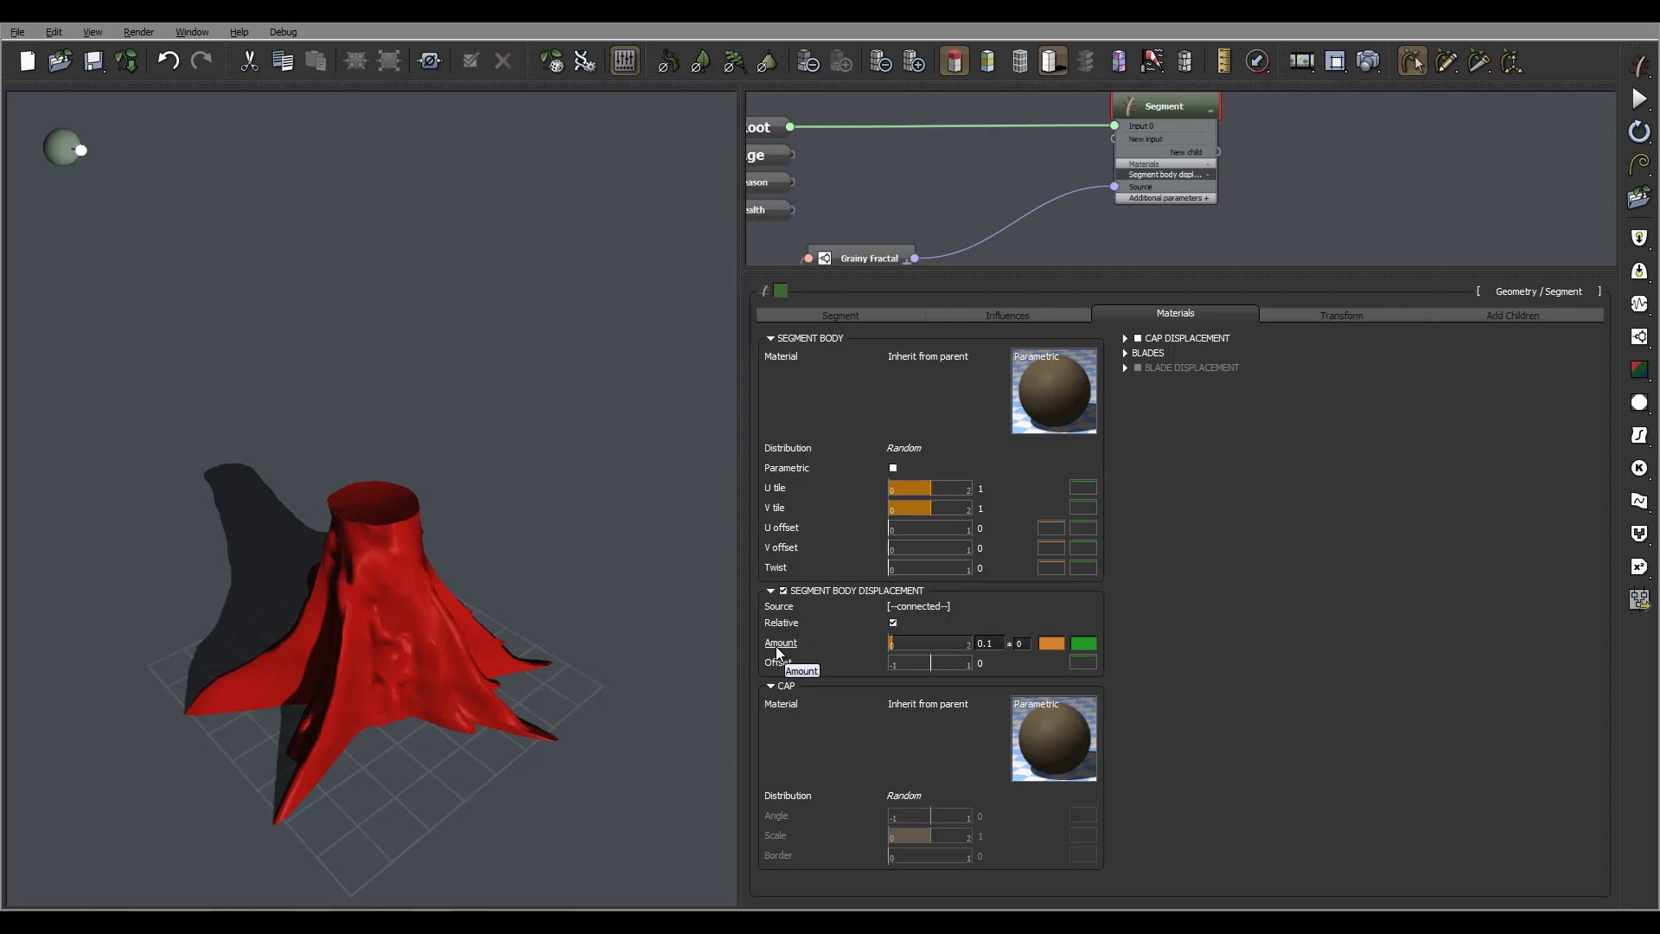
# Expose the segment body displacement's Amount as a node graph input and move its Random range node away from the Segment.
pyautogui.rightClick(776, 646)
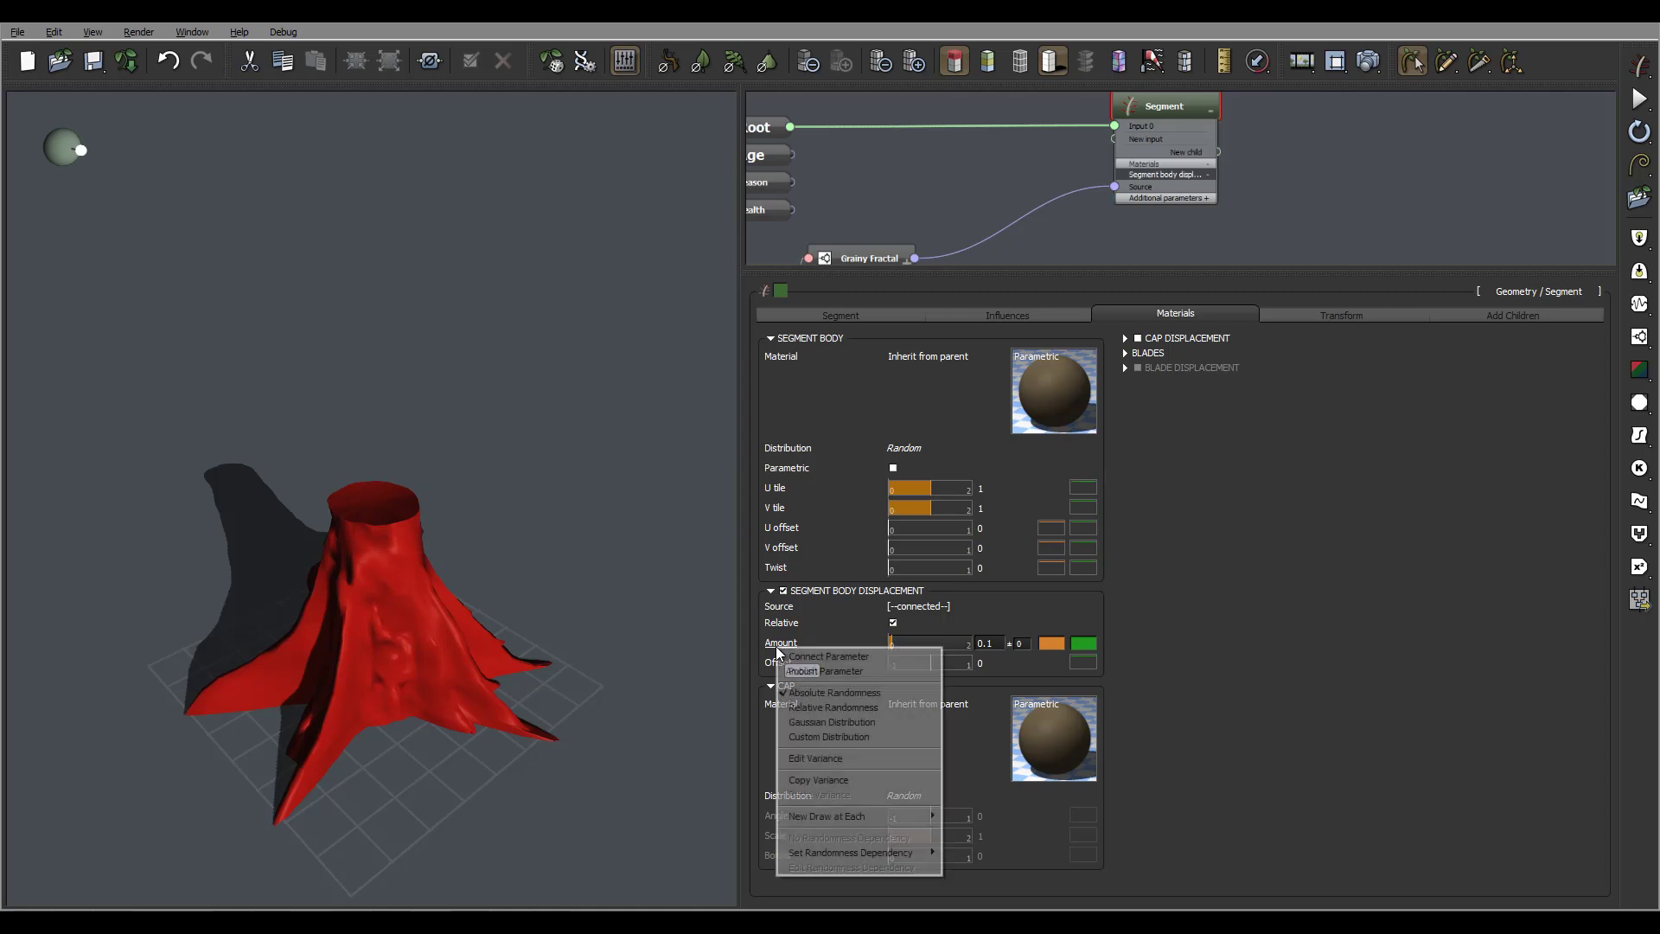
pyautogui.click(856, 659)
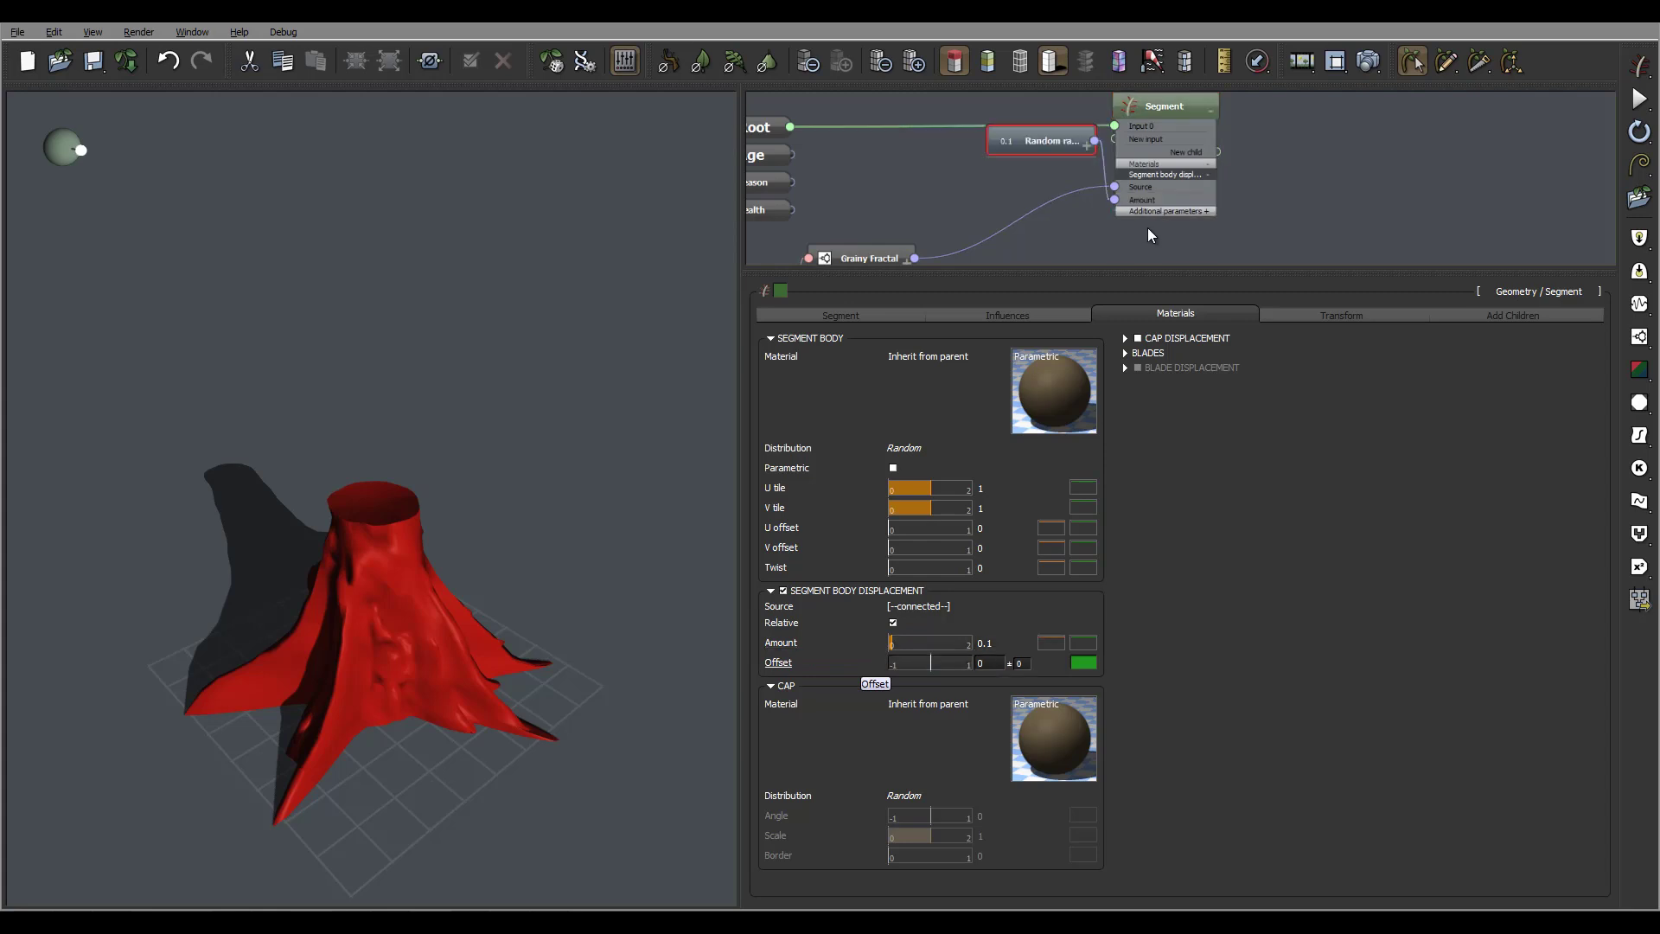
pyautogui.moveTo(968, 142); pyautogui.dragTo(897, 150)
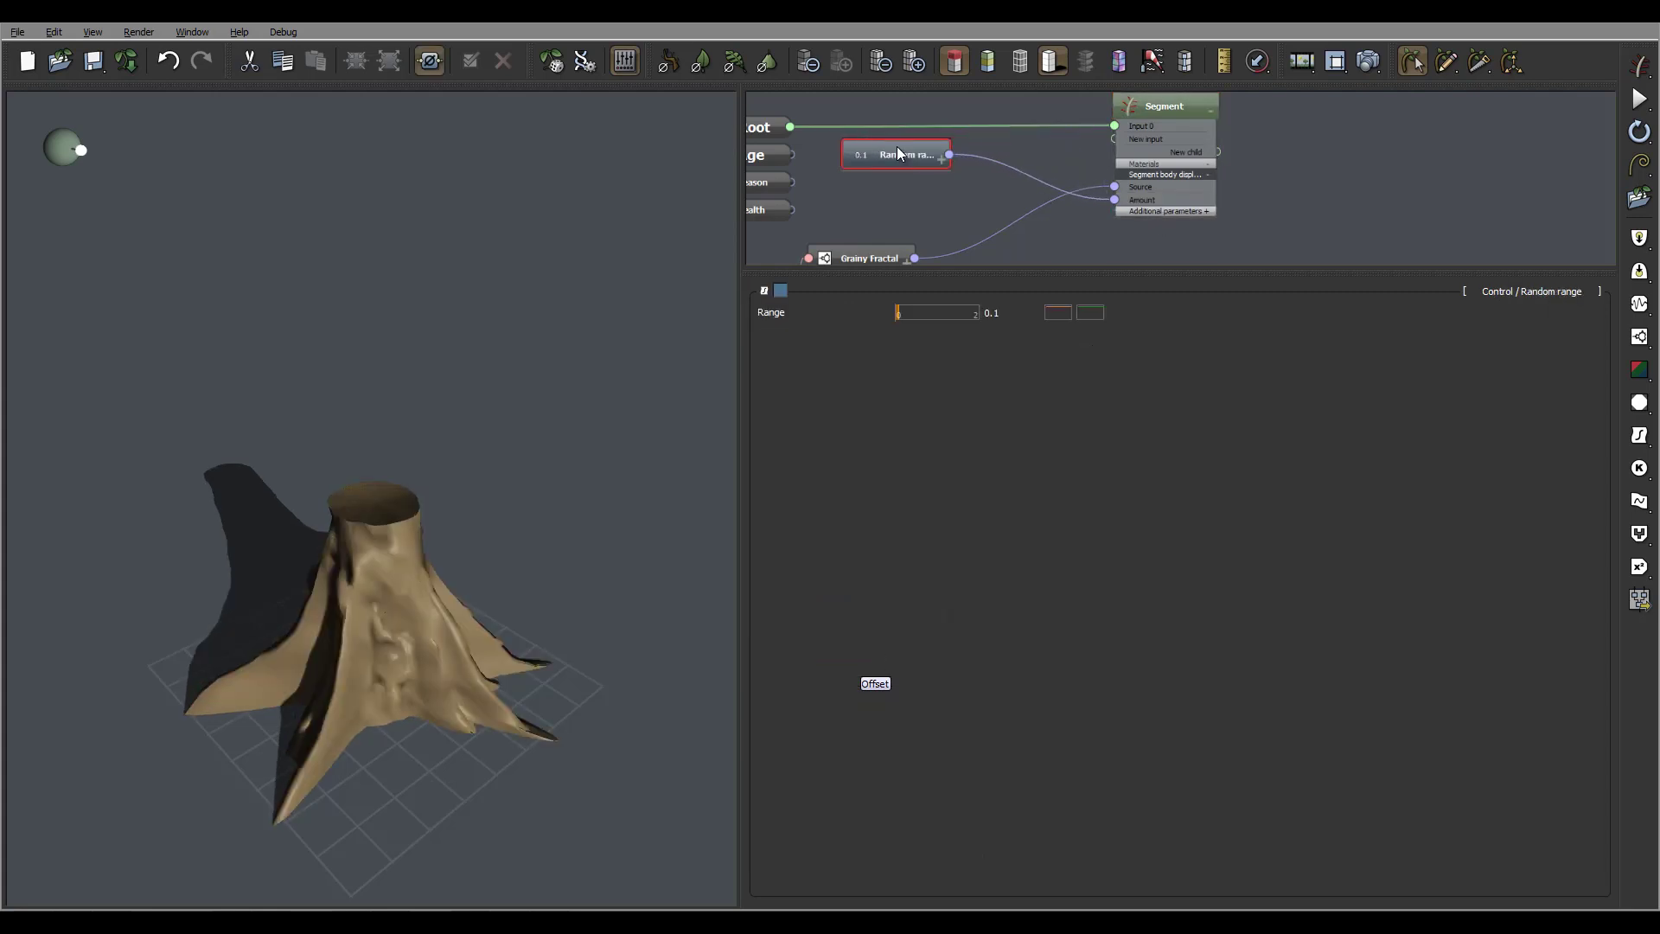
# Link the Segment's displacement Amount to the Grainy Fractal output and delete the unused Random range node.
pyautogui.click(1008, 163)
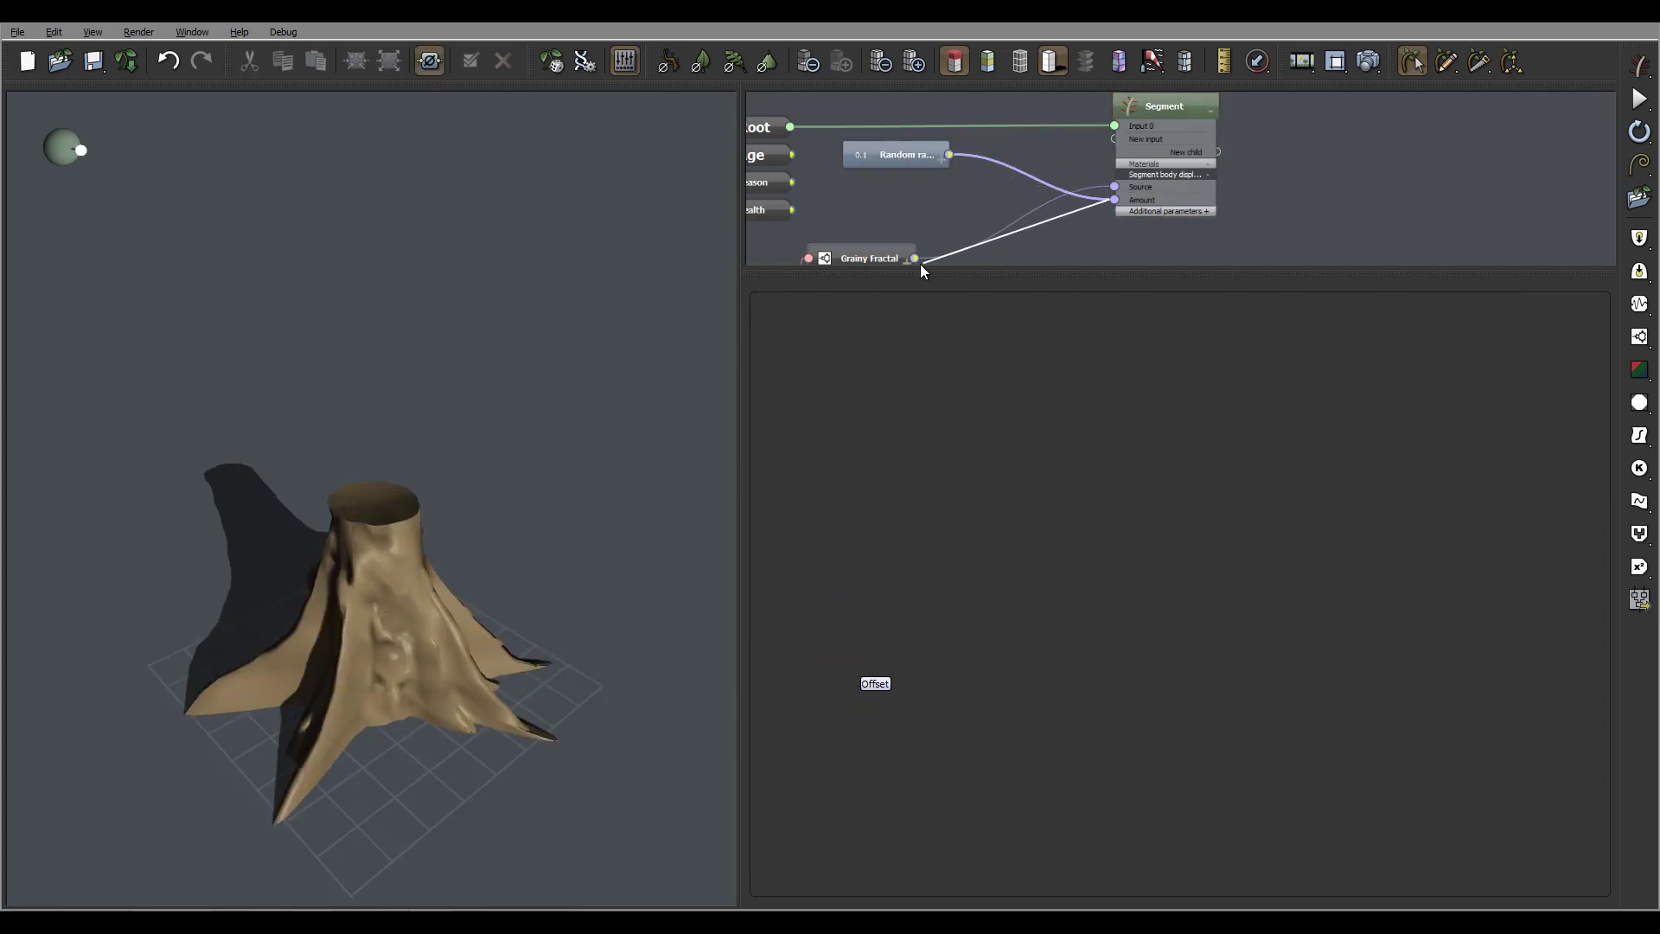
pyautogui.moveTo(921, 264); pyautogui.dragTo(913, 259)
pyautogui.click(963, 266)
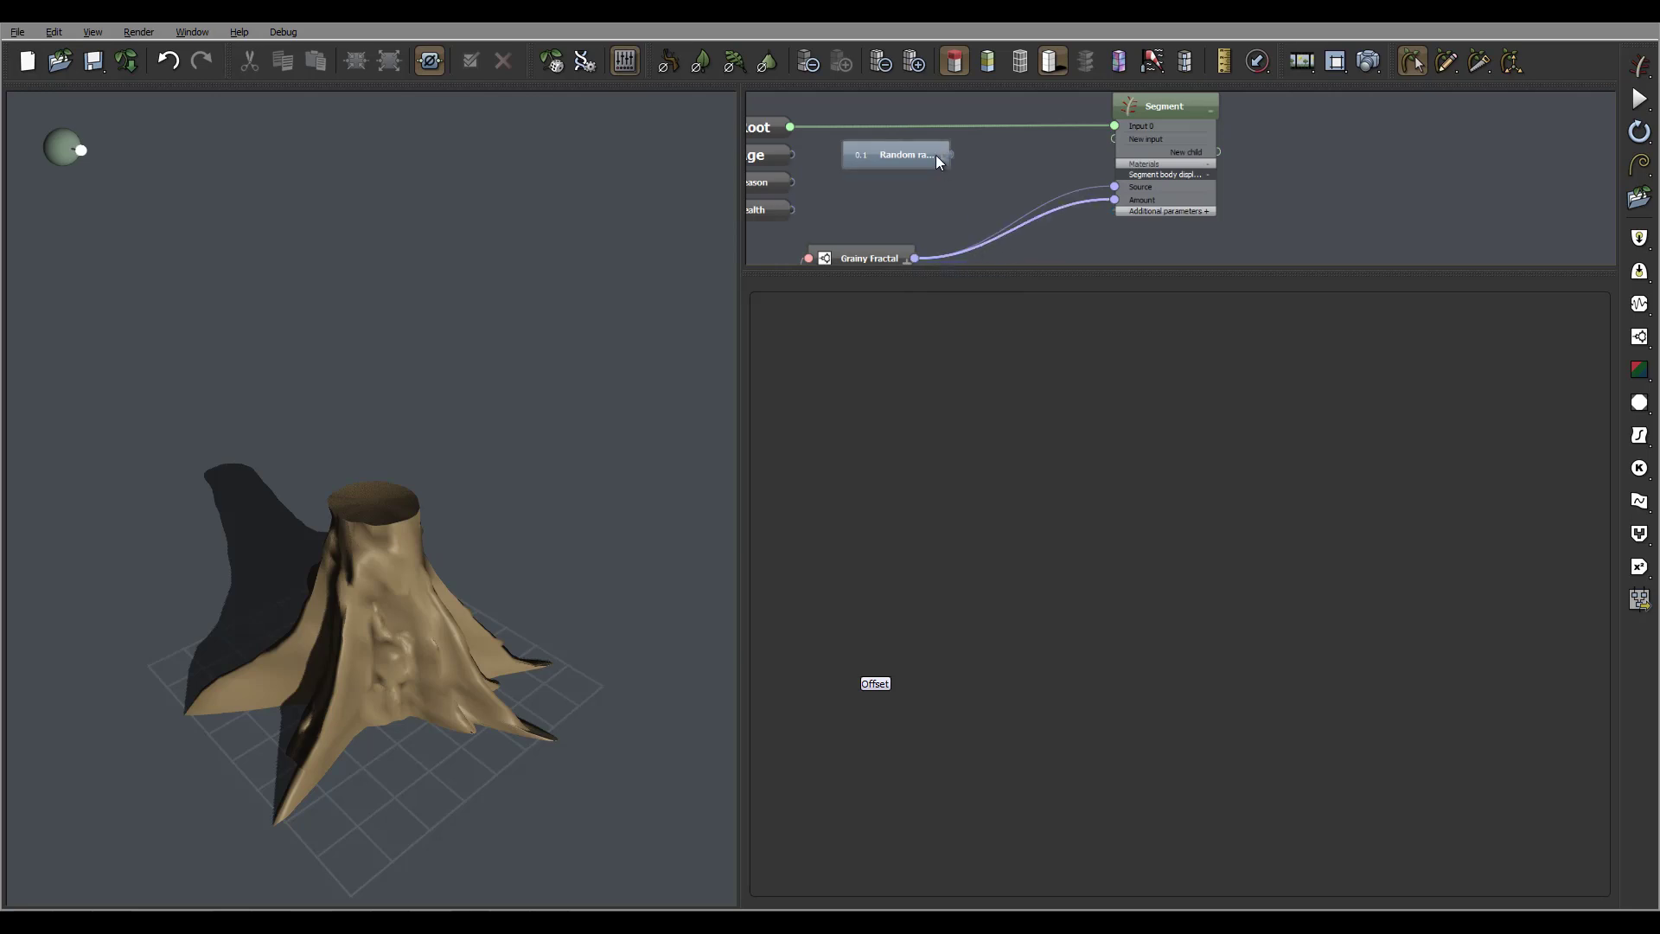
pyautogui.click(936, 154)
pyautogui.press('Delete')
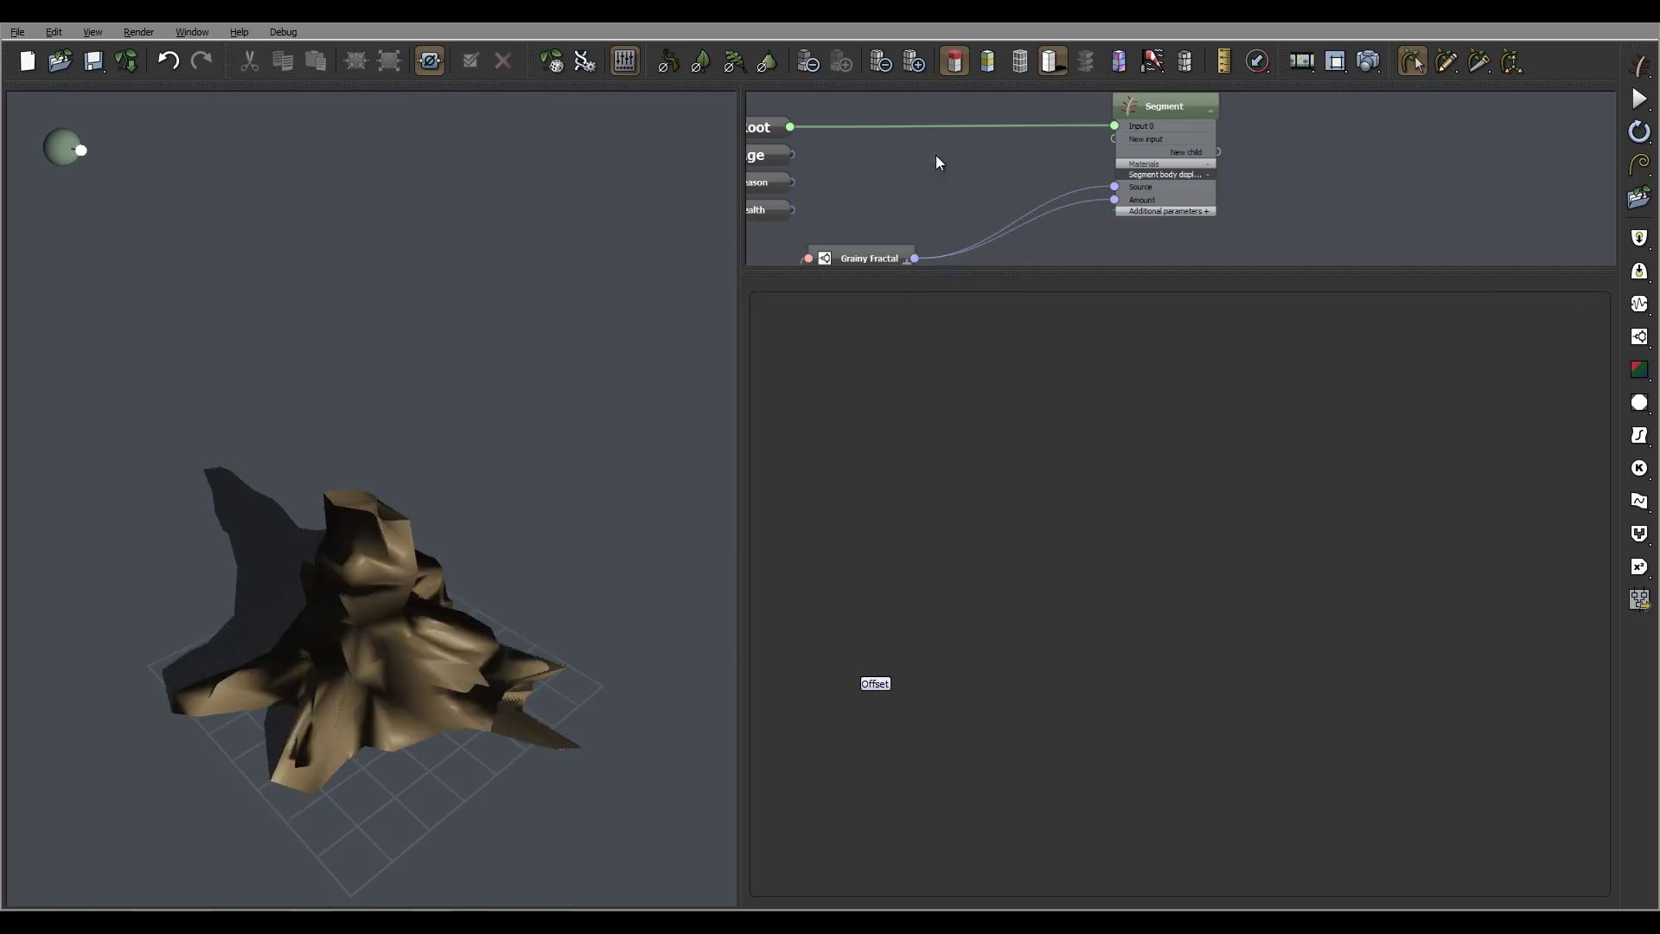
# Increase the mesh resolution of the displaced trunk and bring the Grainy Fractal node fully into the graph view.
pyautogui.moveTo(1107, 216); pyautogui.dragTo(1187, 129, button='middle')
pyautogui.click(908, 60)
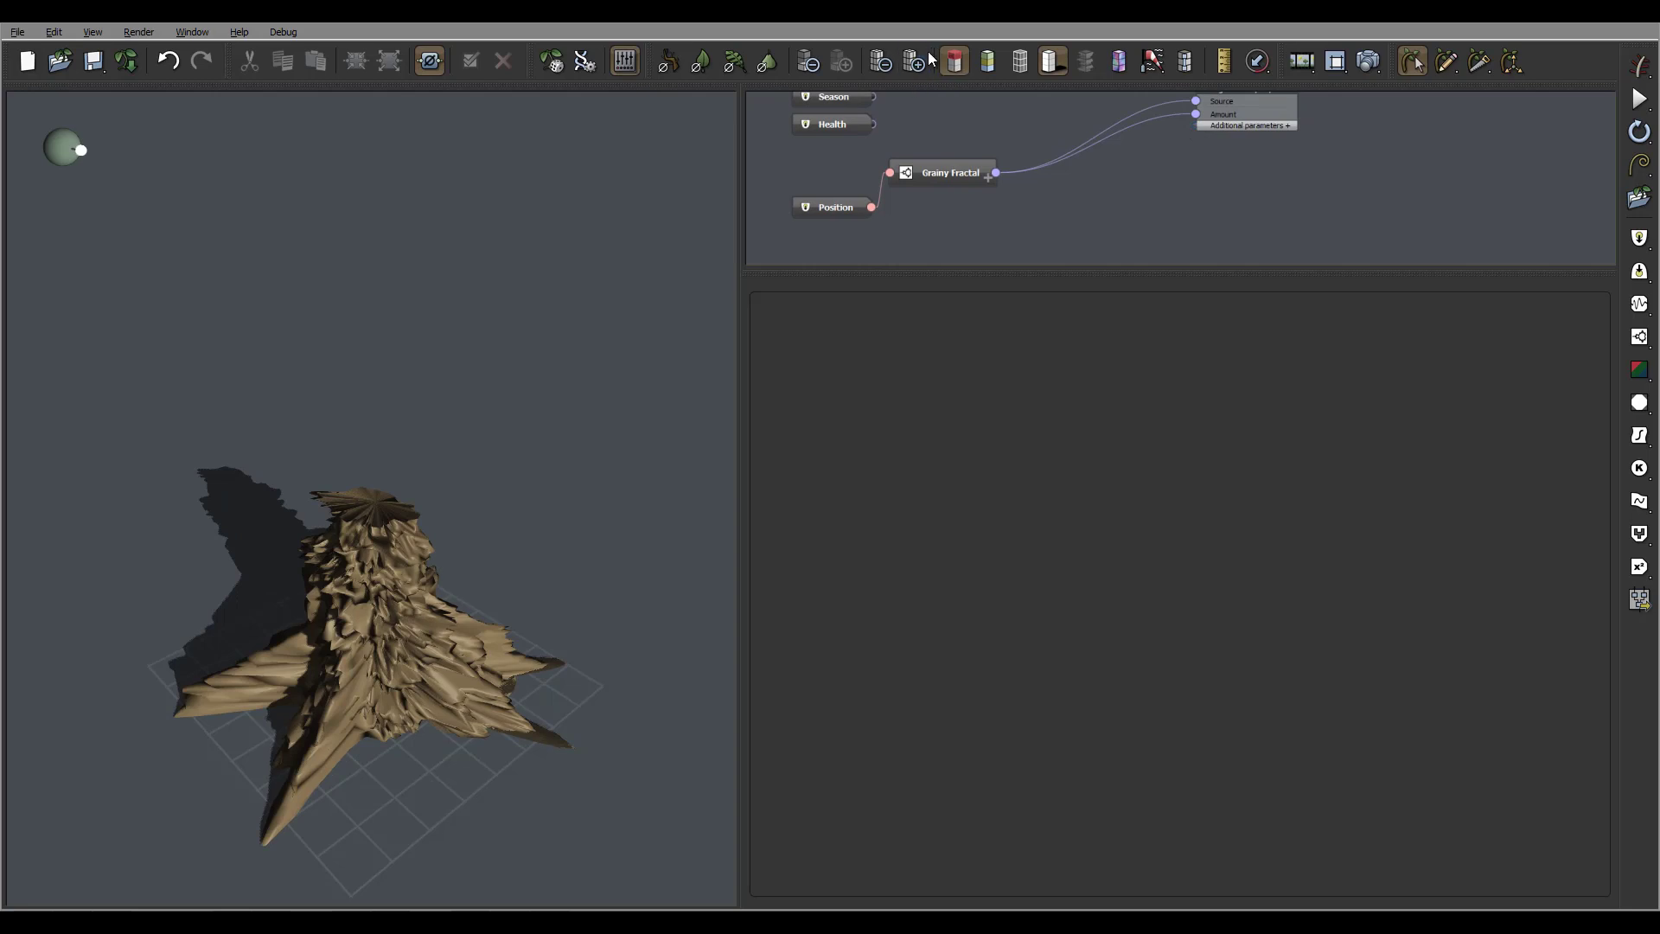
pyautogui.click(916, 60)
# Set the Grainy Fractal's smallest feature to 3.
pyautogui.click(959, 173)
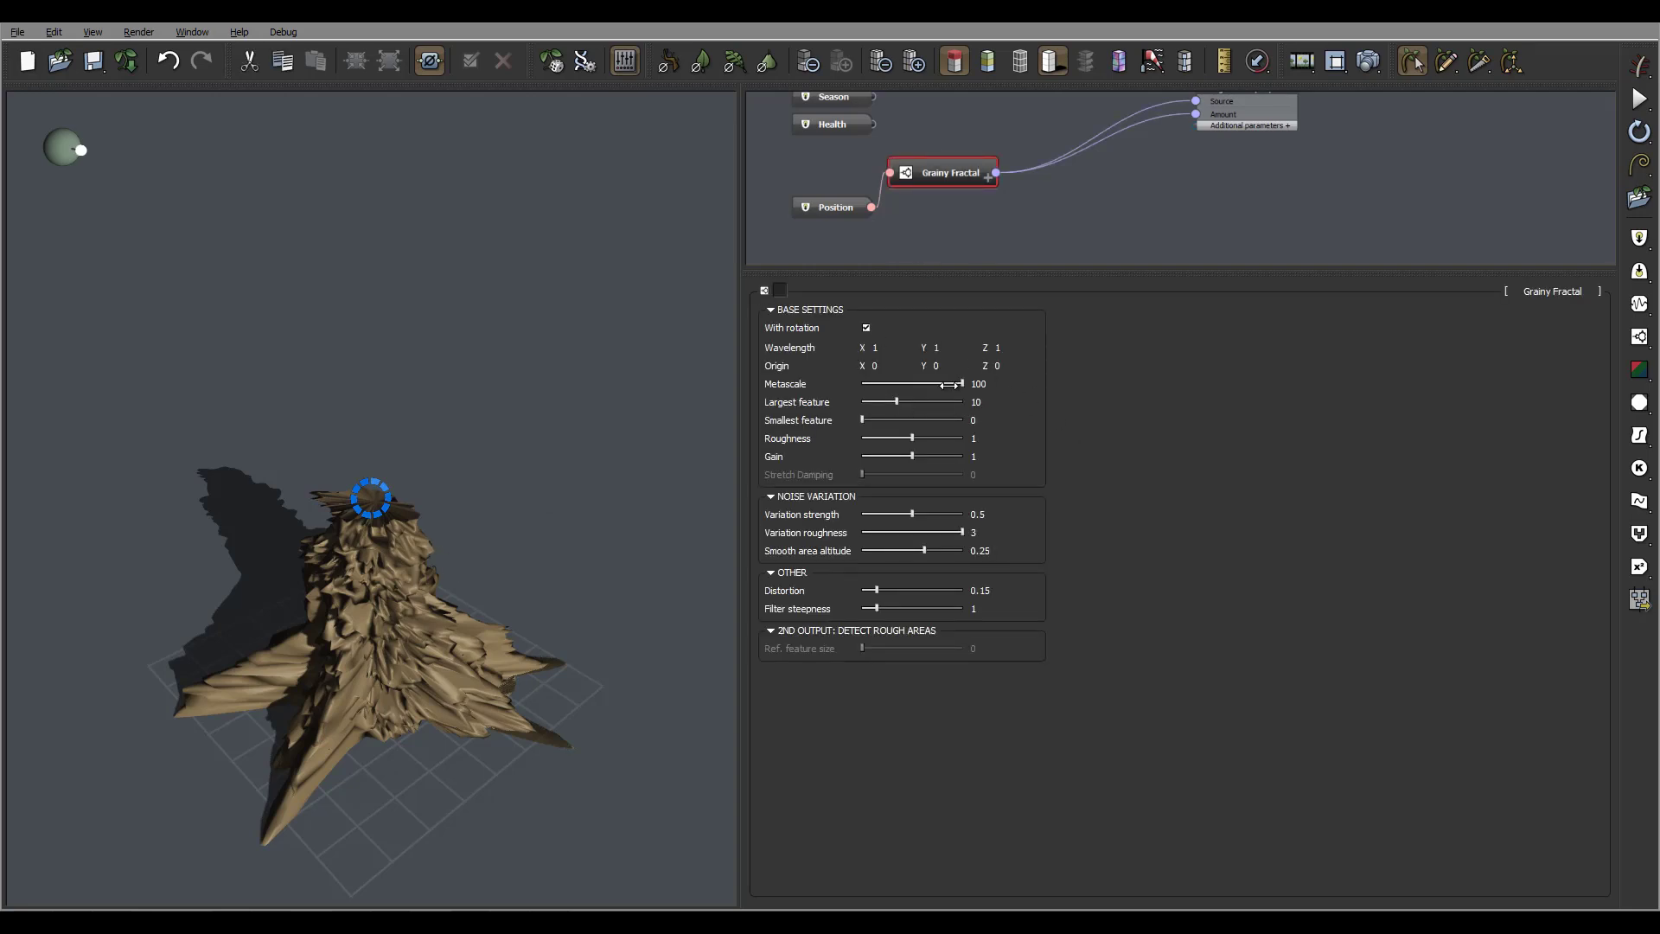
pyautogui.moveTo(562, 533); pyautogui.dragTo(523, 467)
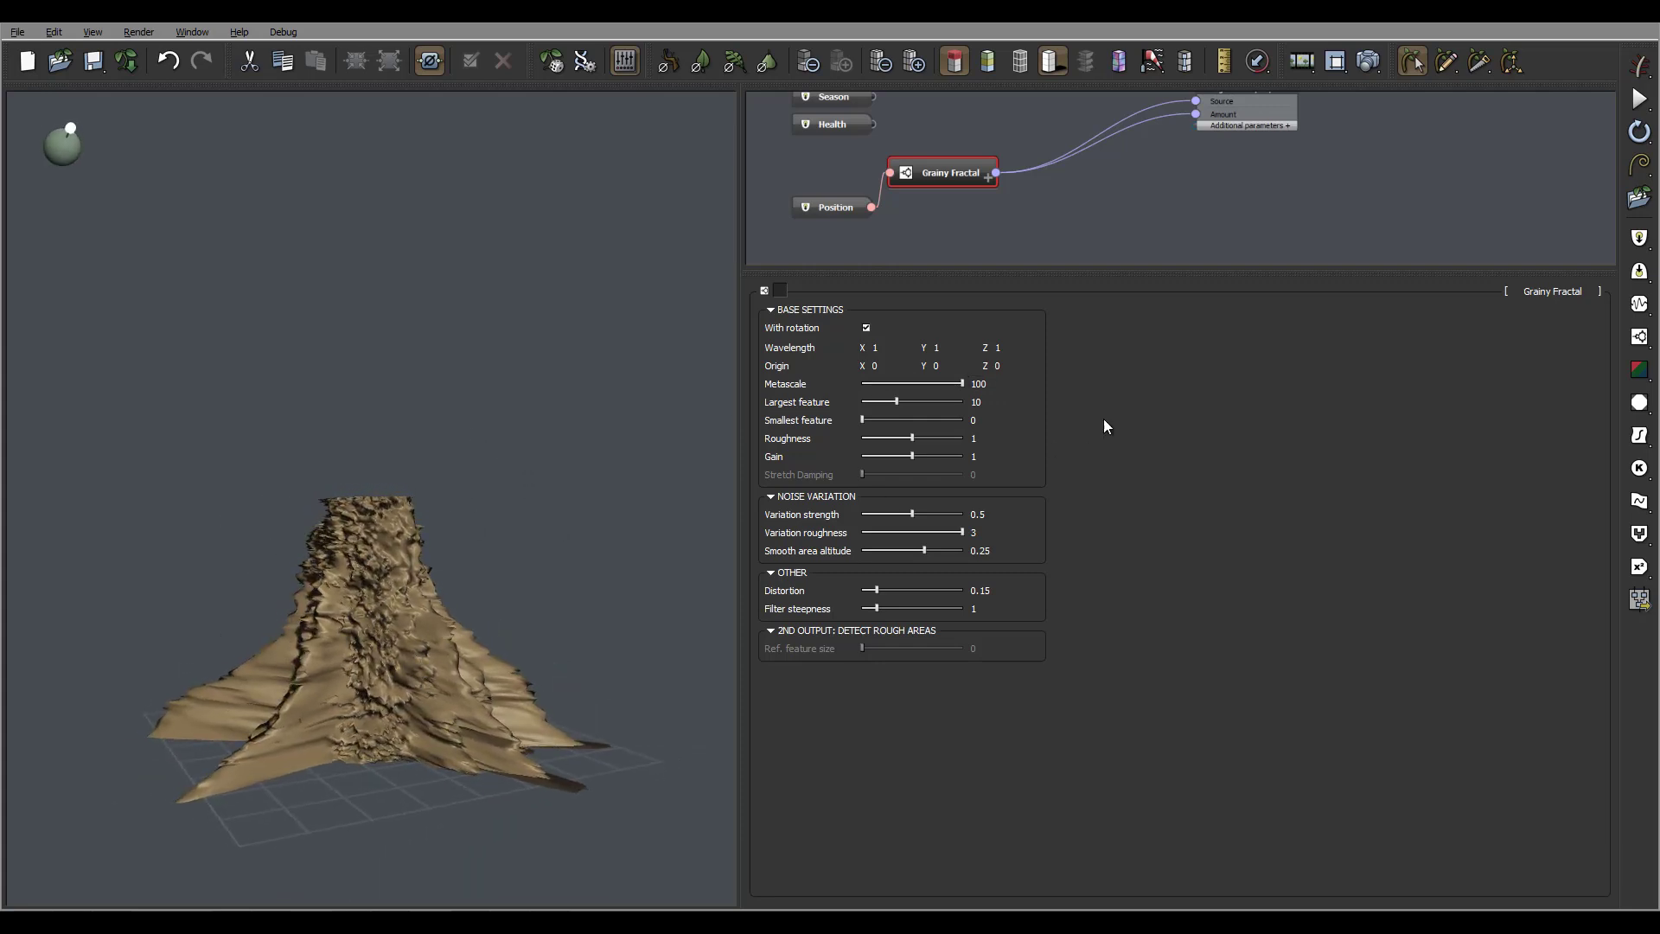
pyautogui.doubleClick(1003, 421)
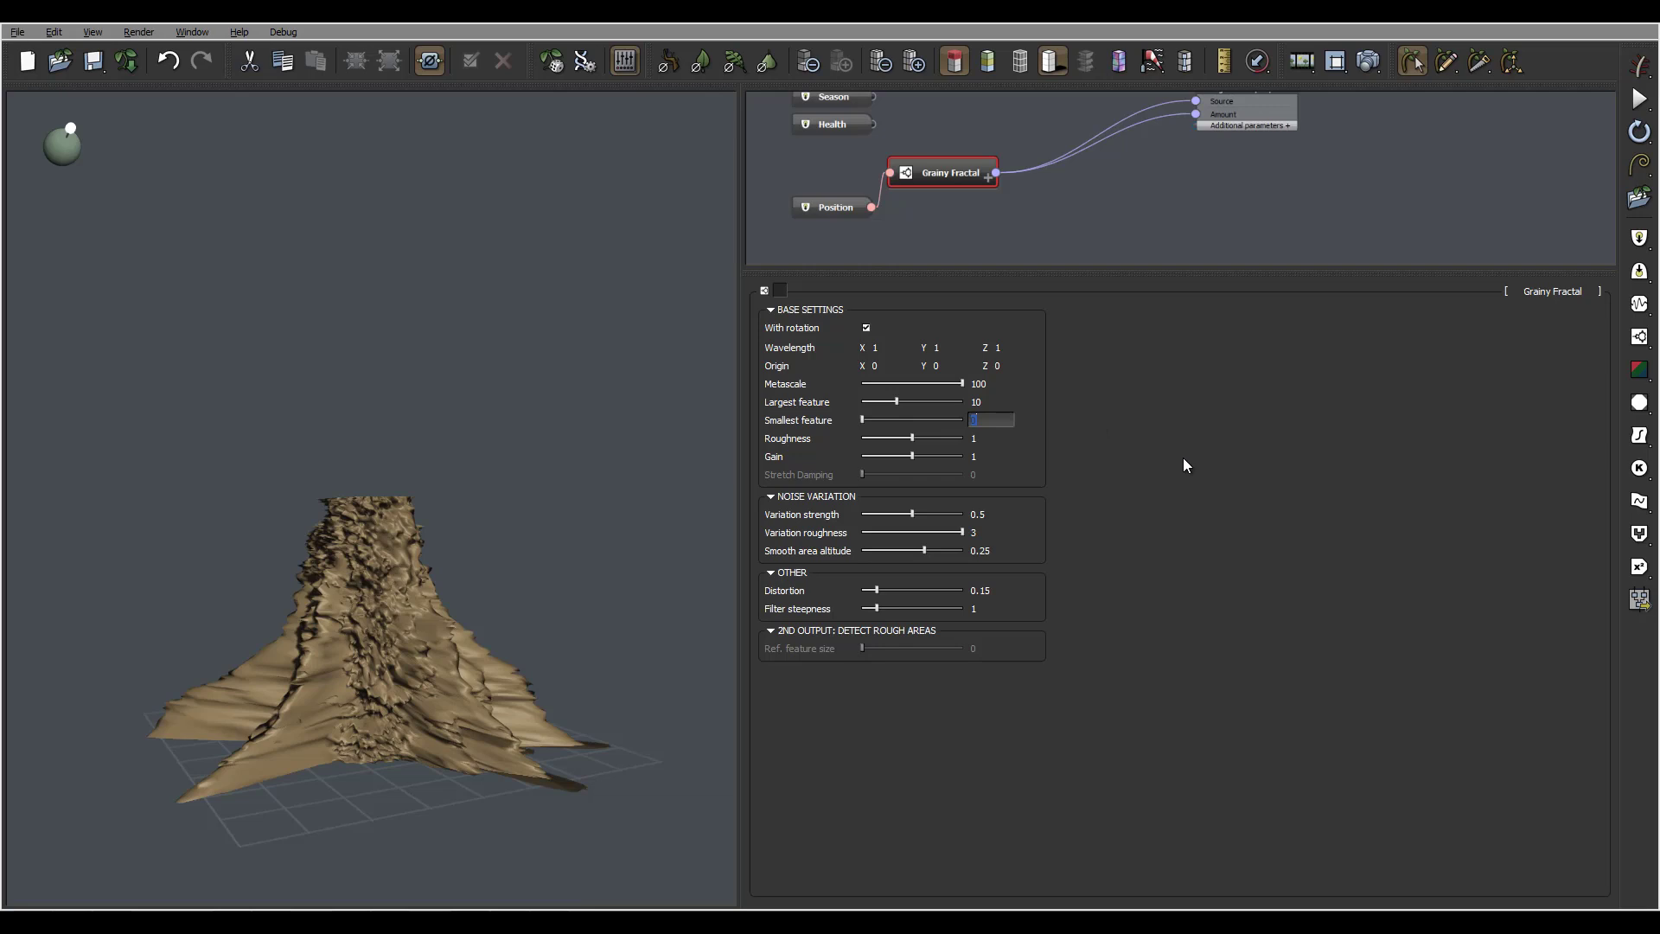
pyautogui.write('3')
pyautogui.press('Return')
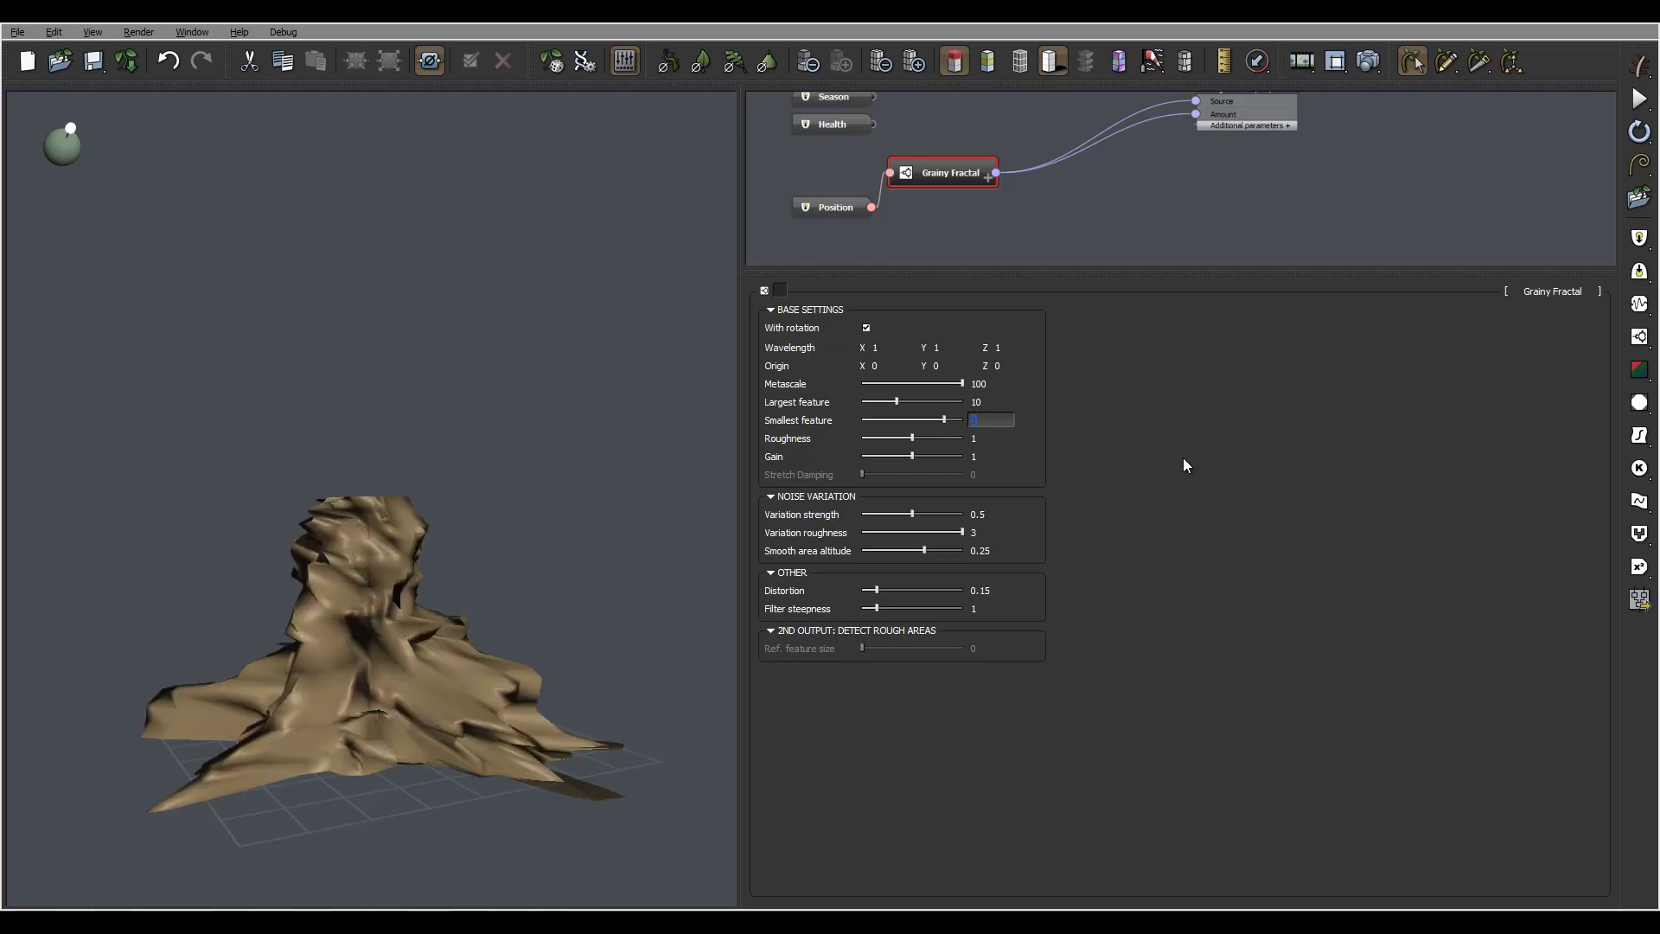
# Set the Grainy Fractal's Z wavelength to 25 and inspect the trunk from above and from the side.
pyautogui.doubleClick(1004, 347)
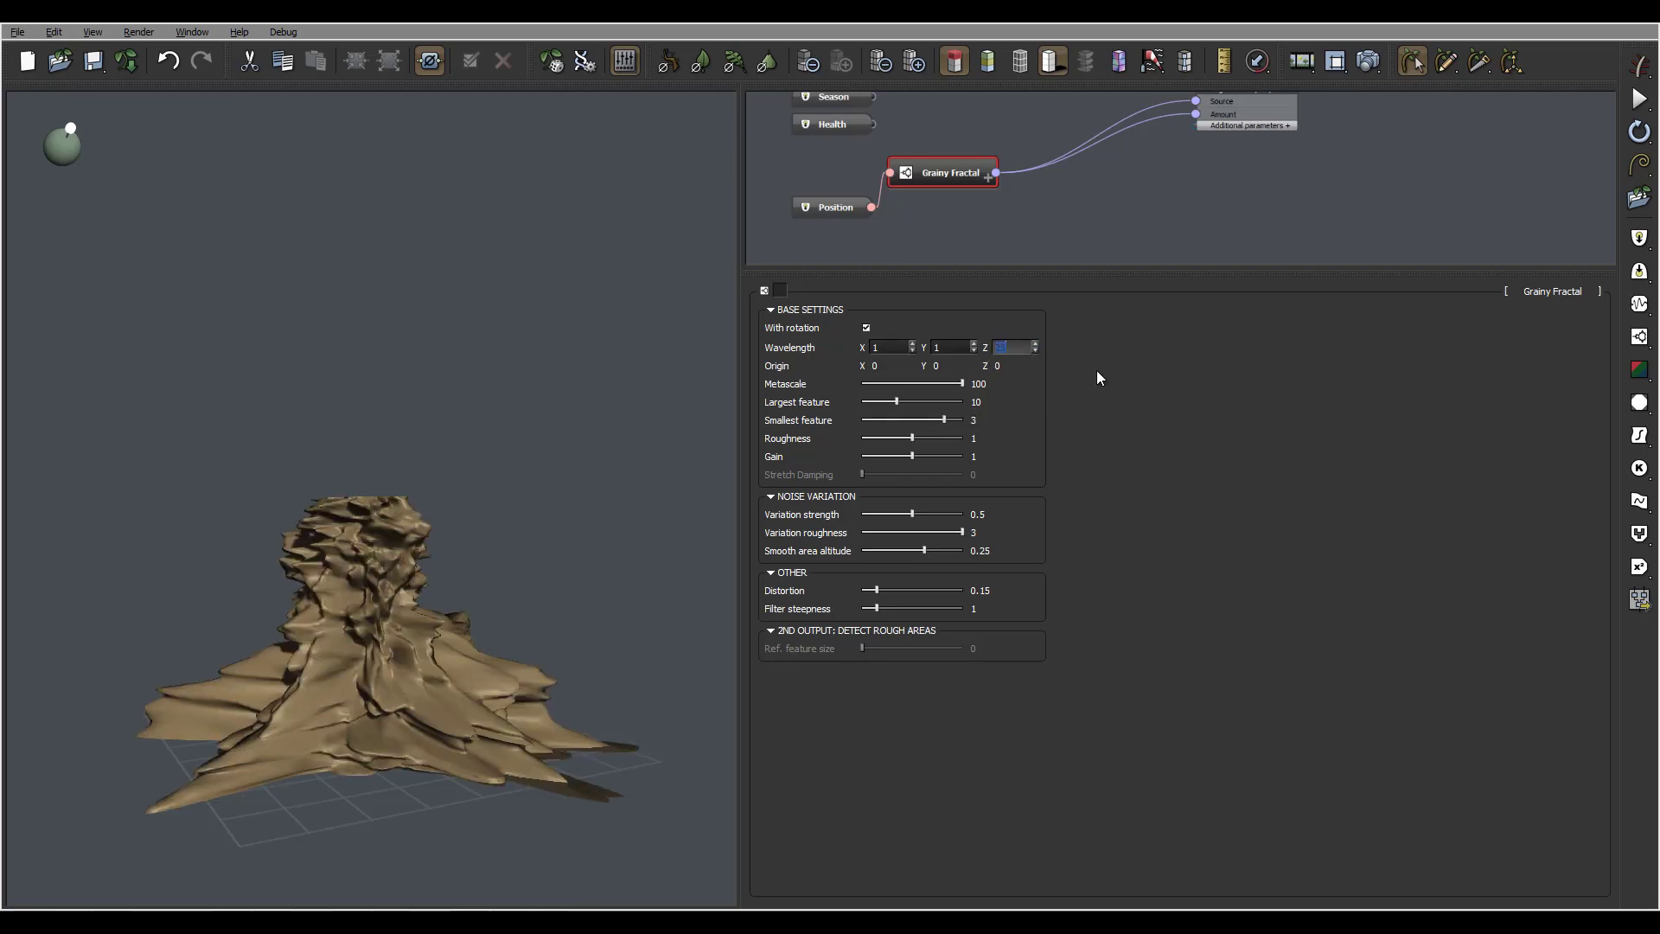
pyautogui.write('25')
pyautogui.press('Tab')
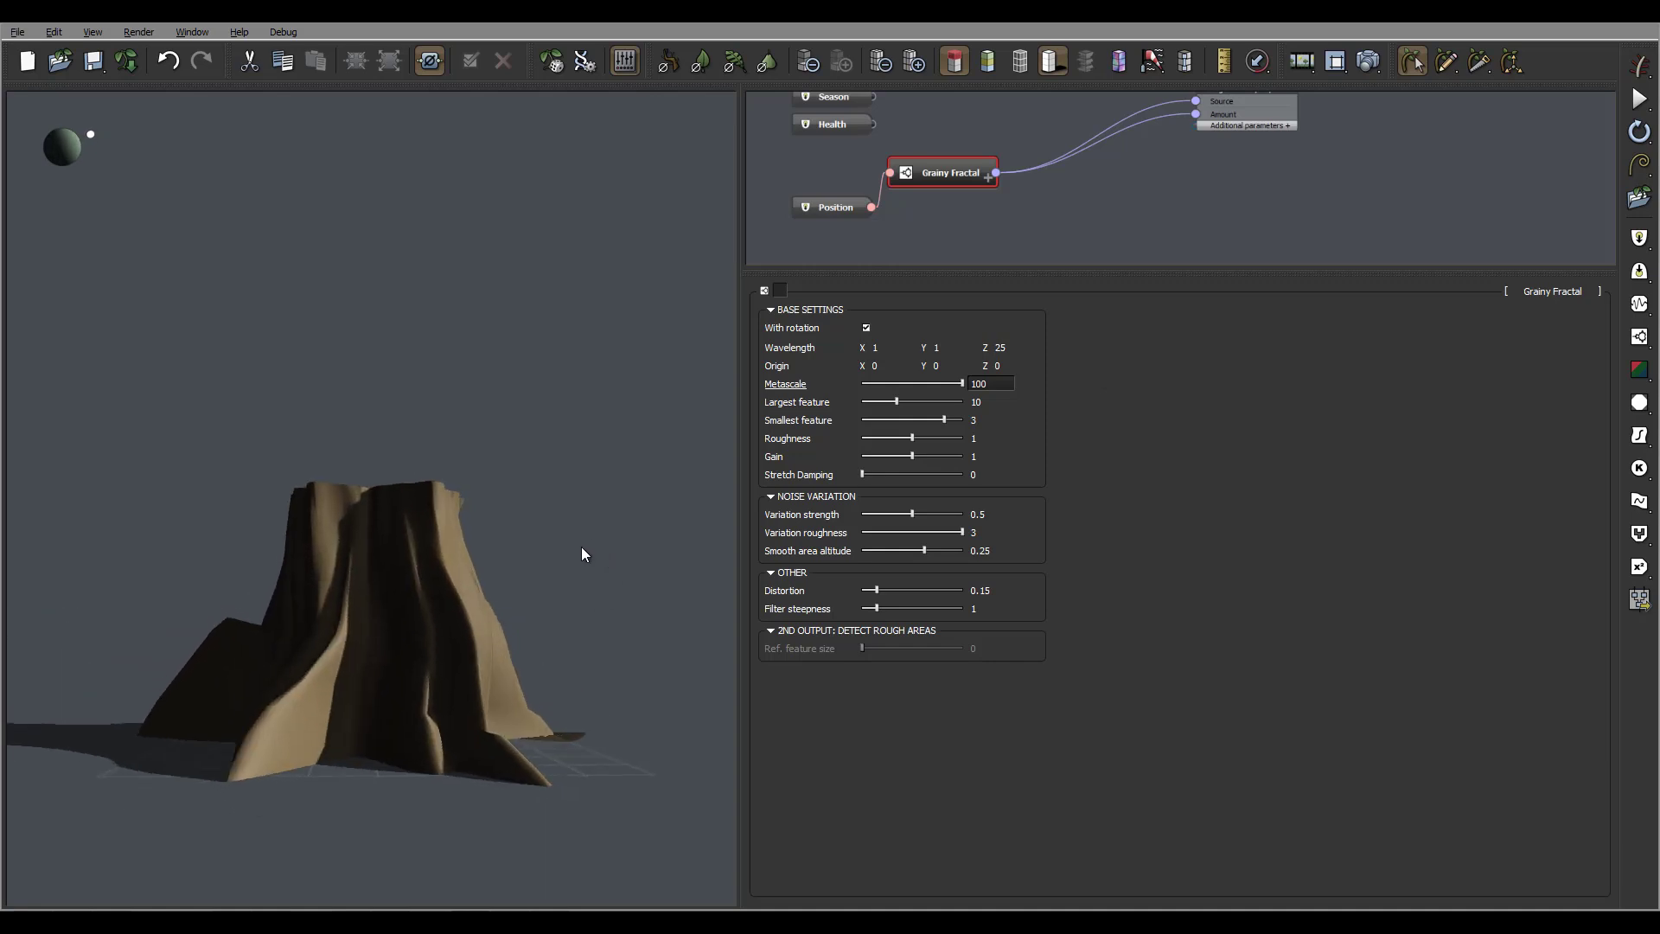
pyautogui.moveTo(581, 548); pyautogui.dragTo(367, 711)
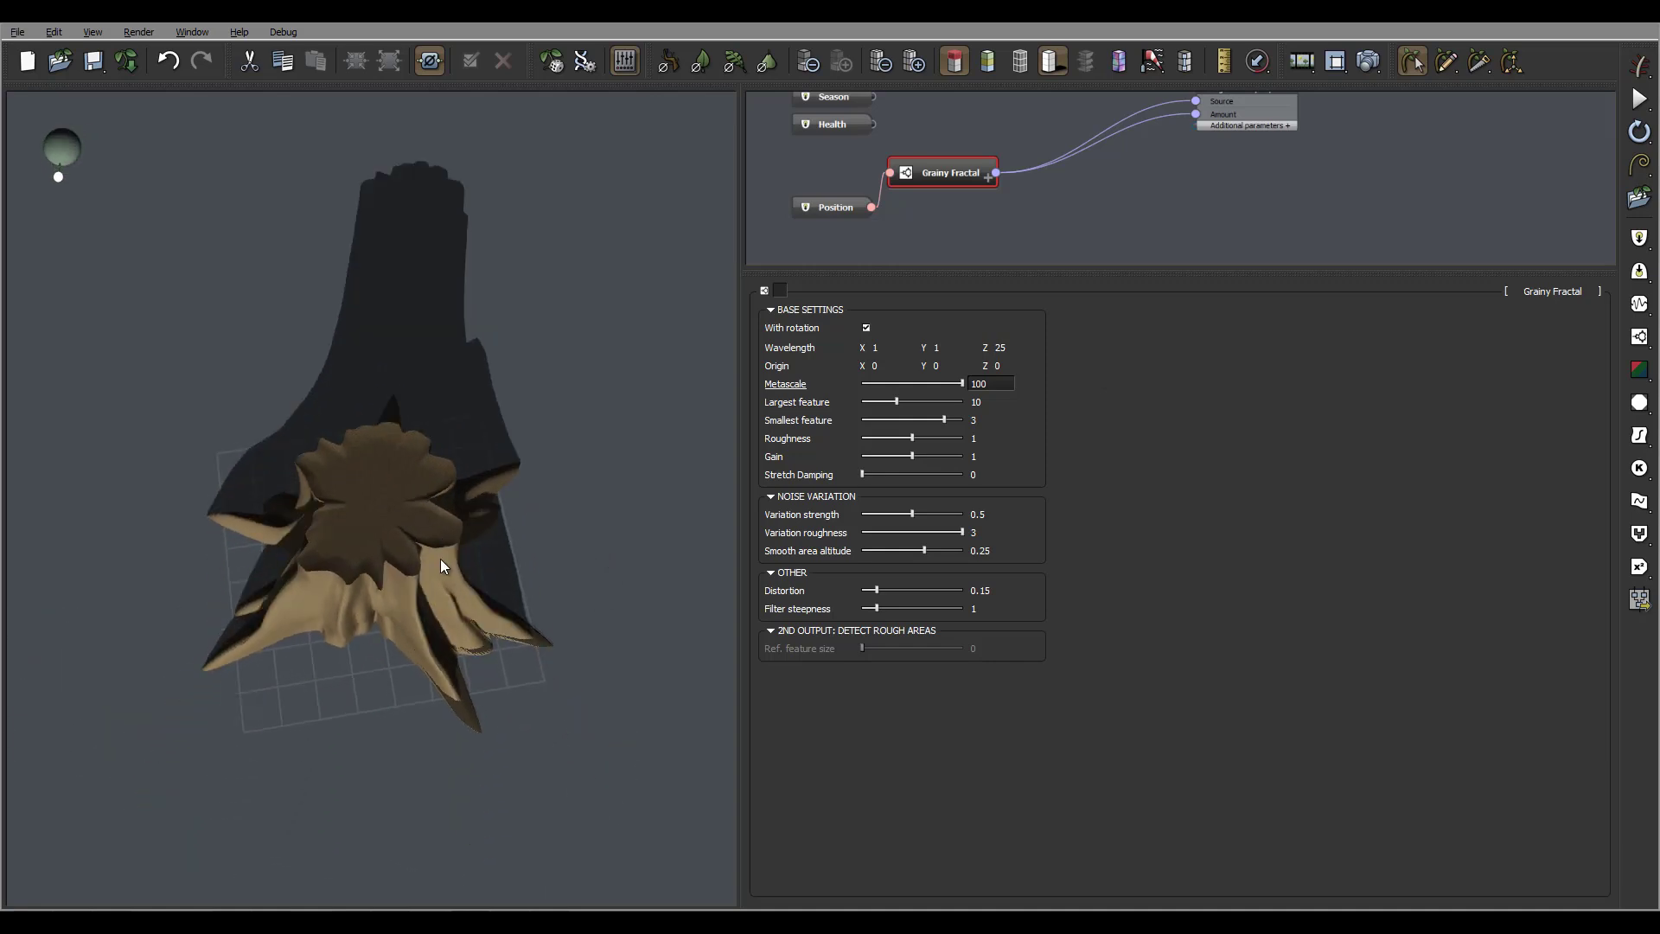
pyautogui.moveTo(440, 559); pyautogui.dragTo(444, 491)
pyautogui.moveTo(427, 567); pyautogui.dragTo(334, 397)
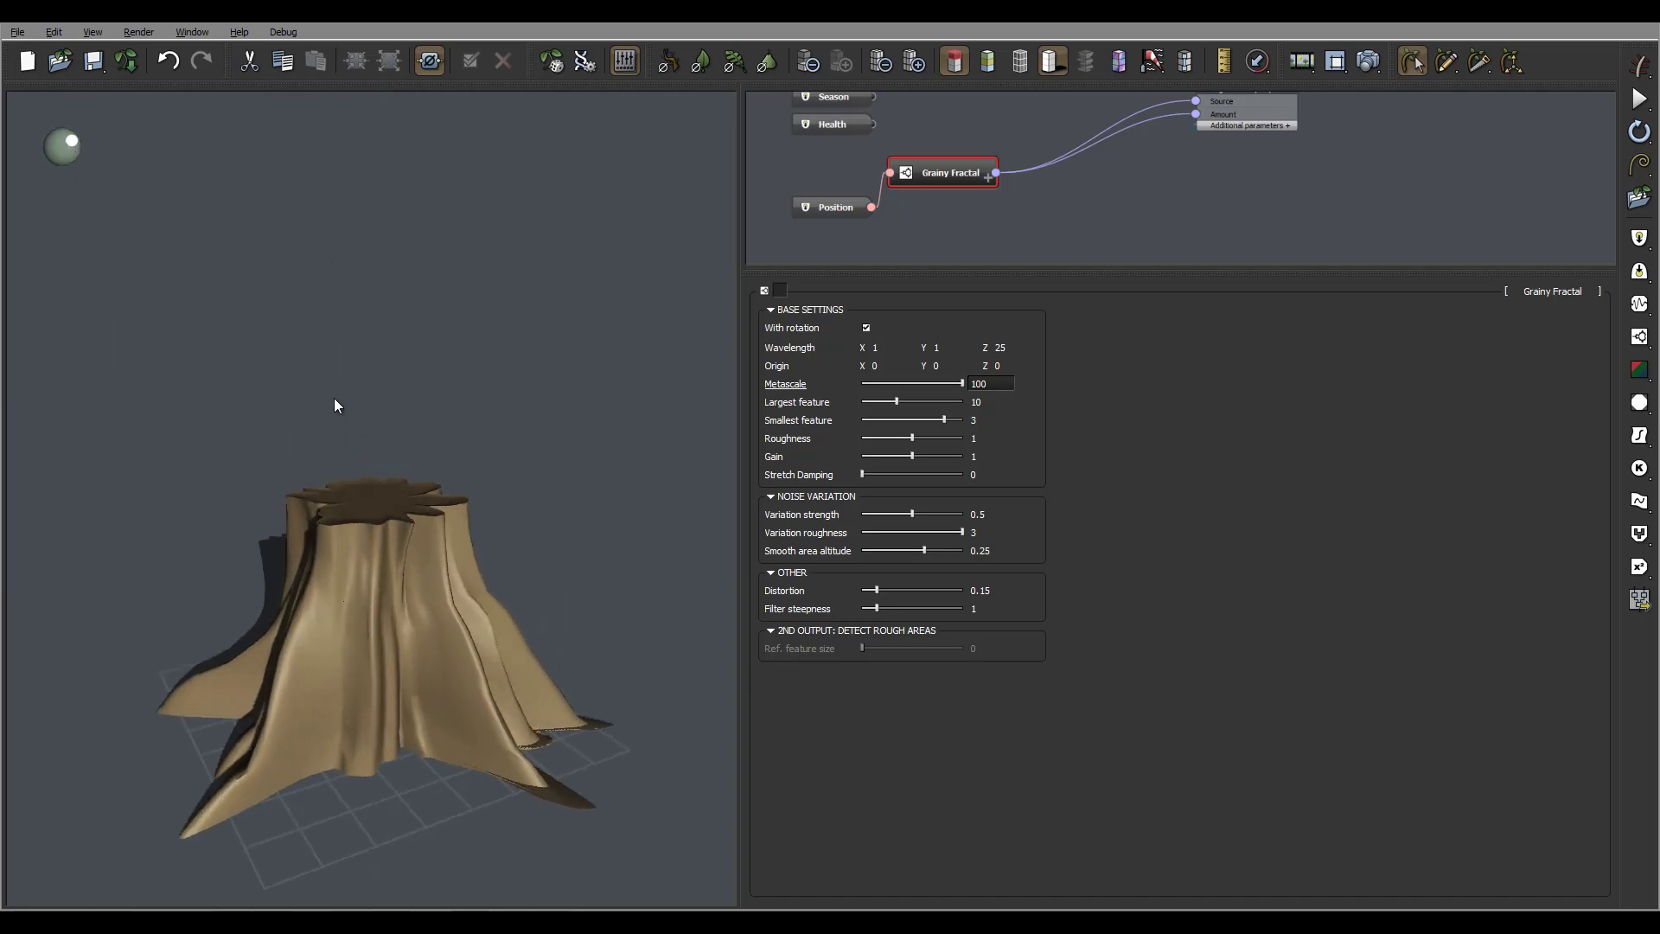
# Try Z wavelengths of 15 and 3 for the Grainy Fractal and check the trunk surface.
pyautogui.moveTo(995, 347); pyautogui.dragTo(1176, 408)
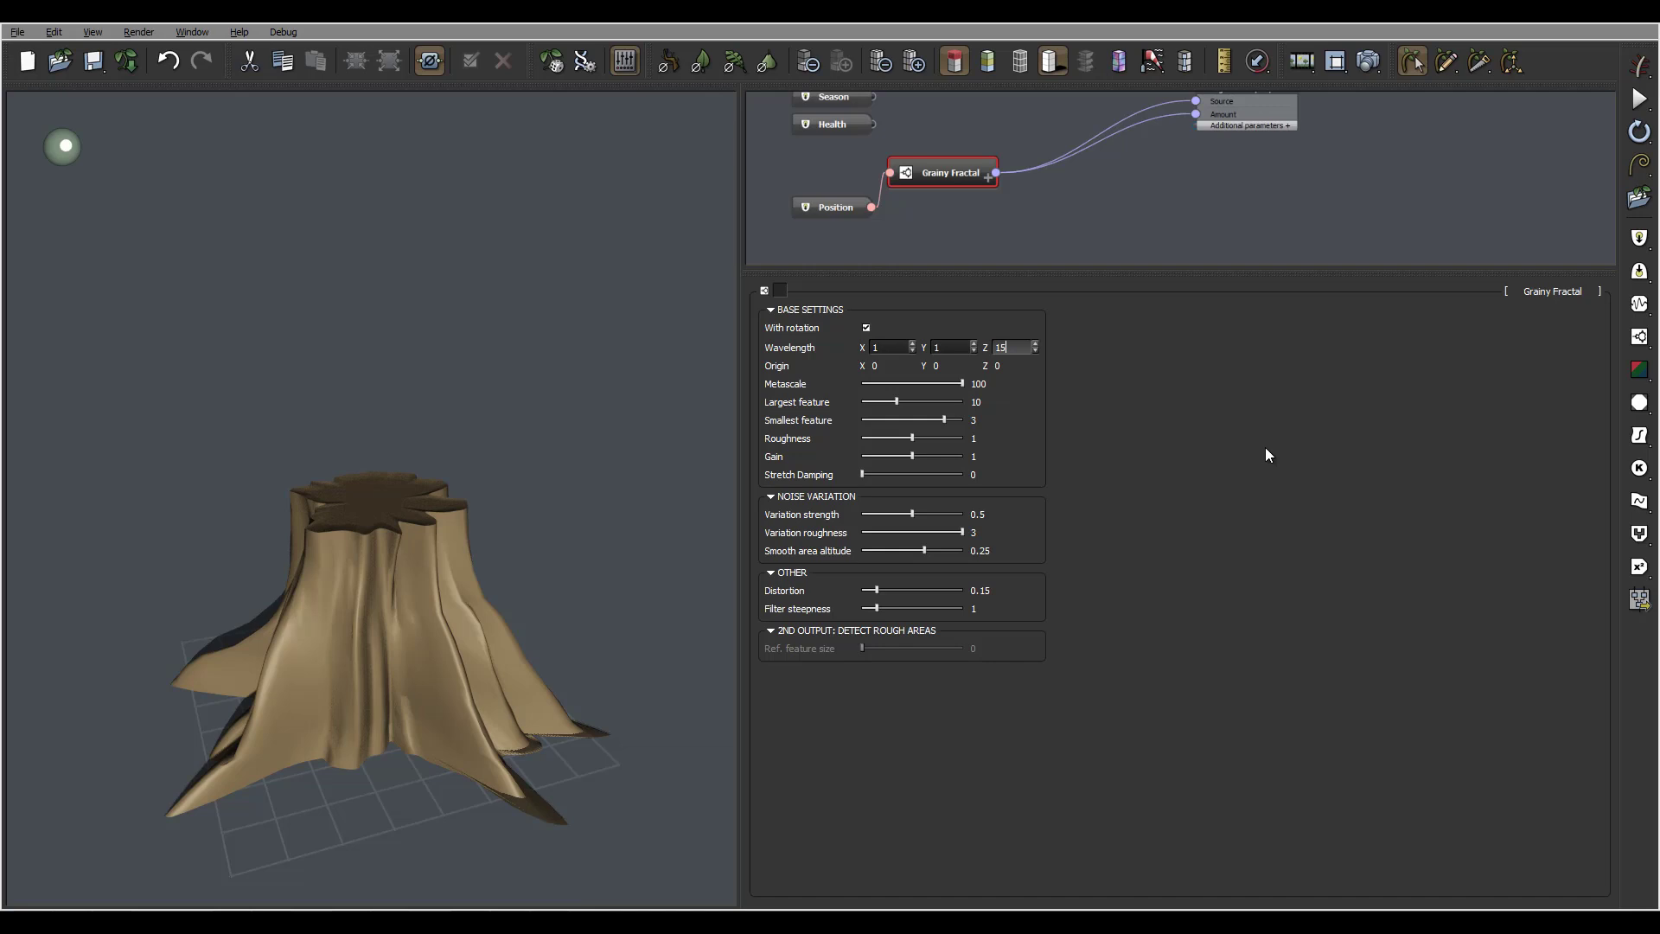
pyautogui.press('Return')
pyautogui.moveTo(522, 594); pyautogui.dragTo(771, 595)
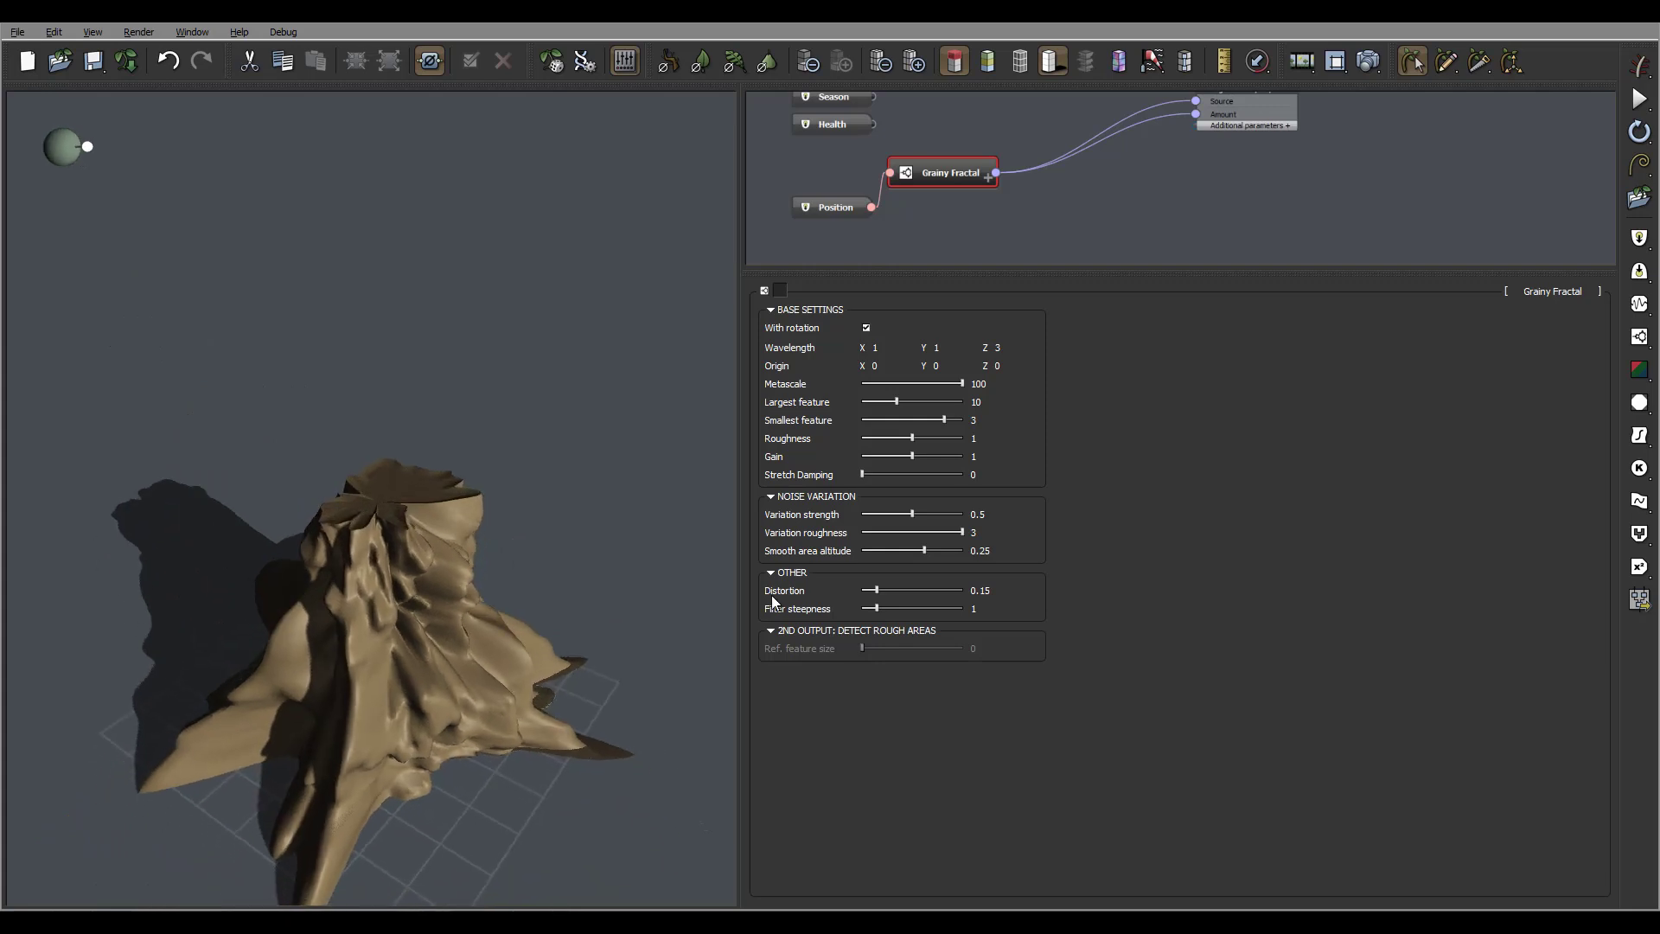
# Lower the Grainy Fractal's gain to about 0.42 to soften the trunk displacement.
pyautogui.moveTo(923, 456); pyautogui.dragTo(910, 455)
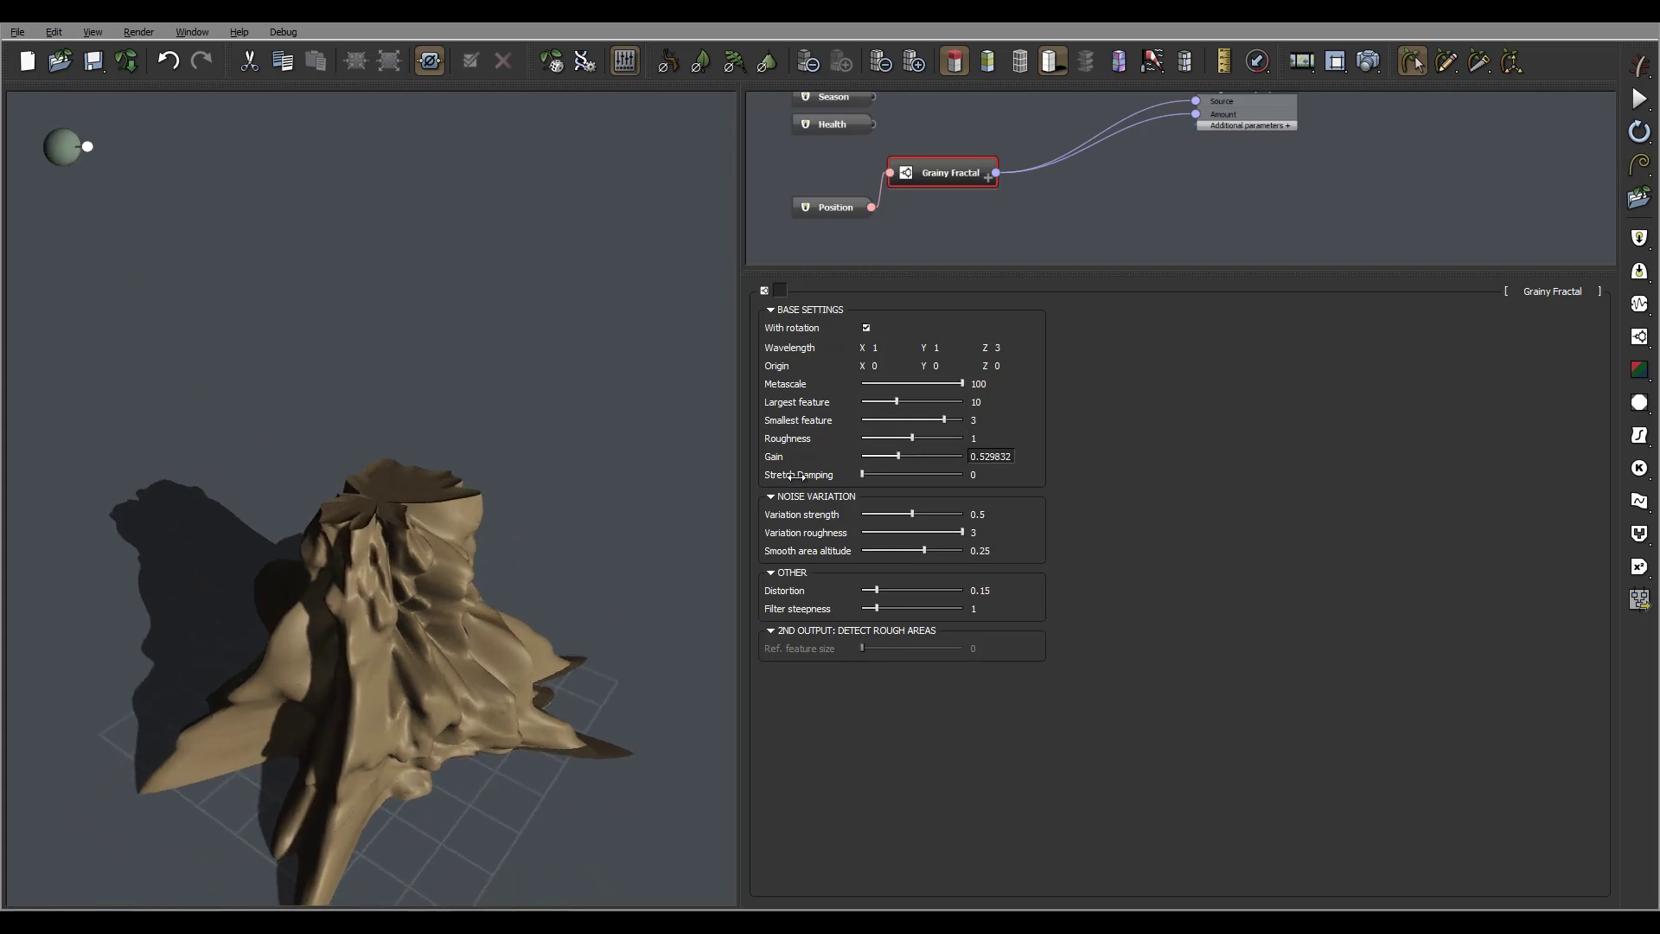
pyautogui.moveTo(553, 573); pyautogui.dragTo(424, 536)
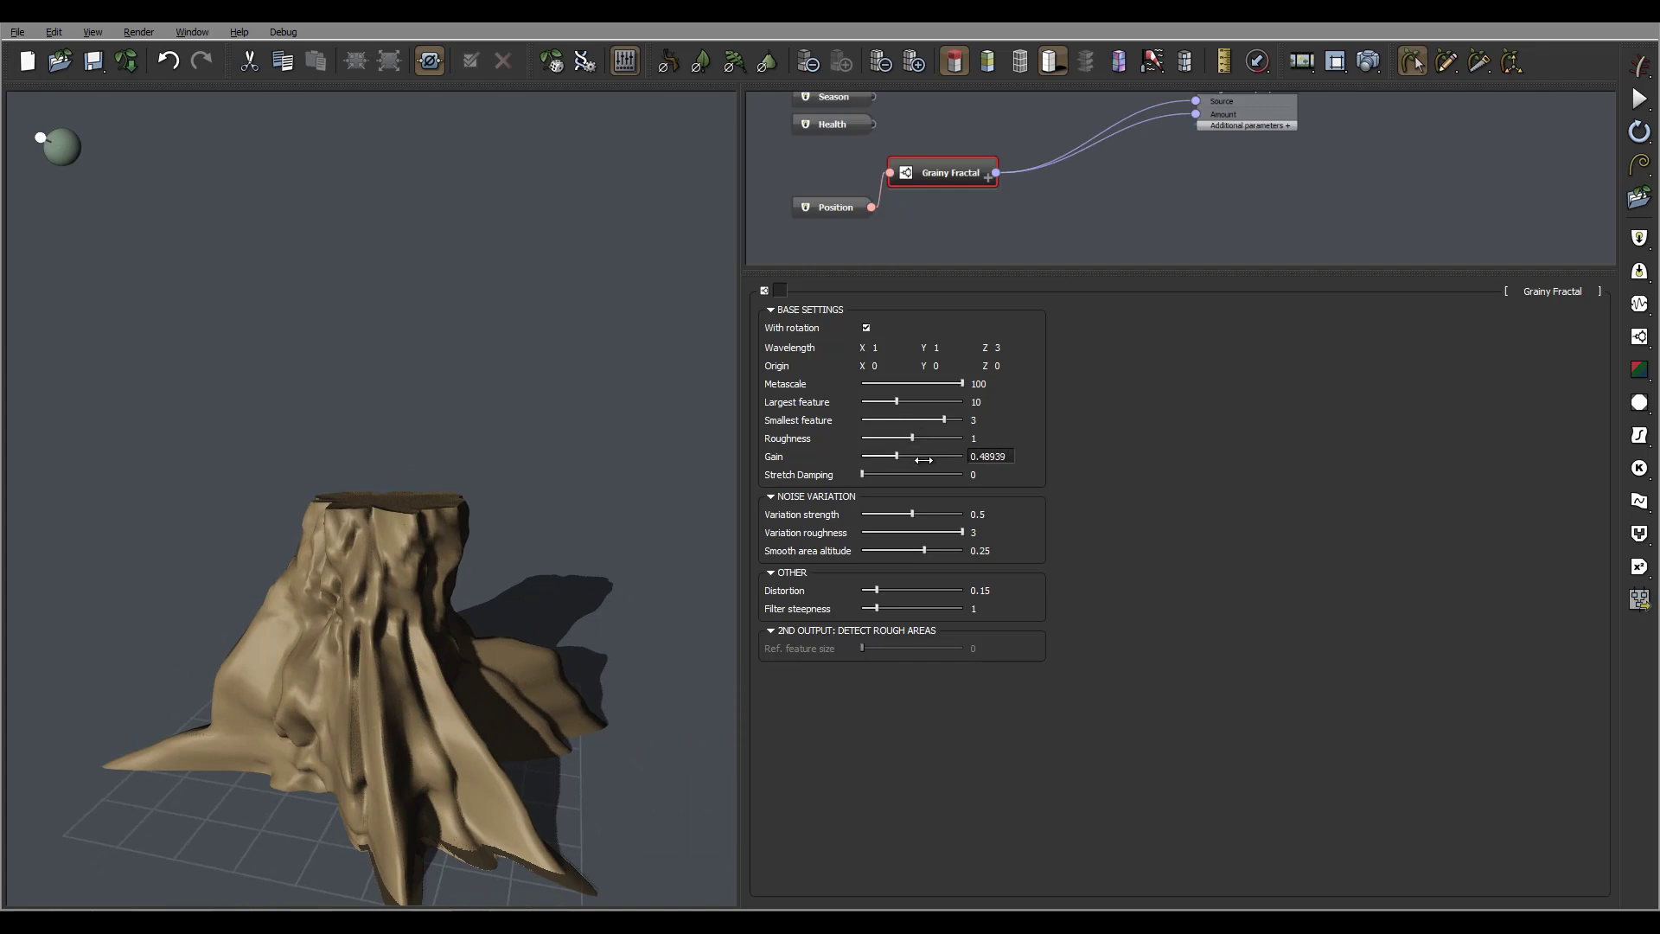
pyautogui.moveTo(572, 624)
pyautogui.mouseDown()
pyautogui.moveTo(367, 569)
pyautogui.moveTo(464, 557)
pyautogui.moveTo(563, 507)
pyautogui.moveTo(530, 481)
pyautogui.moveTo(537, 611)
pyautogui.moveTo(427, 552)
pyautogui.moveTo(567, 552)
pyautogui.moveTo(375, 497)
pyautogui.moveTo(507, 582)
pyautogui.moveTo(525, 575)
pyautogui.moveTo(441, 580)
pyautogui.moveTo(496, 539)
pyautogui.moveTo(536, 569)
pyautogui.mouseUp()
# Set the Grainy Fractal's Z wavelength to 15 with the reduced gain and view the trunk.
pyautogui.doubleClick(1017, 347)
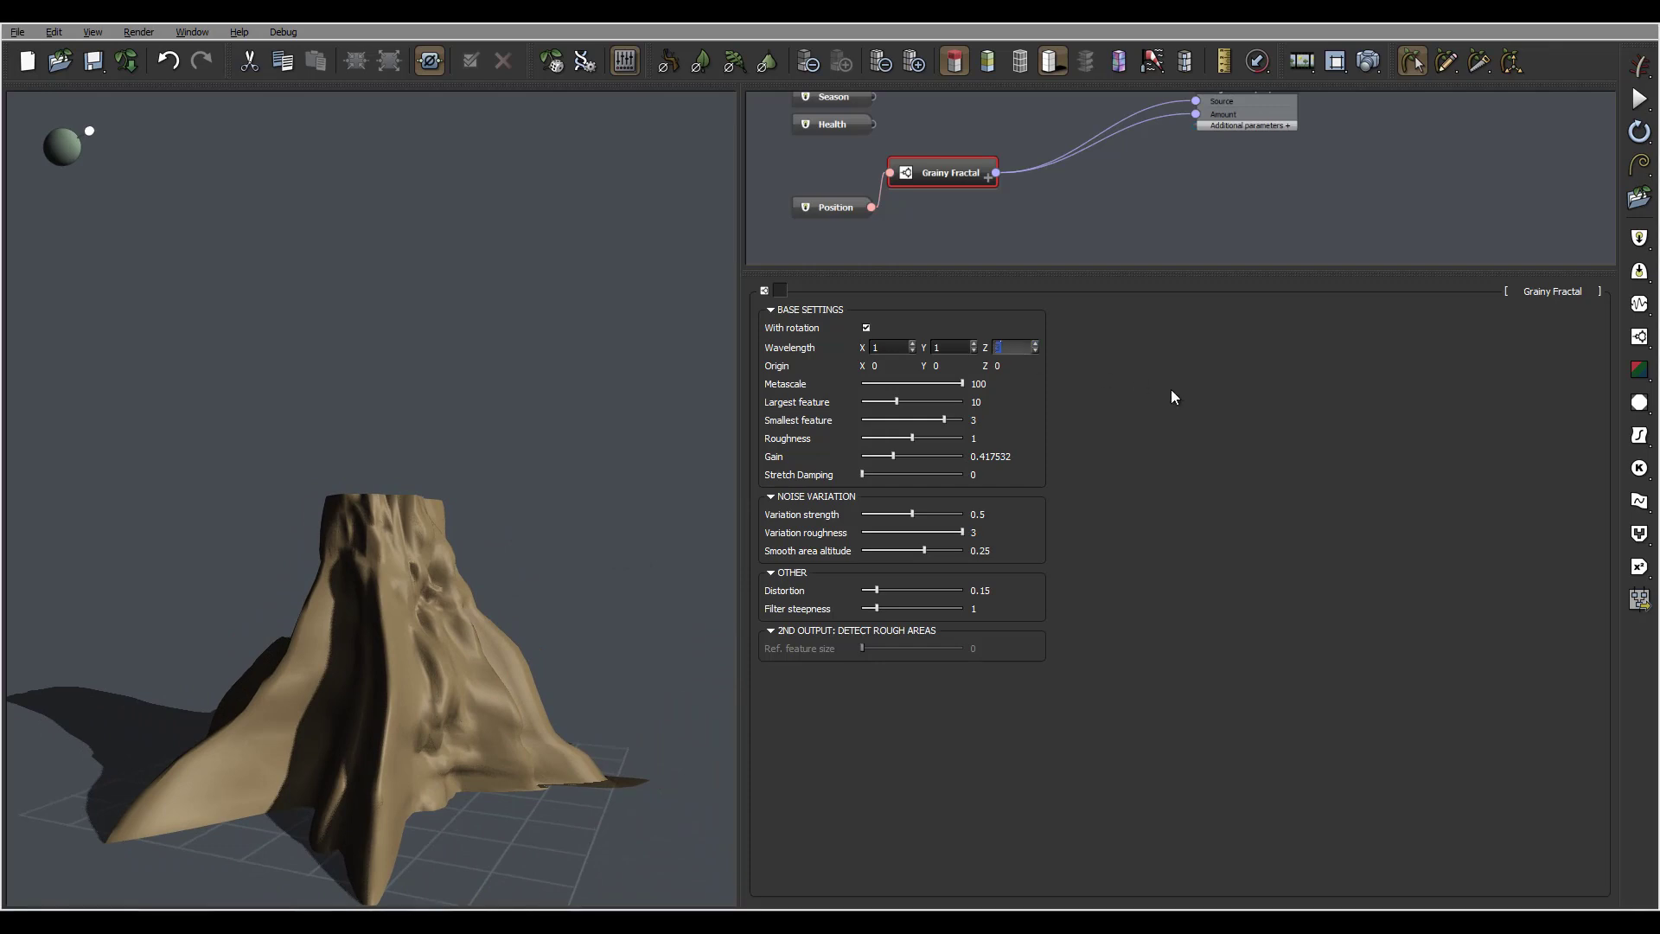
pyautogui.write('15')
pyautogui.press('Return')
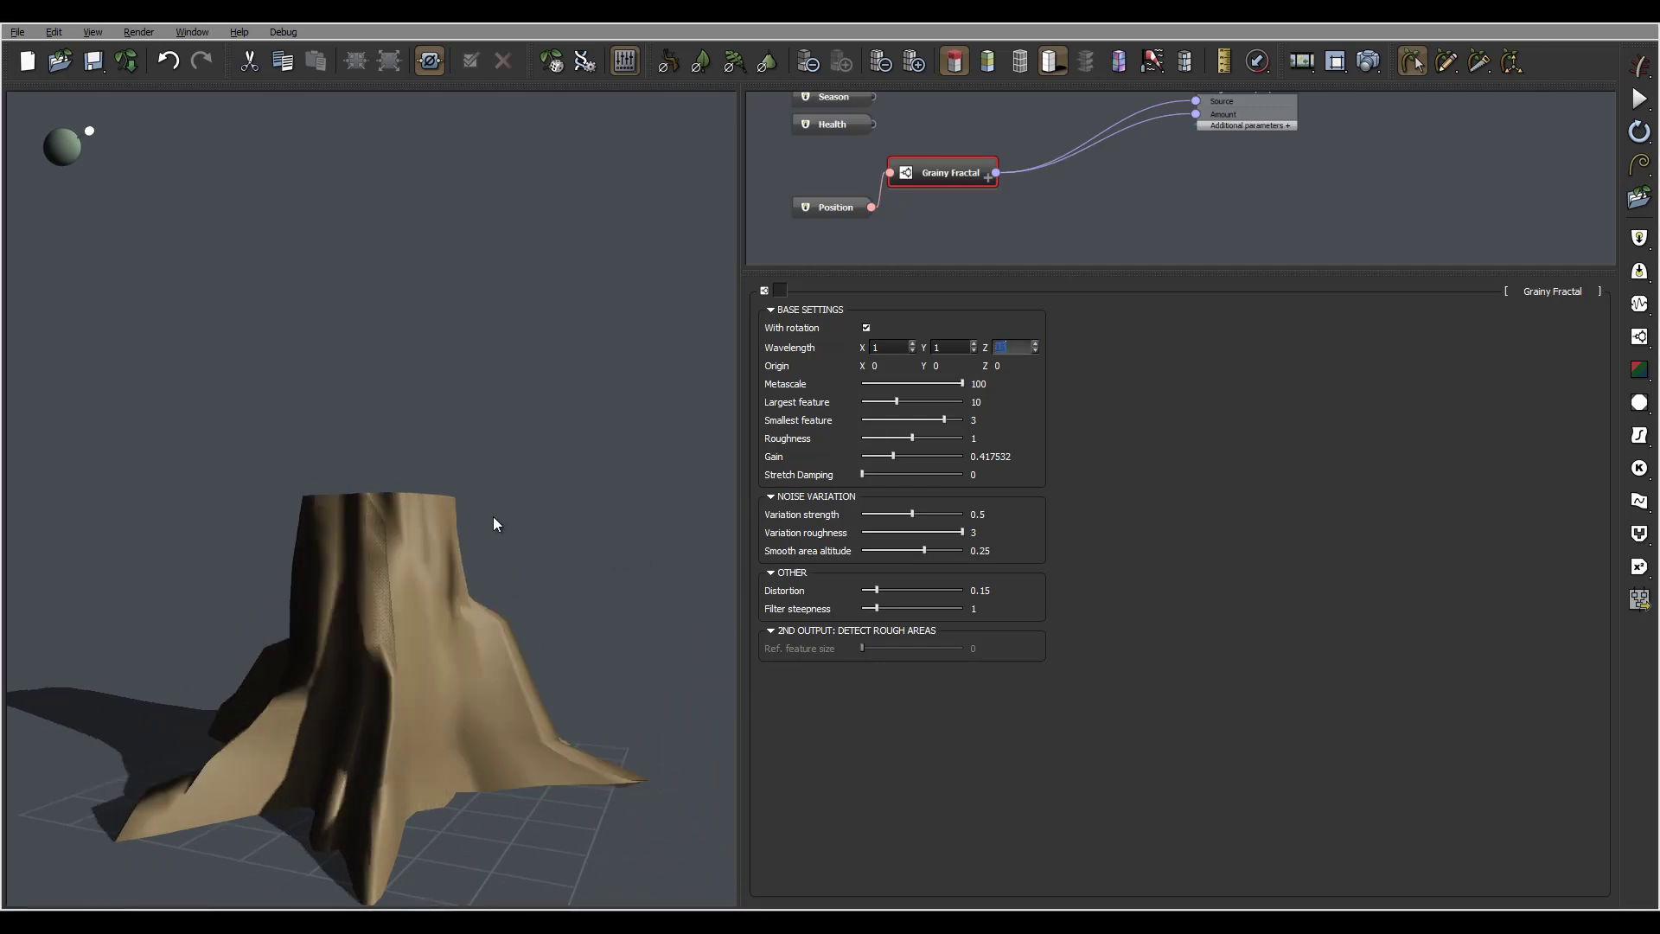
pyautogui.moveTo(492, 519)
pyautogui.mouseDown()
pyautogui.moveTo(495, 623)
pyautogui.moveTo(517, 602)
pyautogui.moveTo(437, 503)
pyautogui.moveTo(358, 501)
pyautogui.moveTo(490, 511)
pyautogui.mouseUp()
# Set the Grainy Fractal's Z wavelength to 10 and check the grooves around the trunk.
pyautogui.doubleClick(1004, 347)
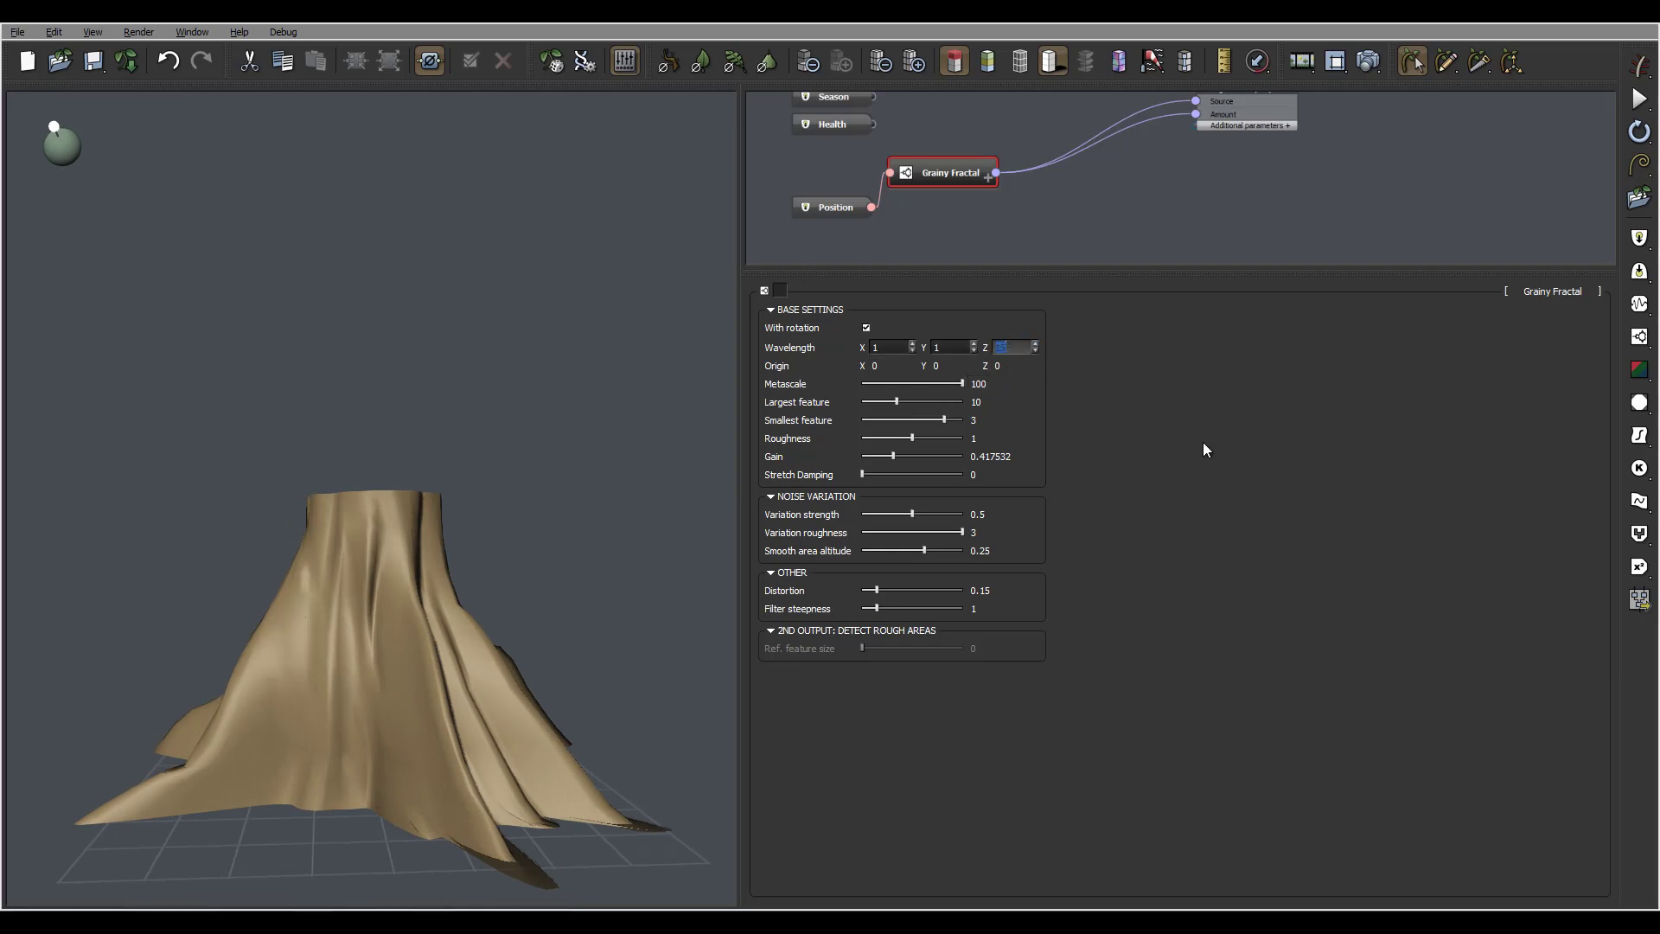
pyautogui.write('10')
pyautogui.press('Return')
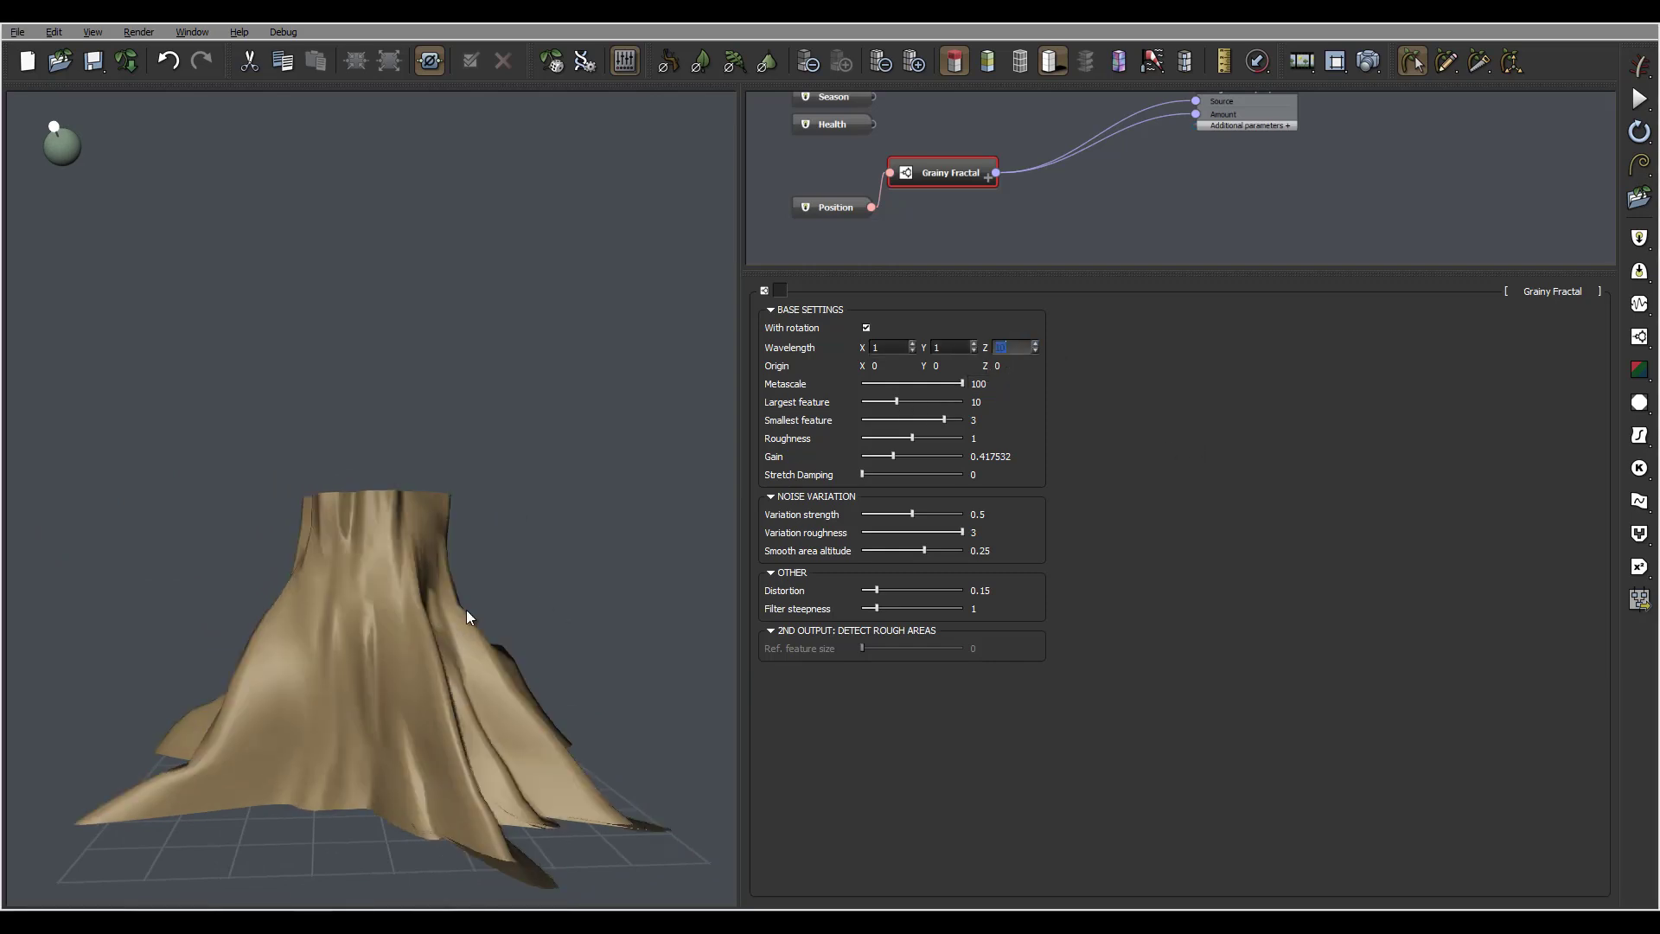
pyautogui.moveTo(465, 609); pyautogui.dragTo(520, 543)
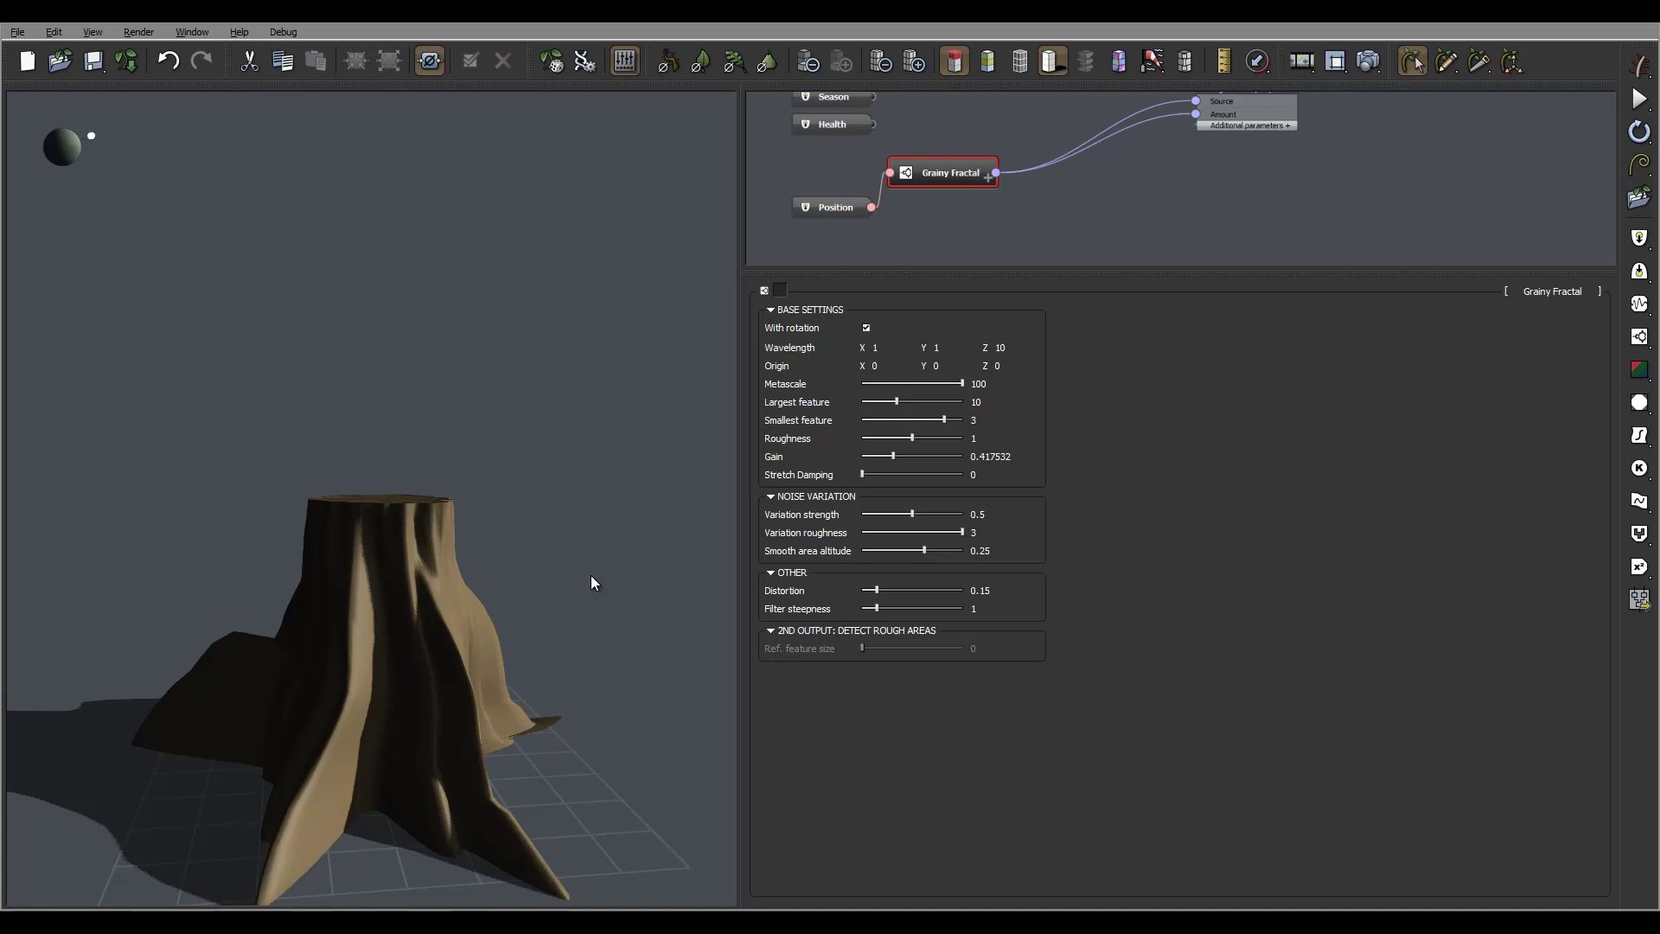
# Raise the Grainy Fractal's distortion to about 0.37 and inspect the trunk's cap outline.
pyautogui.moveTo(591, 582); pyautogui.dragTo(420, 495)
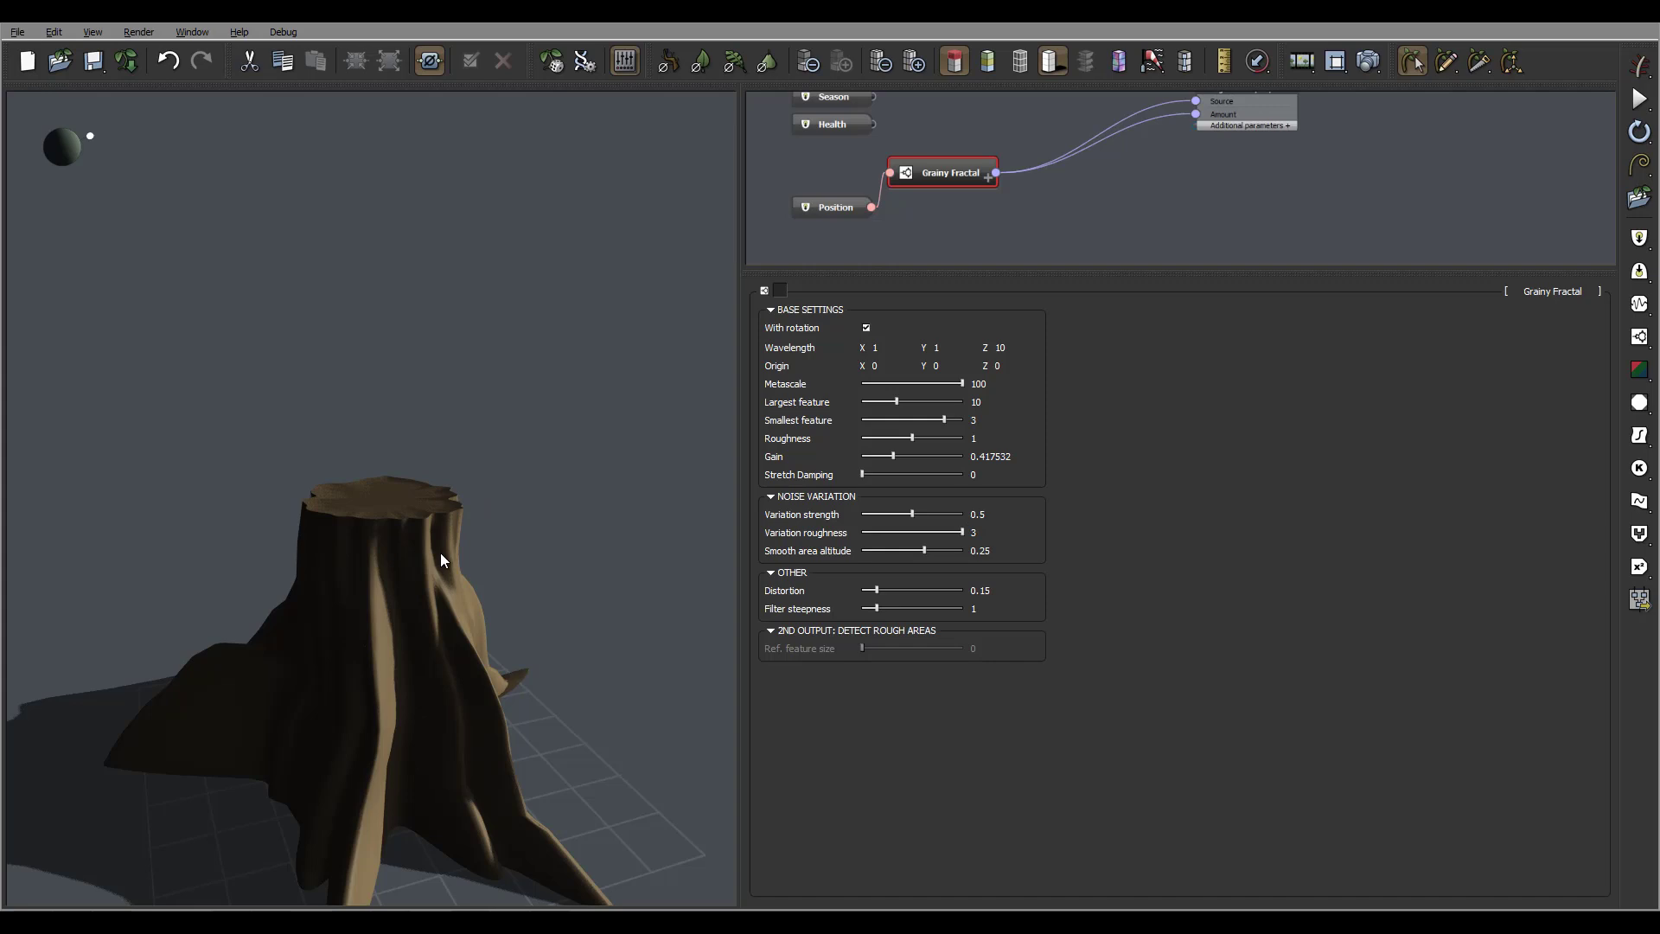
pyautogui.moveTo(442, 489); pyautogui.dragTo(393, 509)
pyautogui.moveTo(887, 583); pyautogui.dragTo(910, 584)
pyautogui.moveTo(464, 524)
pyautogui.mouseDown()
pyautogui.moveTo(507, 543)
pyautogui.moveTo(485, 481)
pyautogui.moveTo(361, 487)
pyautogui.moveTo(451, 533)
pyautogui.mouseUp()
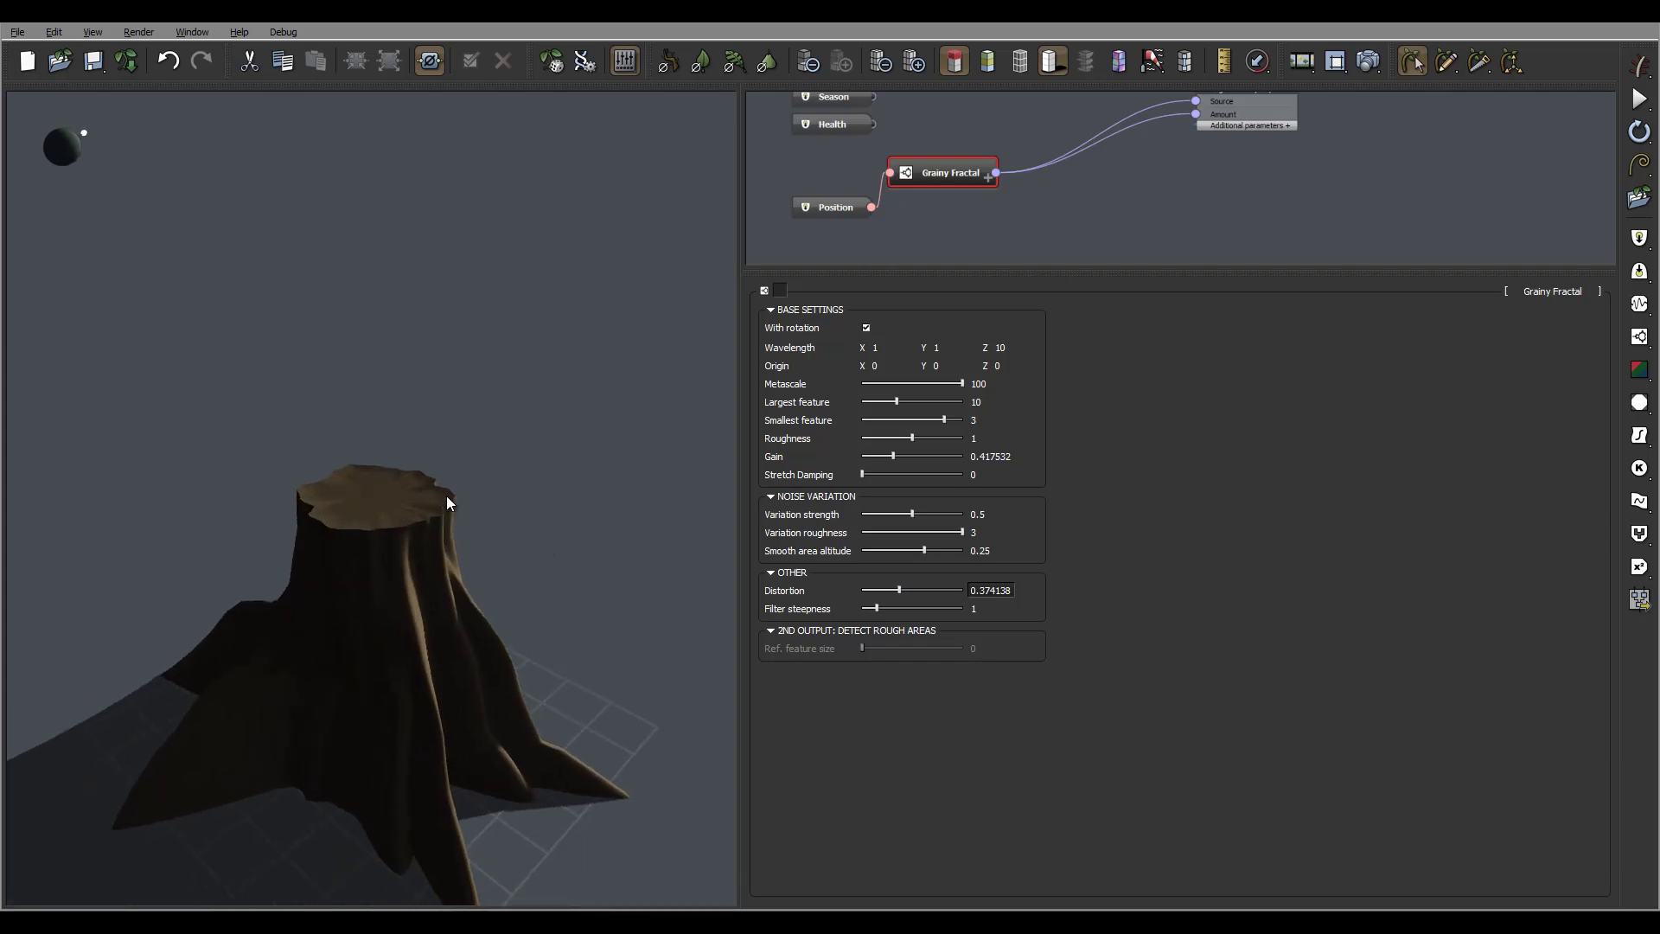
# Select the trunk's Segment node and examine its material and displacement settings together with the displaced trunk.
pyautogui.moveTo(1222, 167); pyautogui.dragTo(1167, 220, button='middle')
pyautogui.click(1140, 116)
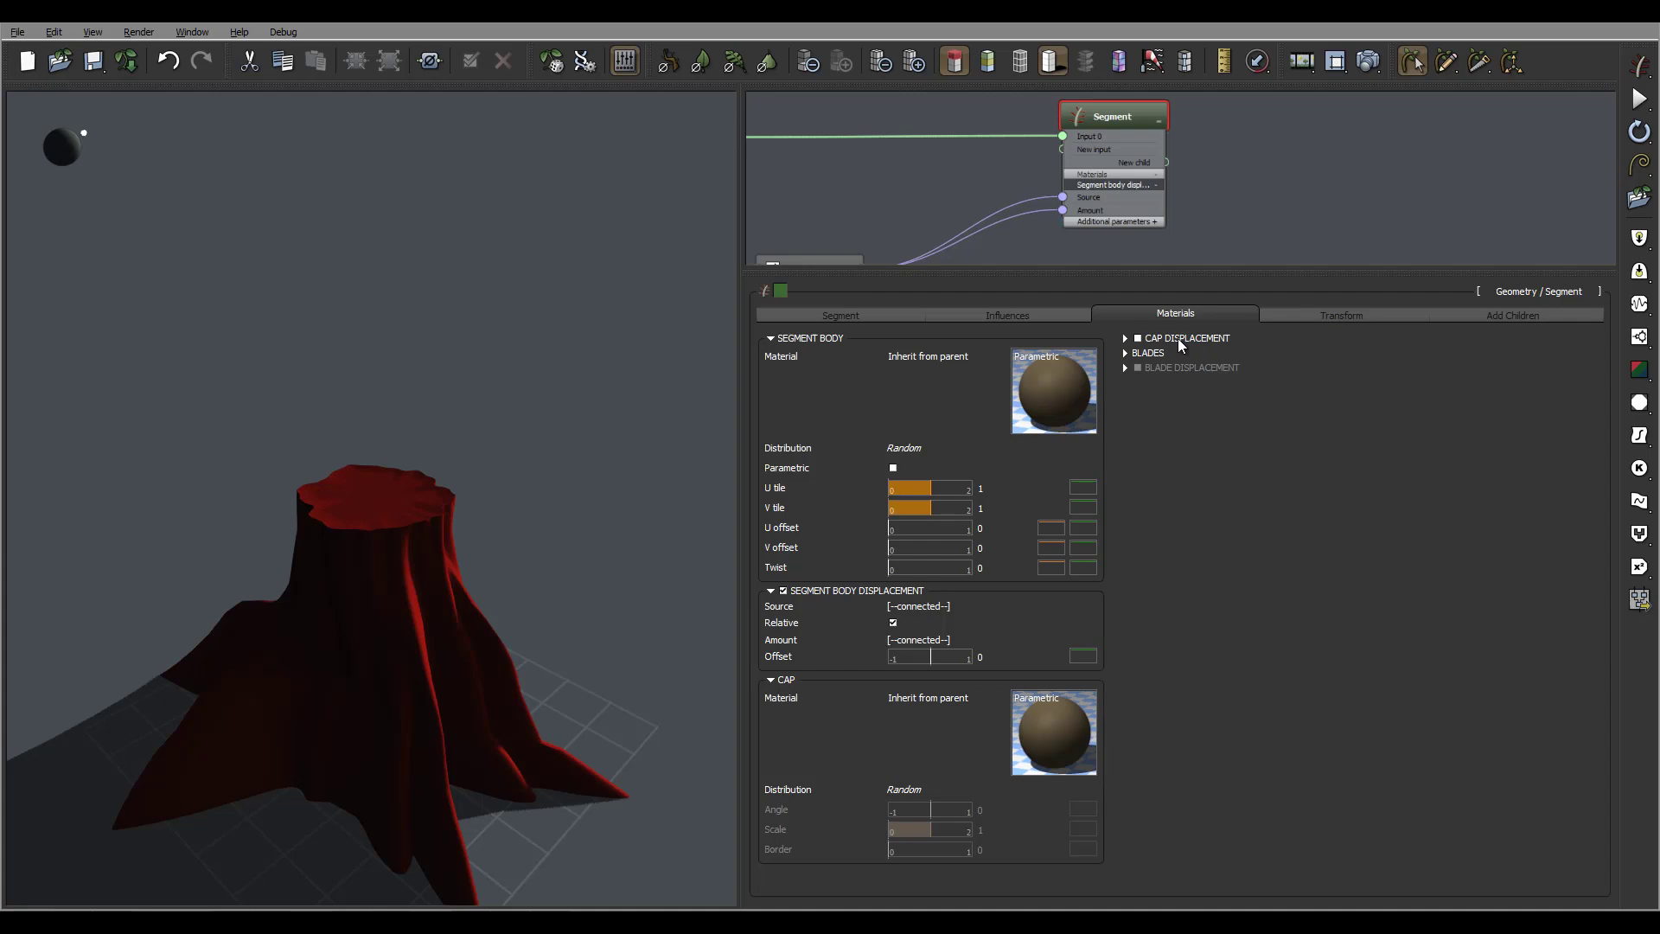
pyautogui.moveTo(437, 515); pyautogui.dragTo(518, 493)
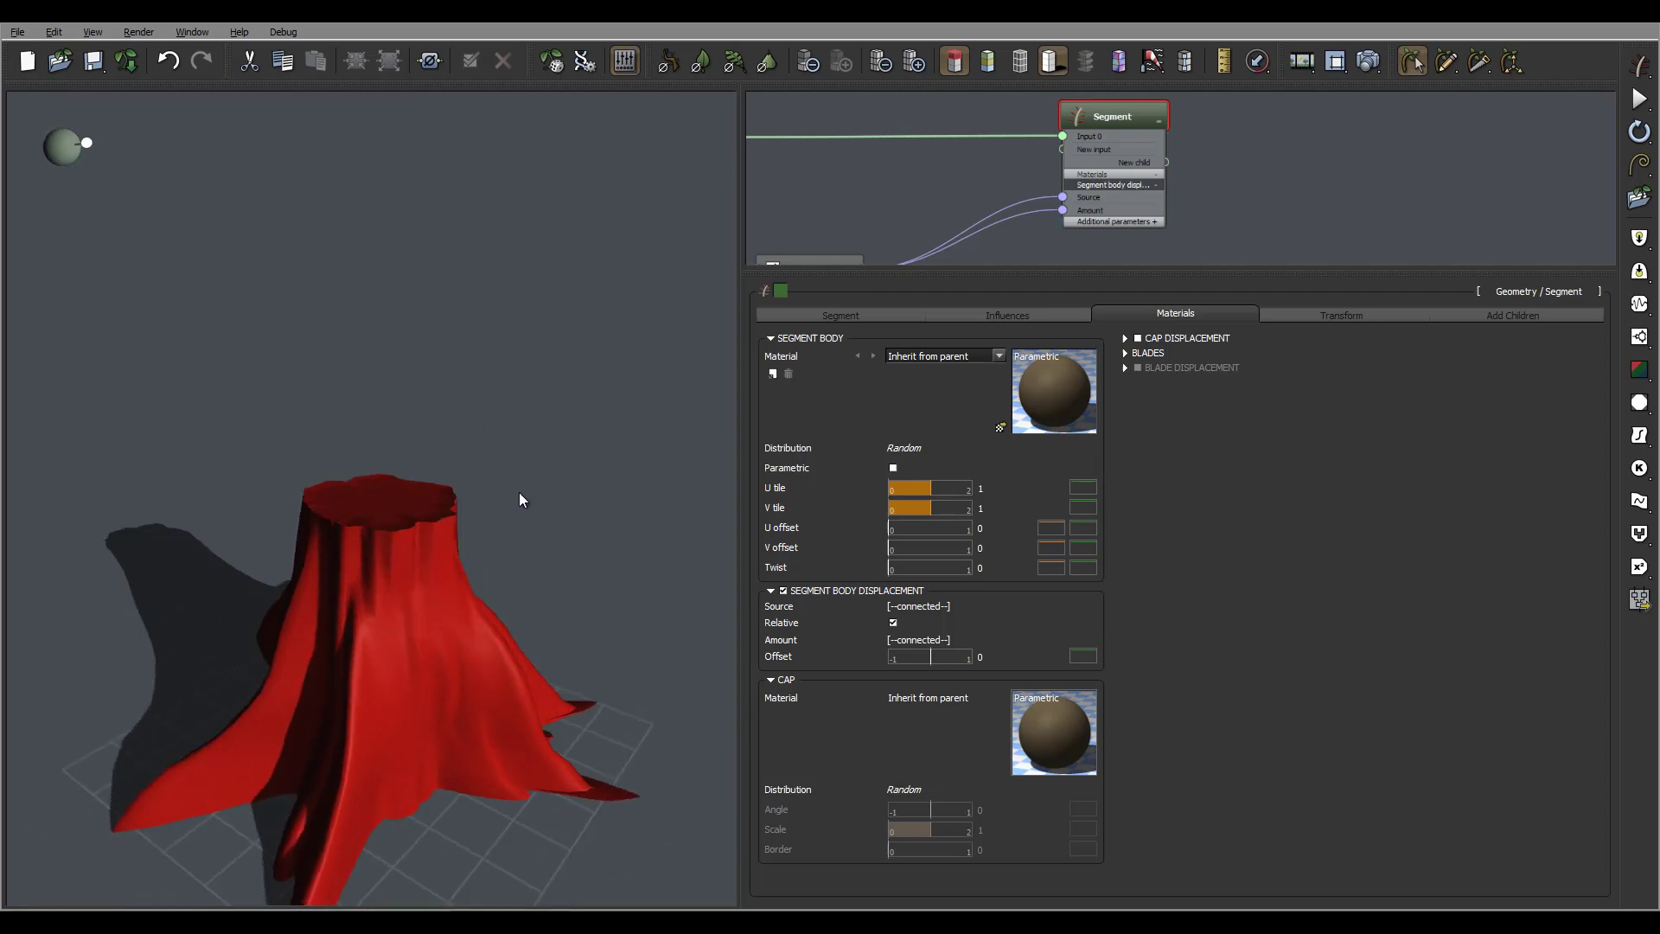
# Add a second Segment geometry node to the graph and connect it as a child of the trunk Segment.
pyautogui.moveTo(1261, 123); pyautogui.dragTo(1093, 177, button='middle')
pyautogui.click(1150, 145)
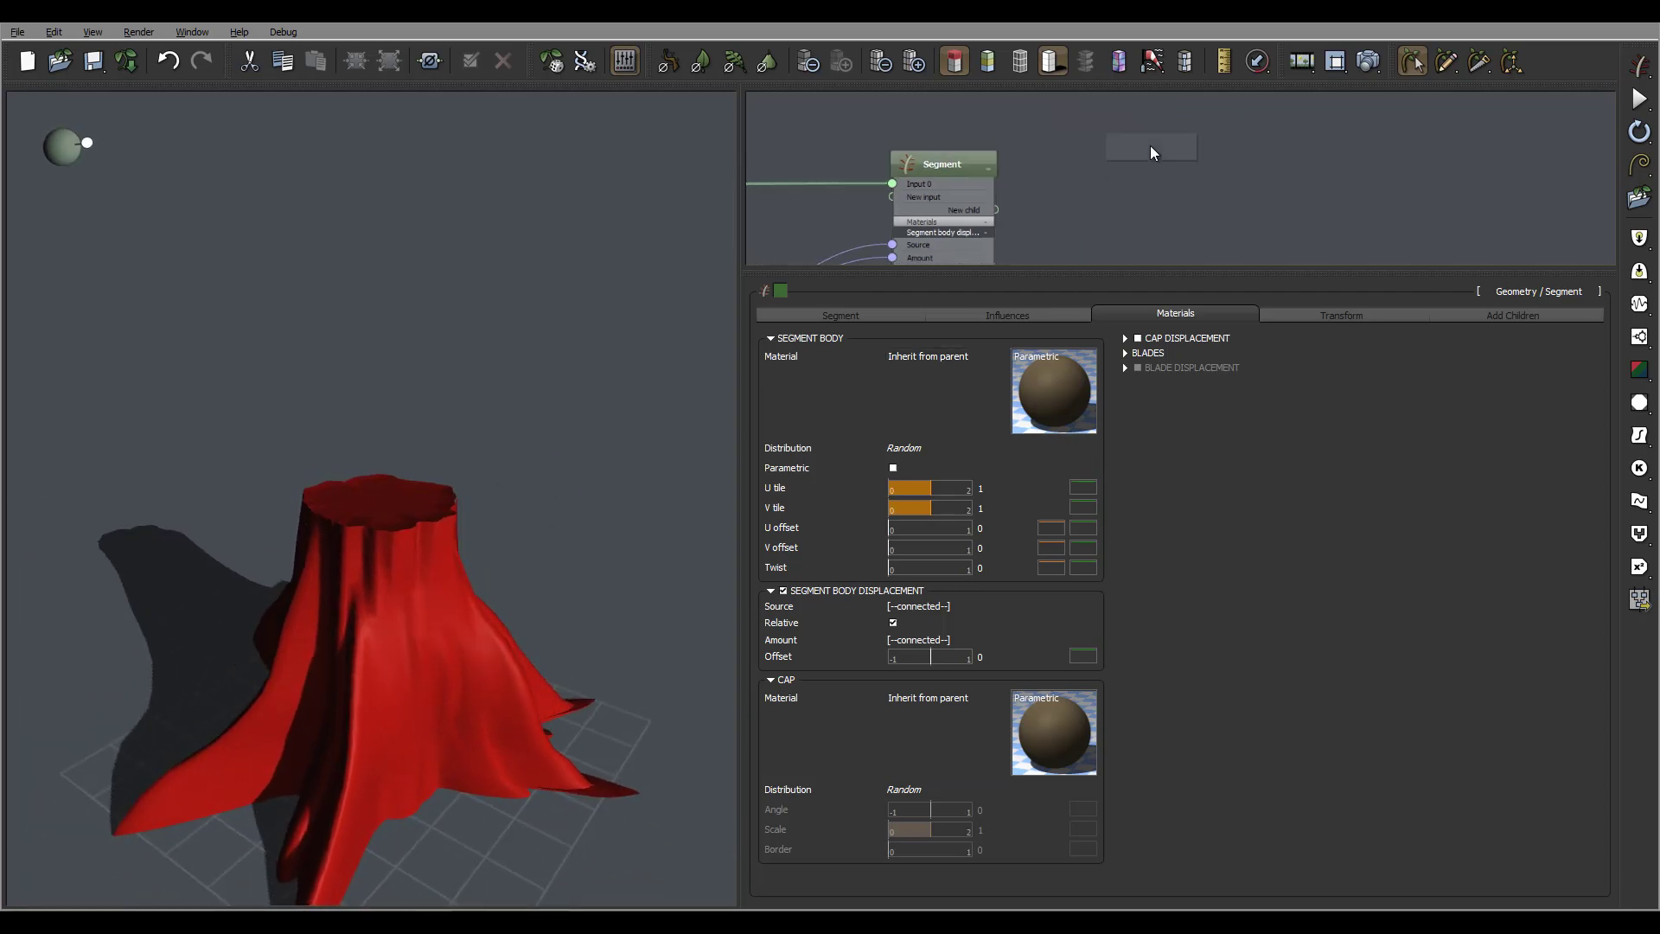
pyautogui.rightClick(1150, 147)
pyautogui.moveTo(1228, 160)
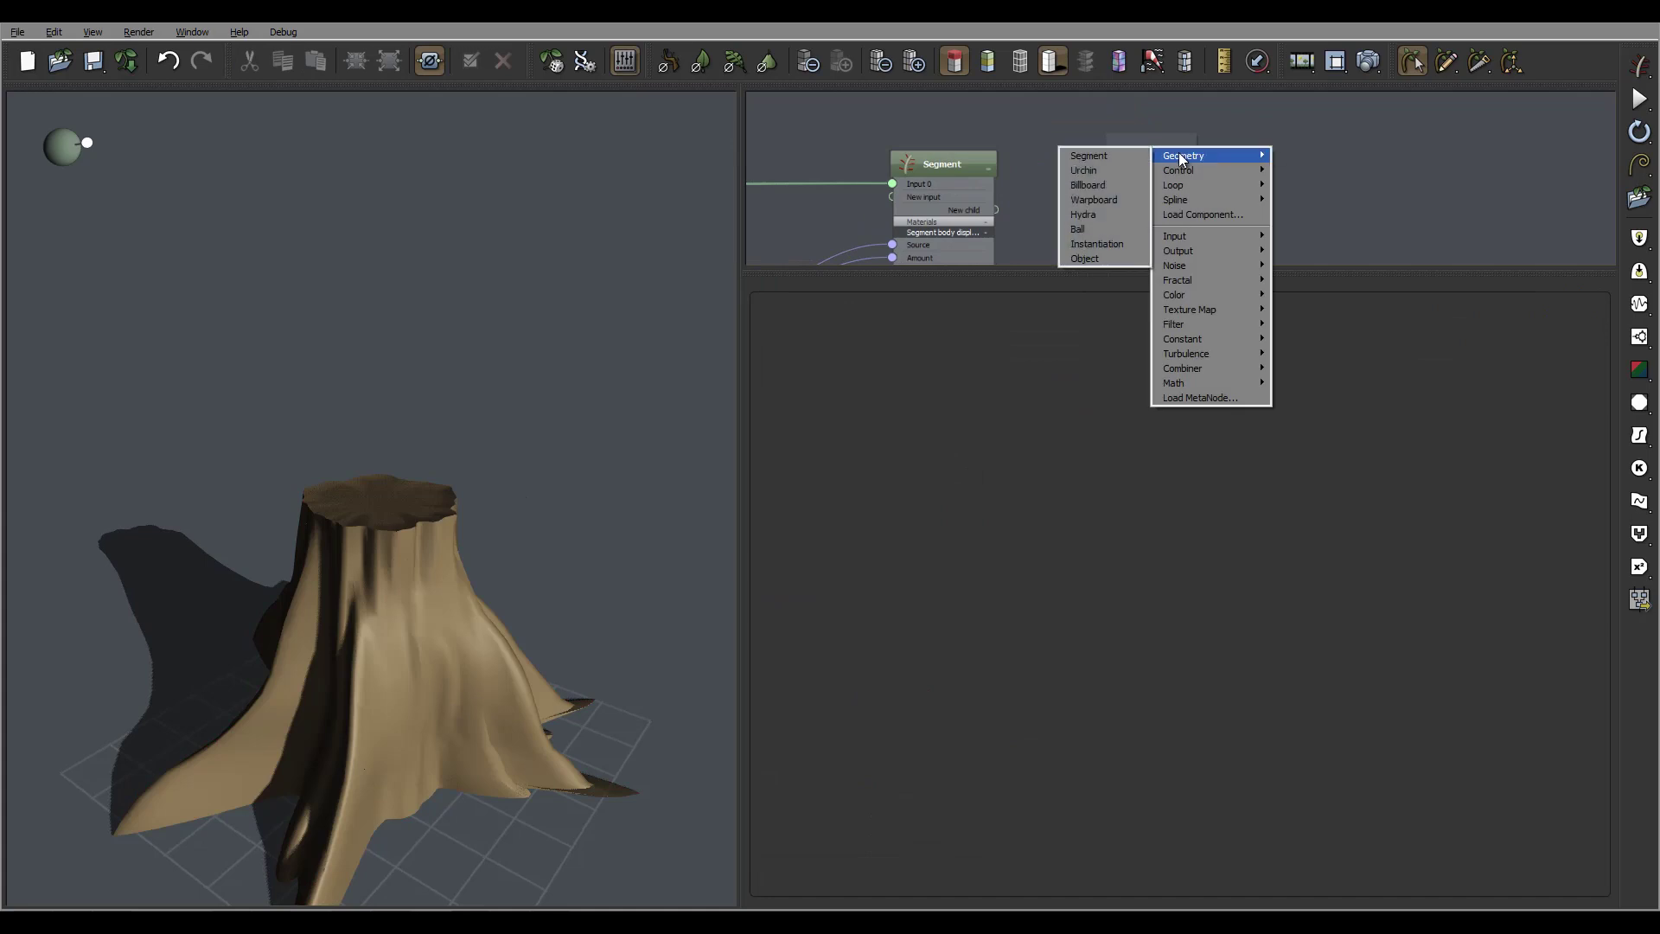
pyautogui.click(1106, 155)
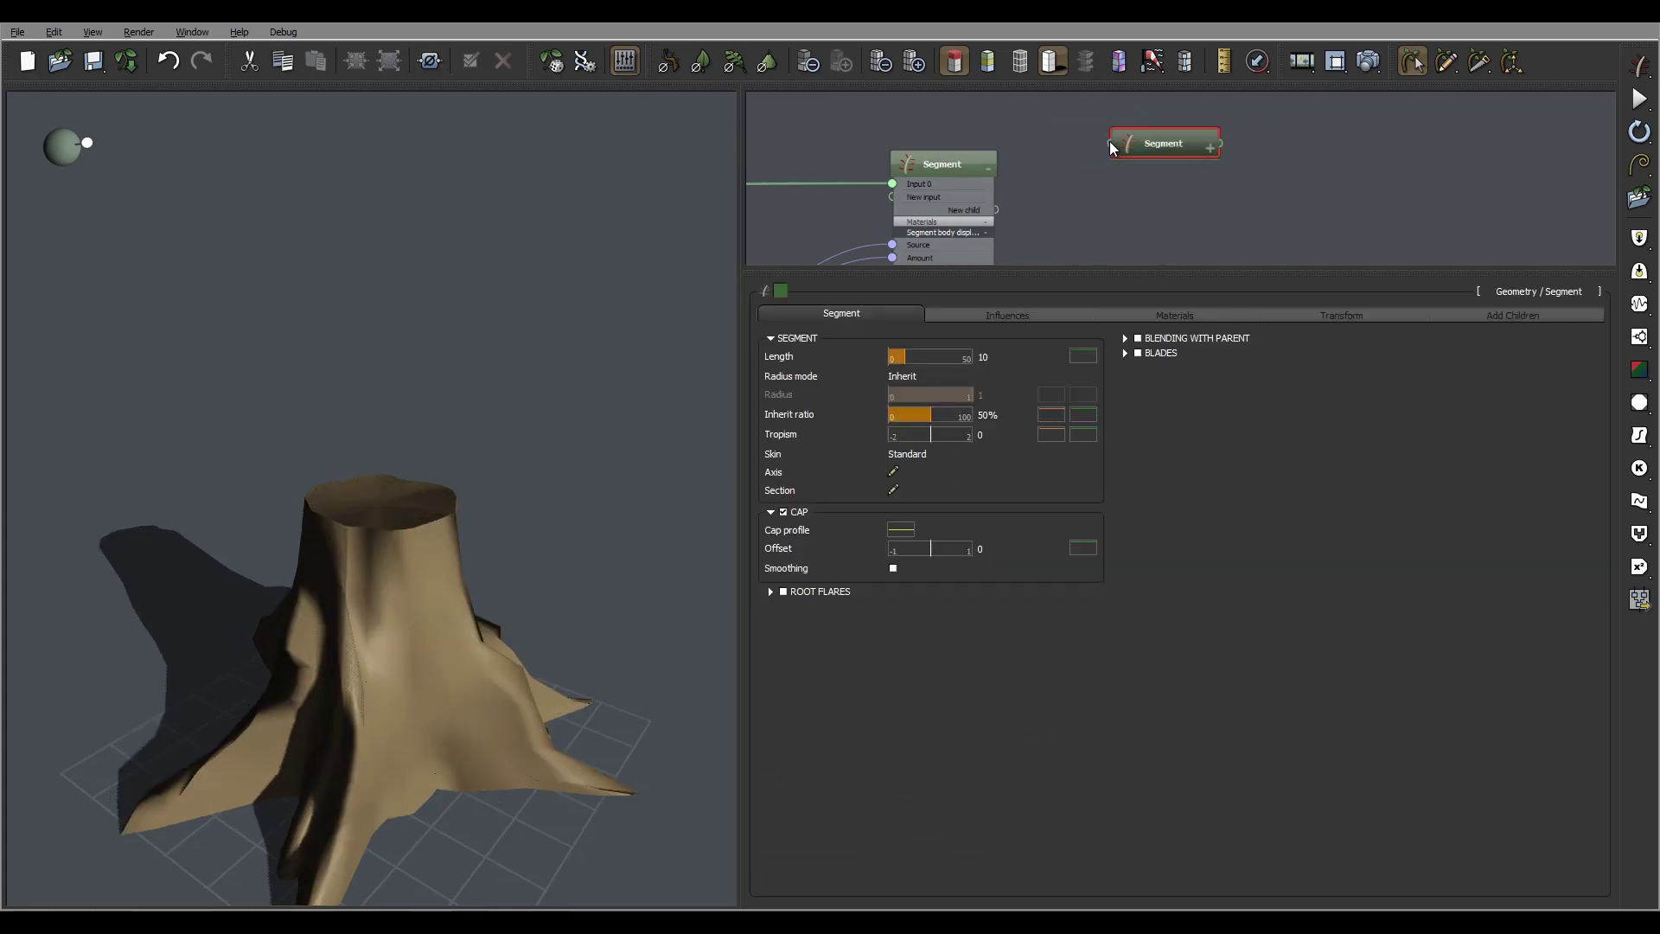
pyautogui.moveTo(1112, 147); pyautogui.dragTo(995, 210)
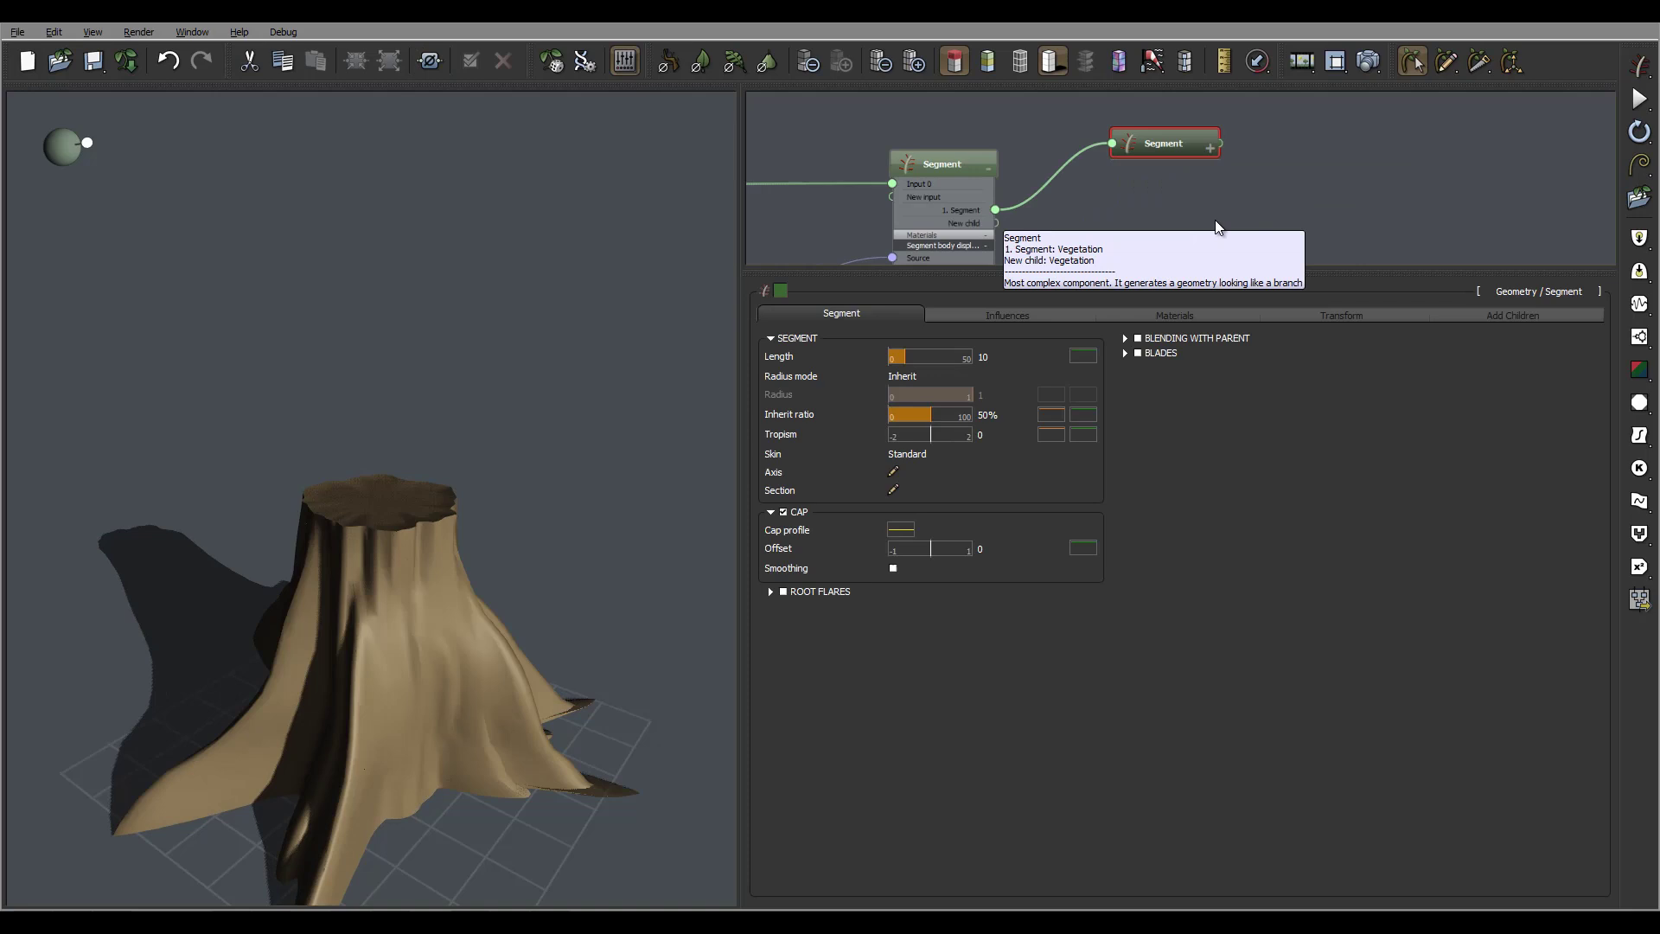
# Set the number of child segments growing from the trunk Segment to 1.
pyautogui.click(944, 158)
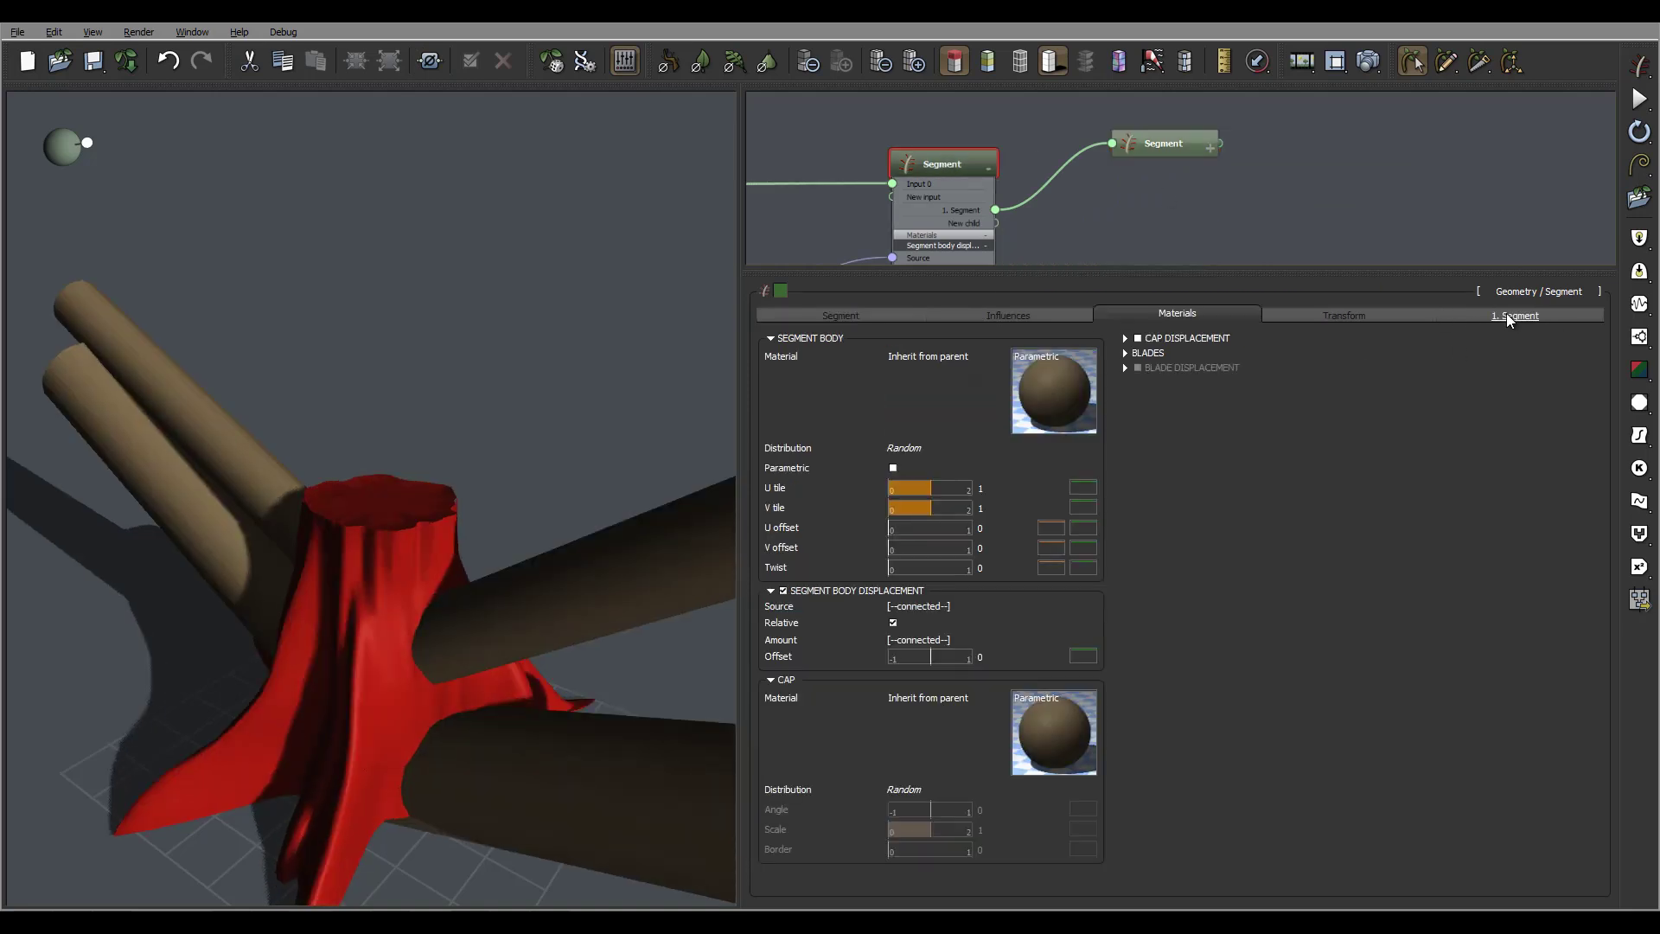
pyautogui.click(1507, 314)
pyautogui.click(995, 358)
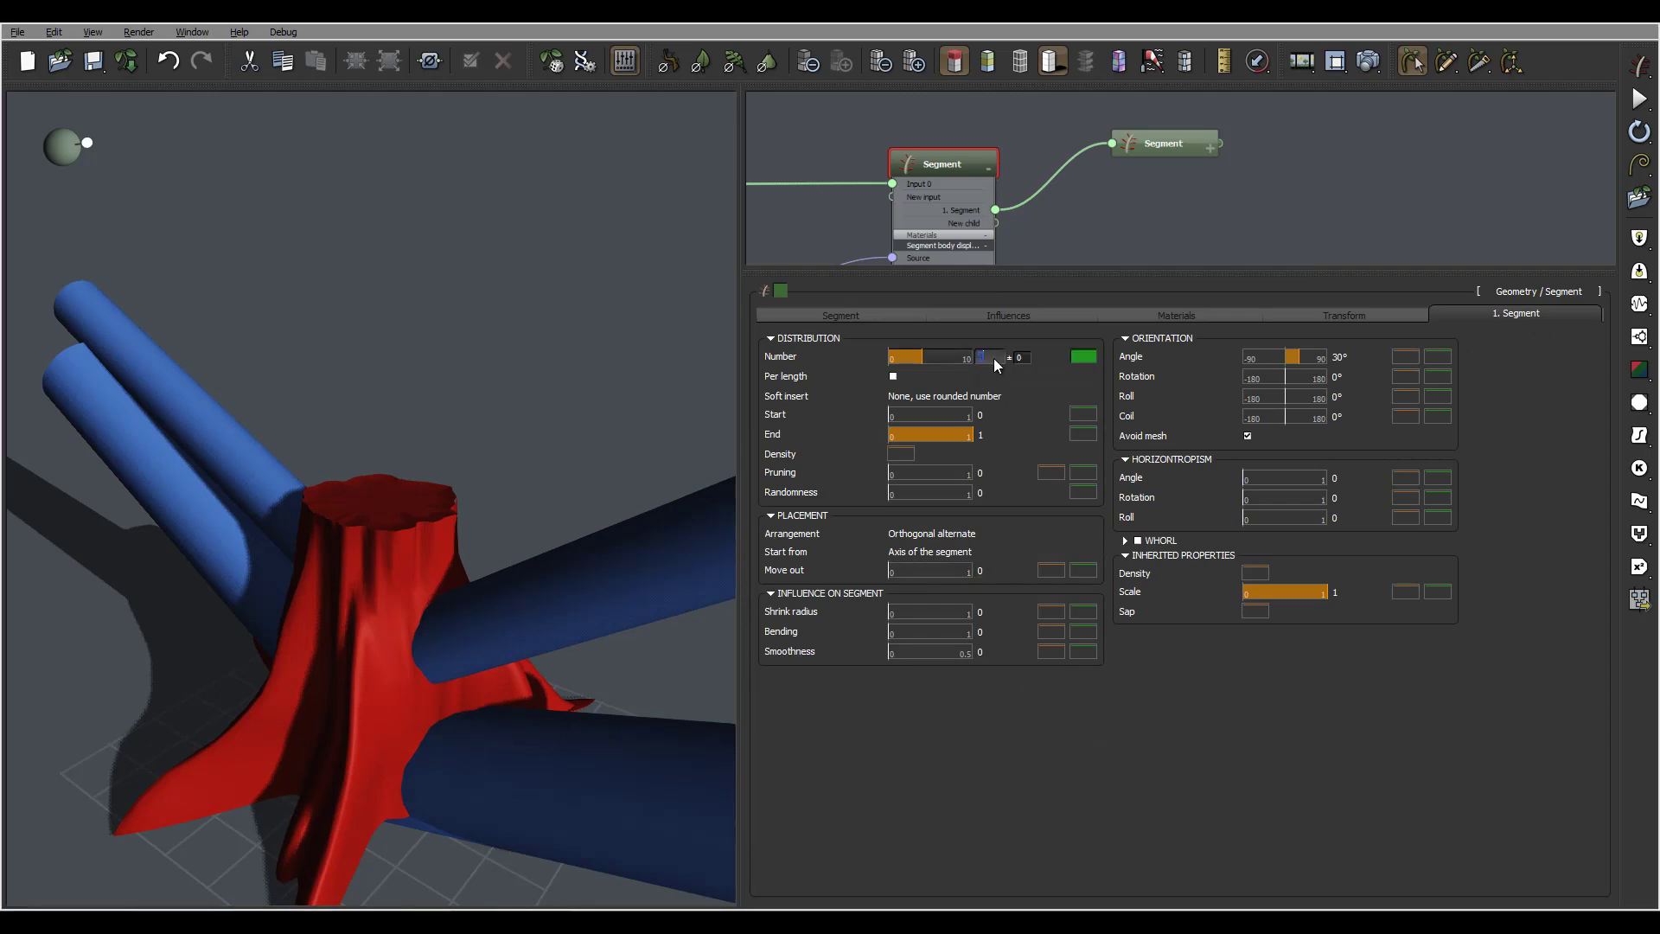
pyautogui.write('1')
pyautogui.press('Return')
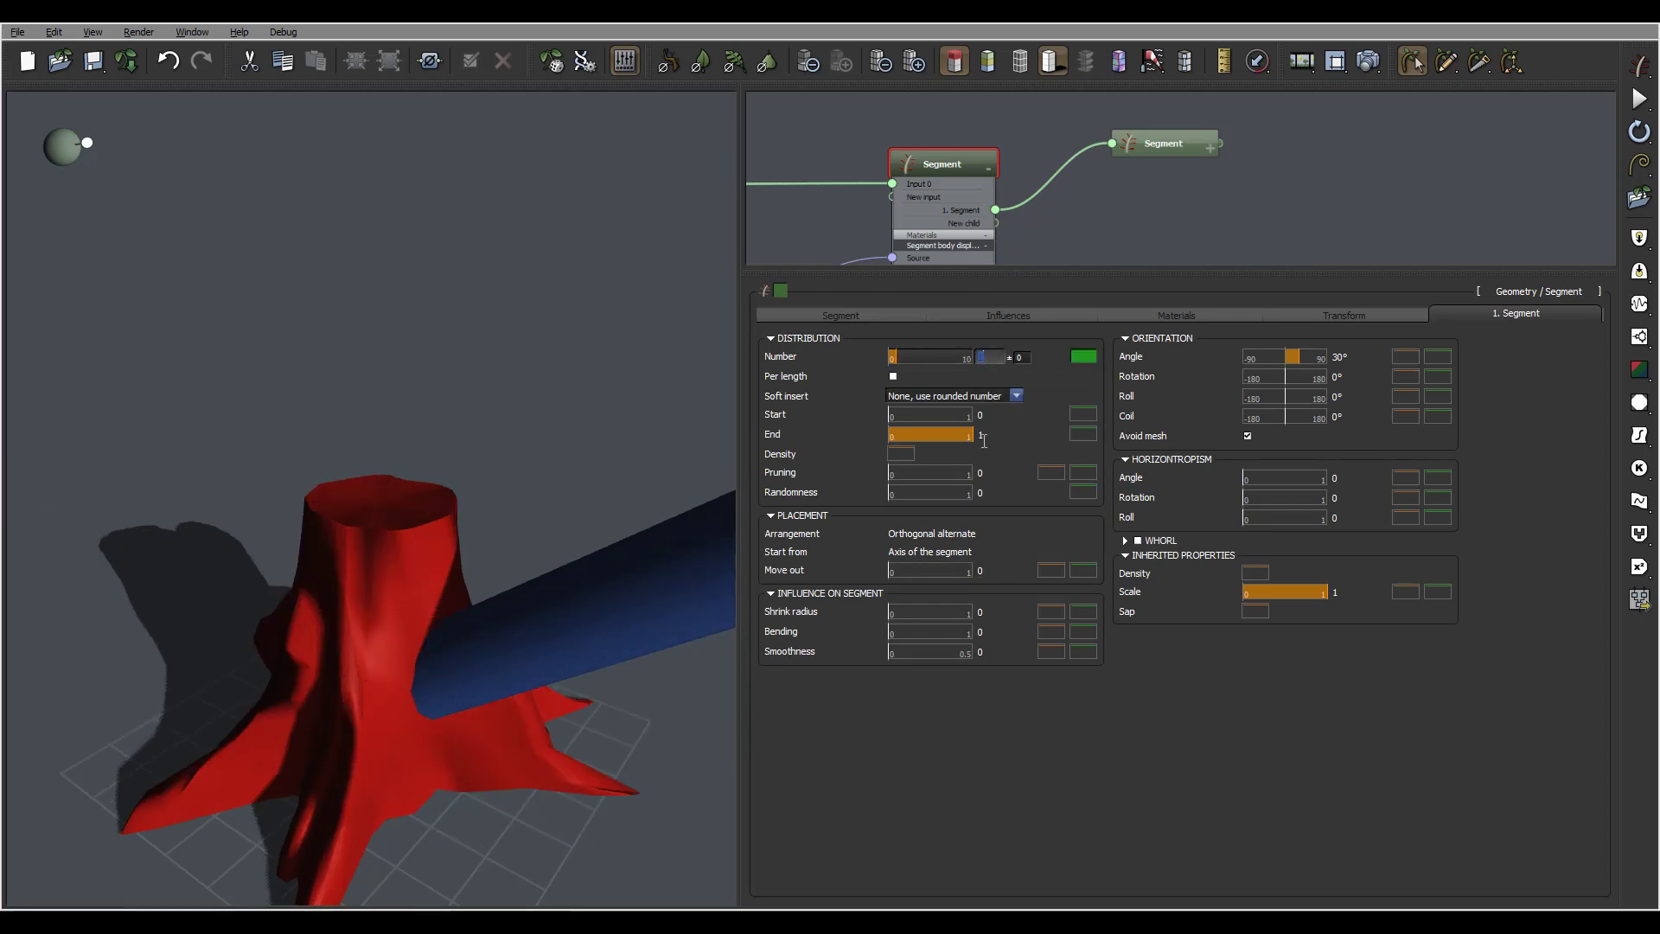
# Raise the start of the child segment's distribution along the trunk to about 0.67.
pyautogui.moveTo(918, 412)
pyautogui.moveTo(919, 413); pyautogui.dragTo(948, 408)
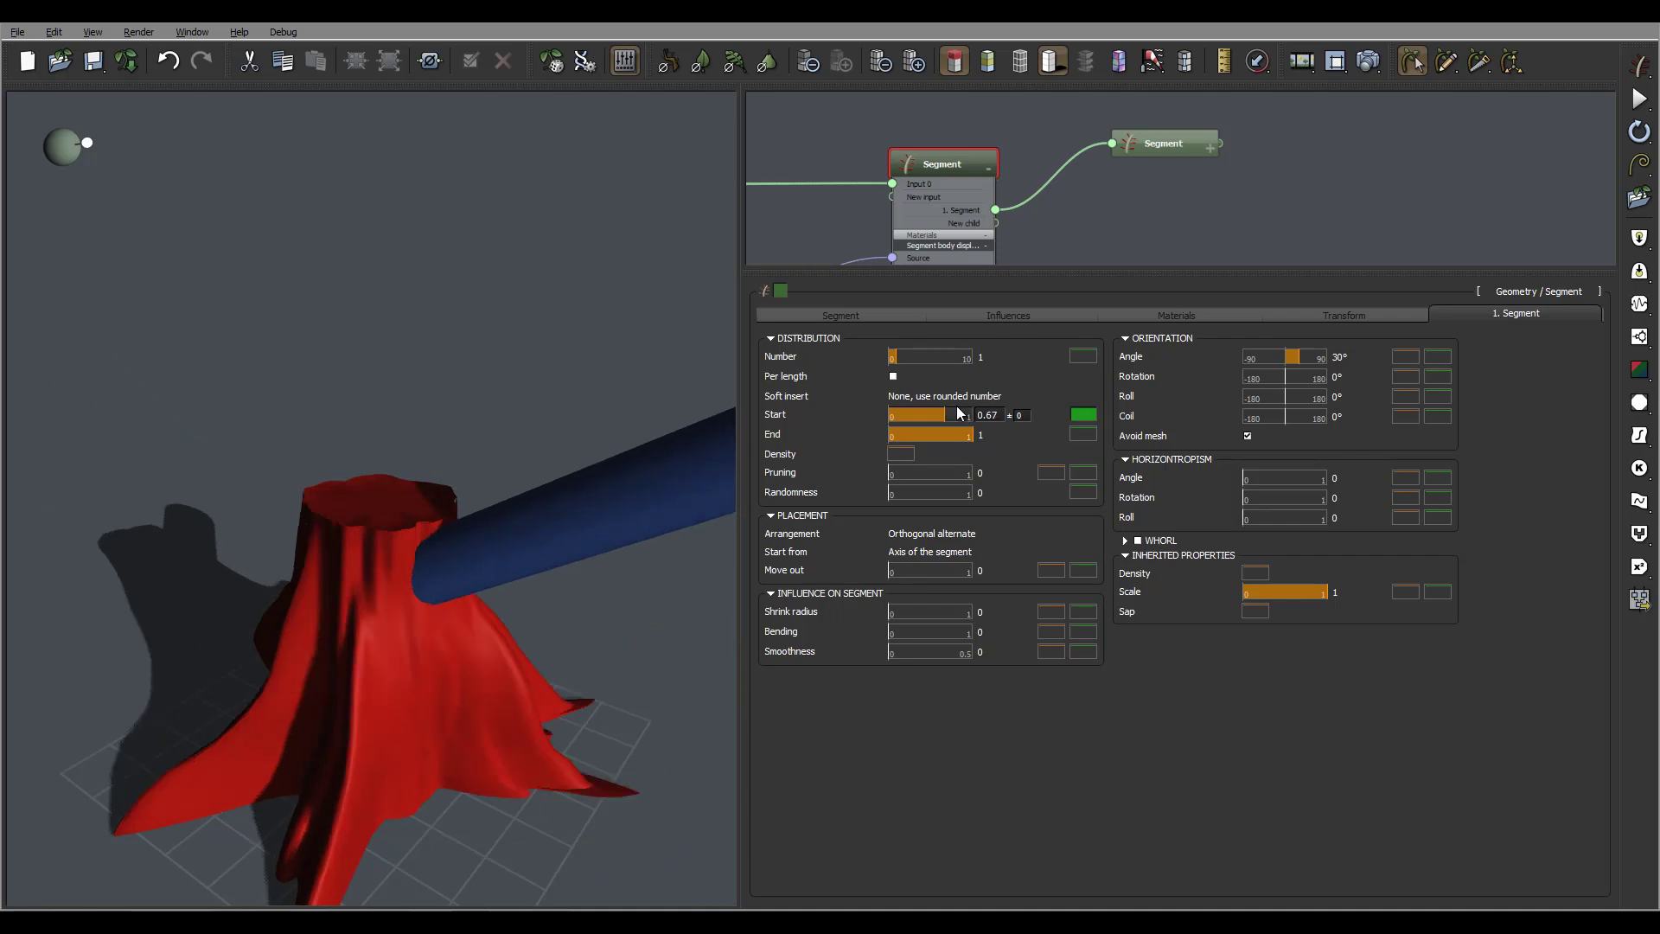
pyautogui.moveTo(599, 477); pyautogui.dragTo(620, 441, button='right')
pyautogui.moveTo(620, 448); pyautogui.dragTo(617, 469)
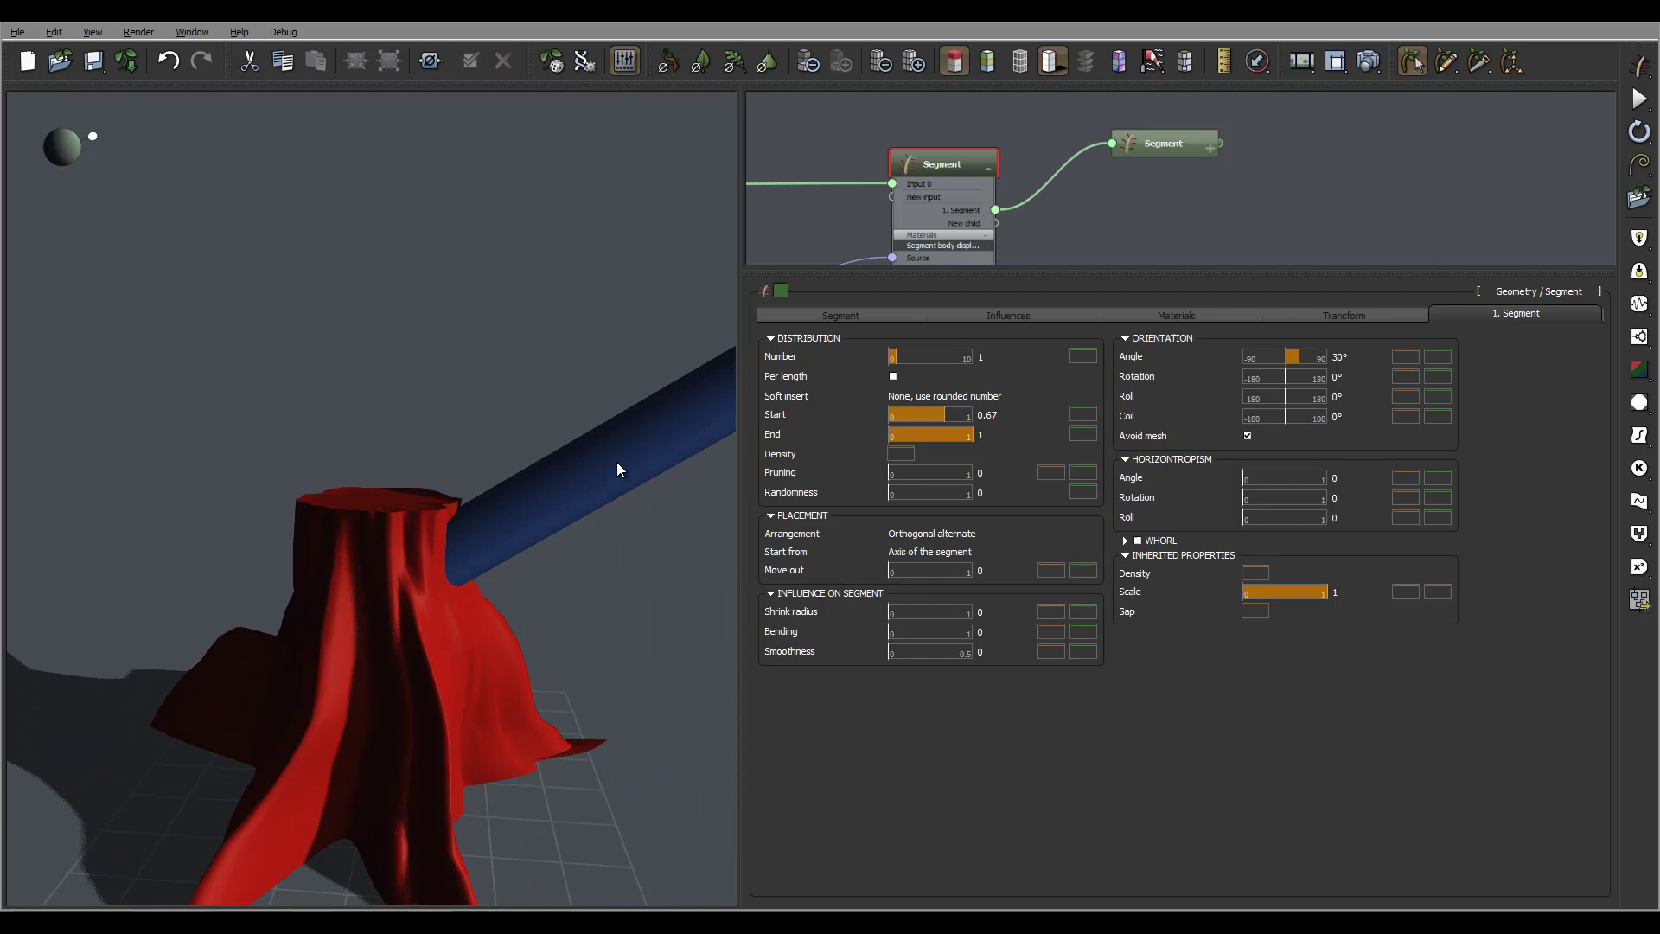
# Set the child Segment's length to 5 and its tropism to -20.
pyautogui.click(1191, 138)
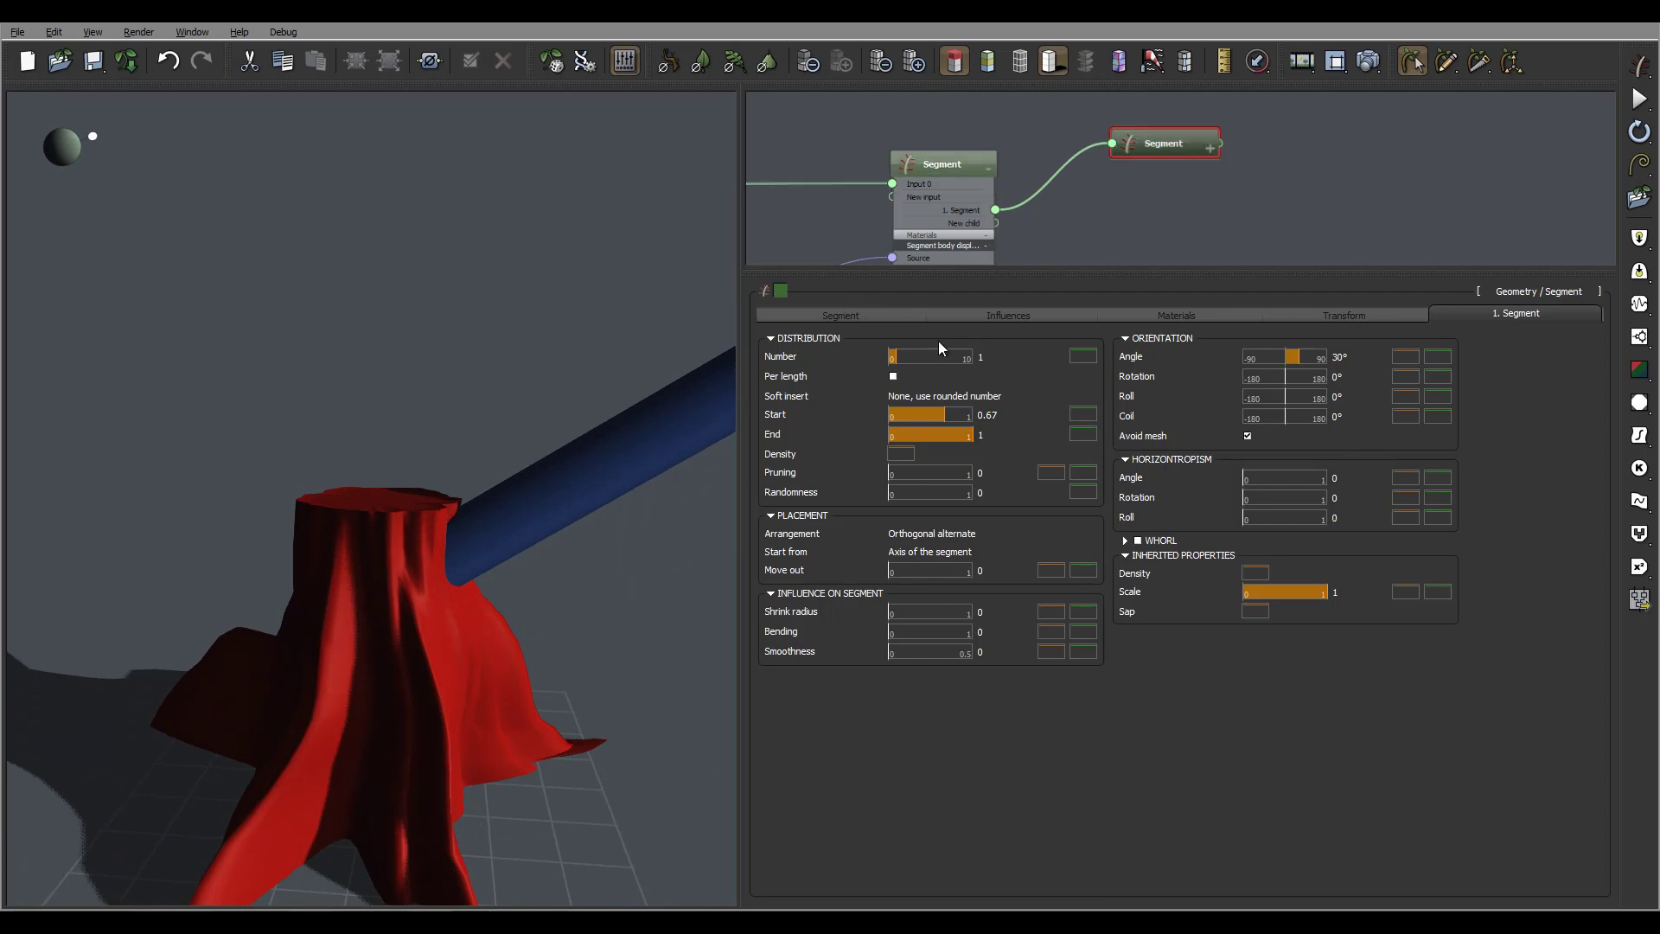
pyautogui.click(897, 317)
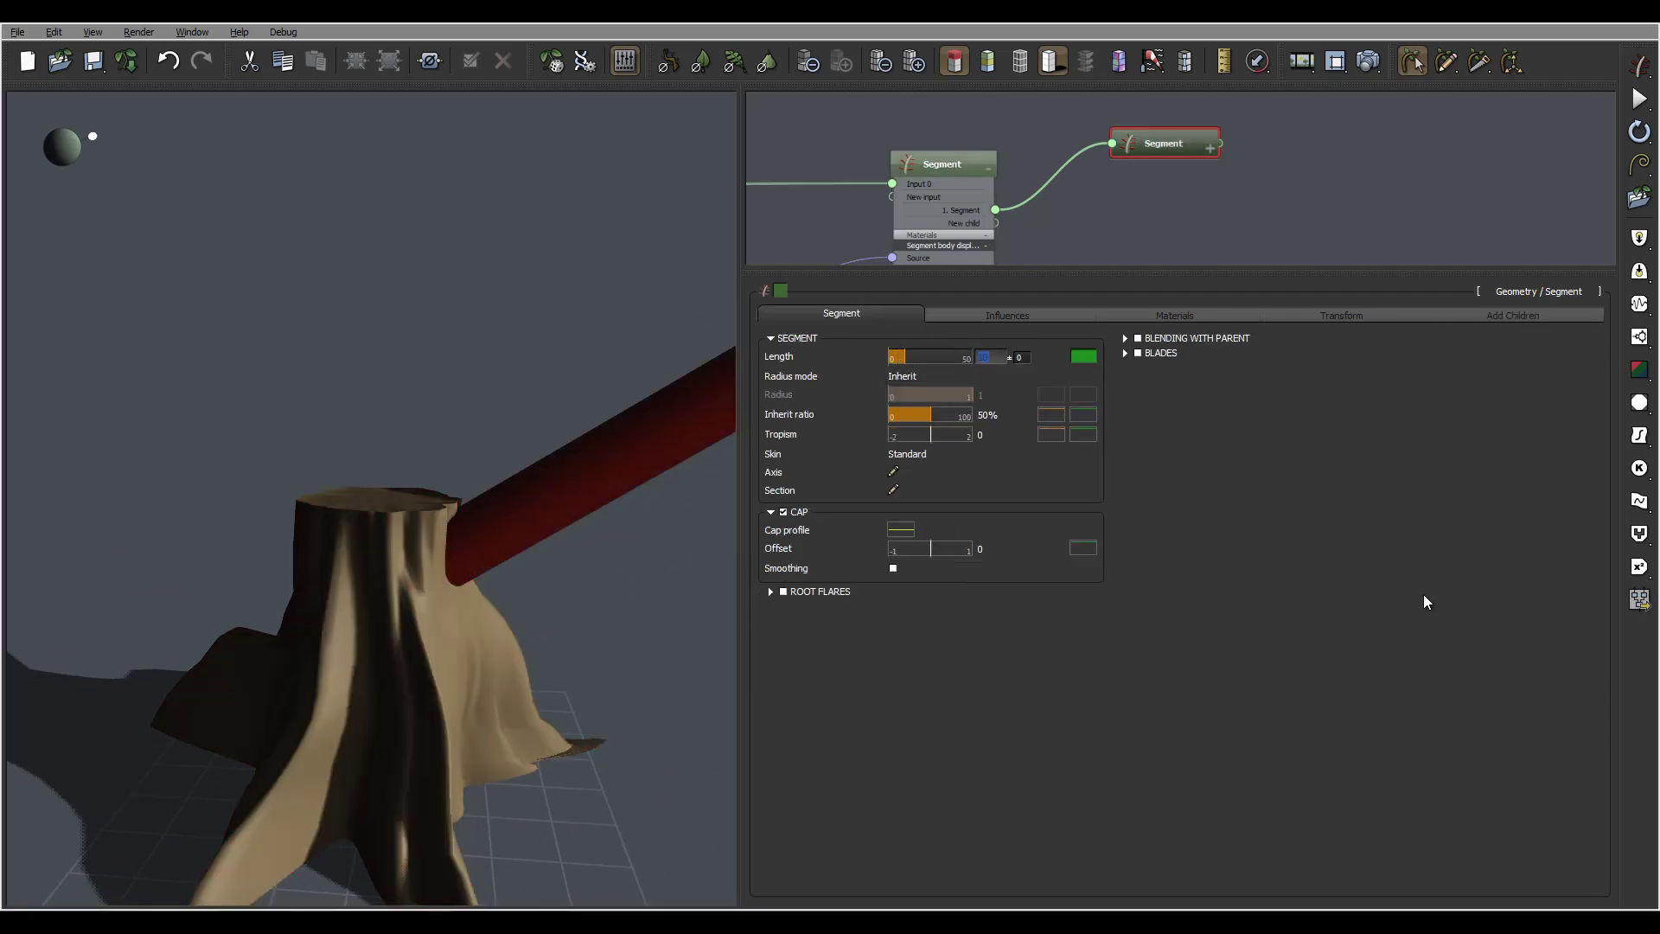
pyautogui.press('Return')
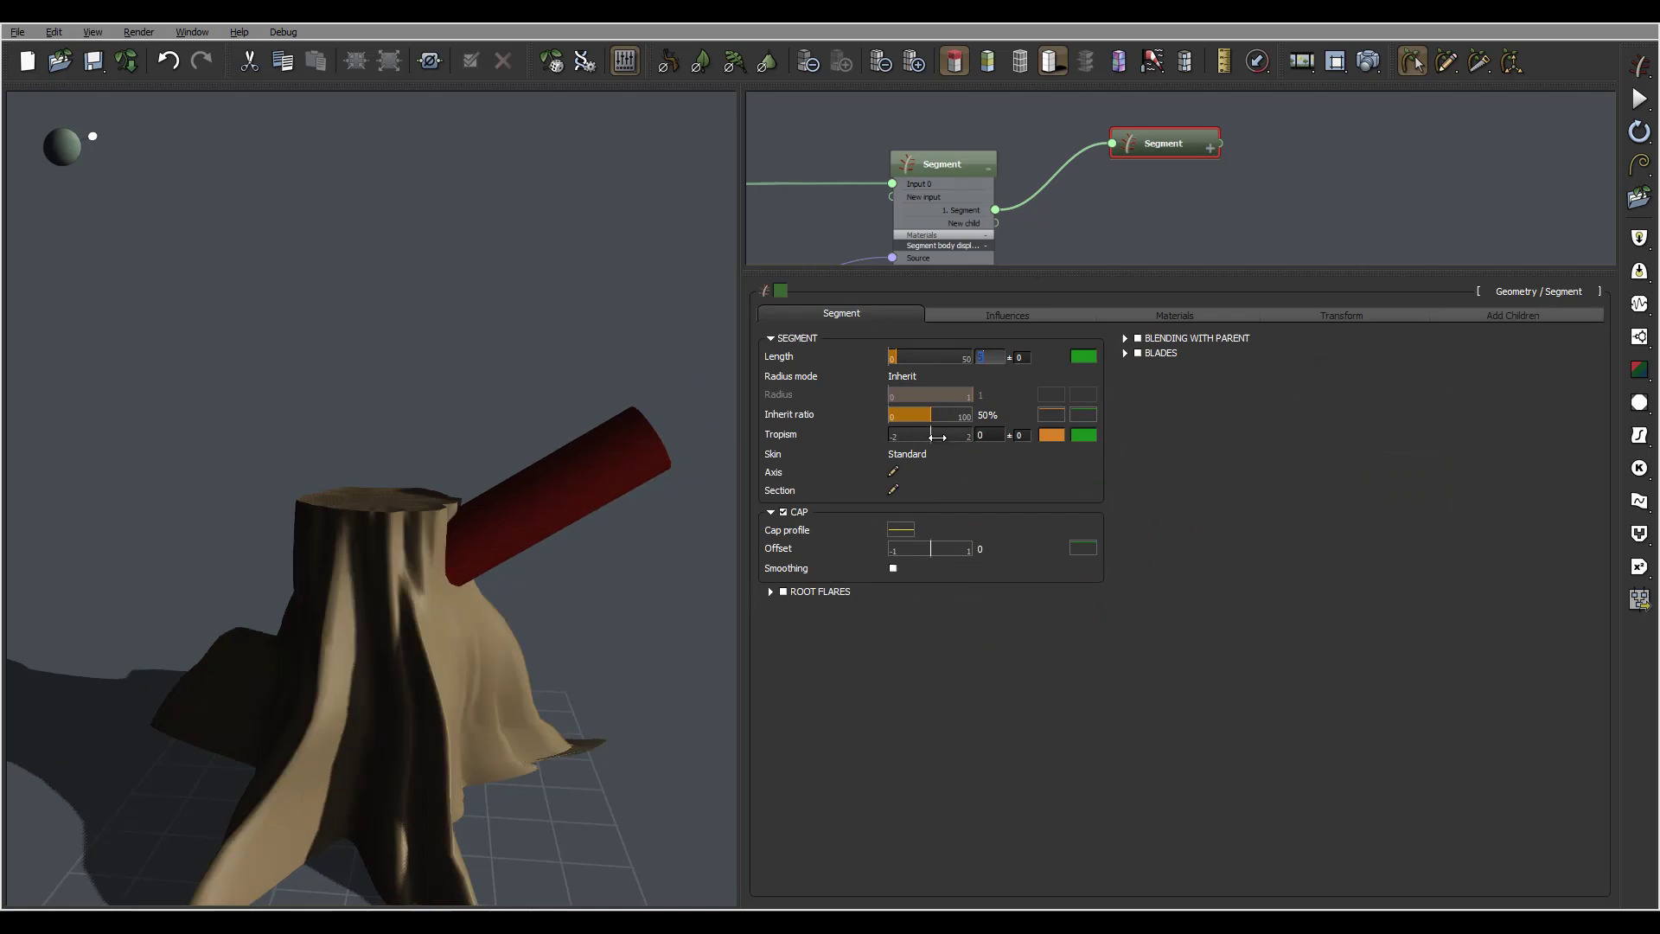
pyautogui.click(992, 435)
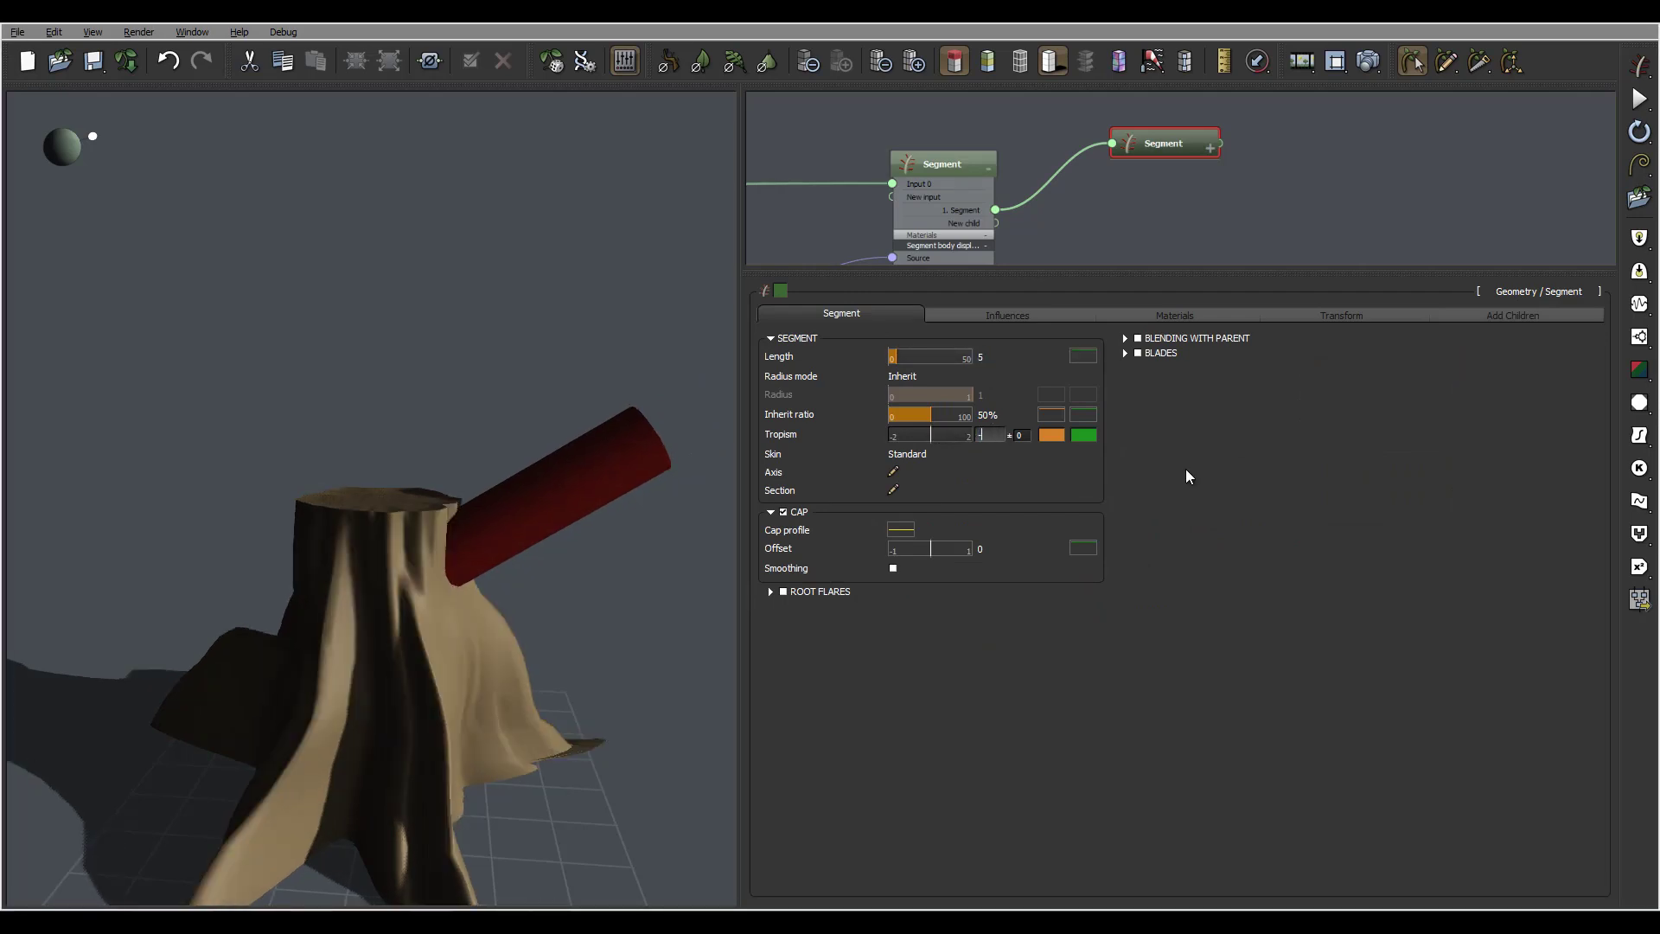
pyautogui.write('-20')
pyautogui.press('Return')
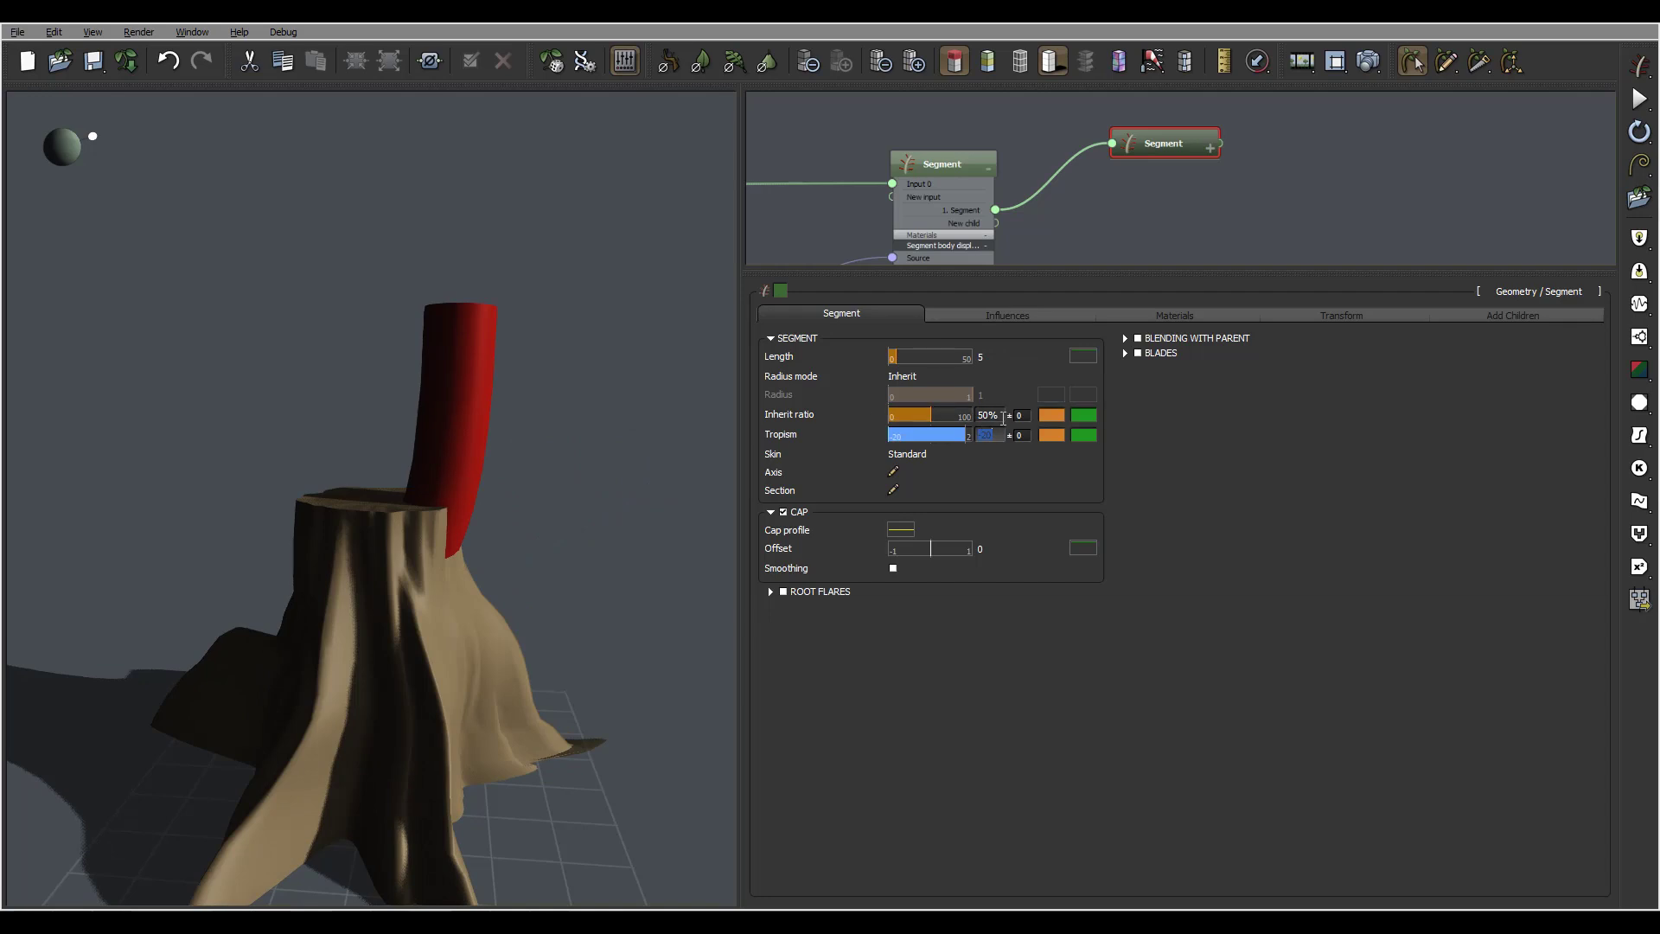
# Set the child Segment's inherit ratio to 10%.
pyautogui.click(1003, 415)
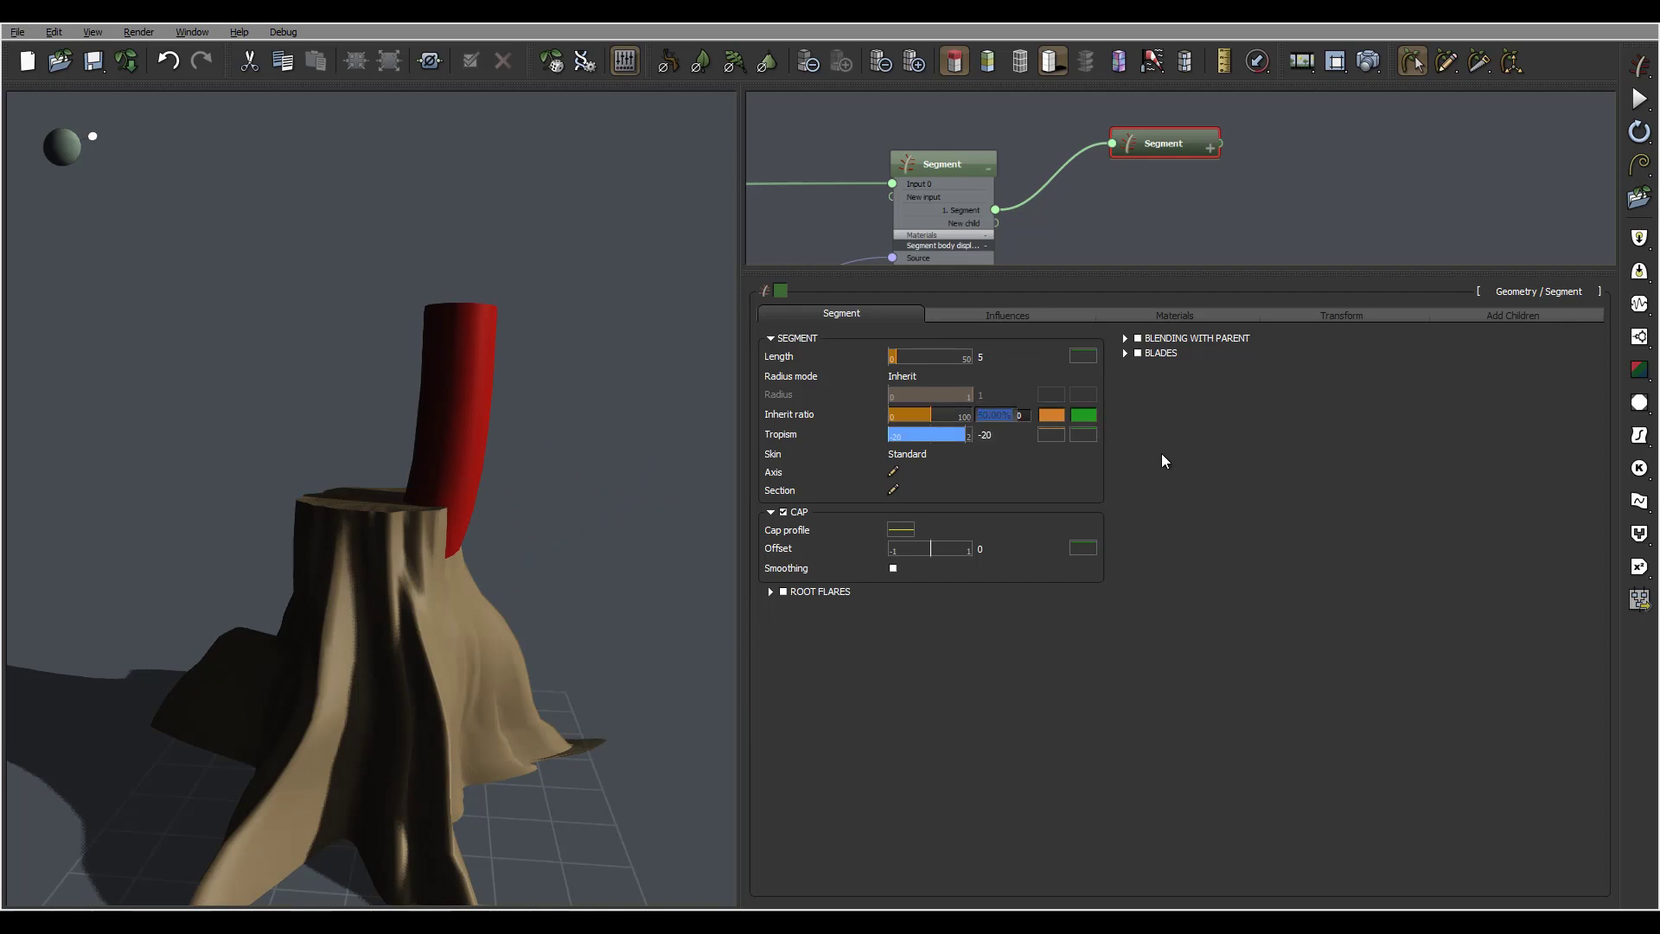
pyautogui.write('10')
pyautogui.press('Return')
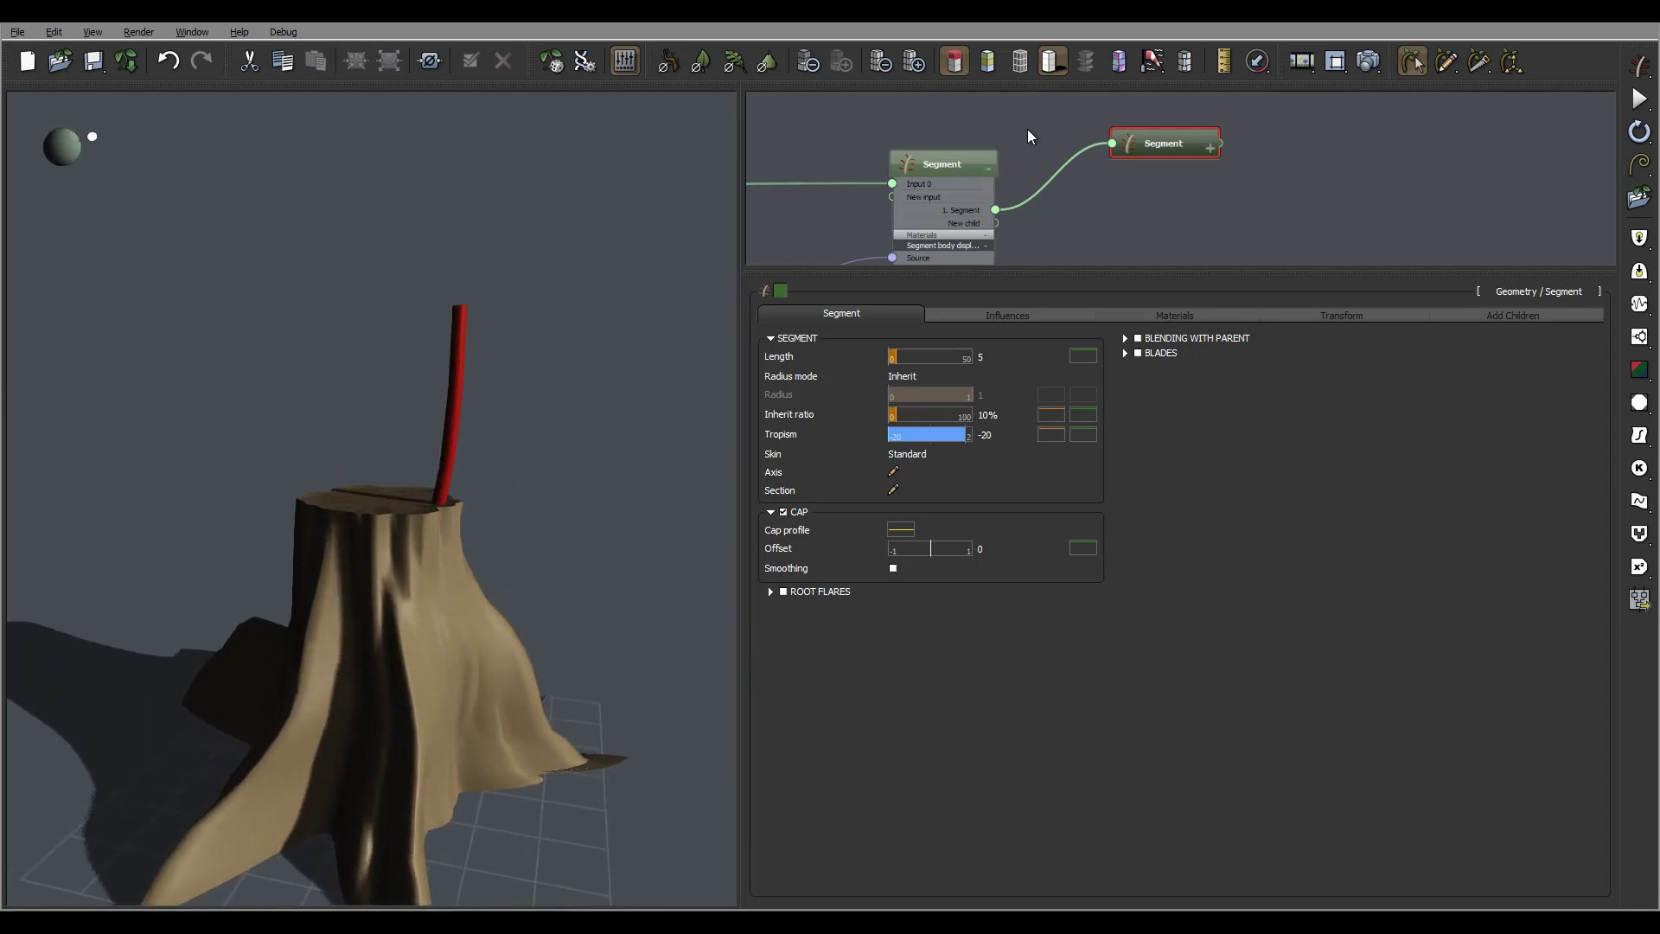
# Limit the child's distribution along the trunk Segment to a start of about 0.46 and an end of about 0.73.
pyautogui.click(962, 160)
pyautogui.click(1563, 340)
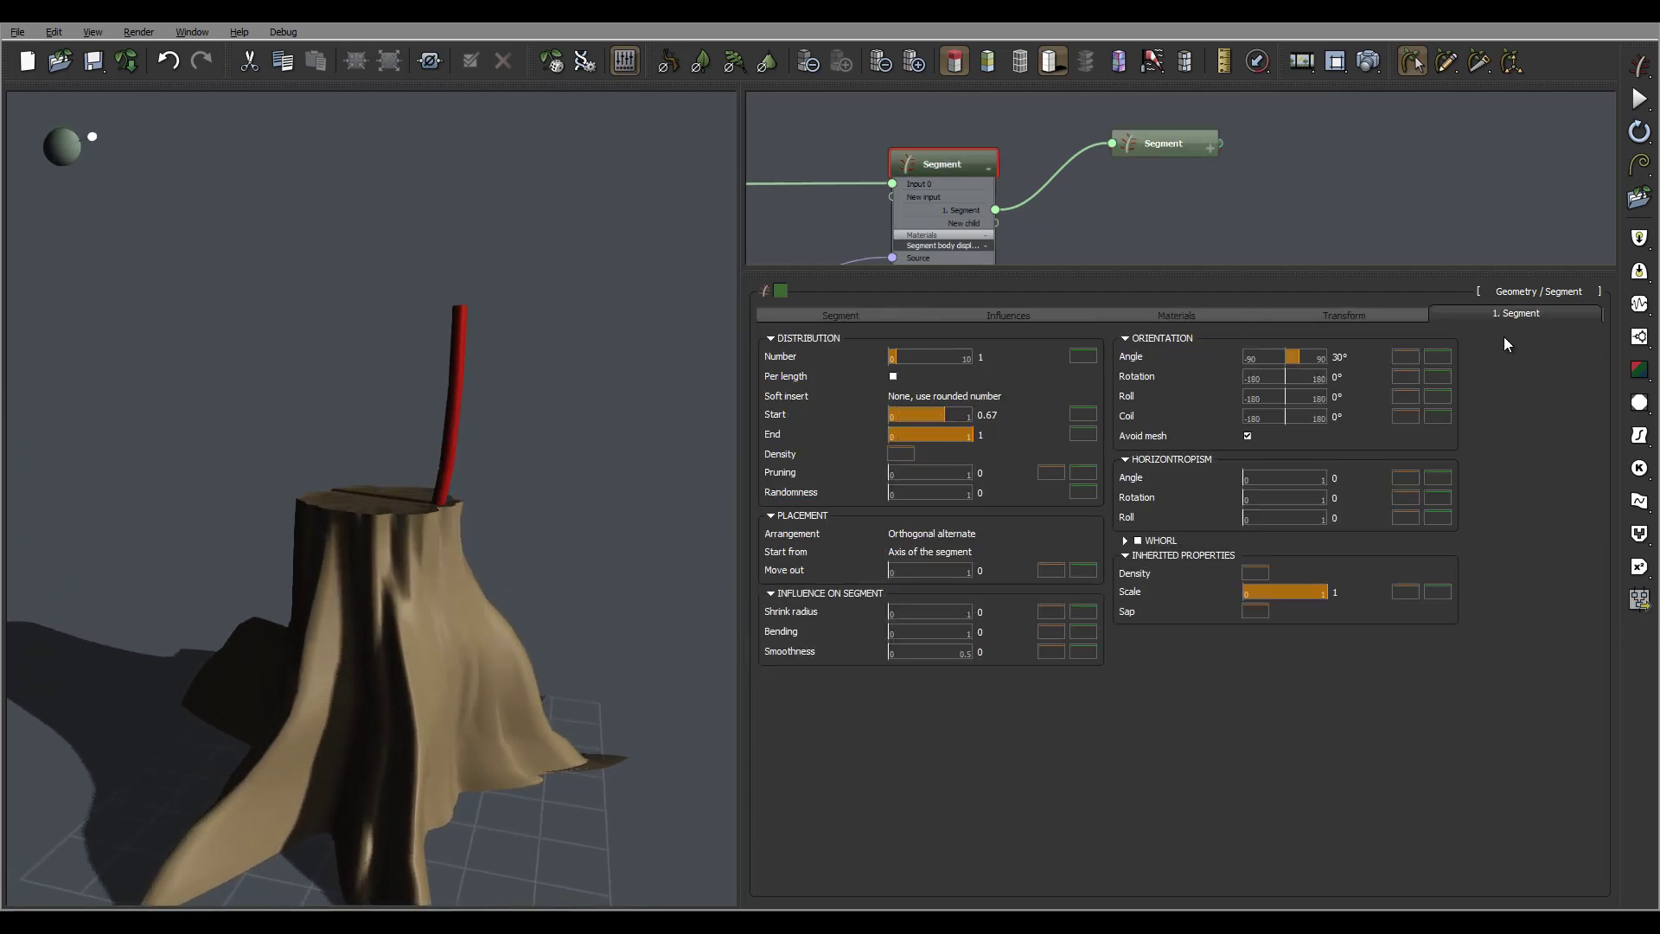
pyautogui.click(938, 434)
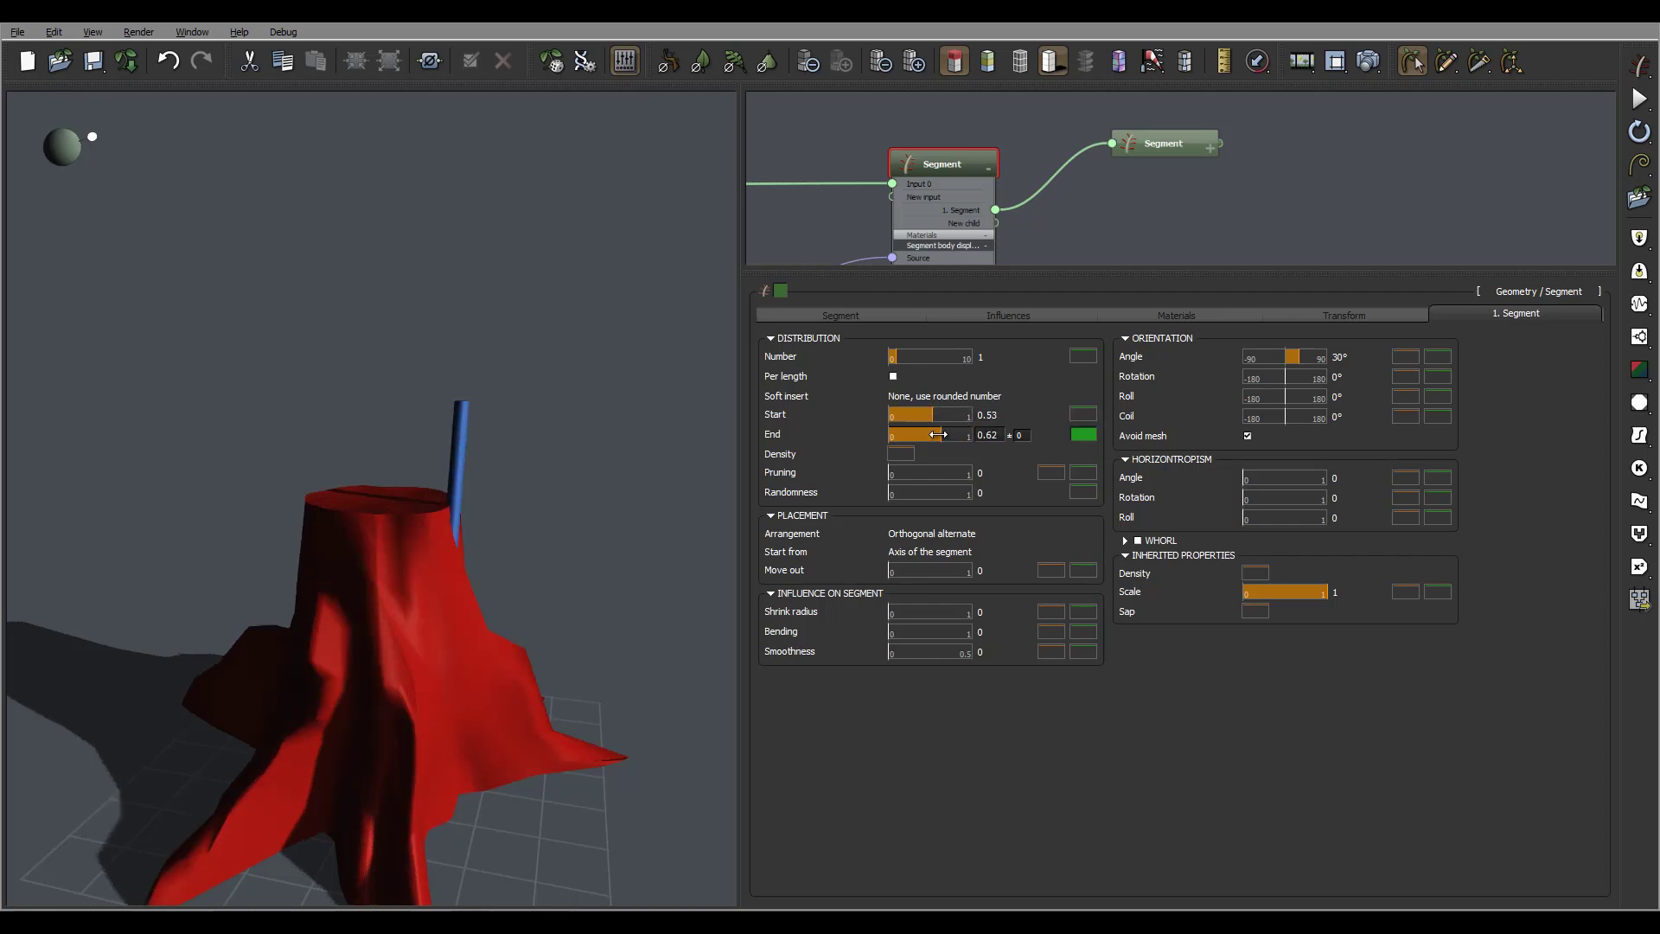
pyautogui.moveTo(931, 414); pyautogui.dragTo(950, 438)
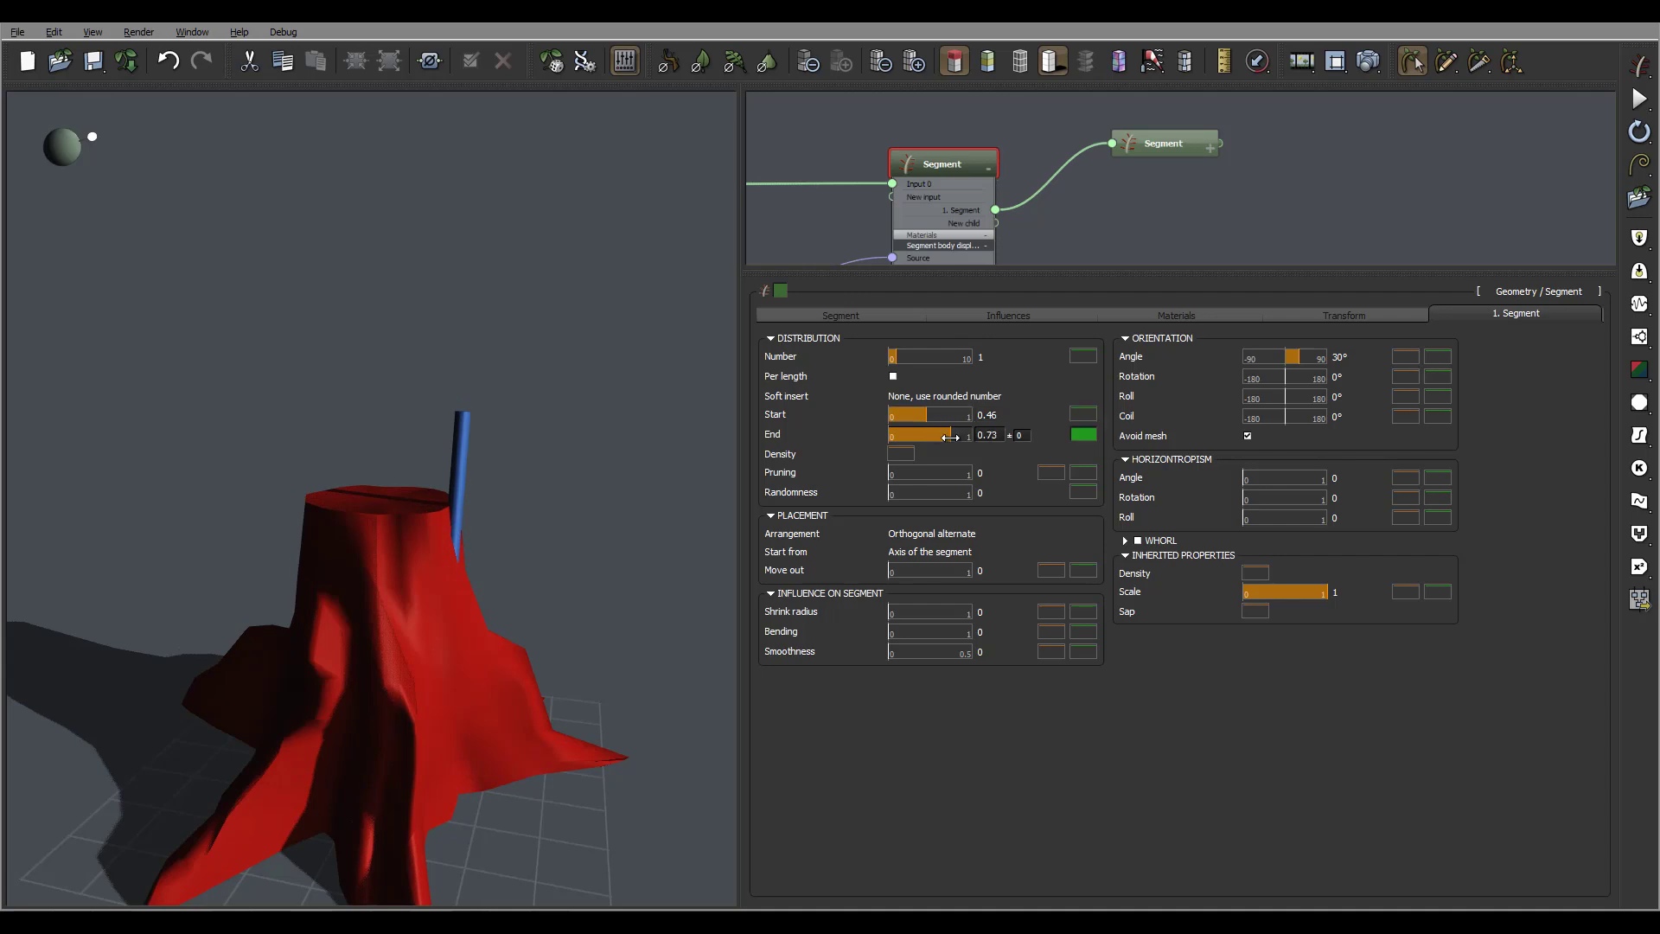
# Set the child Segment's tropism to -10 and its distribution along the trunk to start at about 0.73 and end at about 0.85.
pyautogui.click(1194, 138)
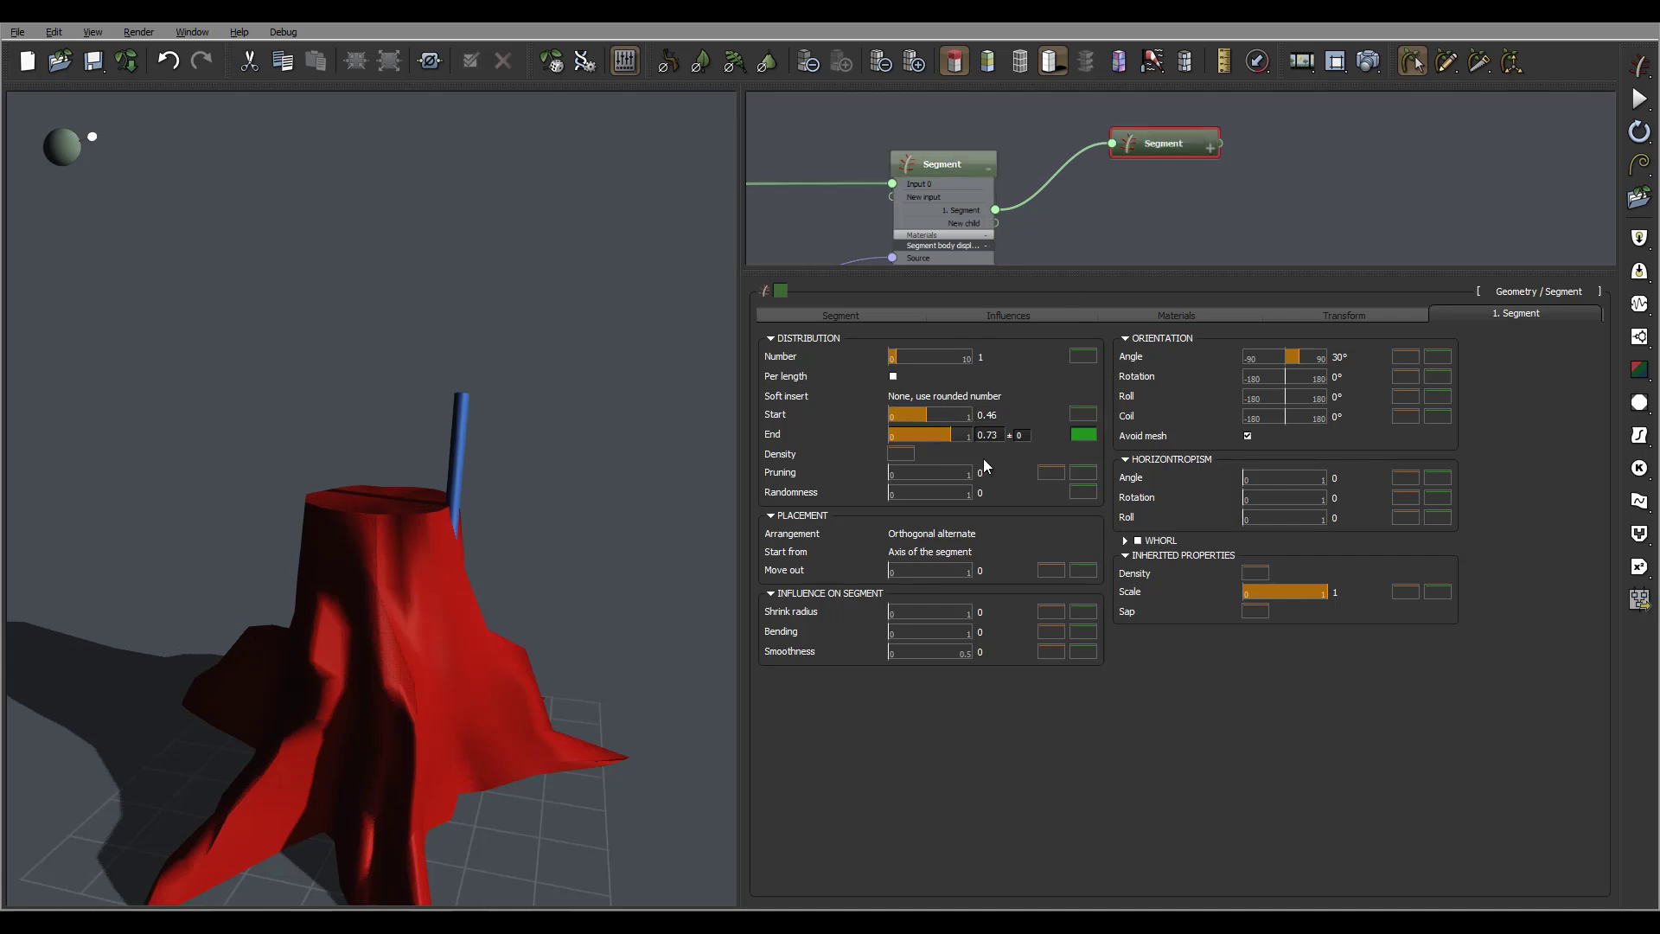
pyautogui.write('-10')
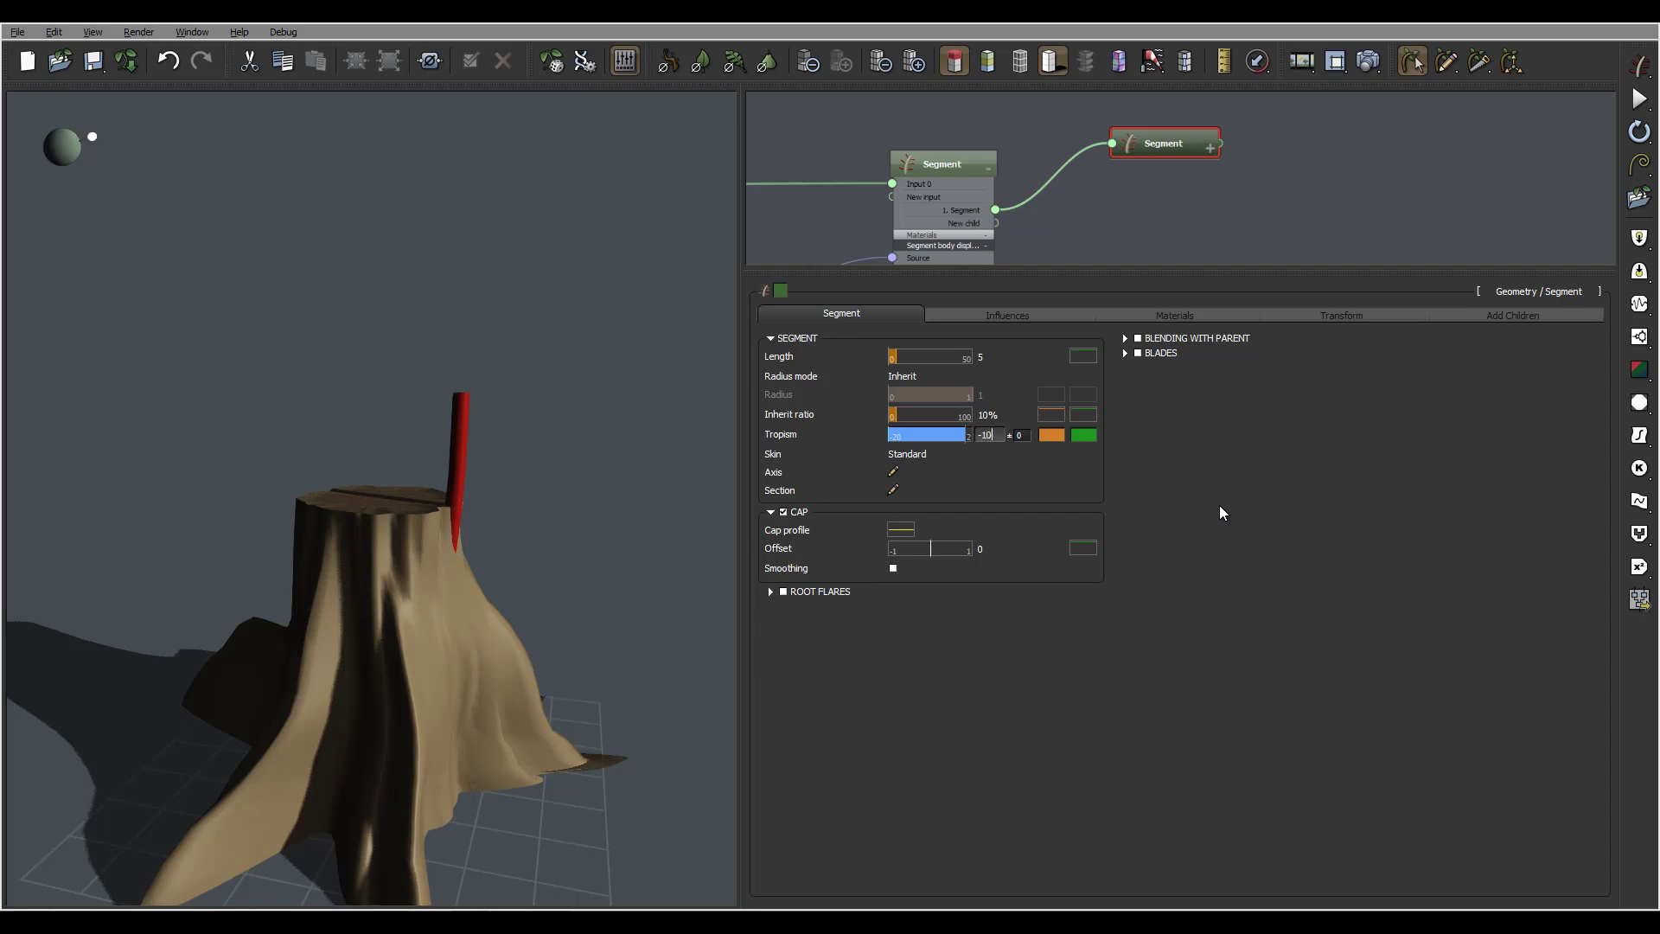
pyautogui.press('Return')
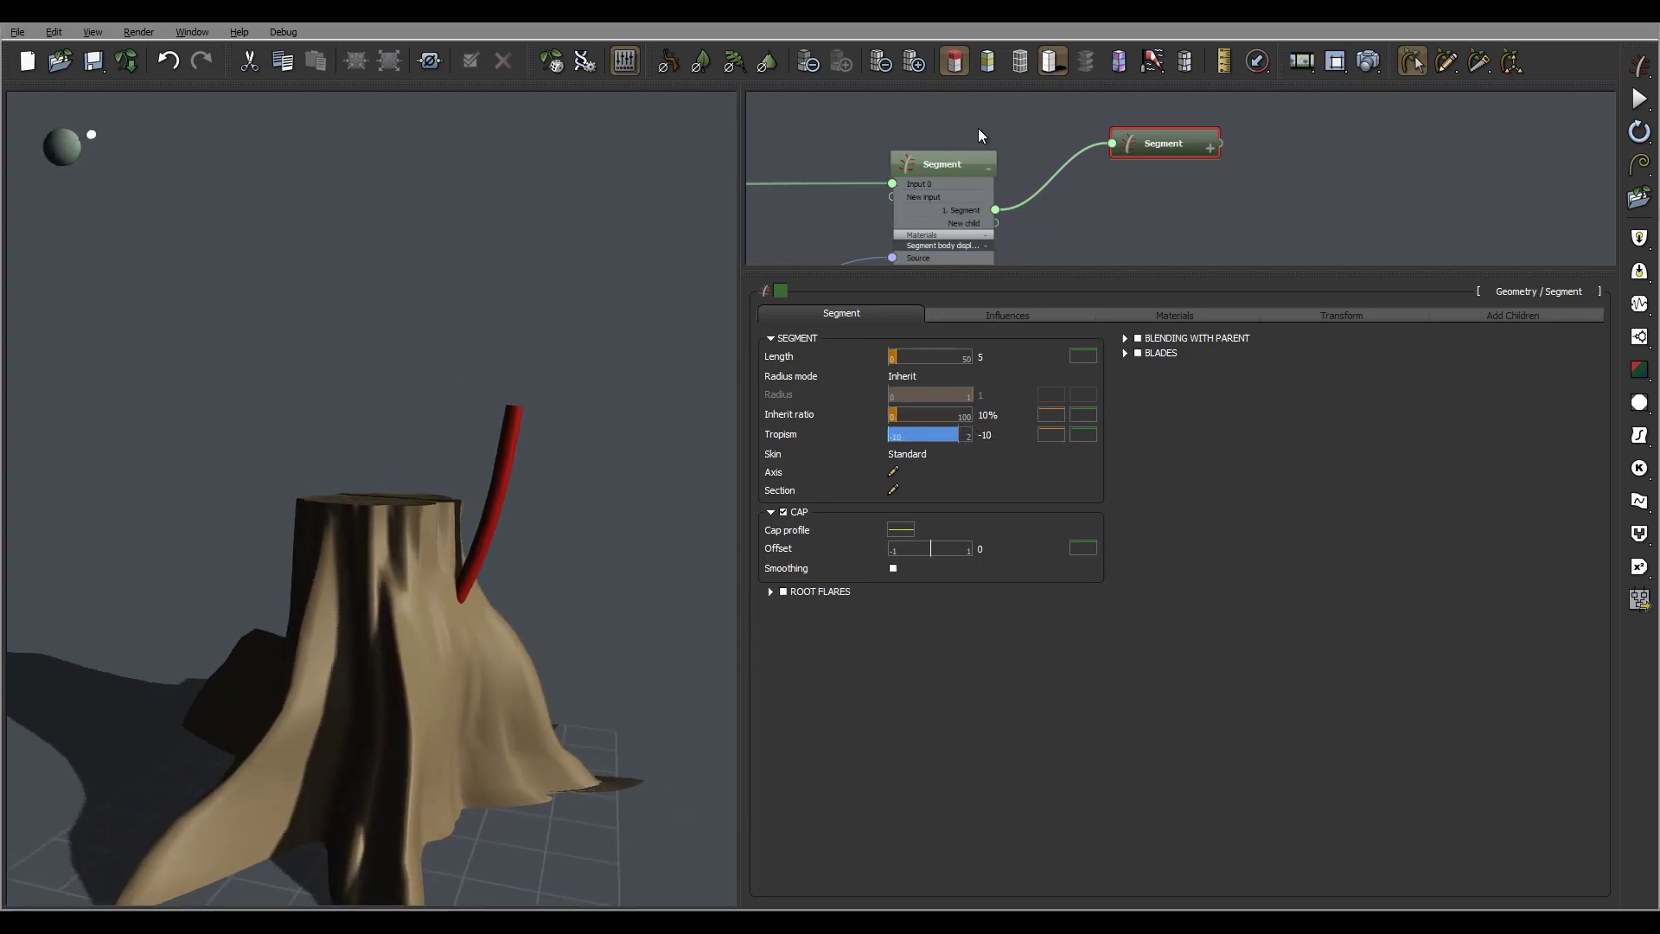
pyautogui.click(947, 164)
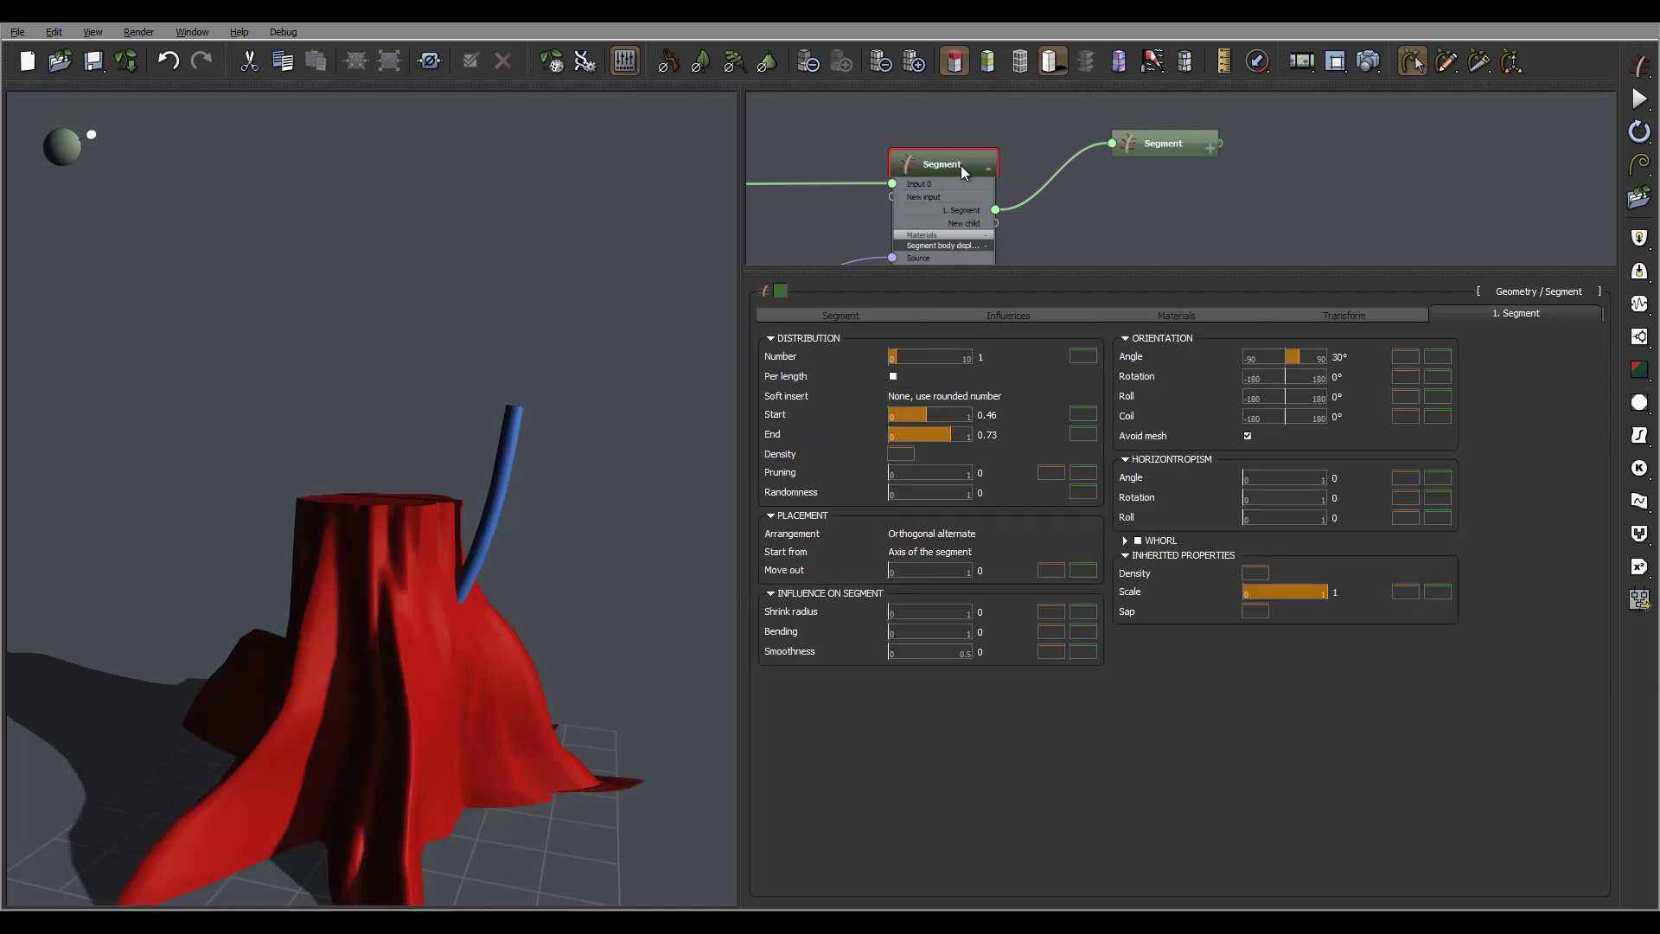
pyautogui.moveTo(943, 416)
pyautogui.mouseDown()
pyautogui.moveTo(962, 434)
pyautogui.moveTo(948, 414)
pyautogui.mouseUp()
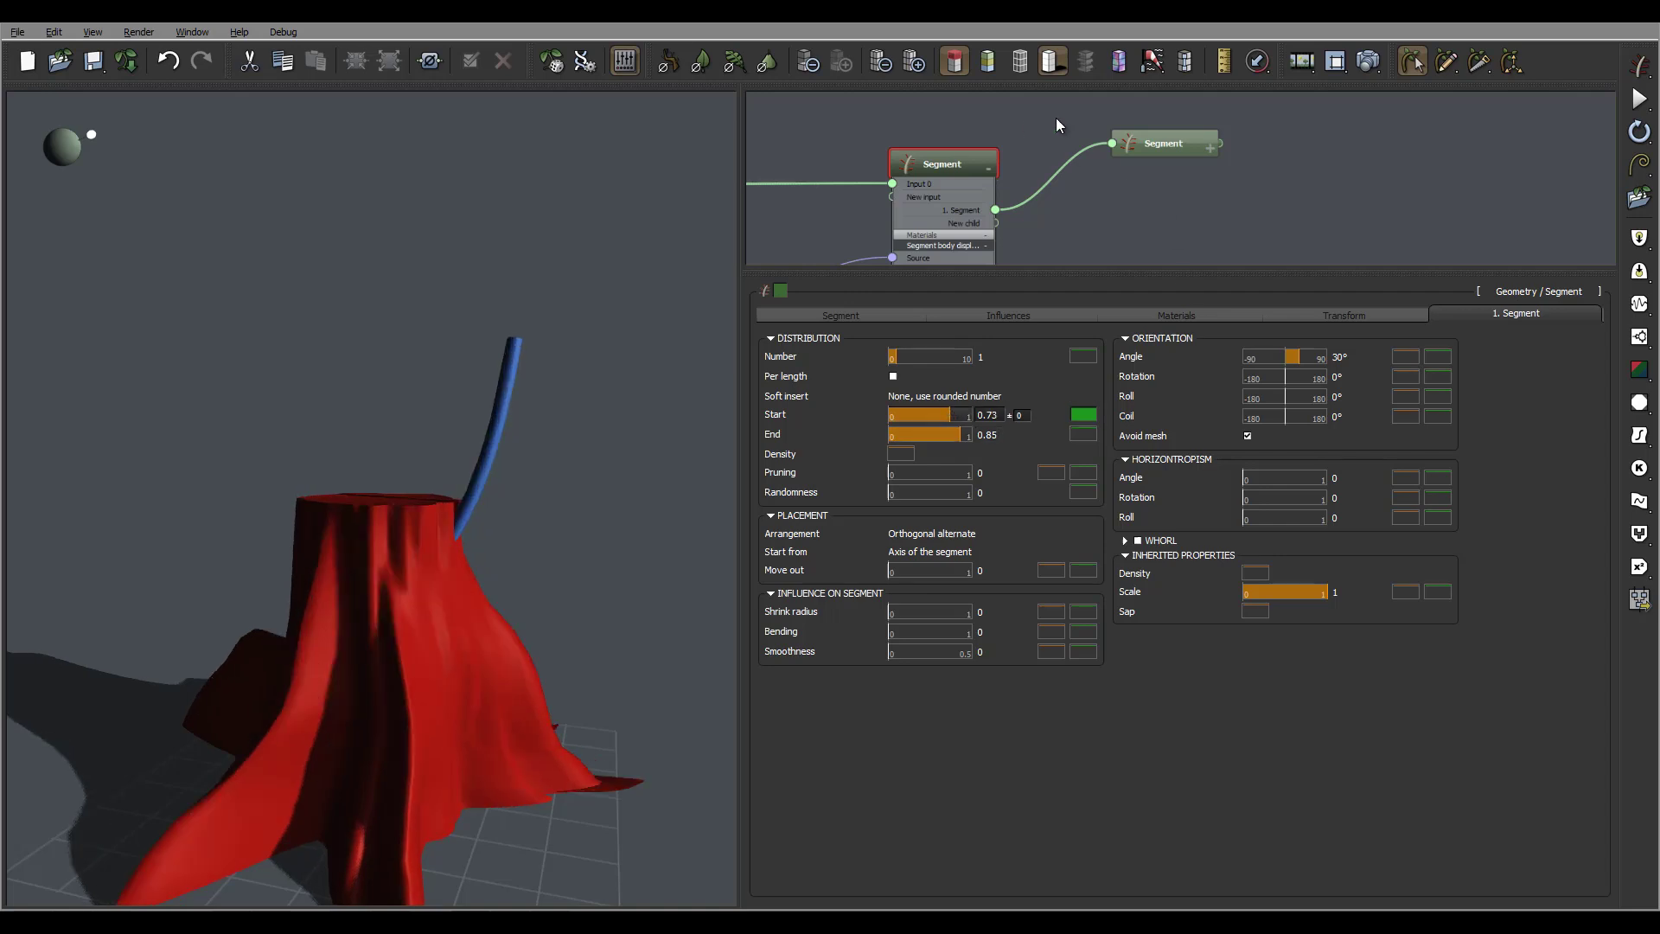
# Taper the child Segment by lowering the end keypoint of its inherit ratio profile to about 0.4.
pyautogui.click(1163, 140)
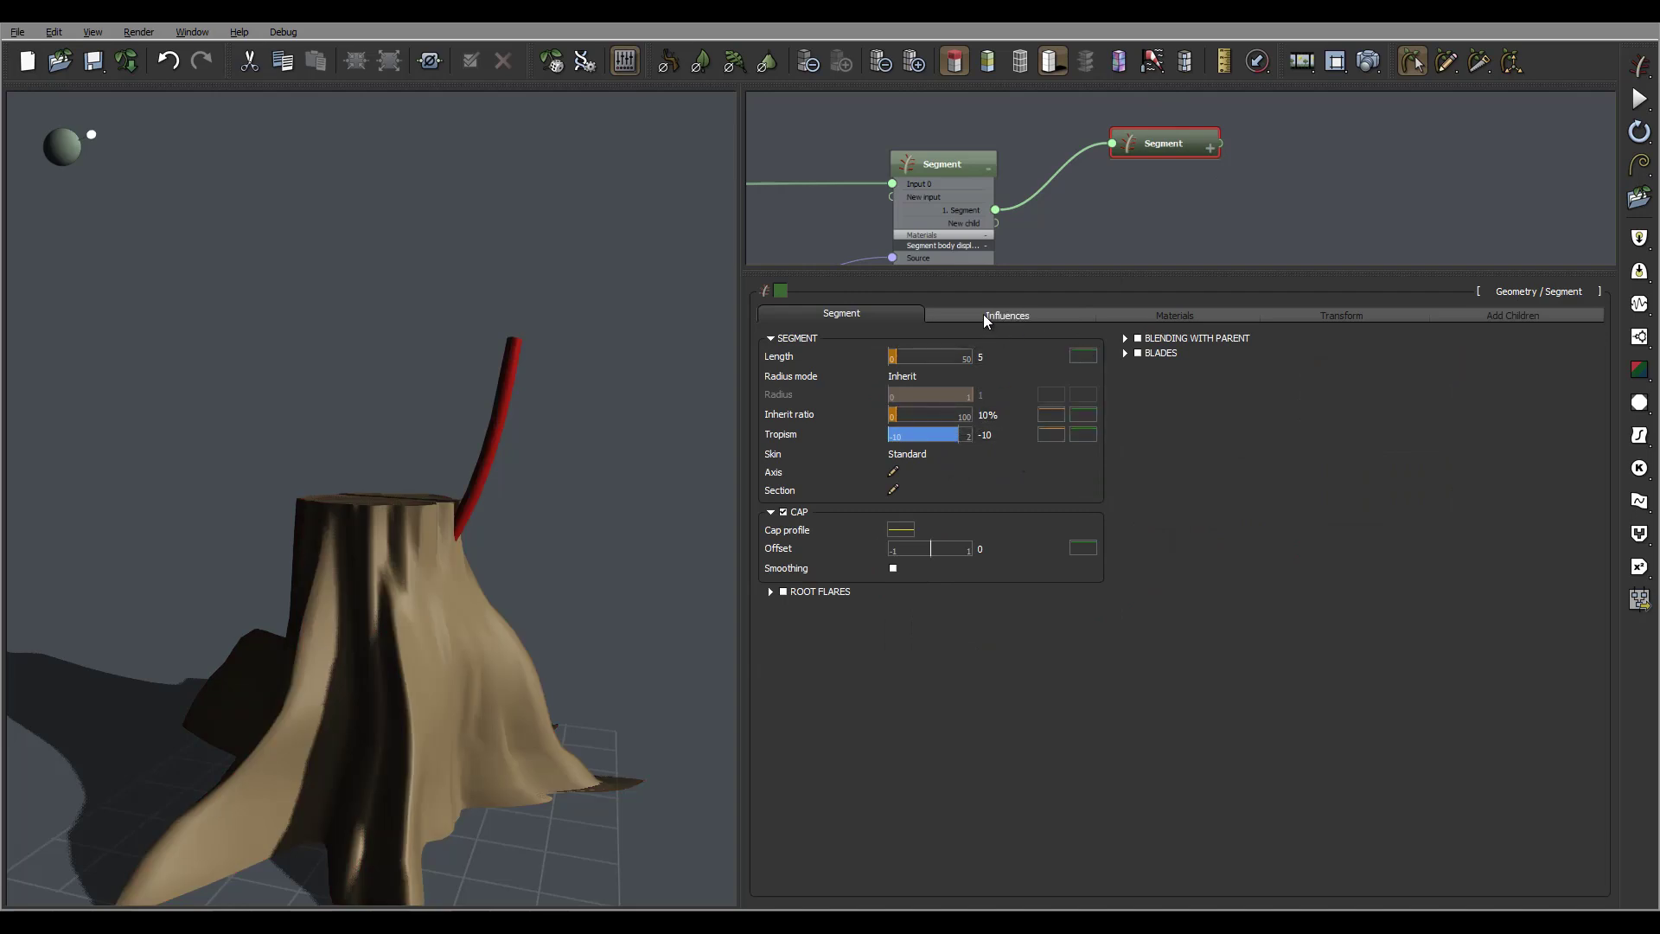
pyautogui.click(1050, 415)
pyautogui.moveTo(1365, 275); pyautogui.dragTo(1199, 352, button='middle')
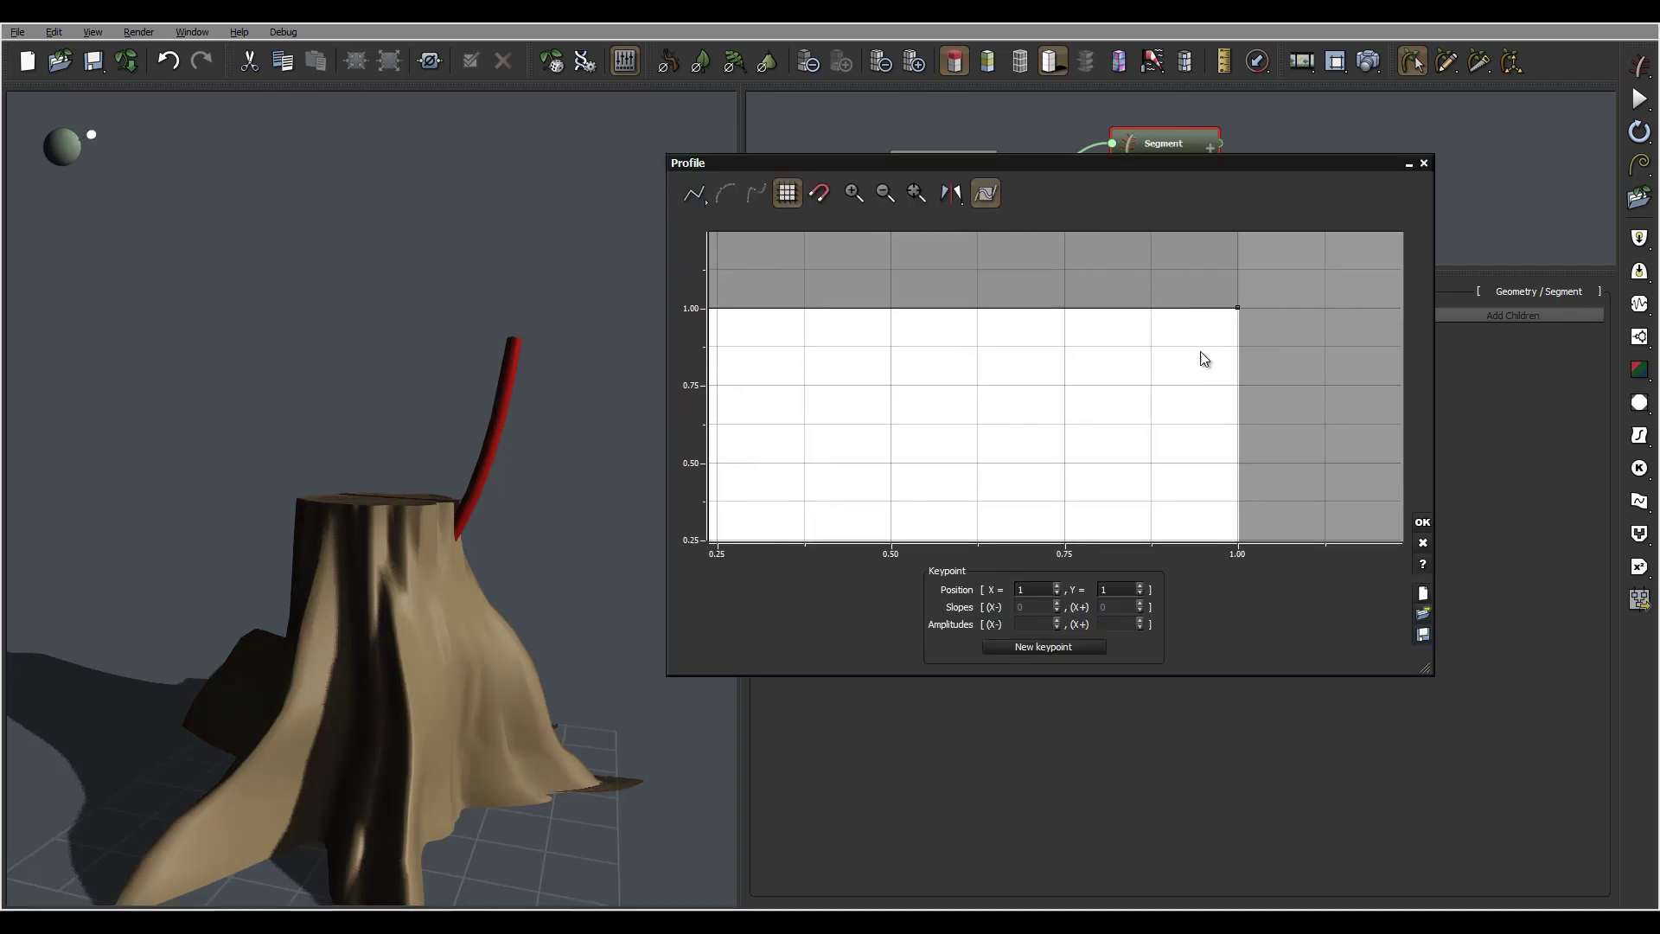
pyautogui.moveTo(1237, 309); pyautogui.dragTo(1237, 496)
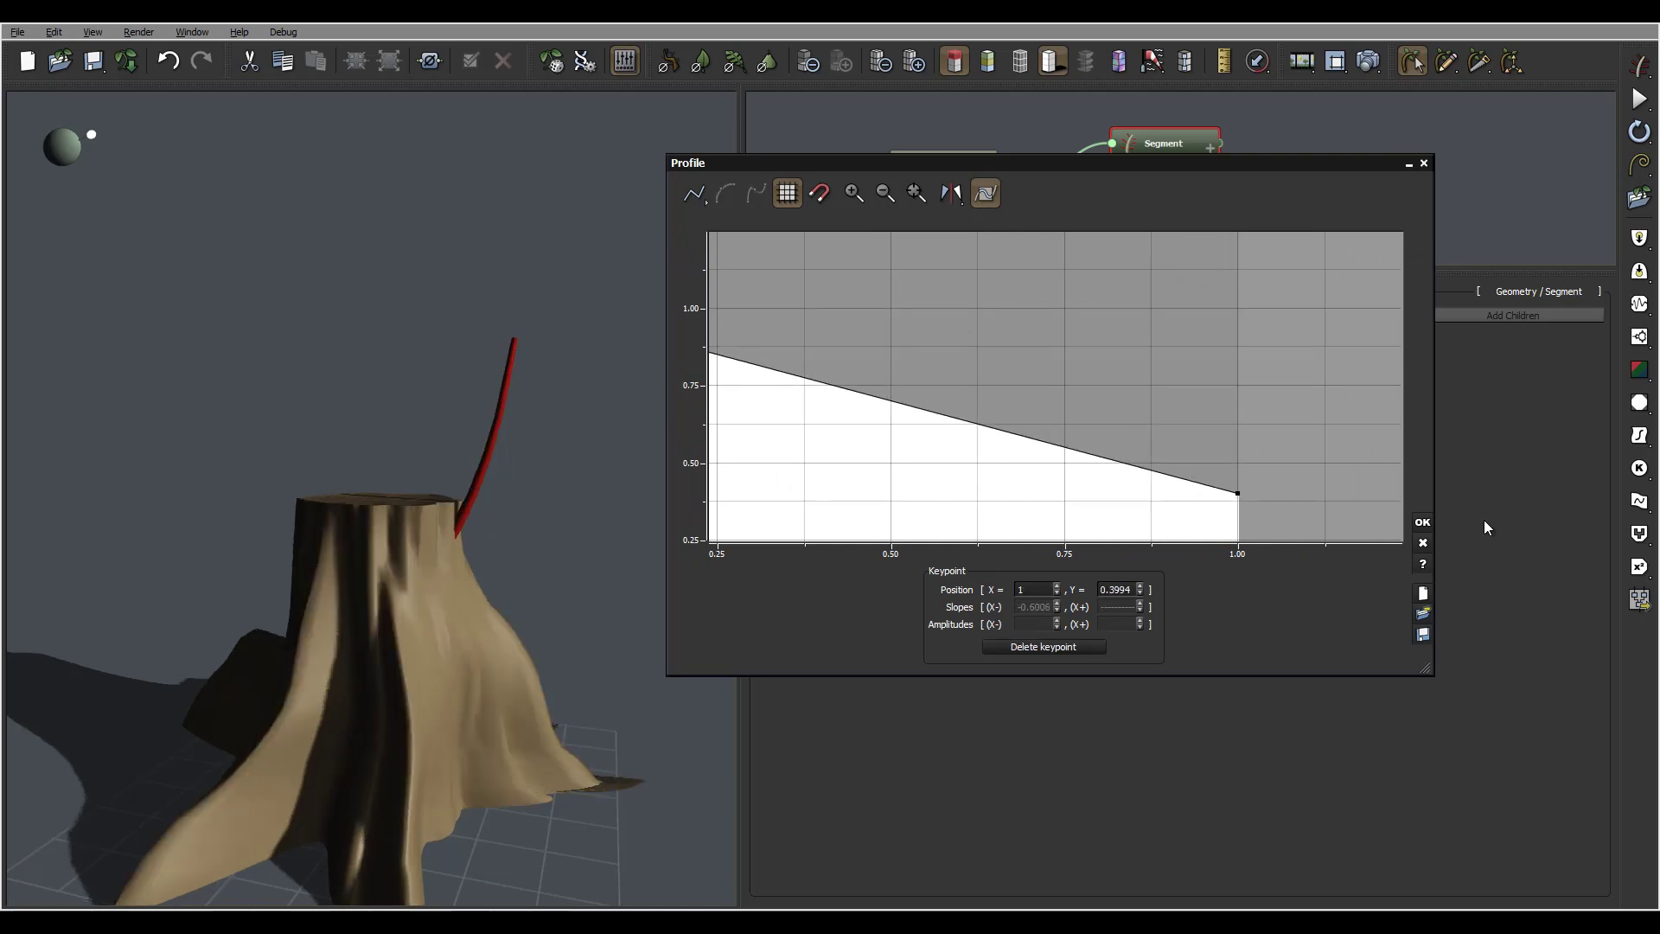
pyautogui.click(1422, 522)
# Give the child Segment an axis perturbation with frequency 0.5 and strength of about 0.37.
pyautogui.click(1002, 316)
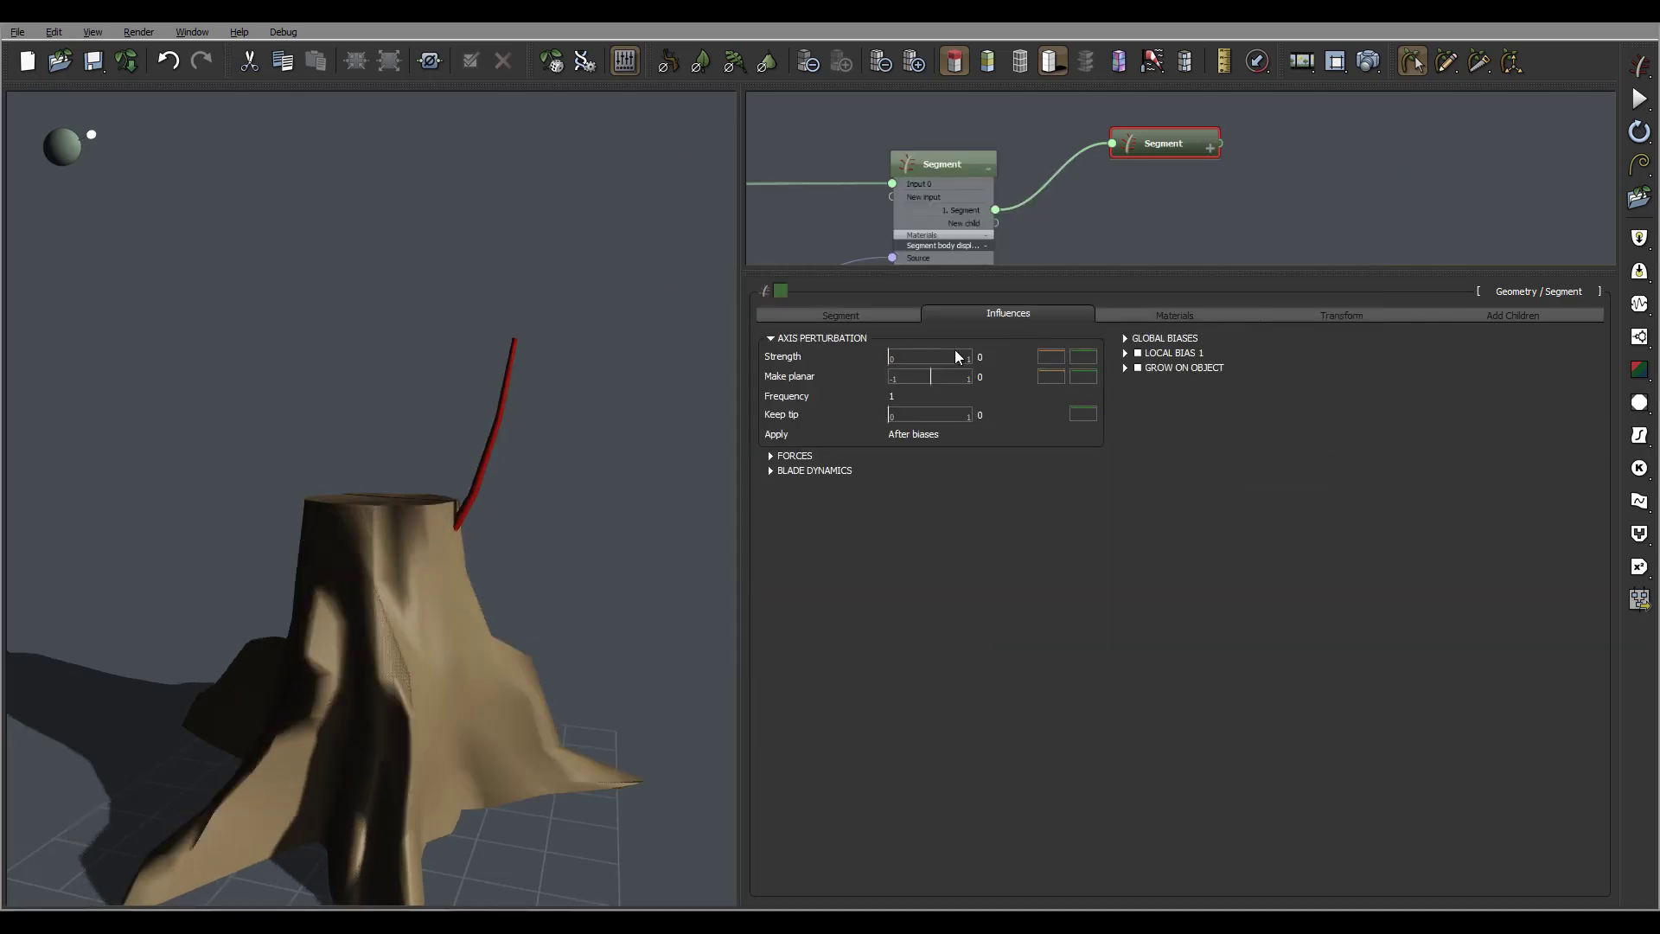
pyautogui.doubleClick(906, 395)
pyautogui.write('0.5')
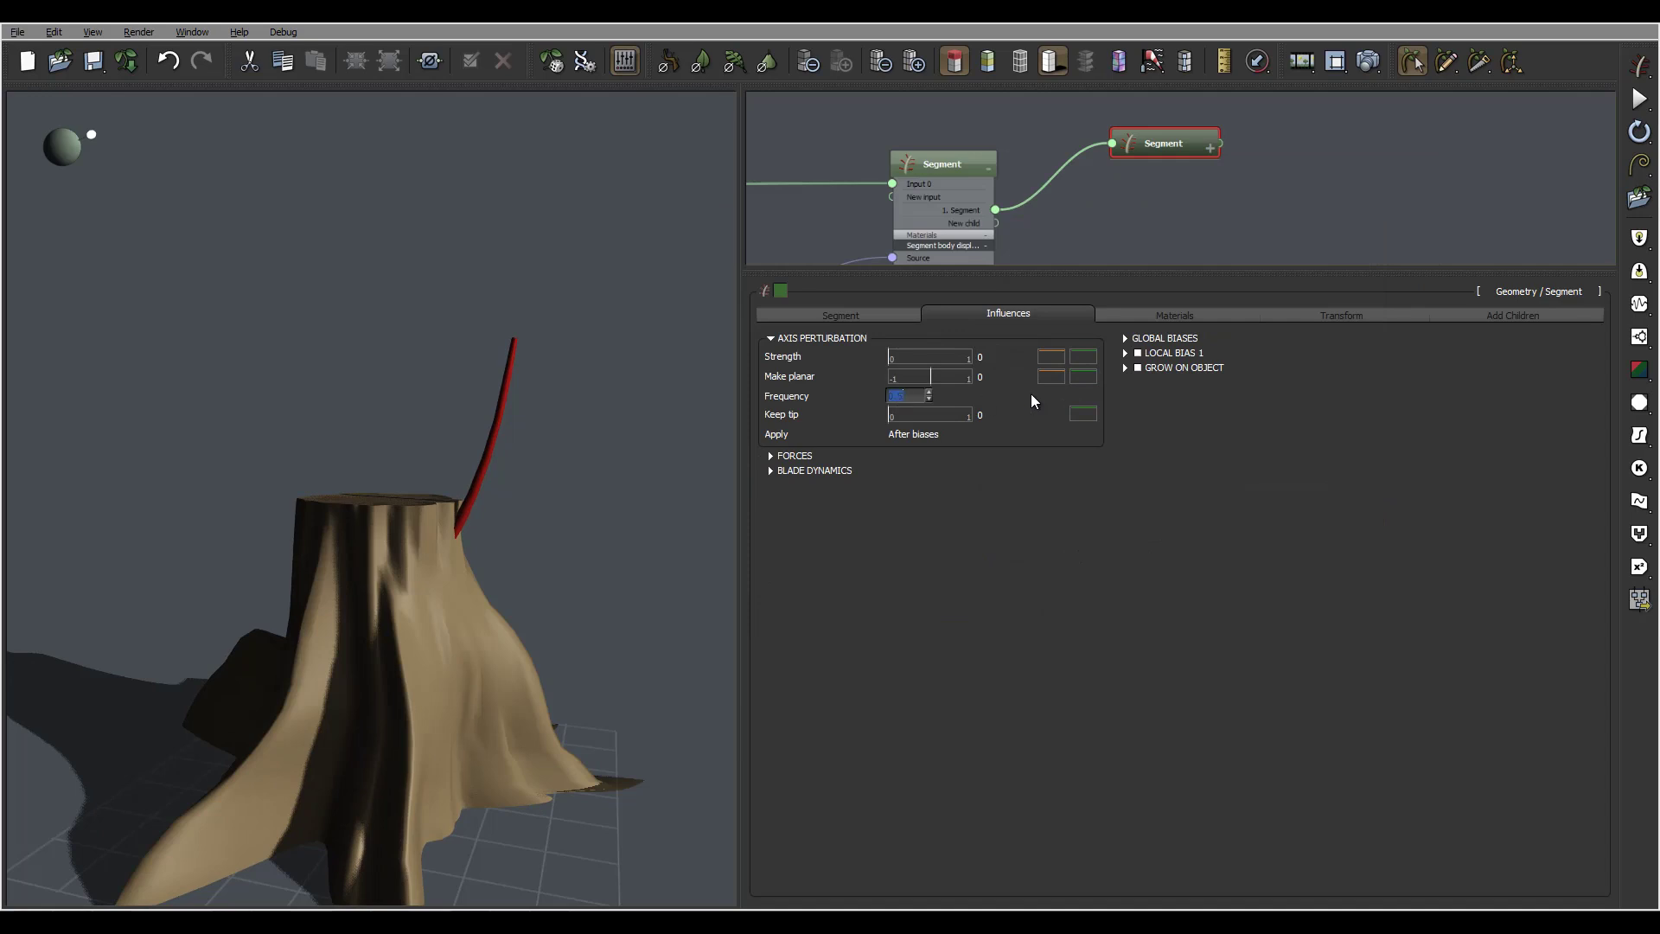
pyautogui.press('Return')
pyautogui.moveTo(888, 358); pyautogui.dragTo(908, 357)
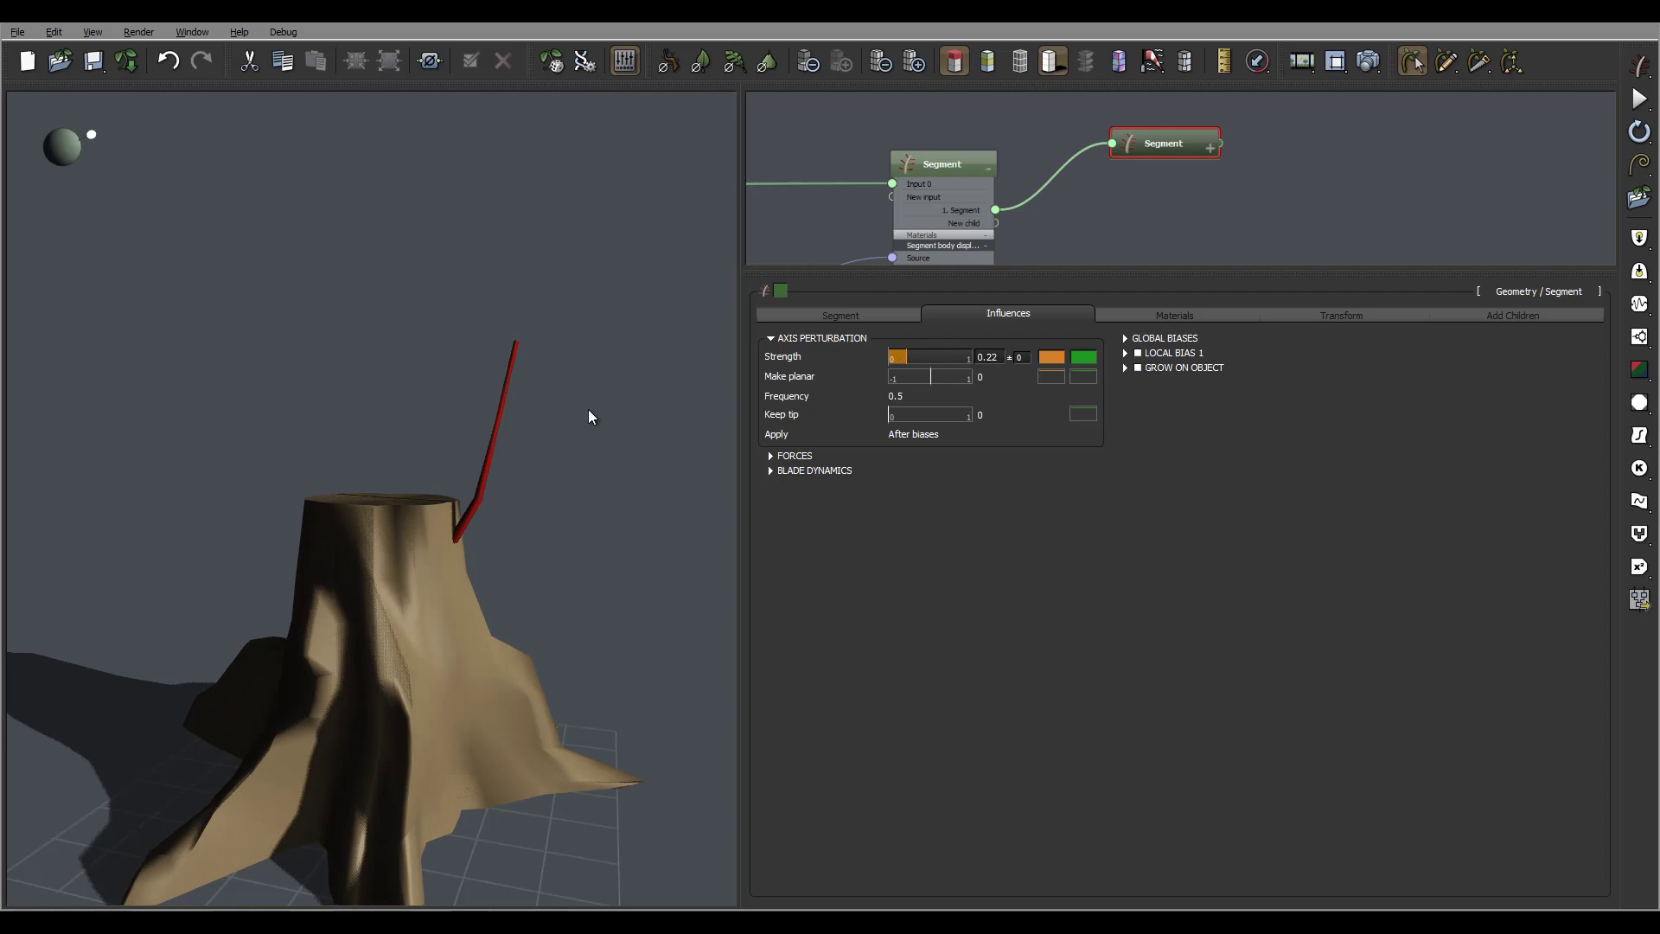
pyautogui.moveTo(589, 412); pyautogui.dragTo(441, 359)
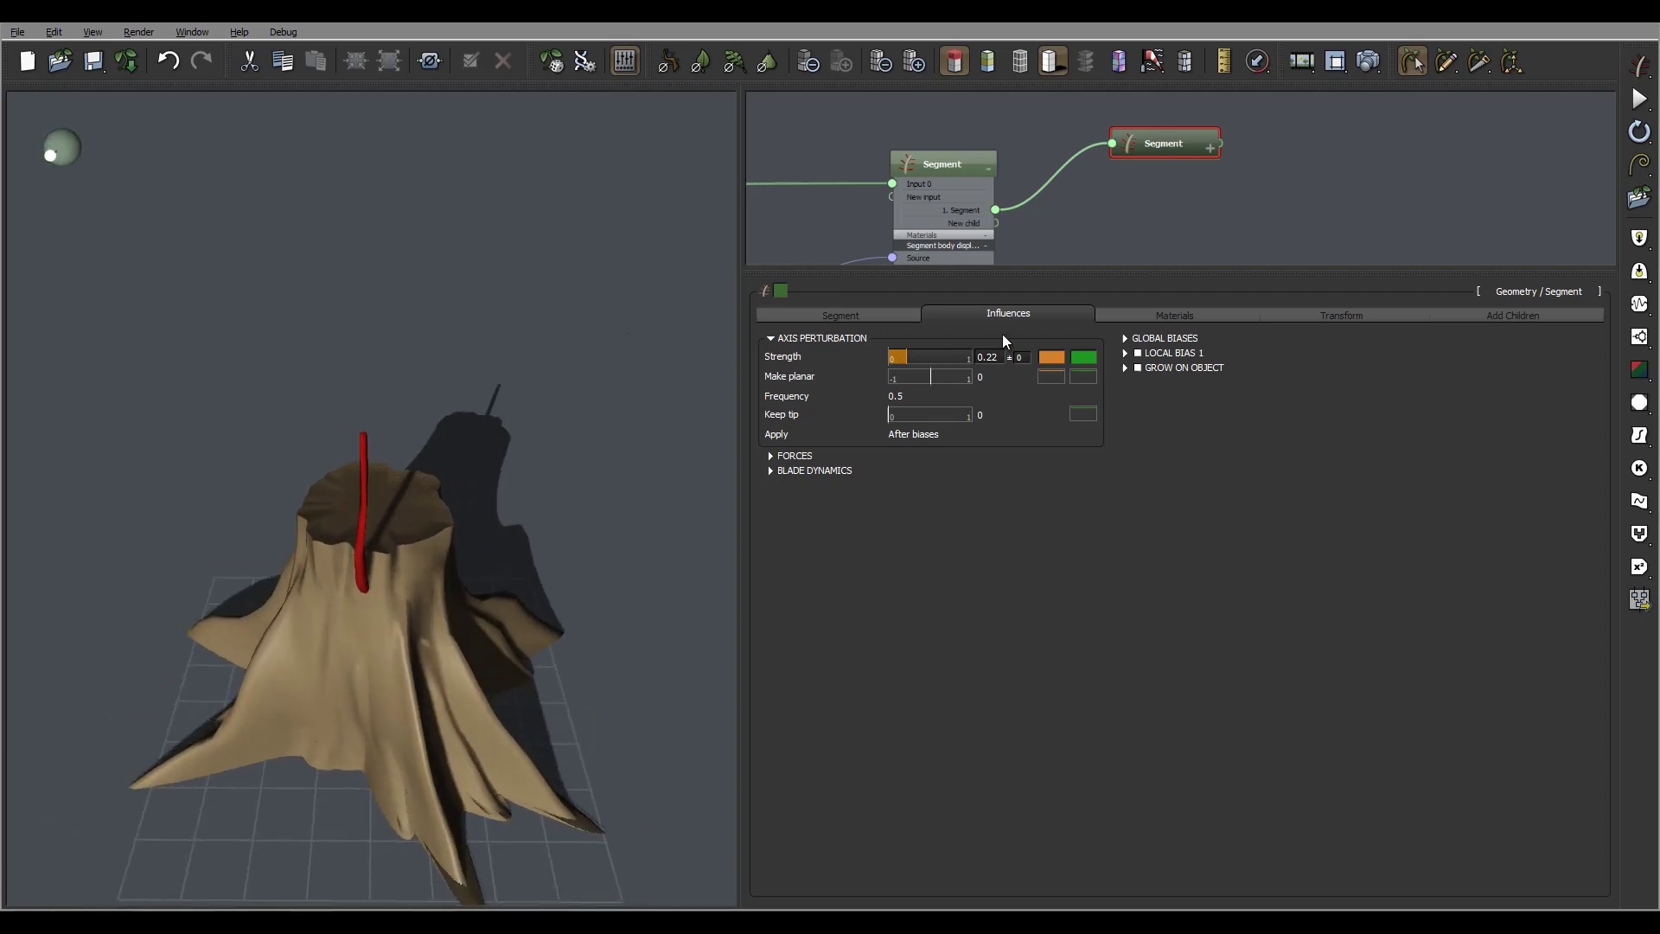
pyautogui.moveTo(908, 357); pyautogui.dragTo(932, 356)
pyautogui.moveTo(574, 363); pyautogui.dragTo(667, 326)
# Duplicate the child Segment node, detach the copy from the trunk and connect it as a child of the original branch Segment.
pyautogui.moveTo(1281, 147); pyautogui.dragTo(1219, 157, button='middle')
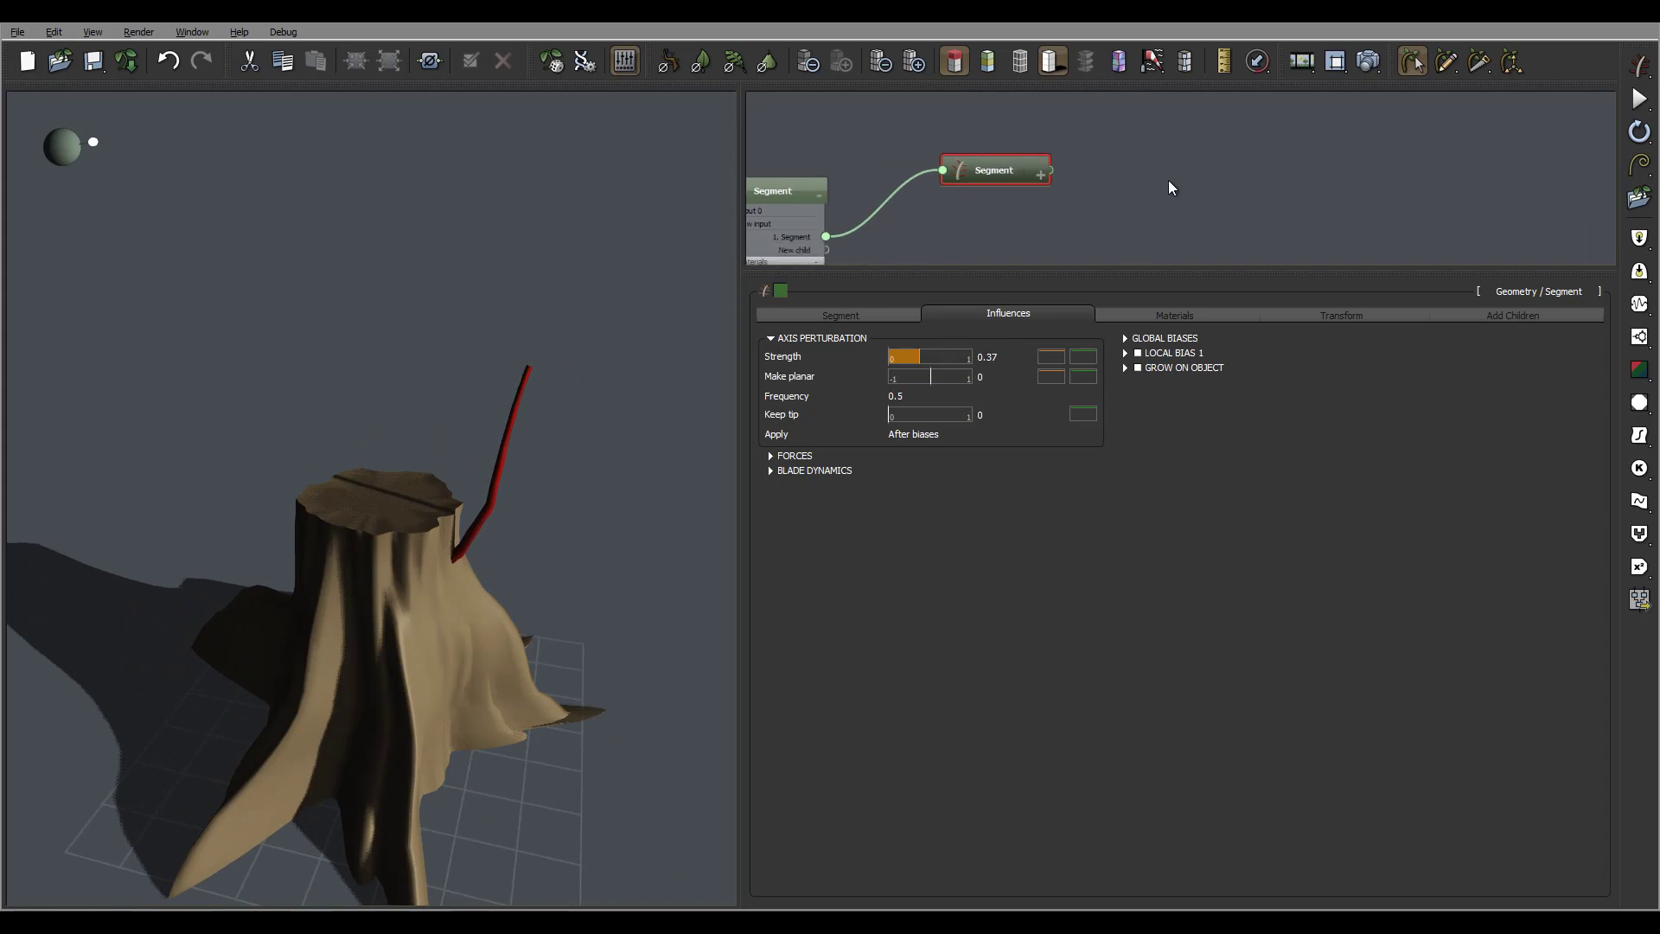
pyautogui.hotkey('ctrl', 'd')
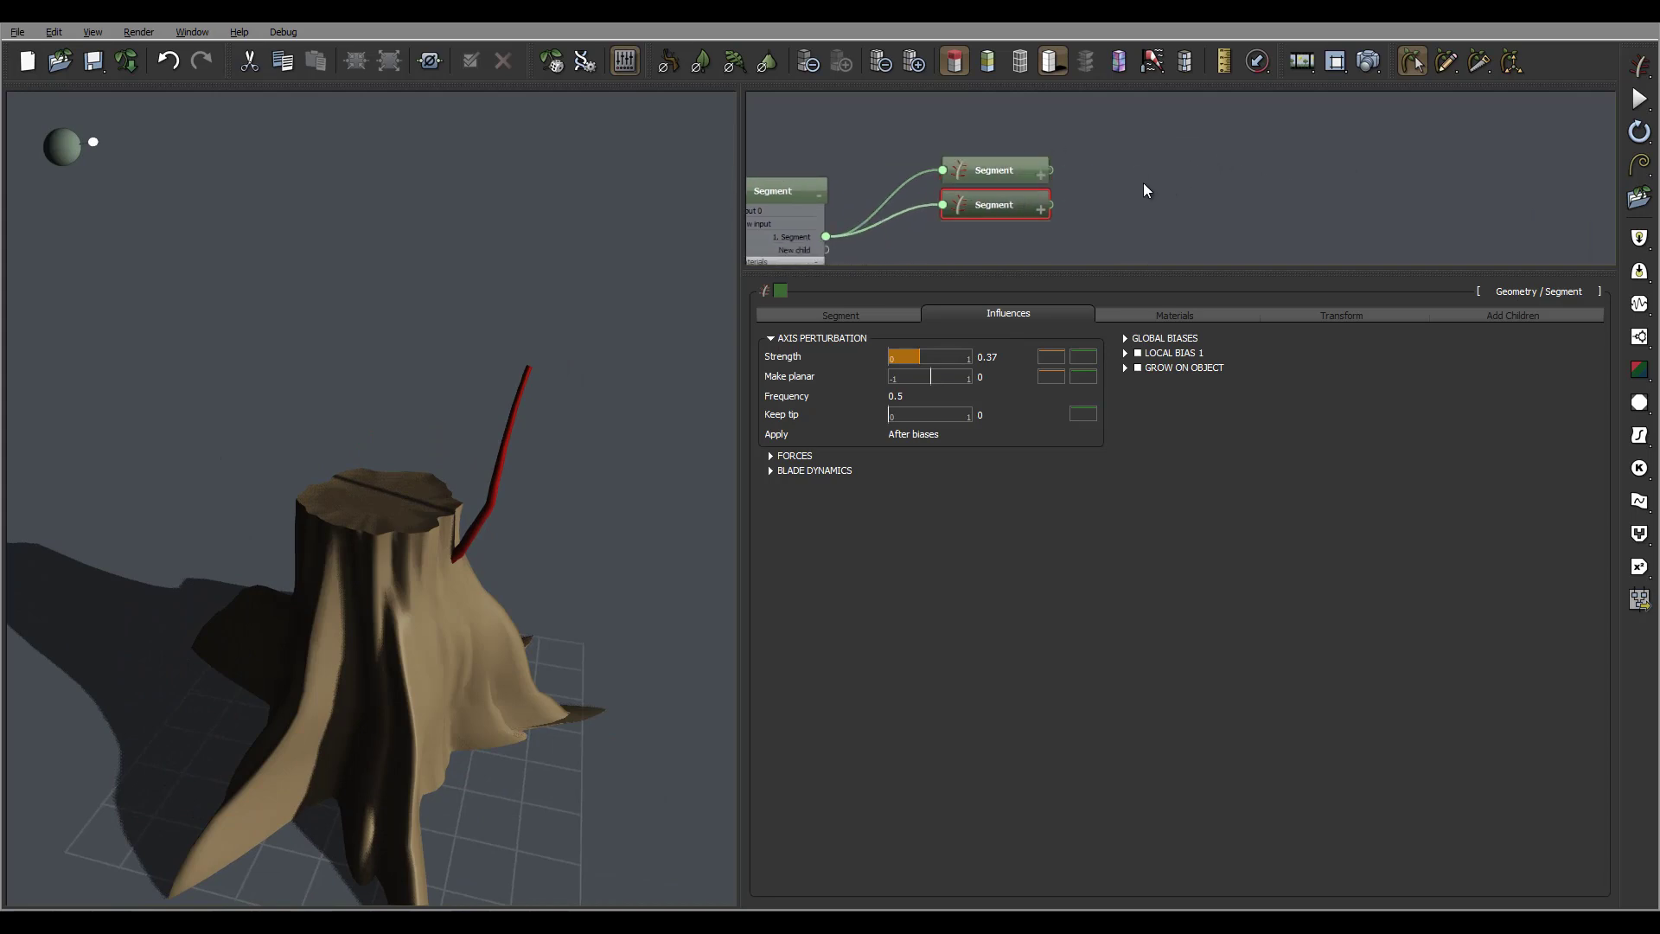
pyautogui.click(896, 214)
pyautogui.press('Delete')
pyautogui.moveTo(997, 201); pyautogui.dragTo(1205, 160)
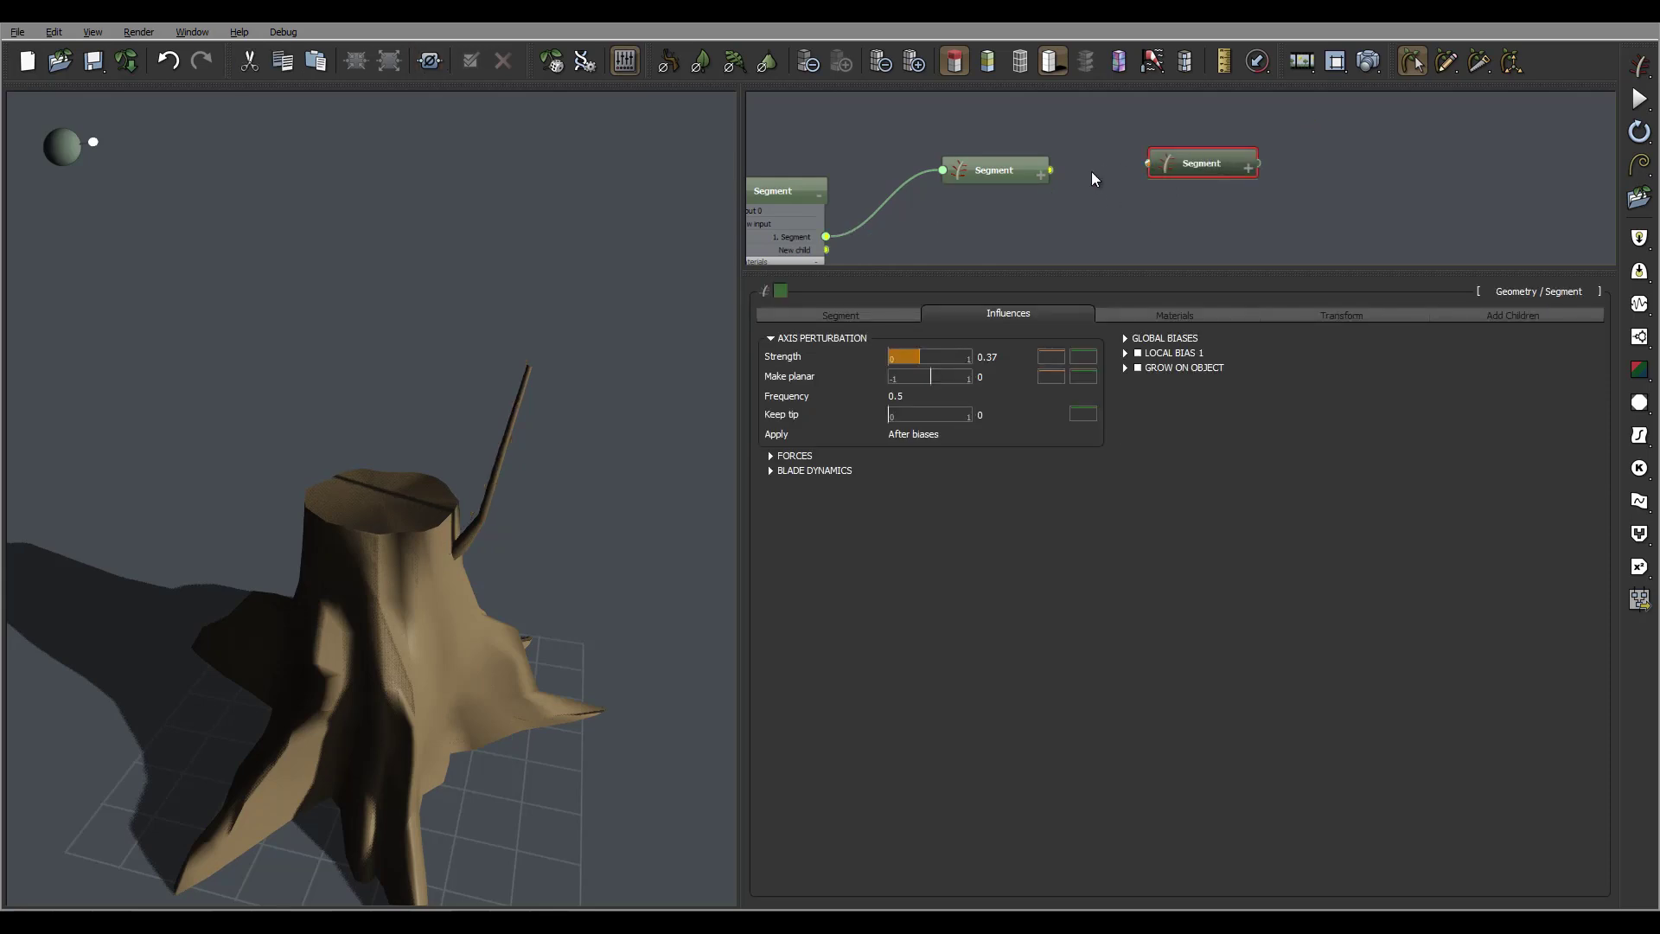
pyautogui.moveTo(1091, 172); pyautogui.dragTo(1041, 169)
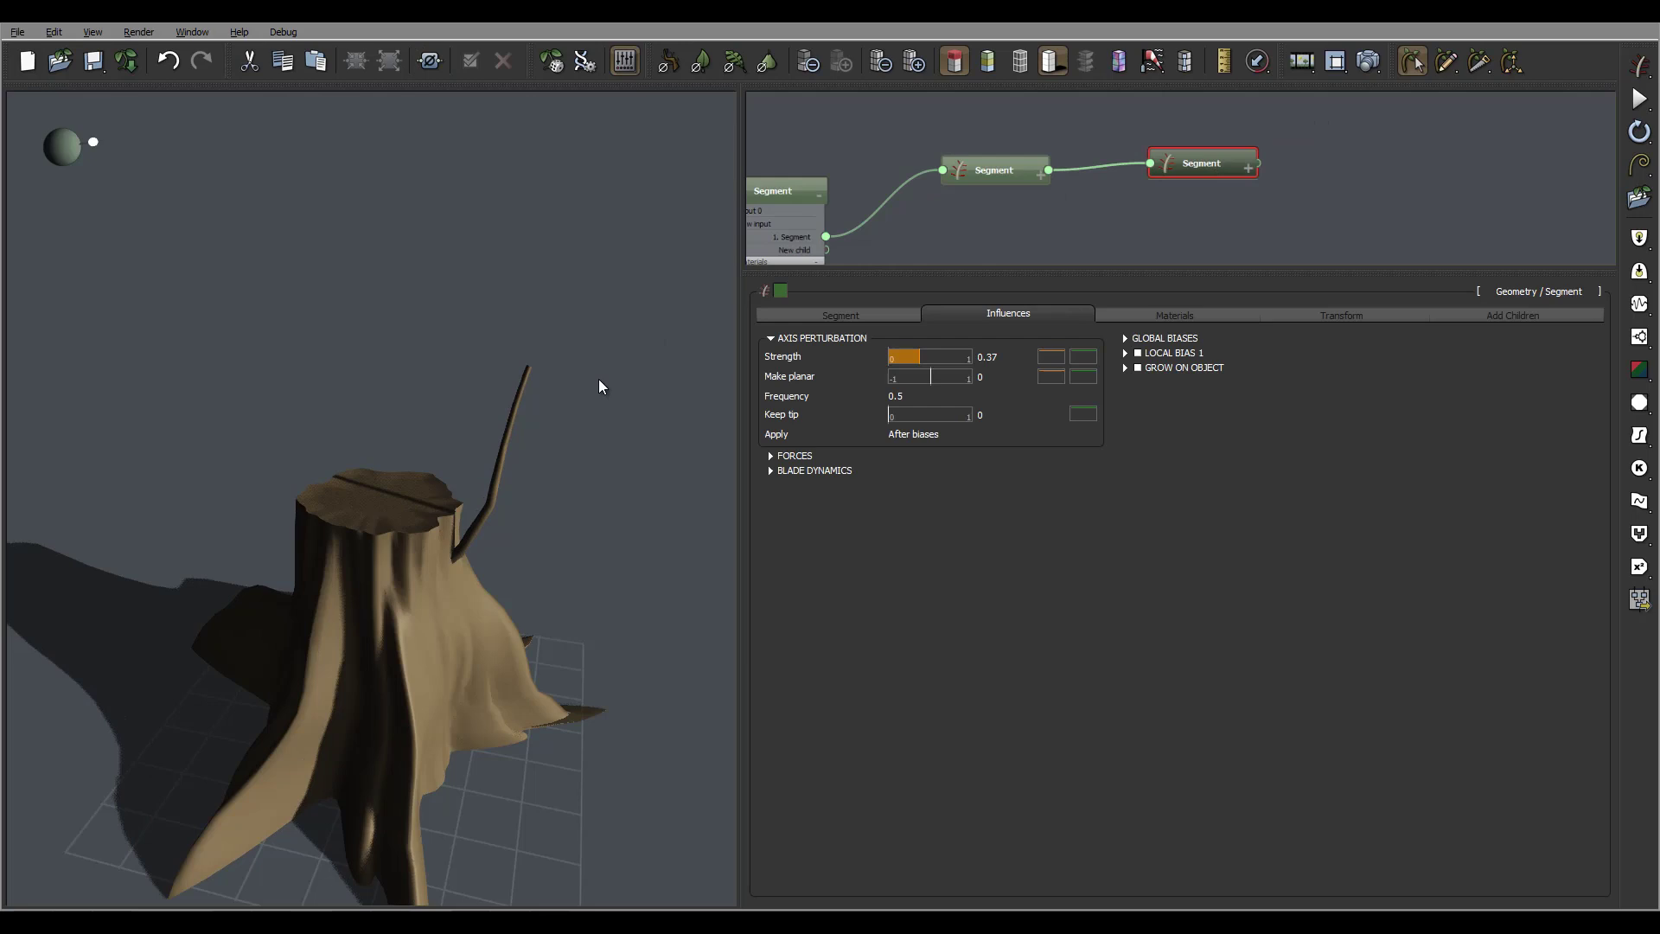
# Set the number of child segments growing from the branch Segment to 6.
pyautogui.moveTo(583, 385); pyautogui.dragTo(488, 356)
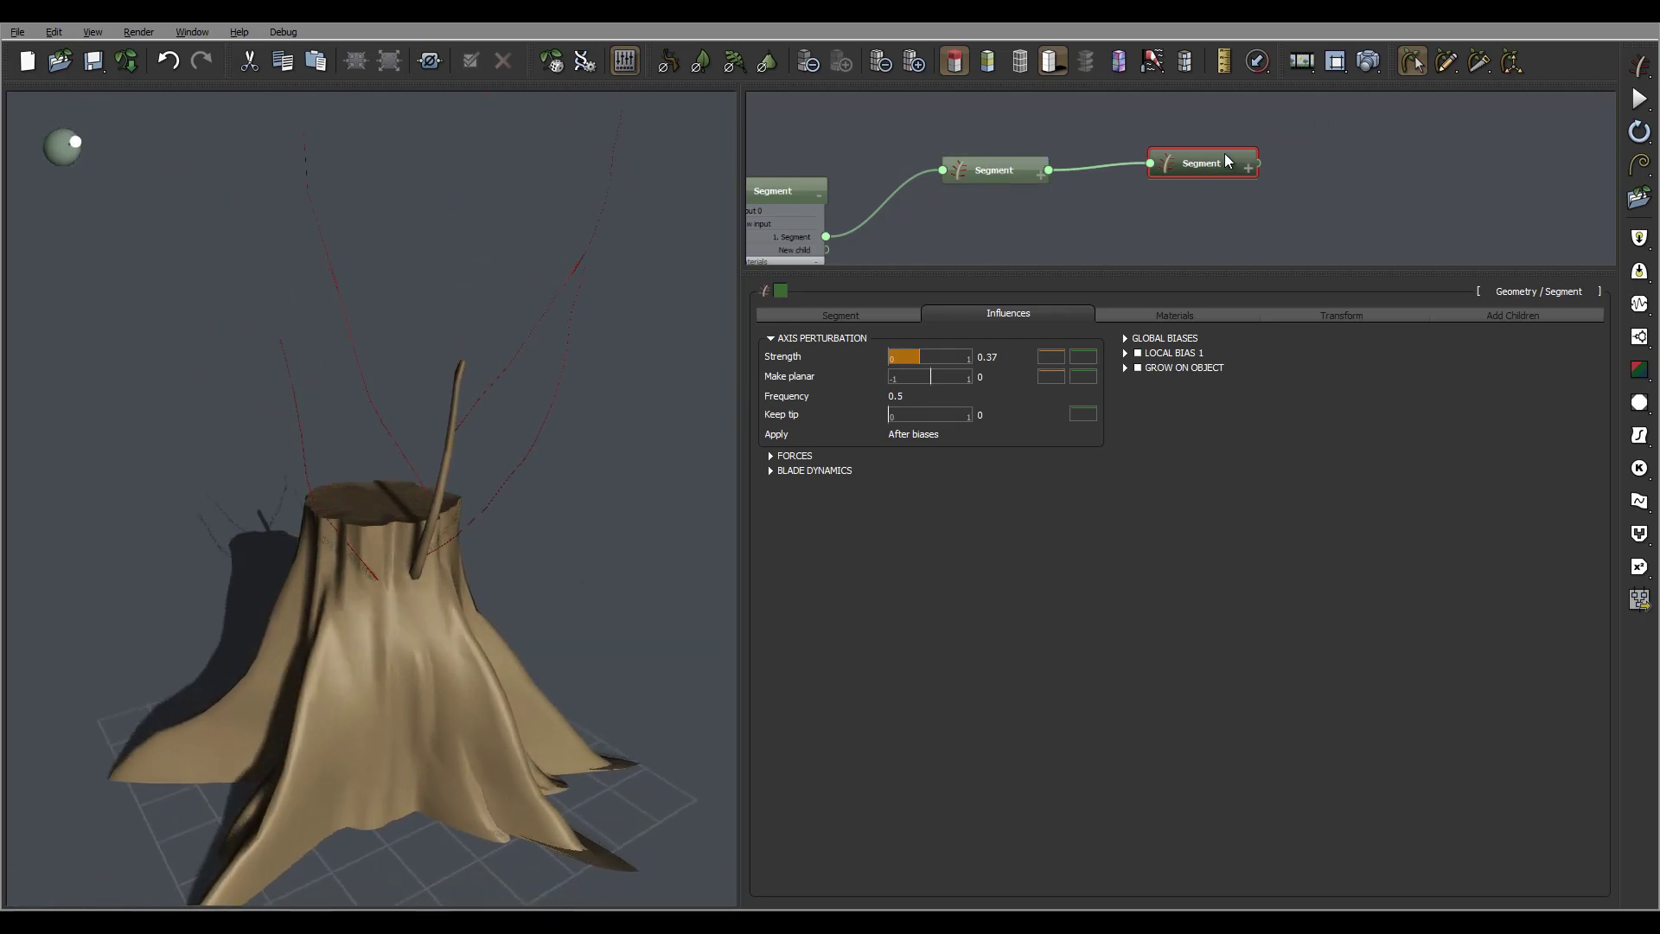
pyautogui.click(982, 166)
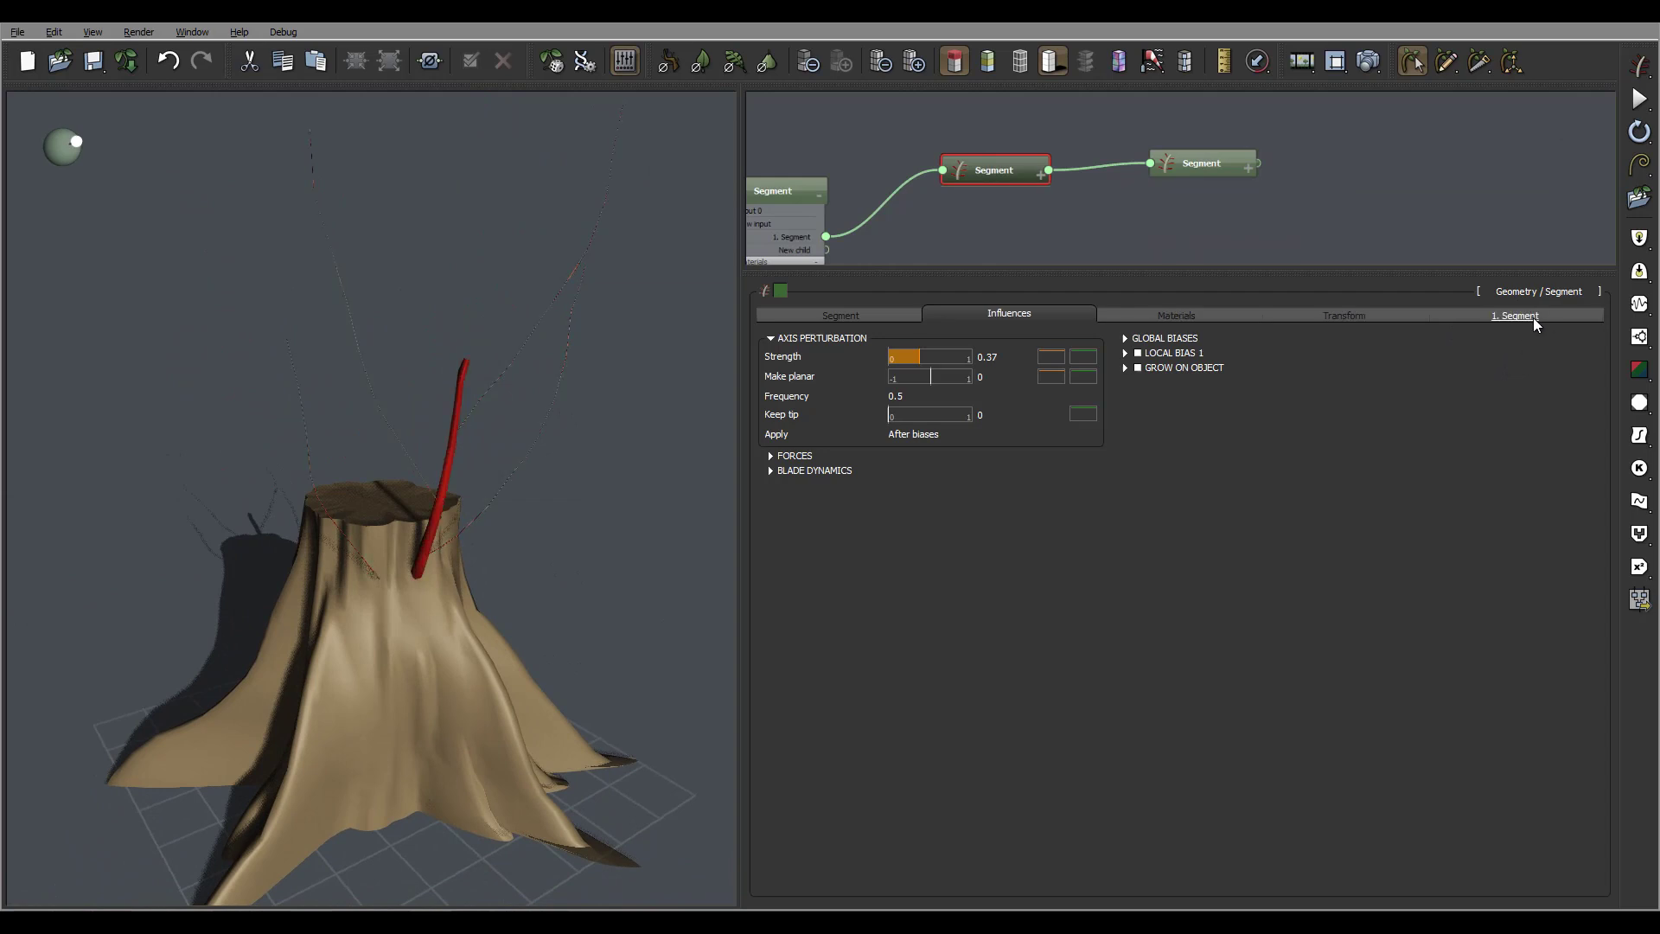
pyautogui.click(1527, 313)
pyautogui.click(992, 354)
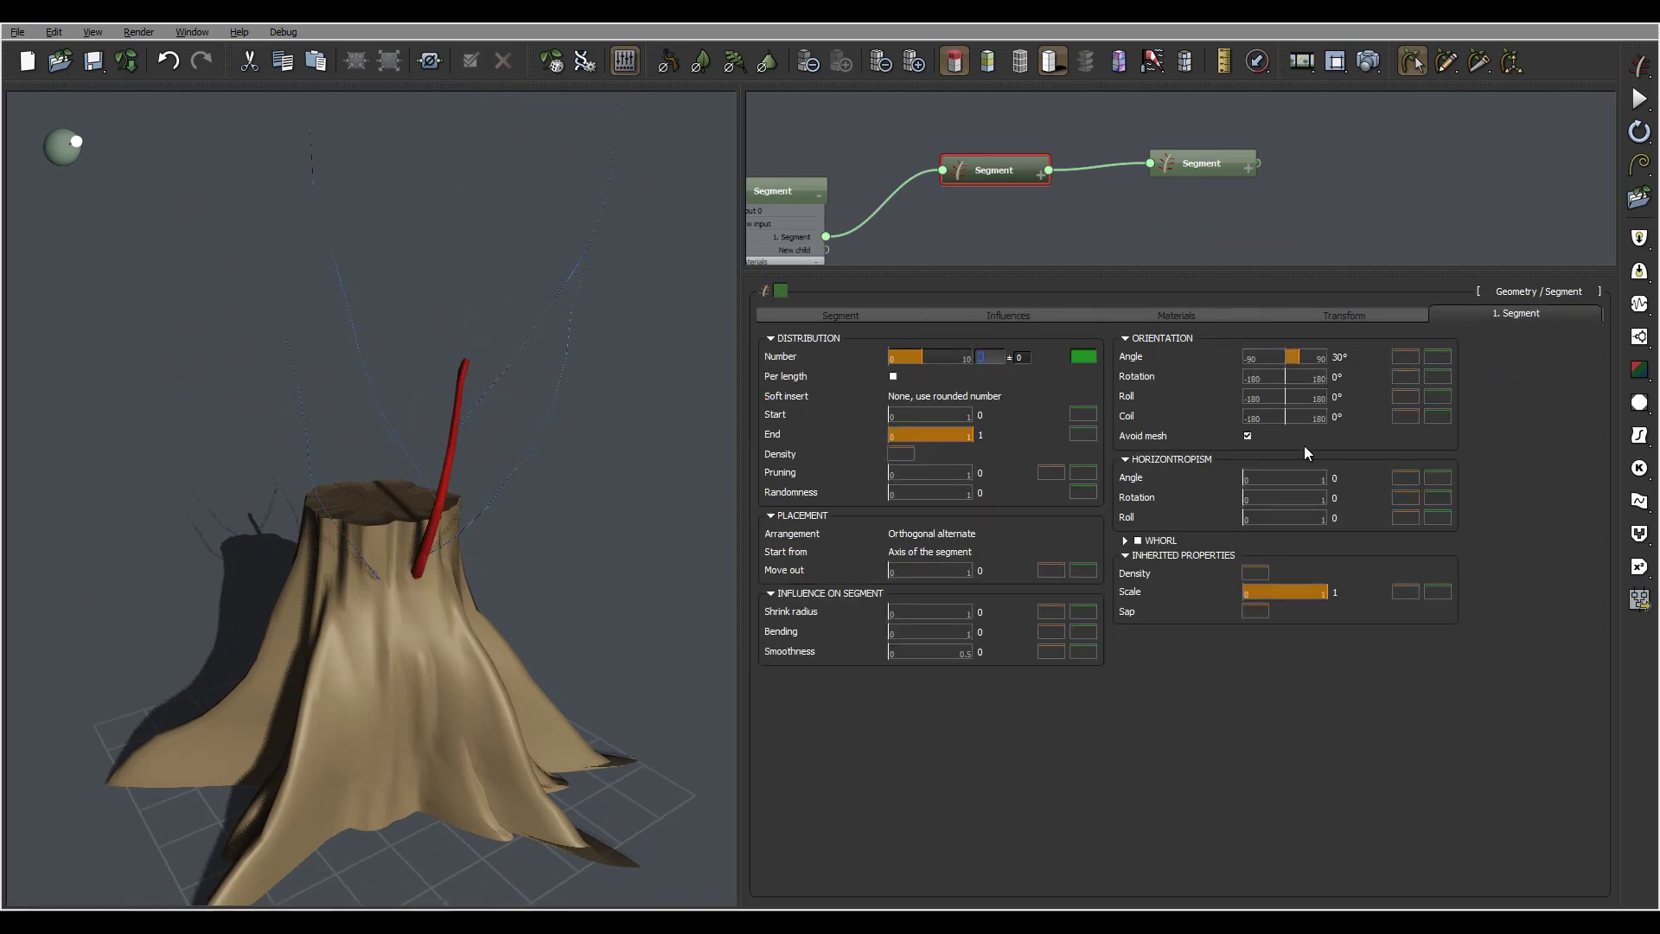
pyautogui.write('6')
# Set the coil of the branch's child segments to 137° and the start of their distribution to 0.55.
pyautogui.click(1323, 357)
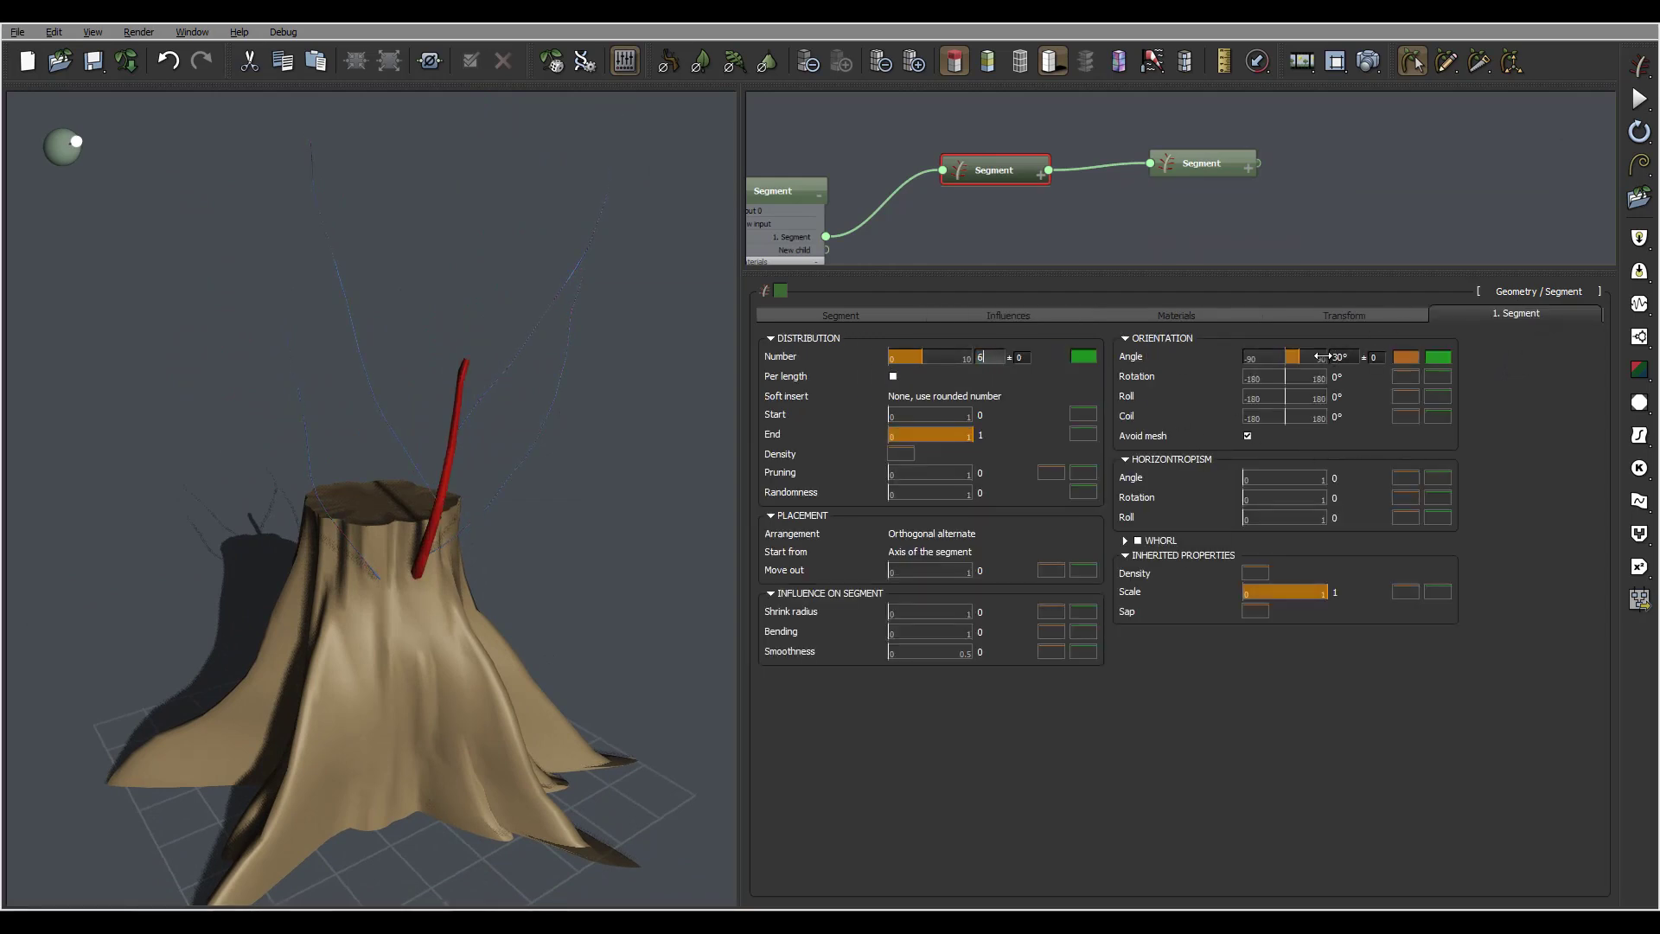
pyautogui.click(1345, 417)
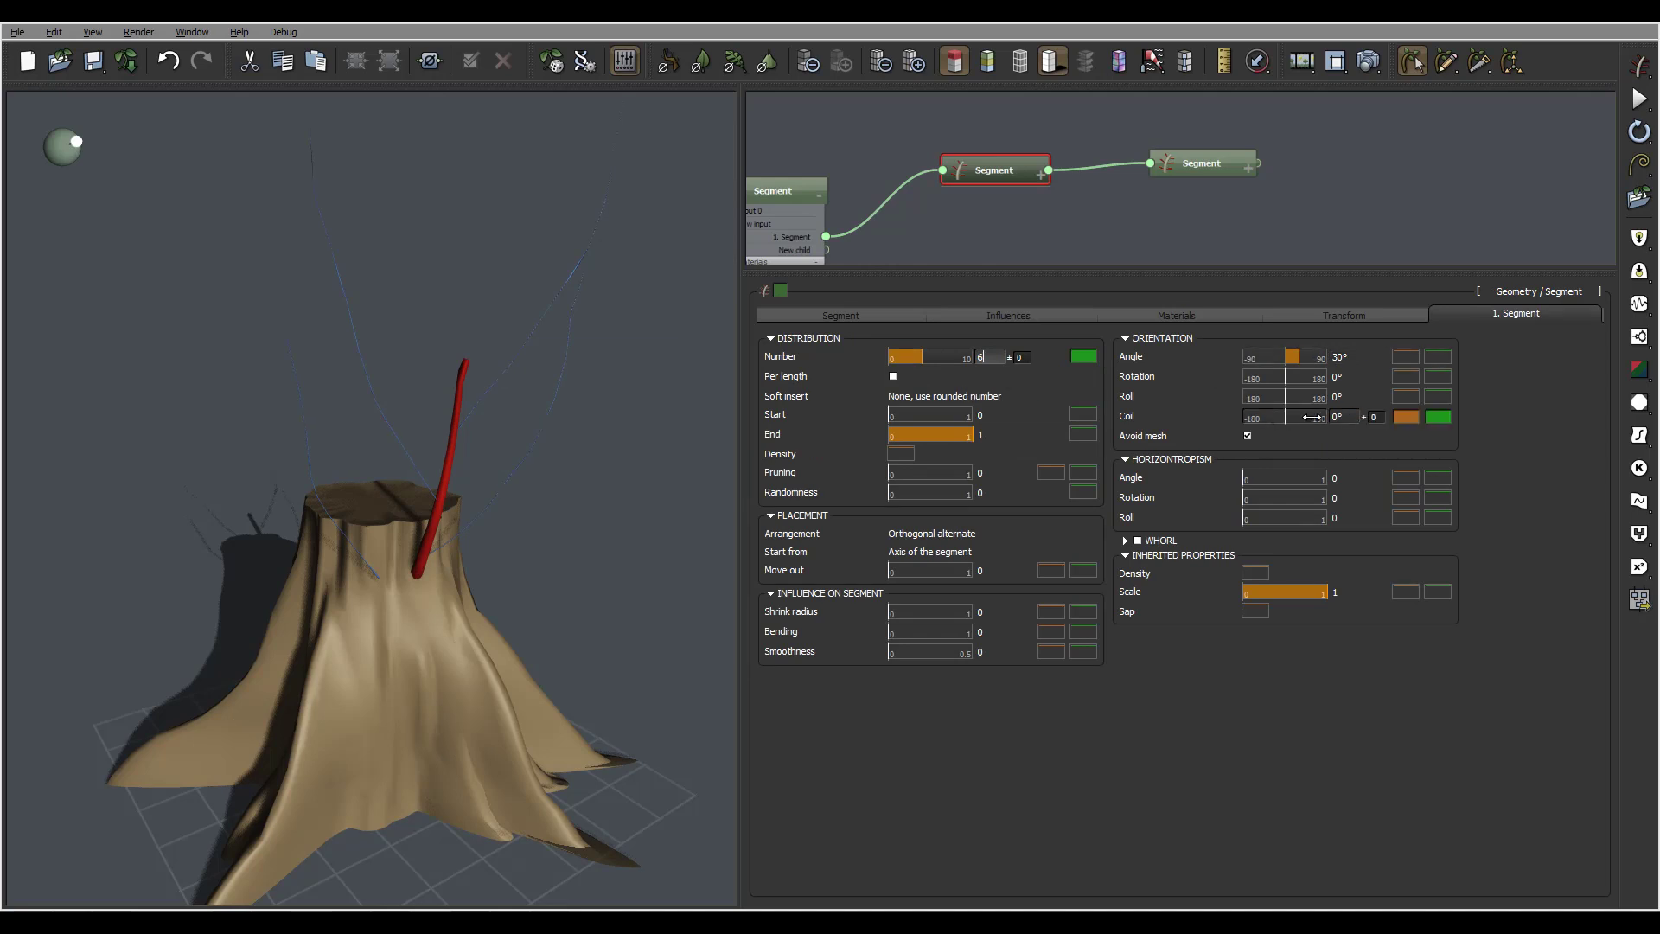
pyautogui.write('137')
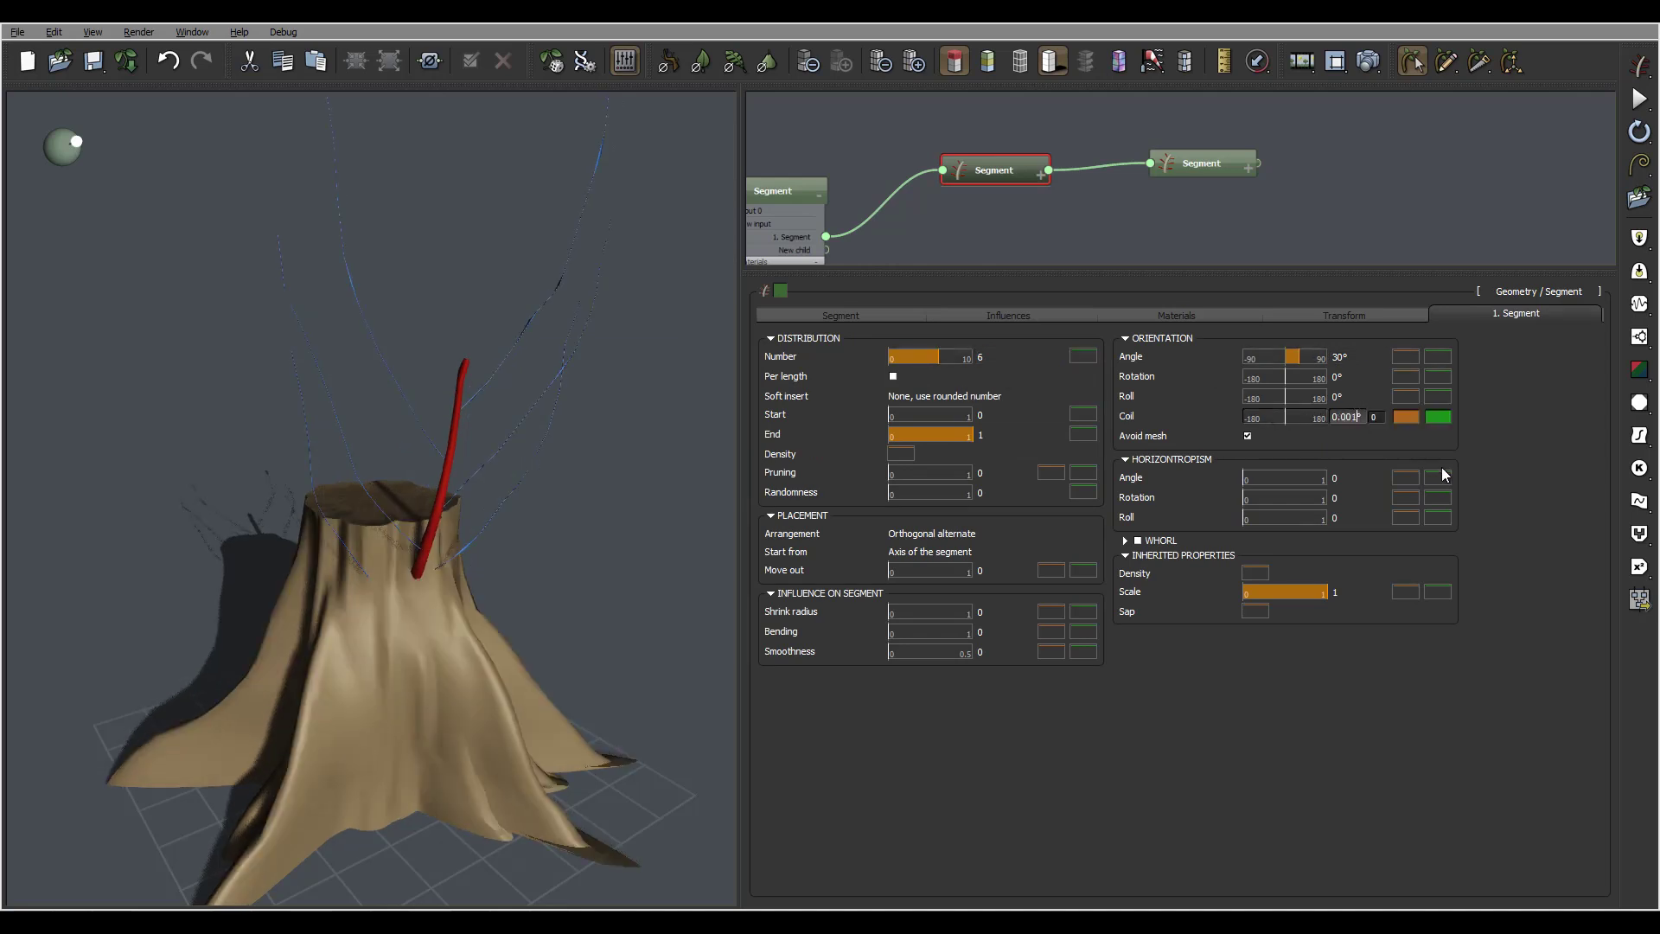
pyautogui.press('Return')
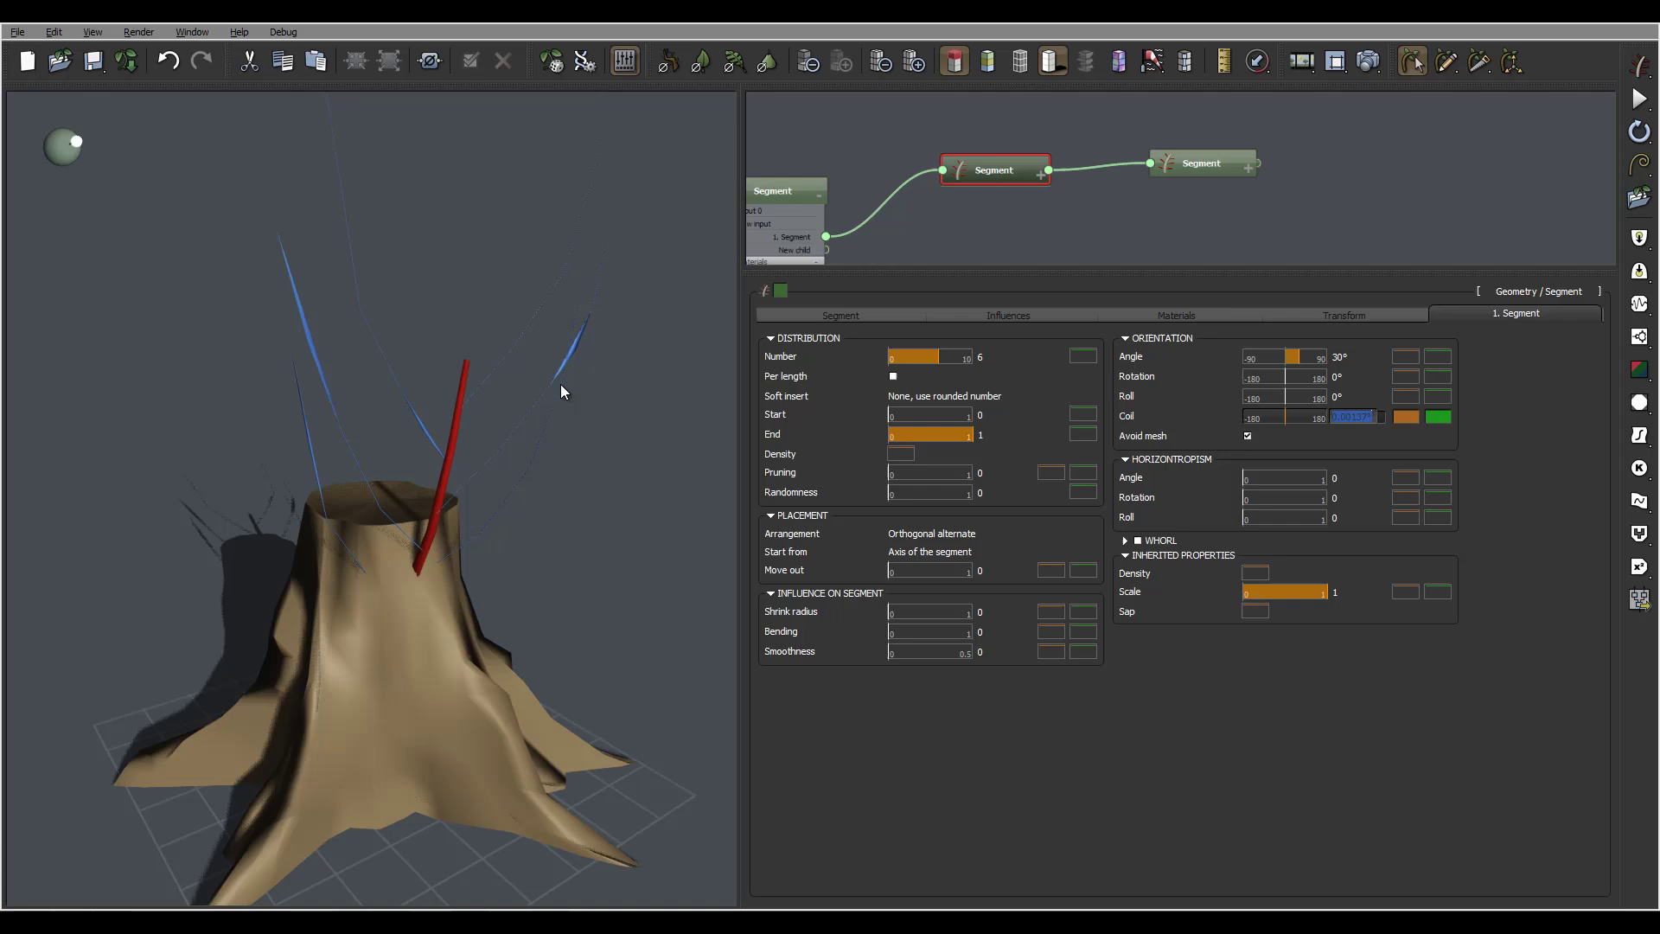
pyautogui.moveTo(560, 386); pyautogui.dragTo(532, 429, button='right')
pyautogui.click(1361, 419)
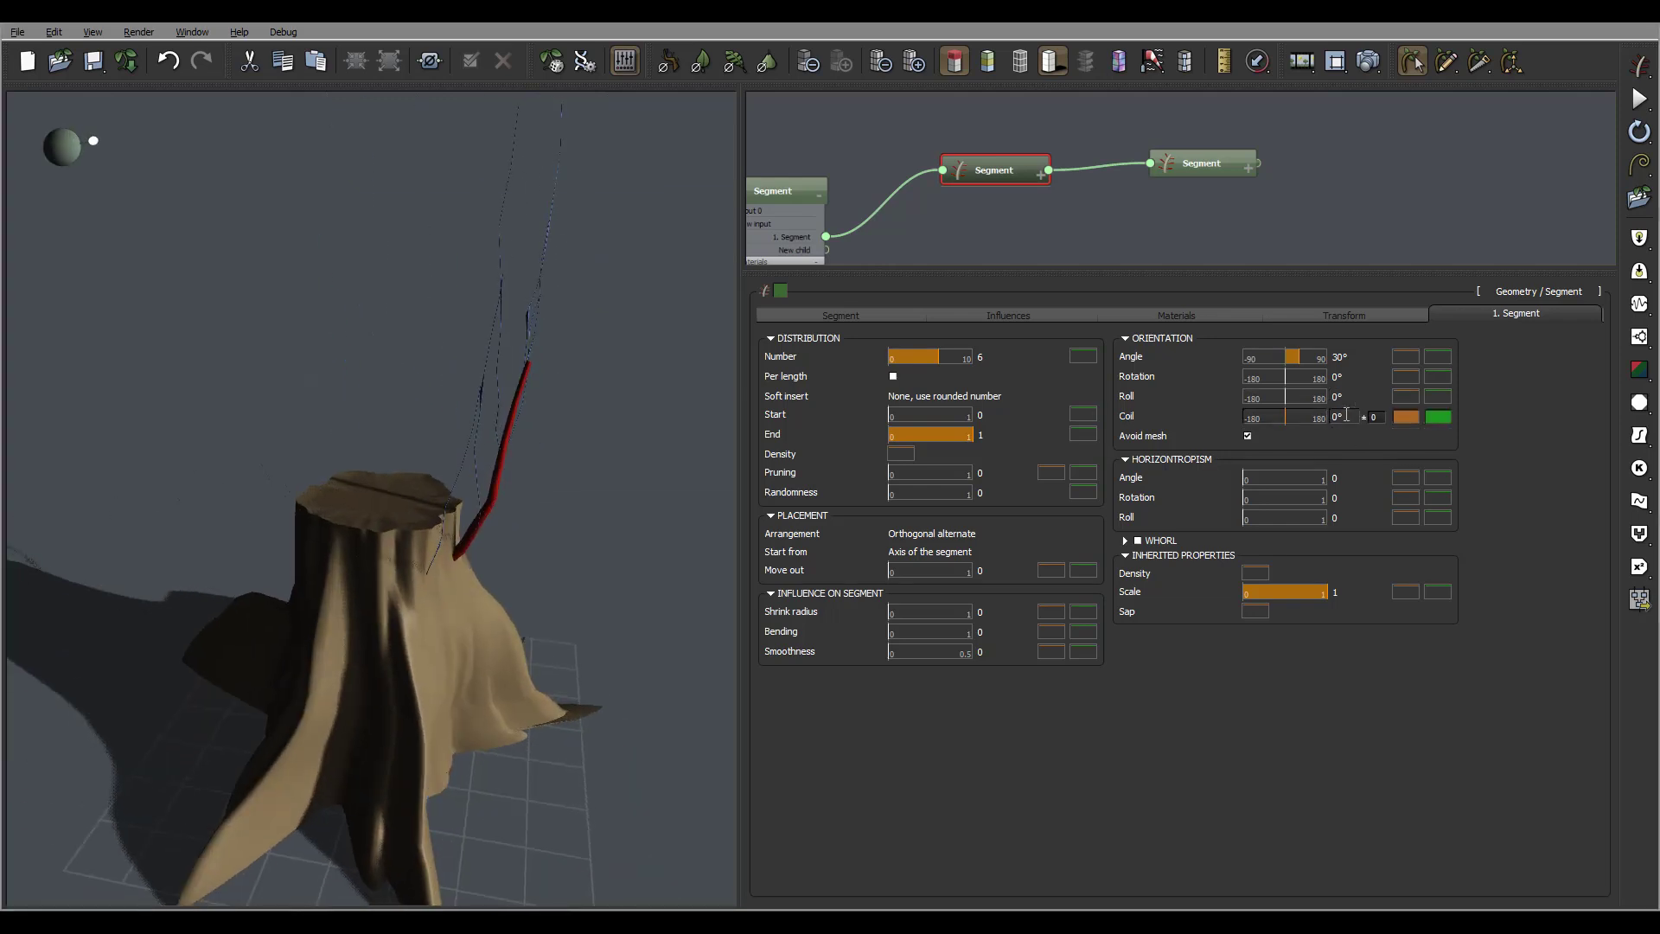
pyautogui.write('1387')
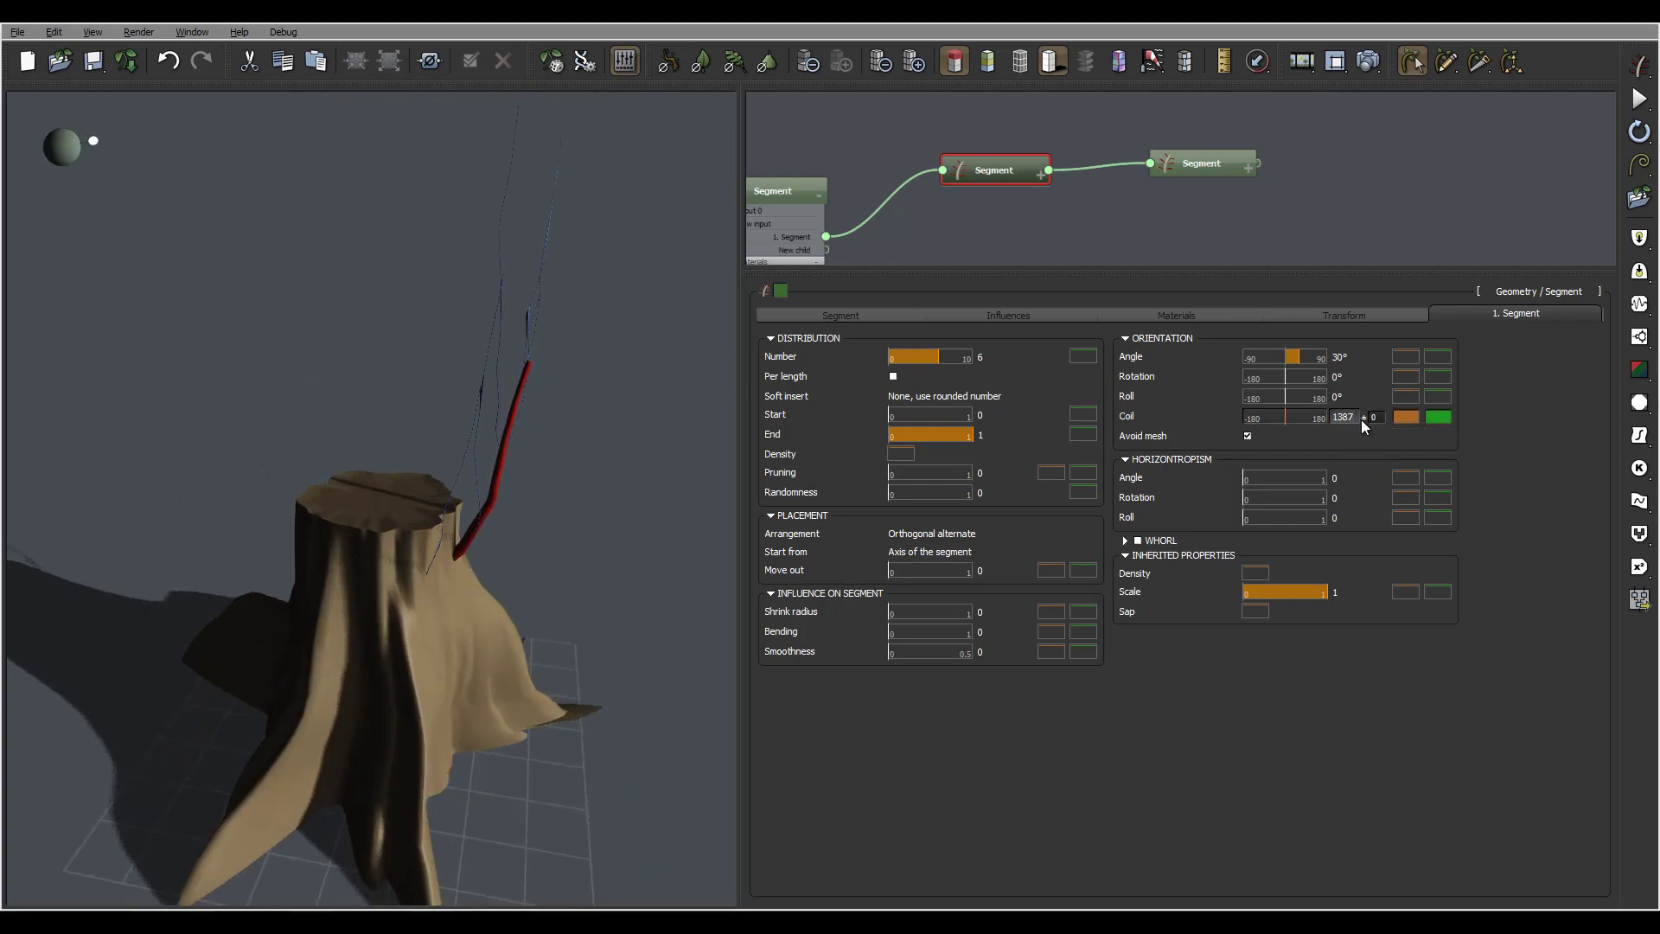
pyautogui.write('--')
pyautogui.press('Return')
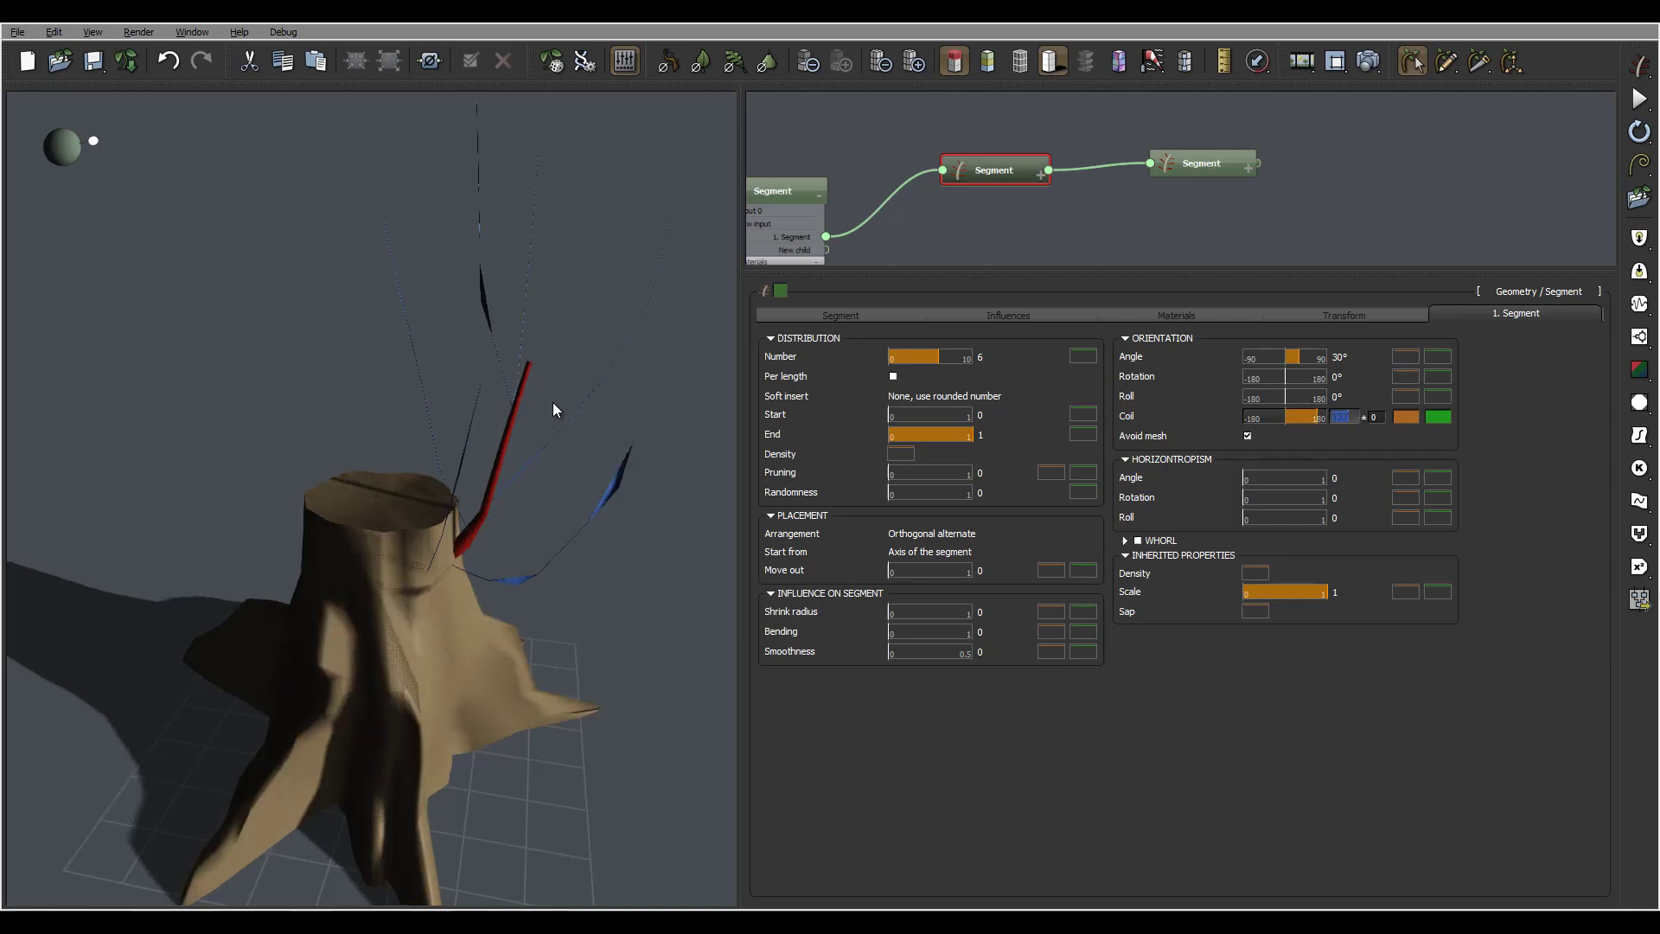
pyautogui.moveTo(552, 402); pyautogui.dragTo(465, 384, button='right')
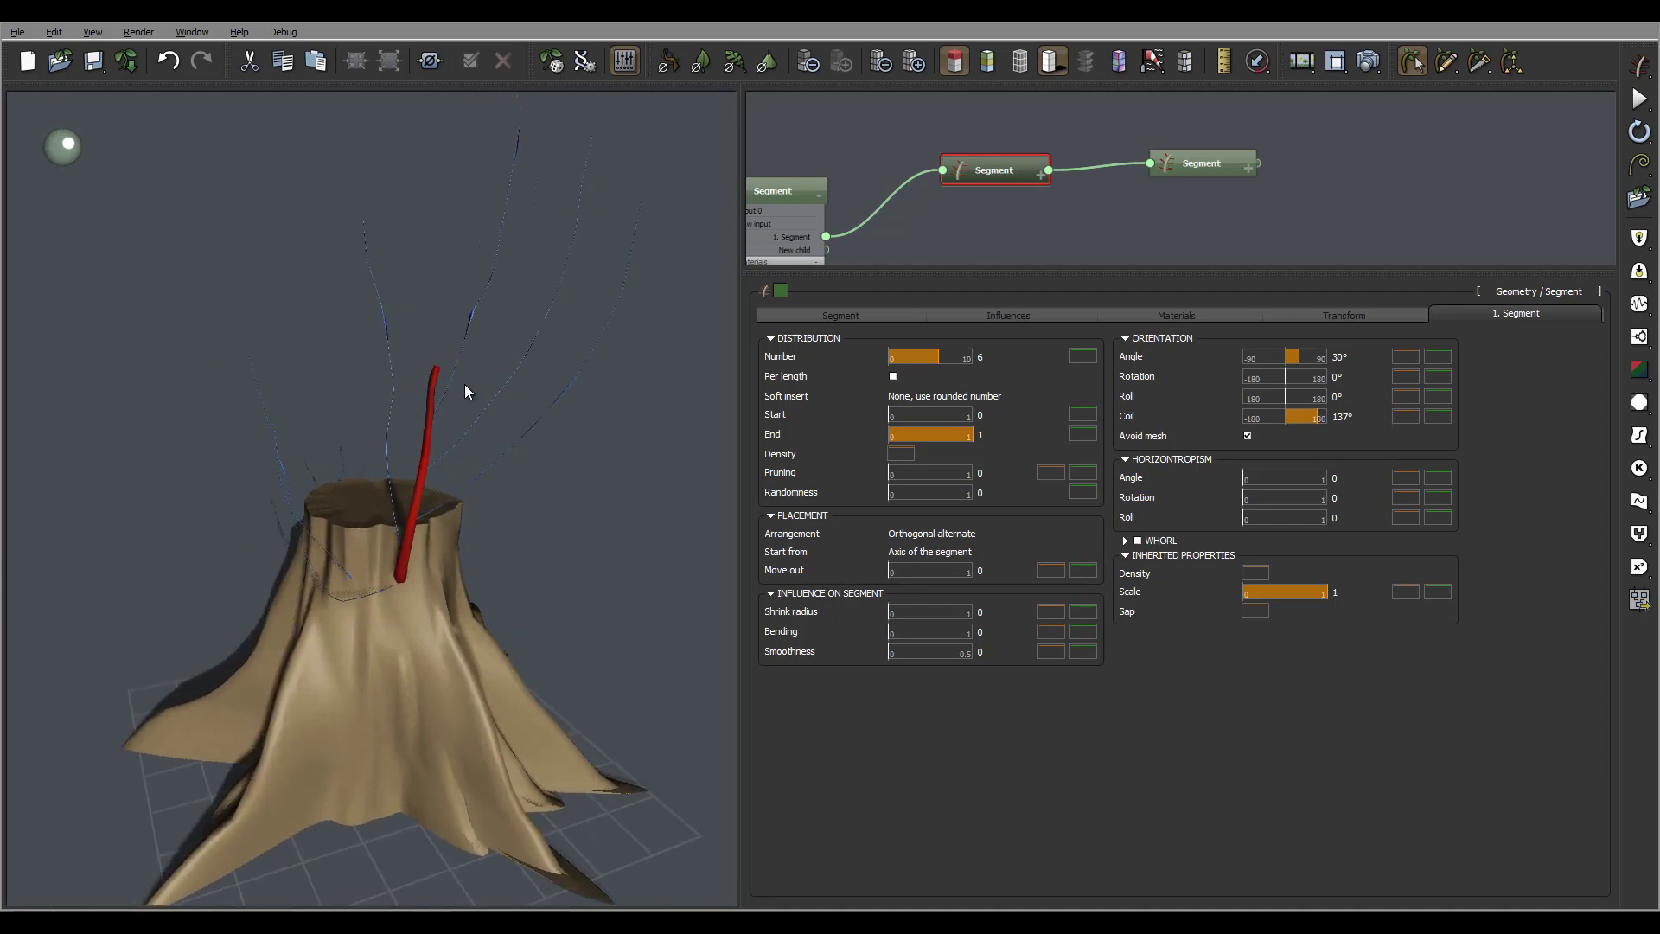
pyautogui.moveTo(897, 414); pyautogui.dragTo(938, 413)
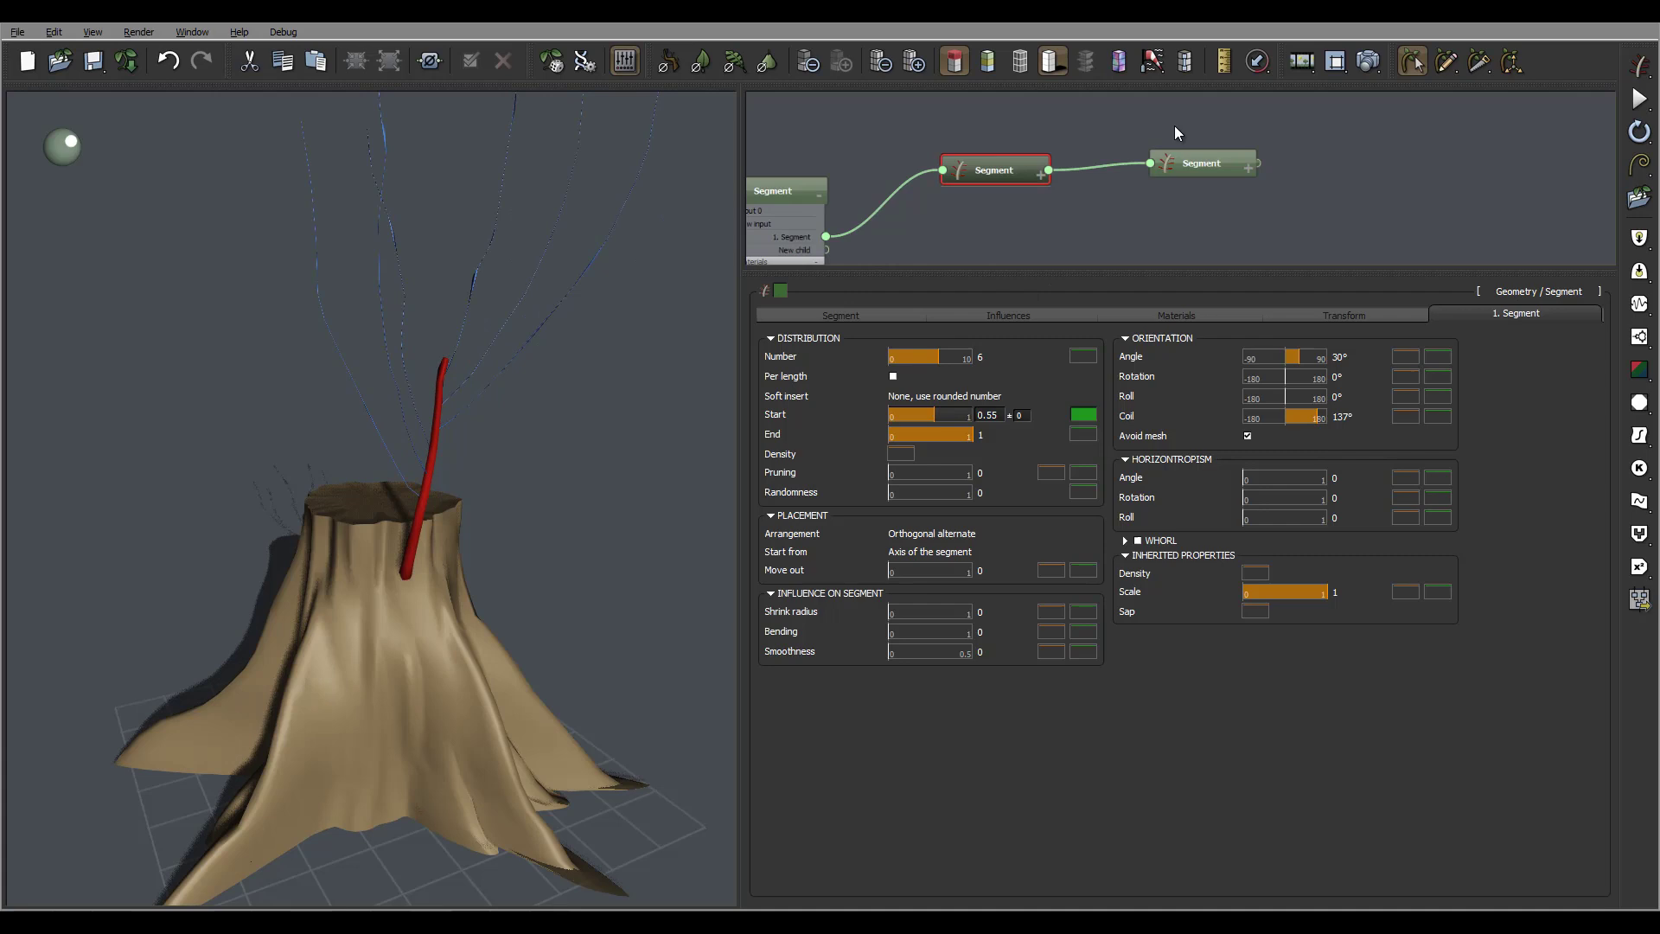
# Set the inherit ratio of the outermost Segment node to 70%.
pyautogui.click(1228, 156)
pyautogui.click(834, 314)
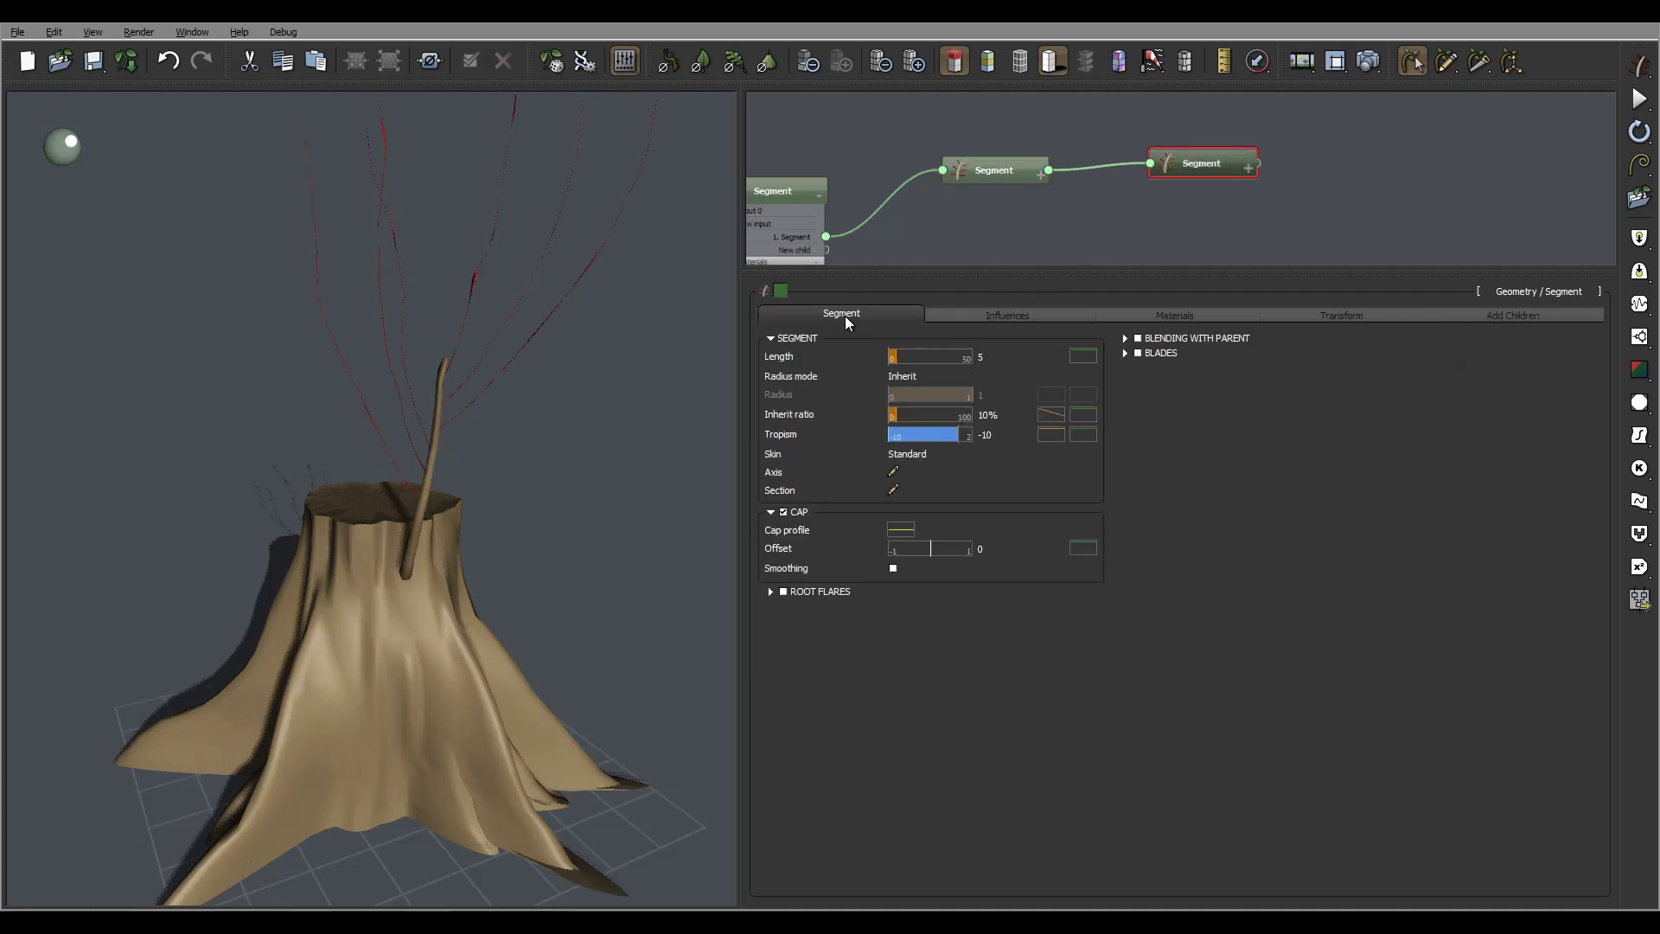
pyautogui.click(986, 415)
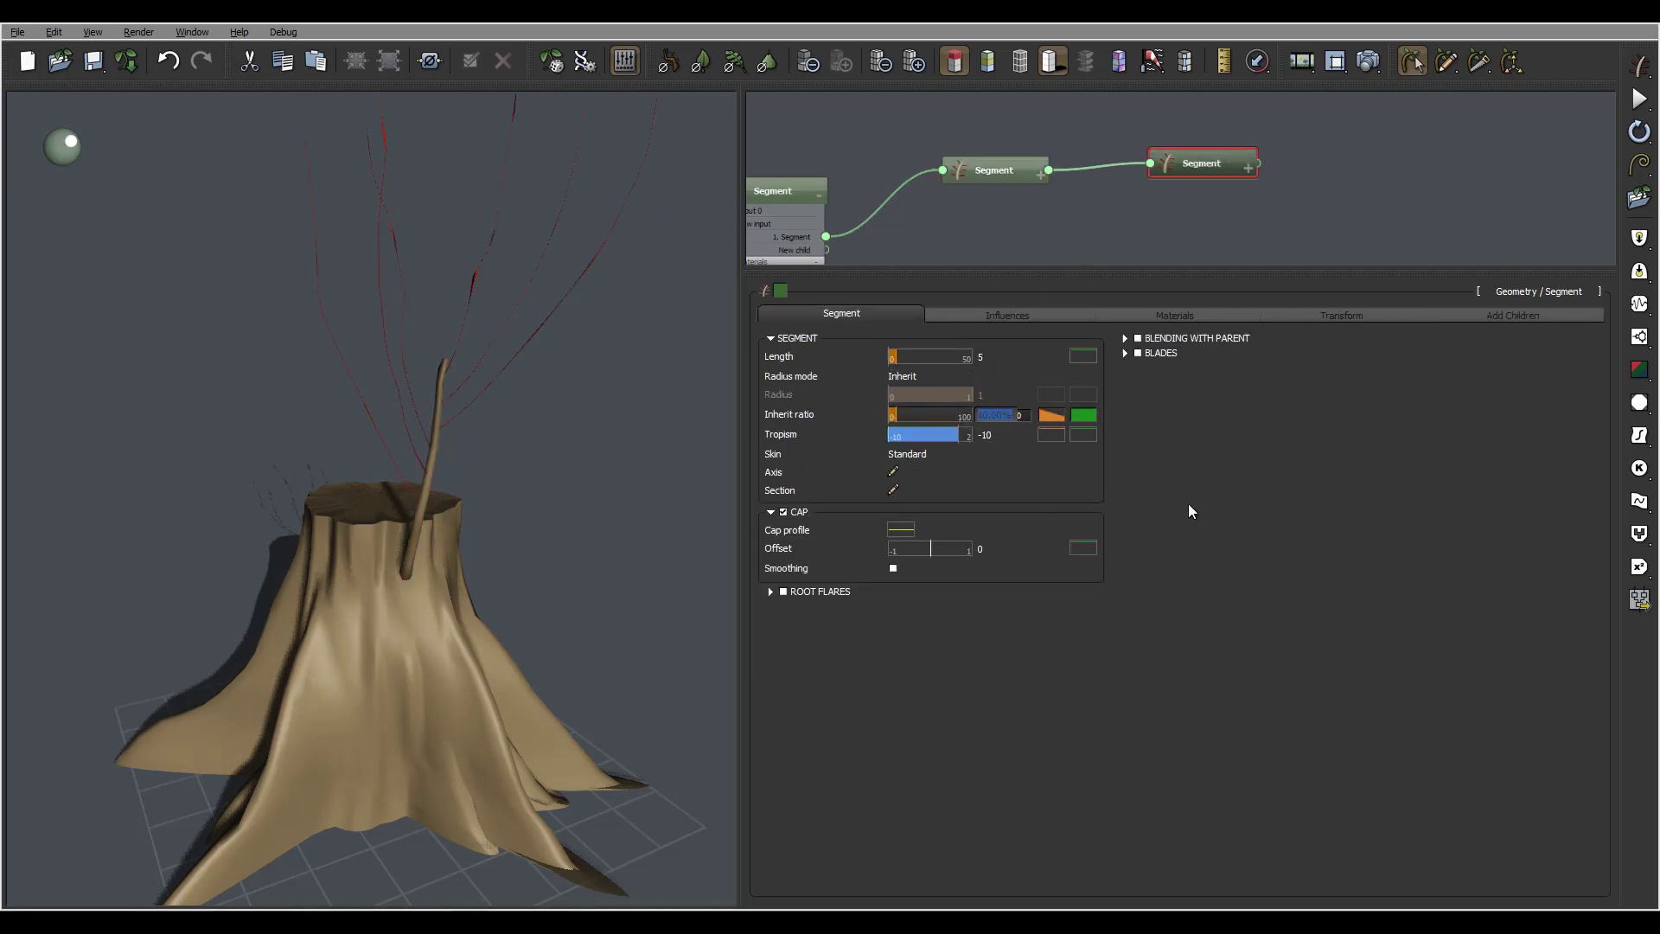
pyautogui.write('70')
pyautogui.press('Return')
pyautogui.moveTo(516, 377); pyautogui.dragTo(572, 369, button='right')
pyautogui.moveTo(572, 376); pyautogui.dragTo(598, 370)
# Set the outermost Segment's length to 4 and its inherit ratio to 25%.
pyautogui.click(987, 357)
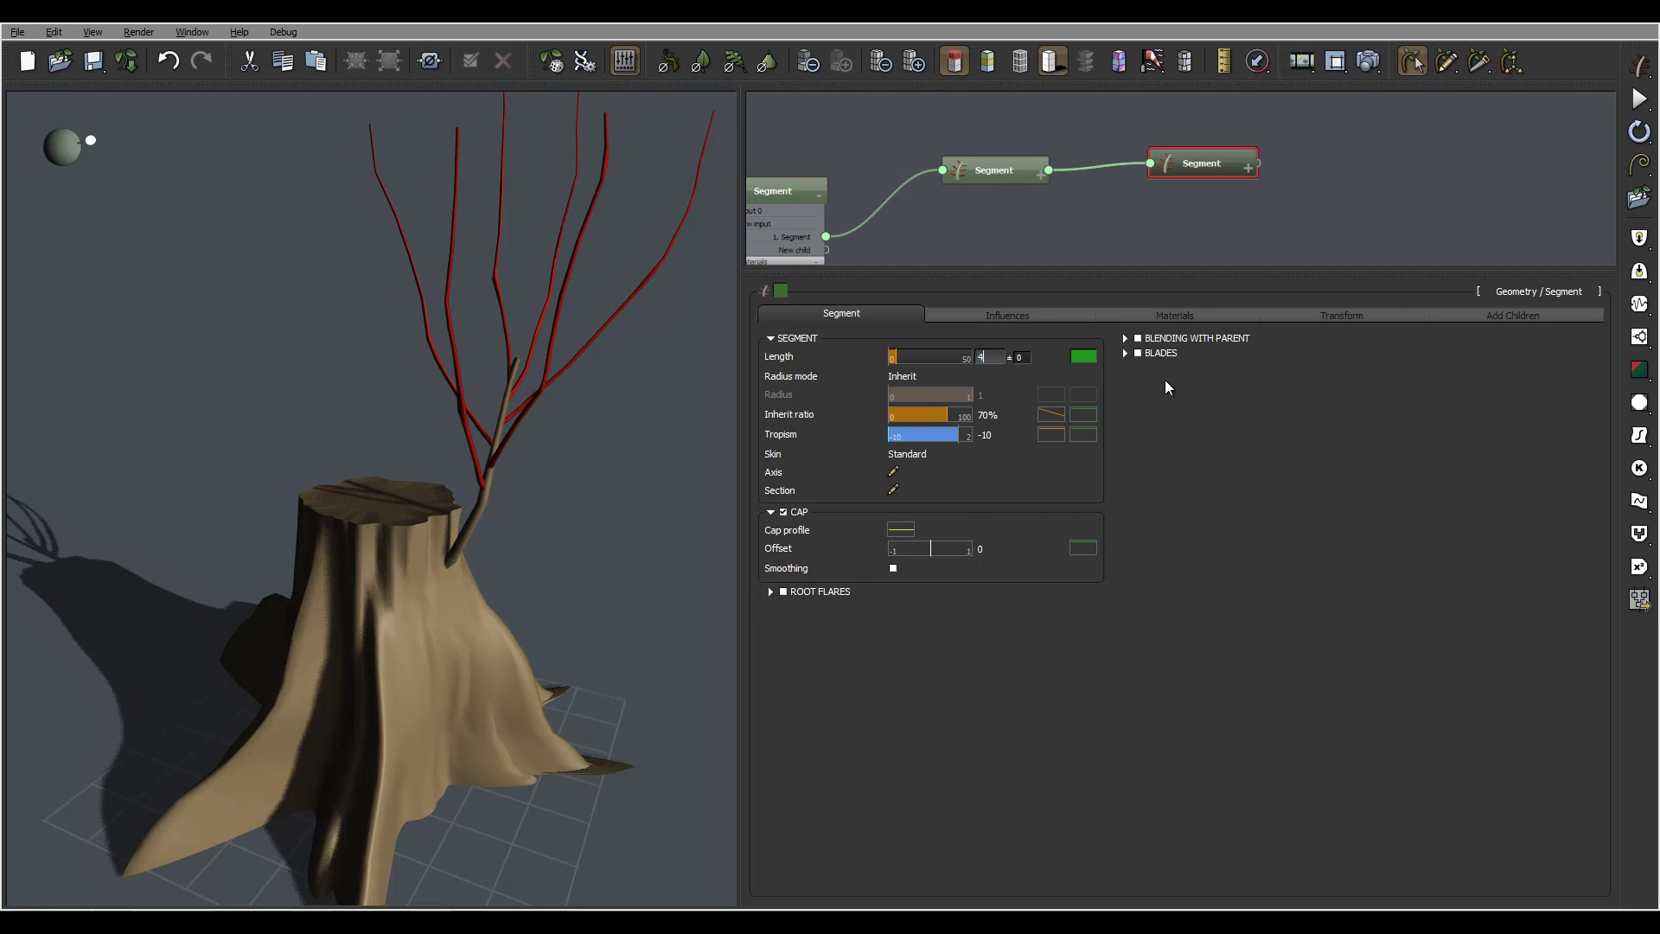
pyautogui.press('Return')
pyautogui.press('Tab')
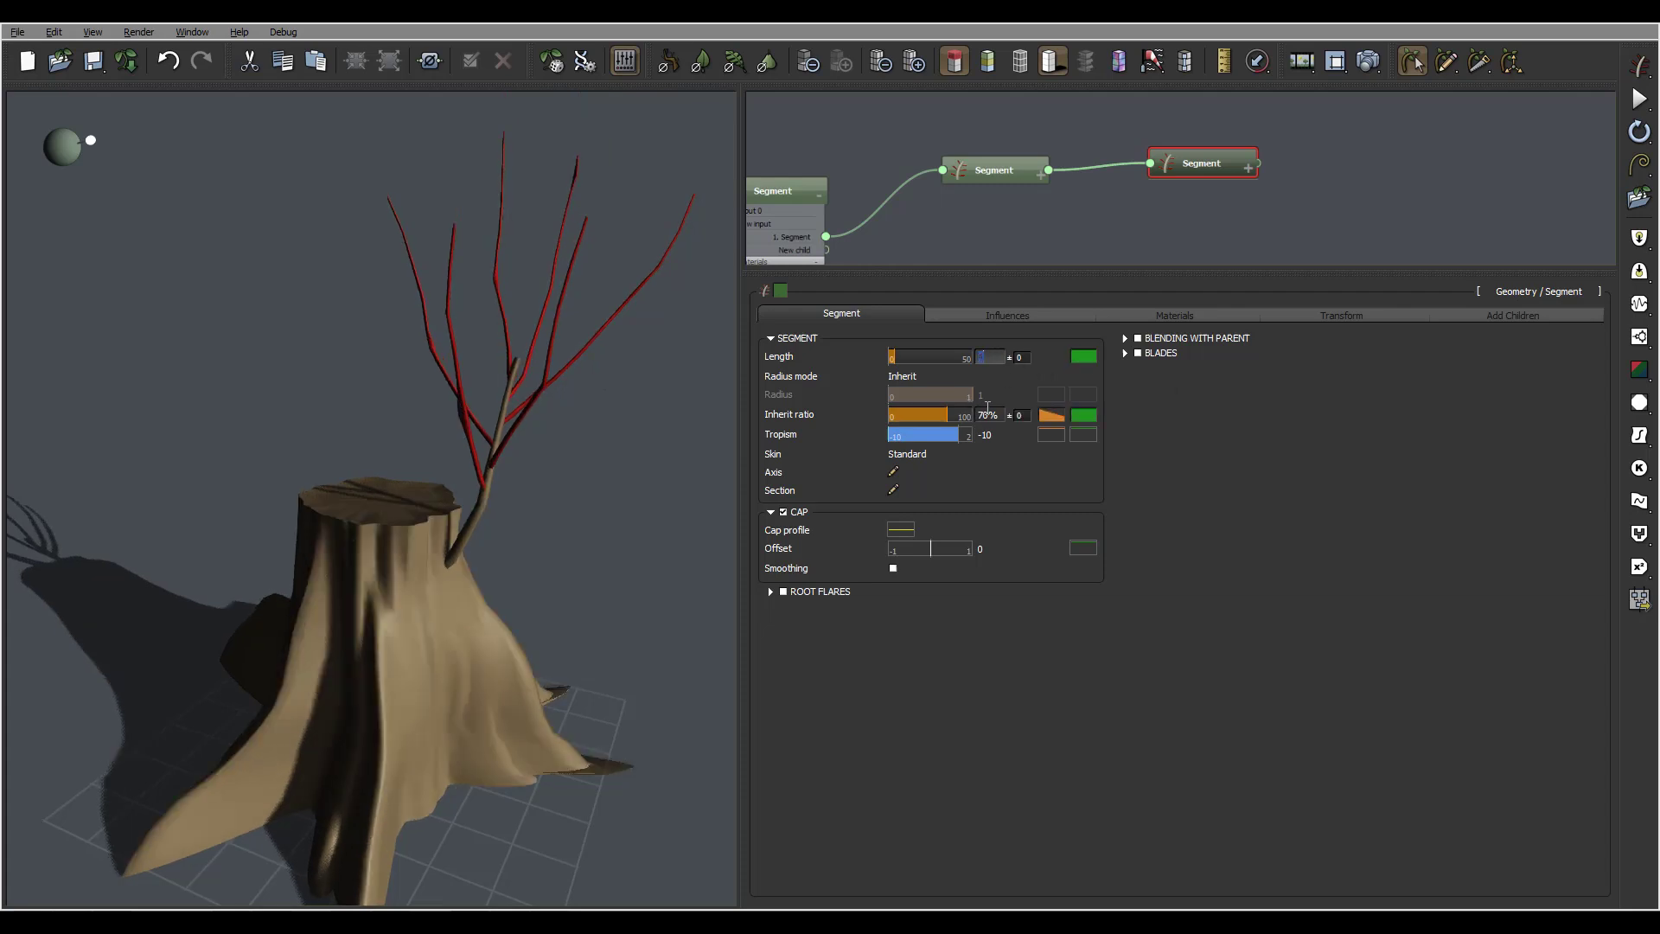
pyautogui.write('15')
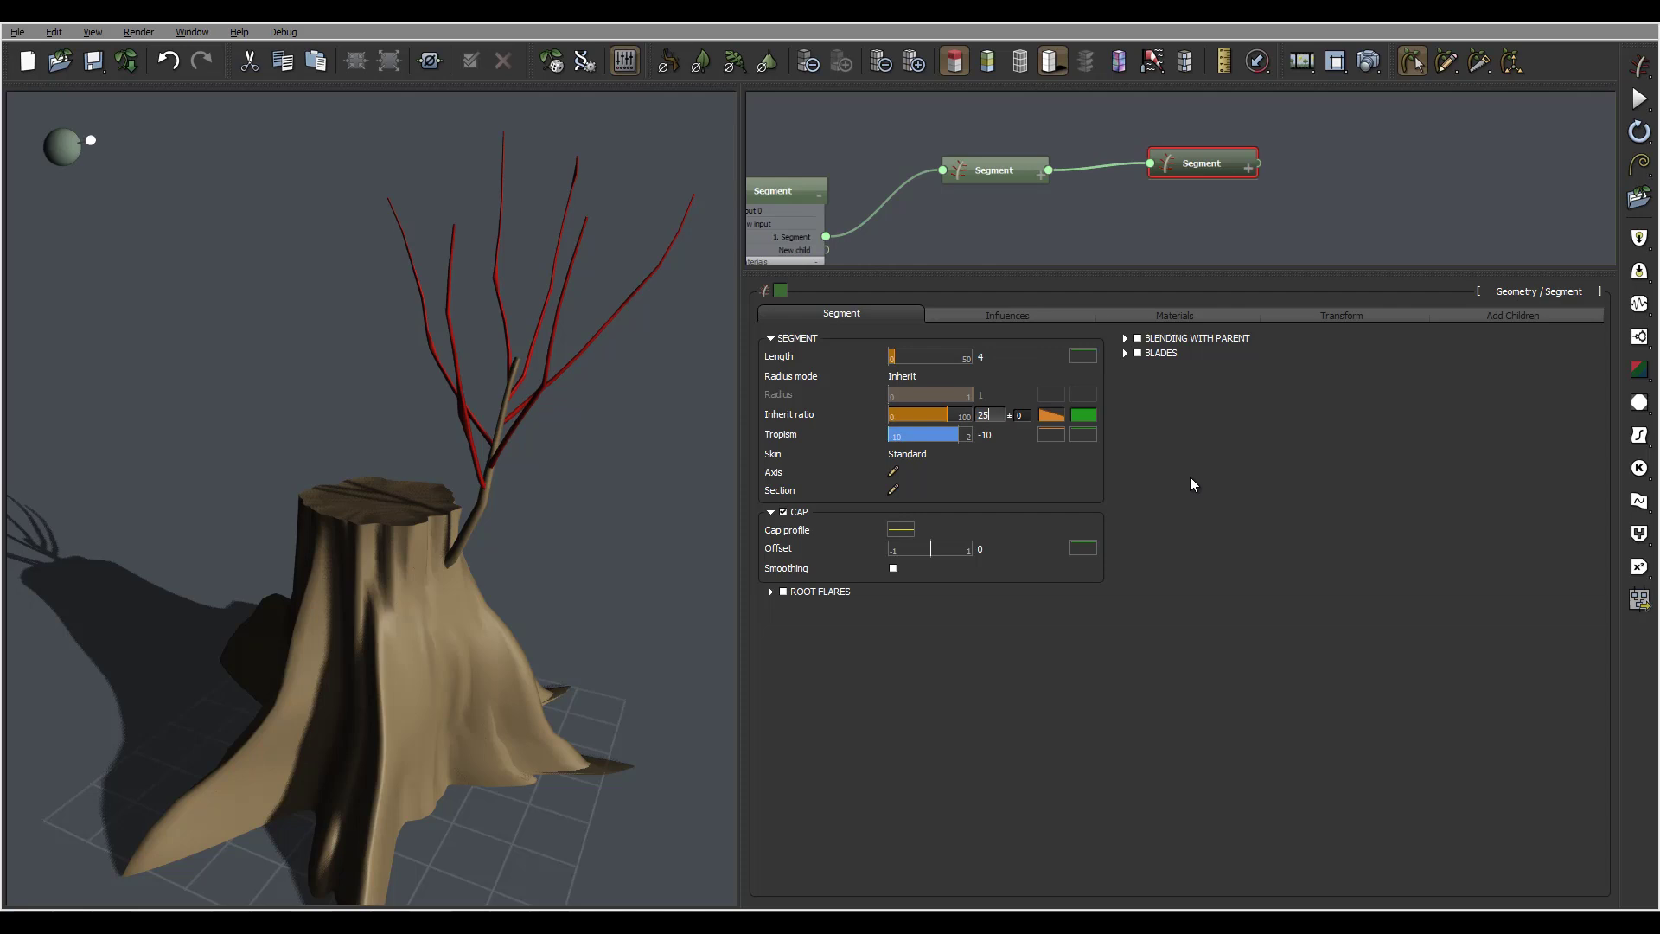
pyautogui.press('Return')
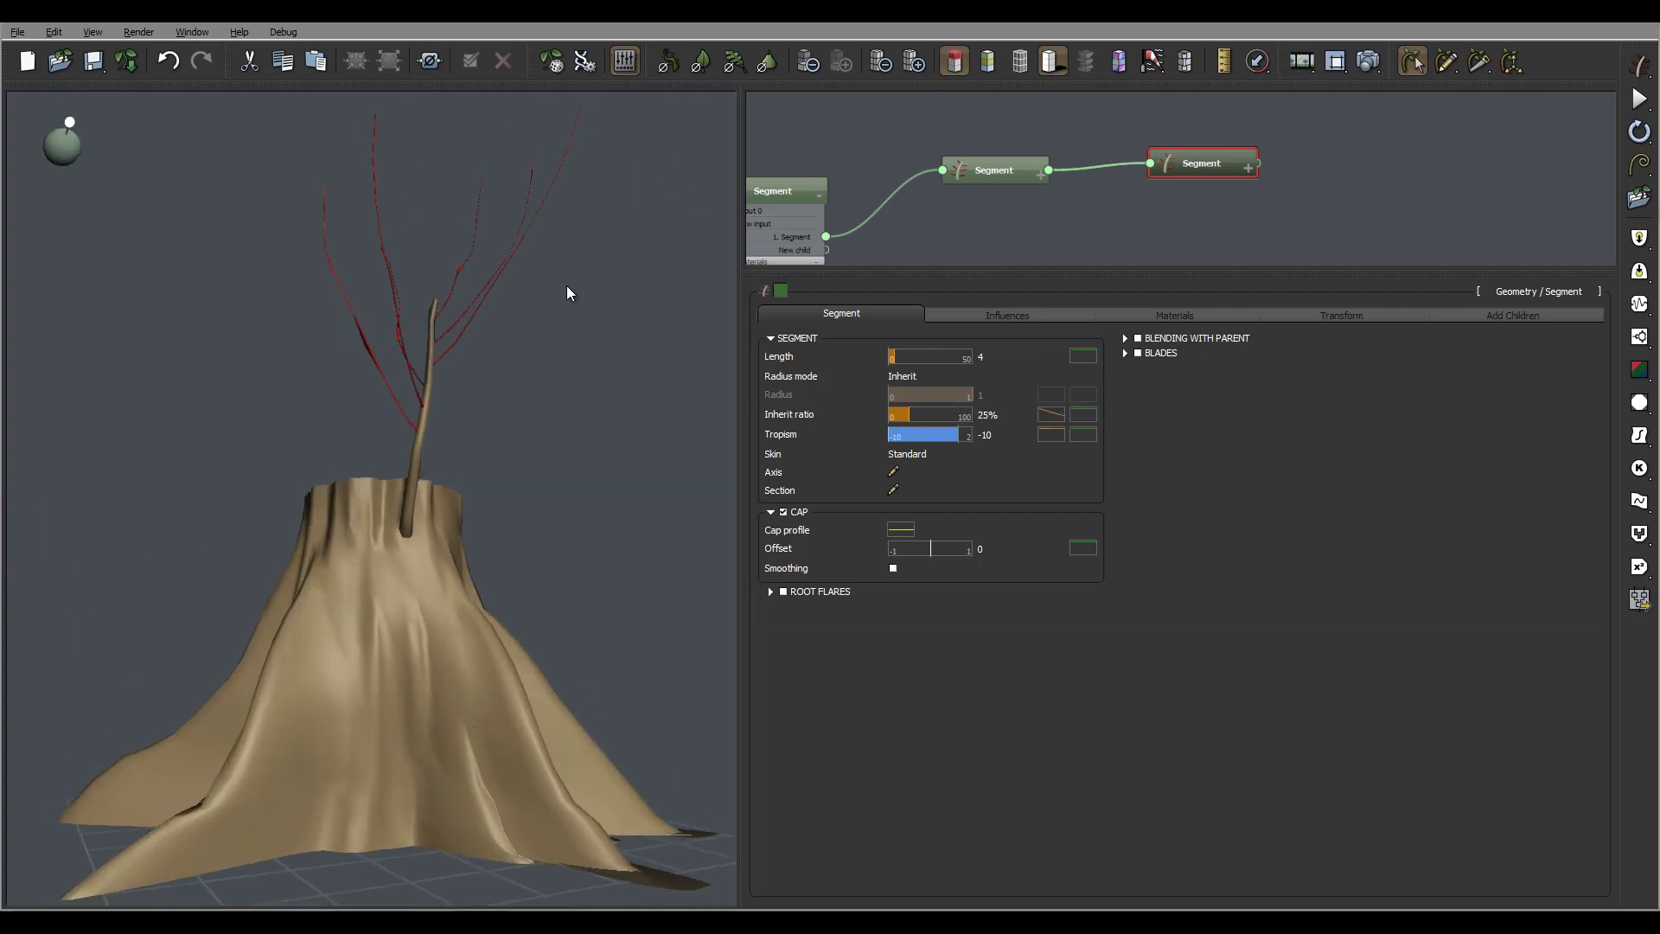
pyautogui.moveTo(522, 491)
pyautogui.mouseDown()
pyautogui.moveTo(586, 352)
pyautogui.moveTo(619, 489)
pyautogui.moveTo(530, 475)
pyautogui.moveTo(527, 353)
pyautogui.moveTo(568, 314)
pyautogui.moveTo(545, 334)
pyautogui.moveTo(556, 274)
pyautogui.moveTo(601, 273)
pyautogui.mouseUp()
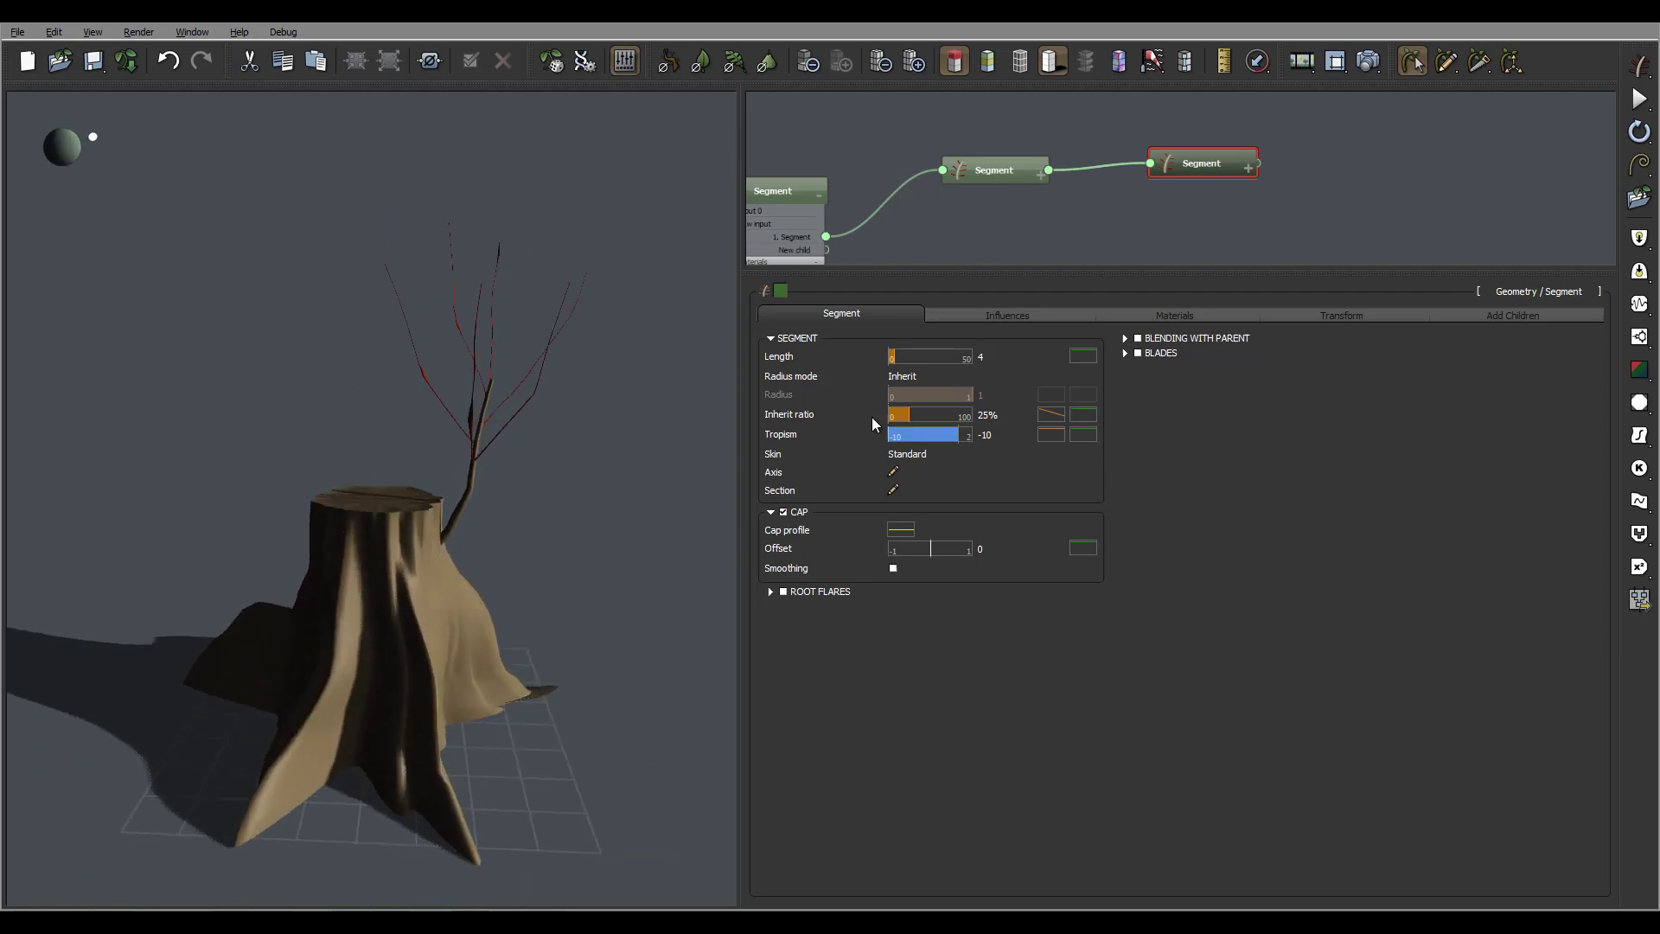
# Add a new unconnected geometry Segment node beyond the outermost Segment in the graph.
pyautogui.moveTo(1379, 163); pyautogui.dragTo(1182, 169, button='middle')
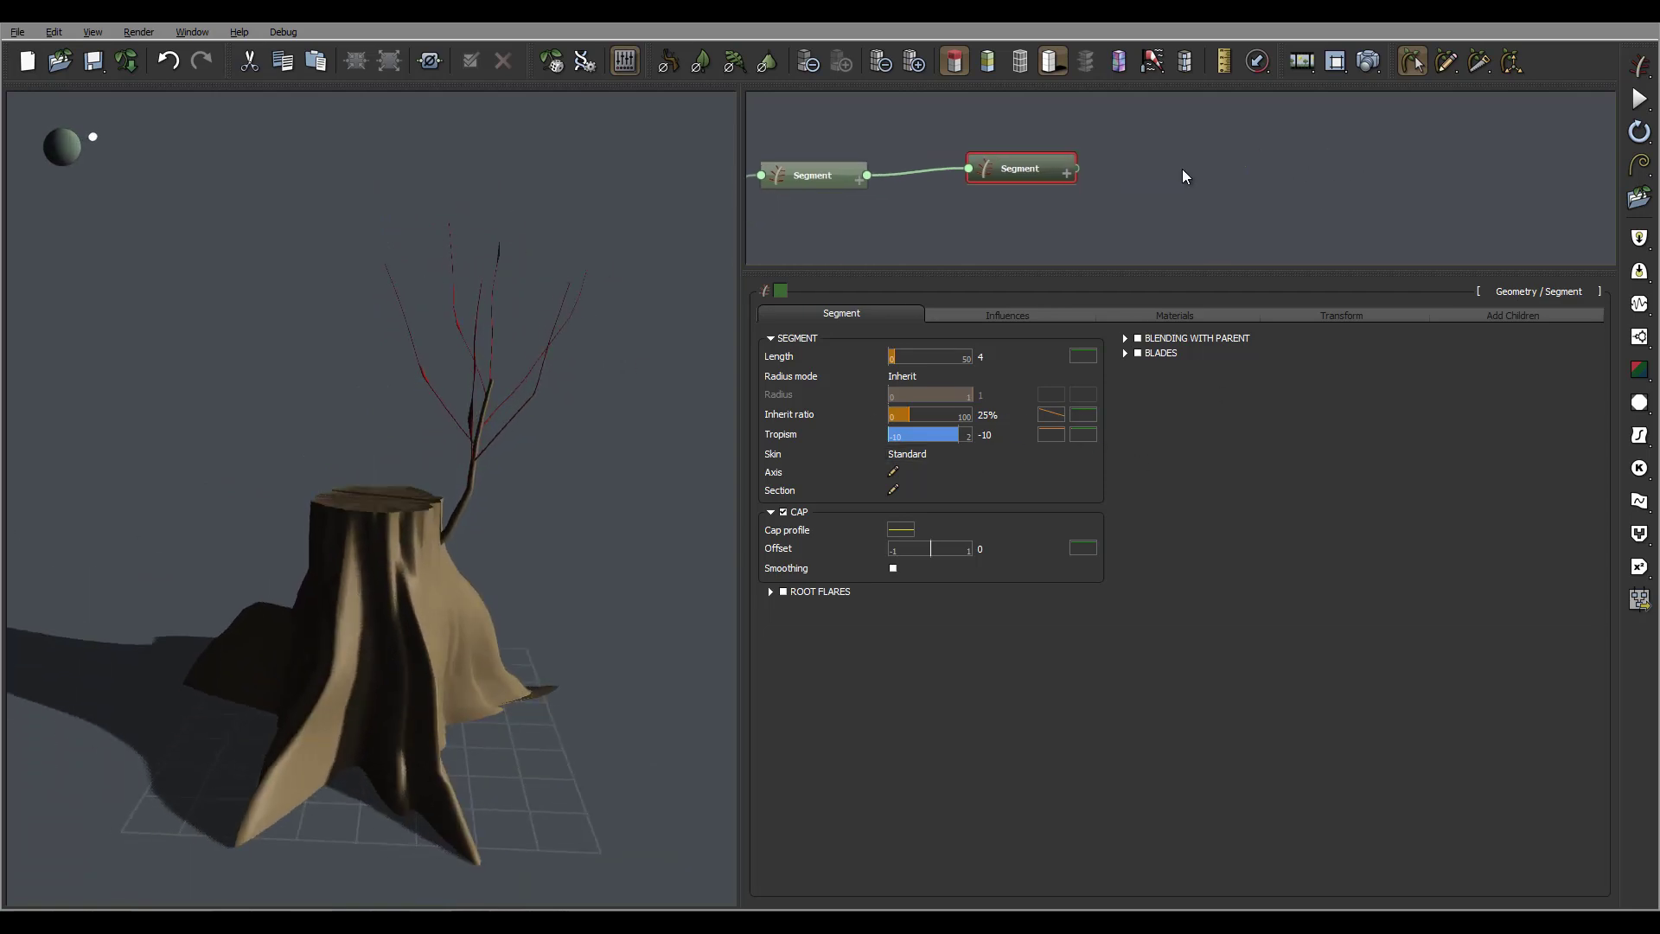
pyautogui.click(1185, 171)
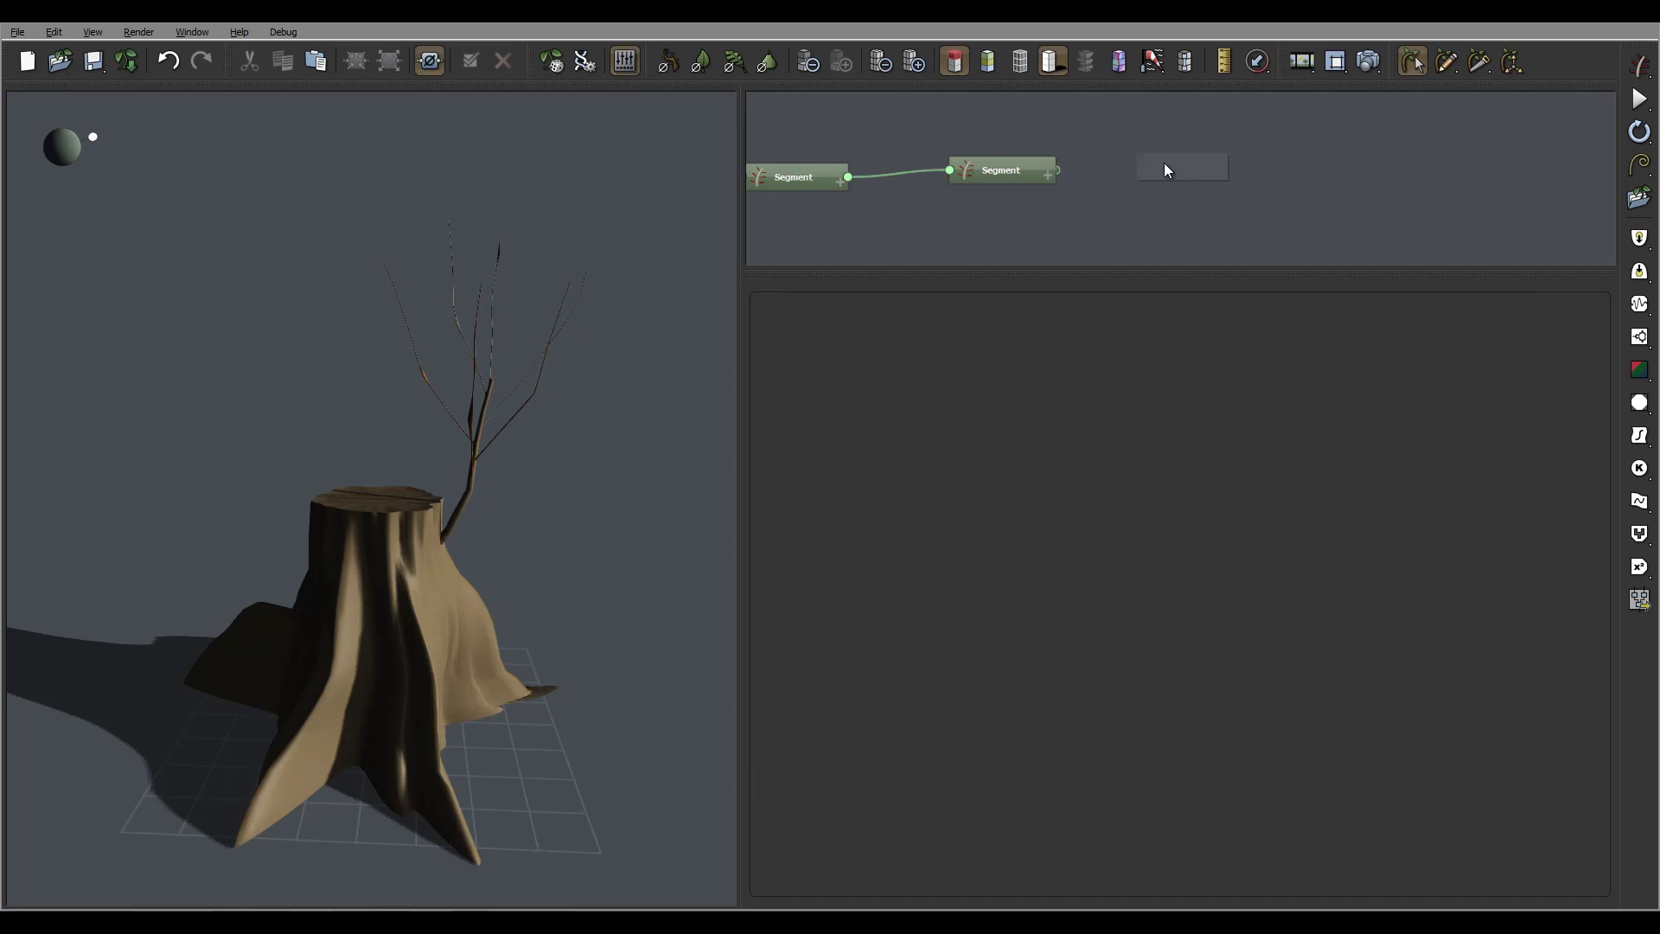
pyautogui.rightClick(1164, 162)
pyautogui.moveTo(1191, 169)
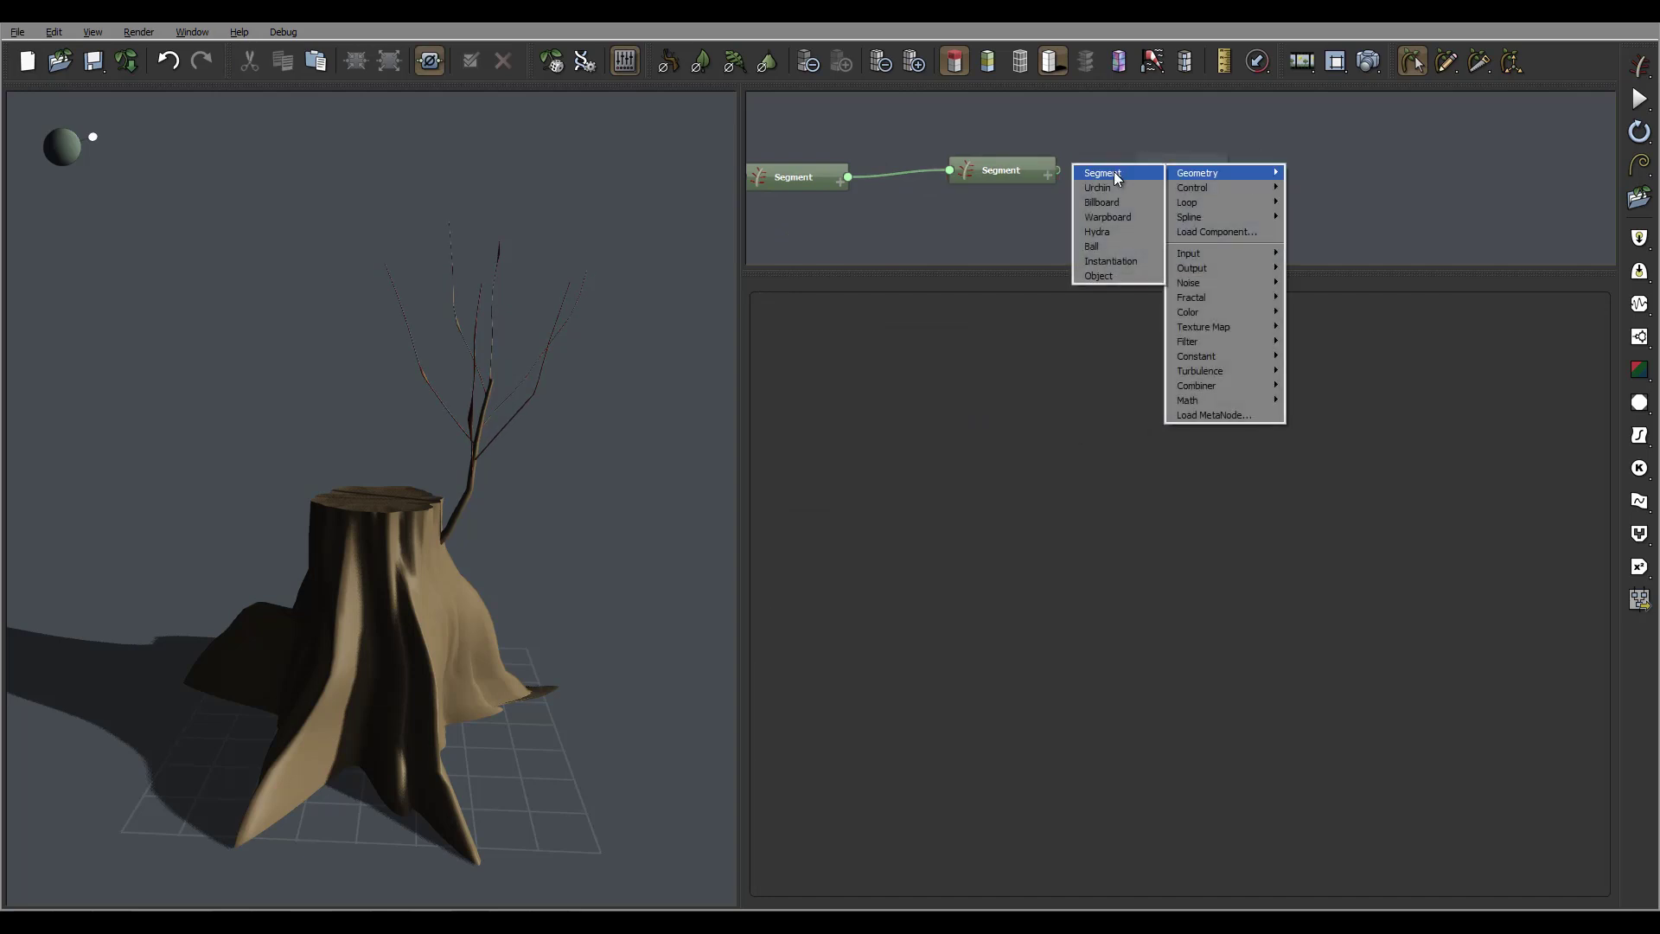
pyautogui.click(1114, 173)
pyautogui.click(1181, 166)
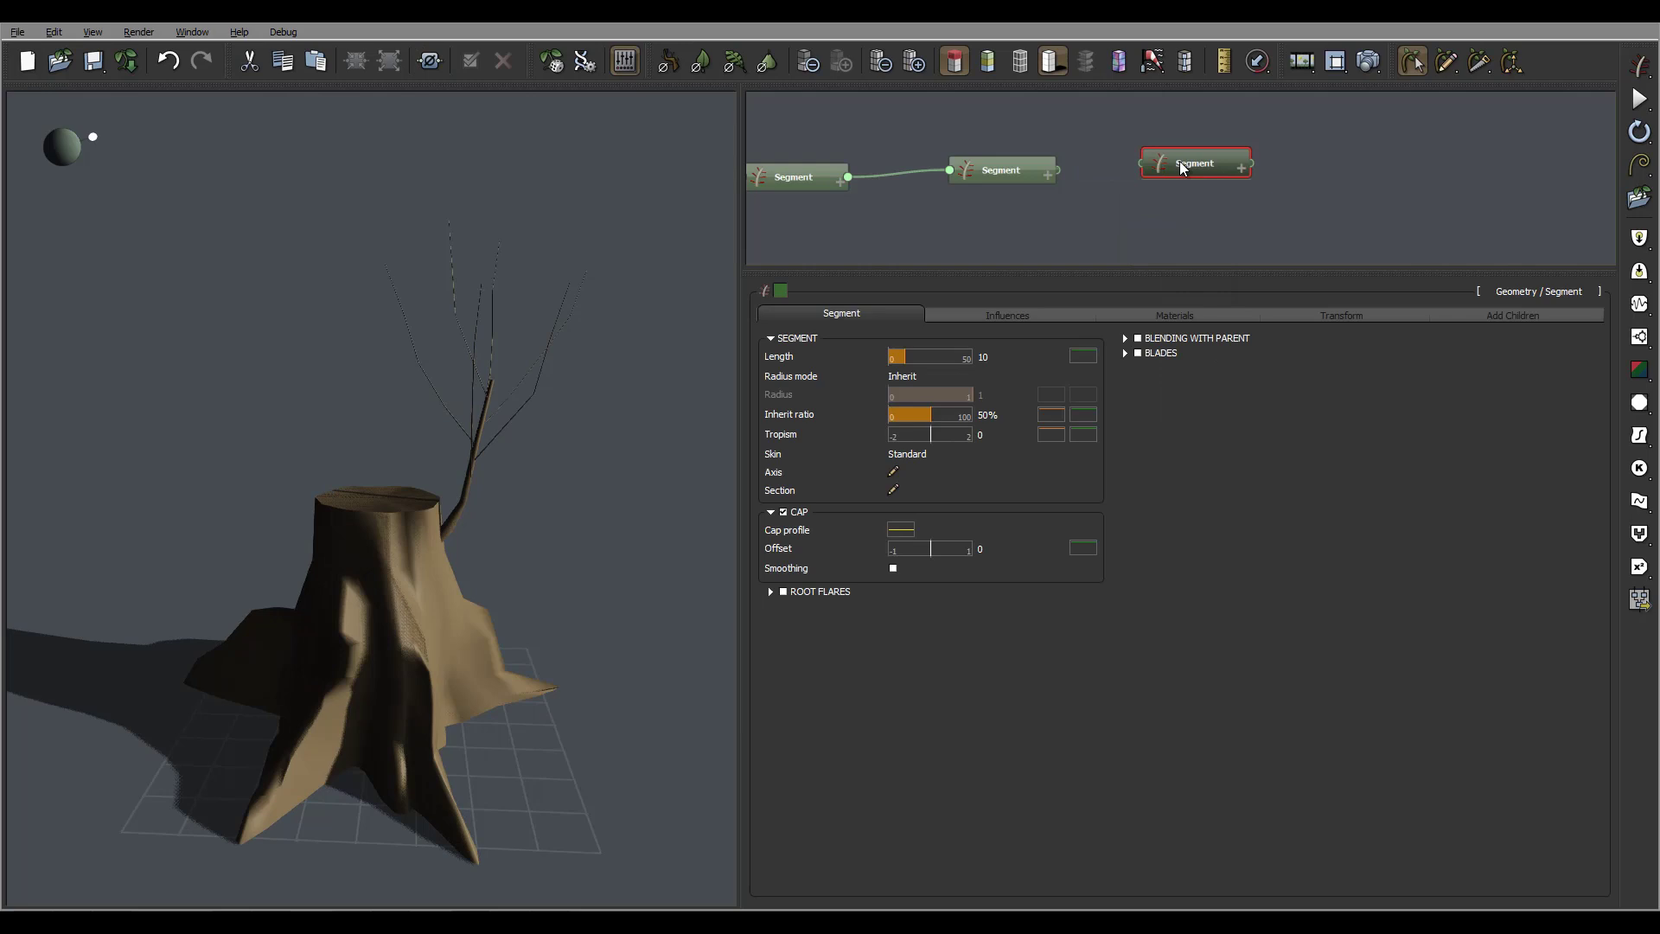
# Set the new Segment's length to 1 and its inherit ratio to 0%.
pyautogui.click(1002, 356)
pyautogui.write('1')
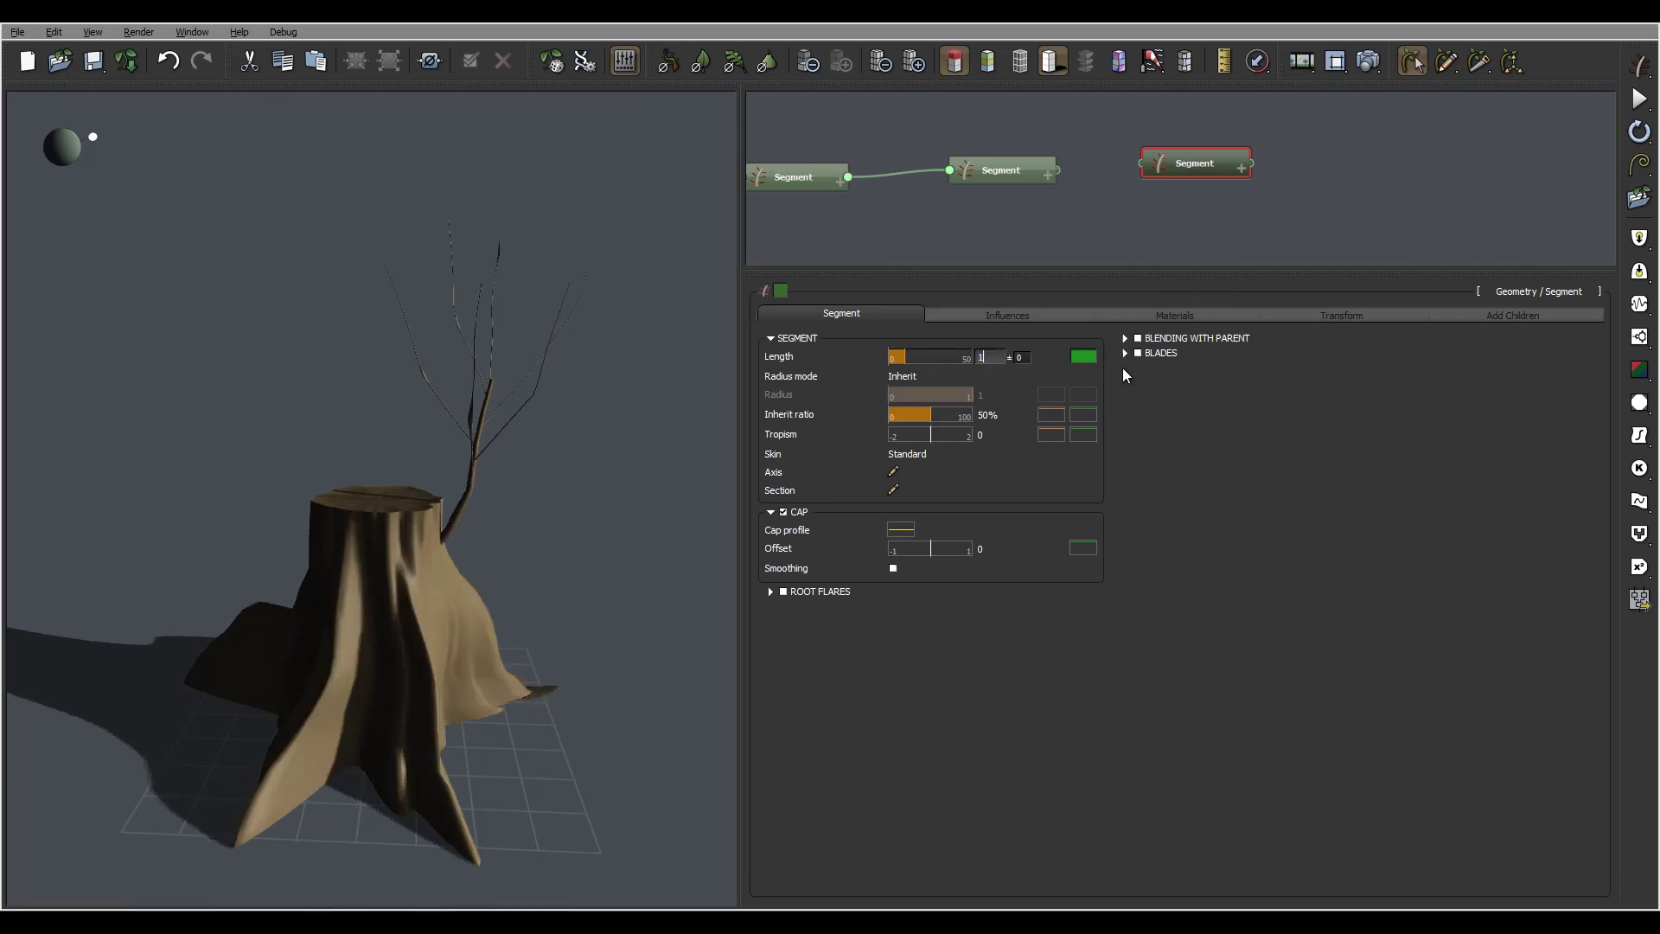
pyautogui.press('Return')
pyautogui.click(1008, 414)
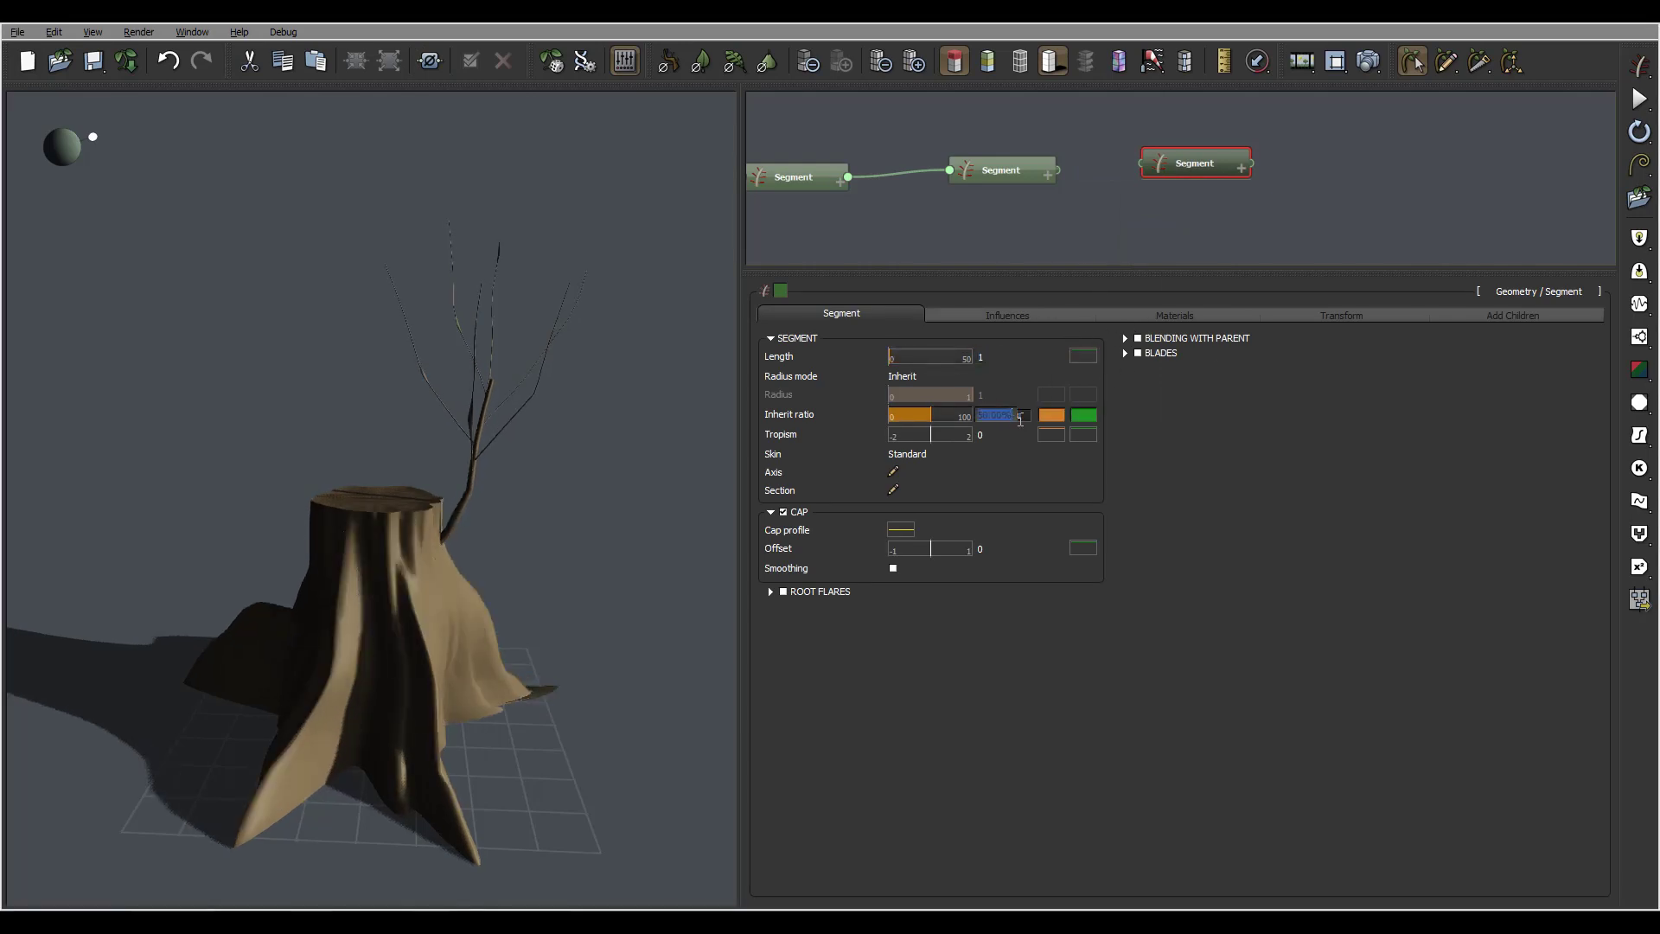
pyautogui.write('0')
pyautogui.press('Return')
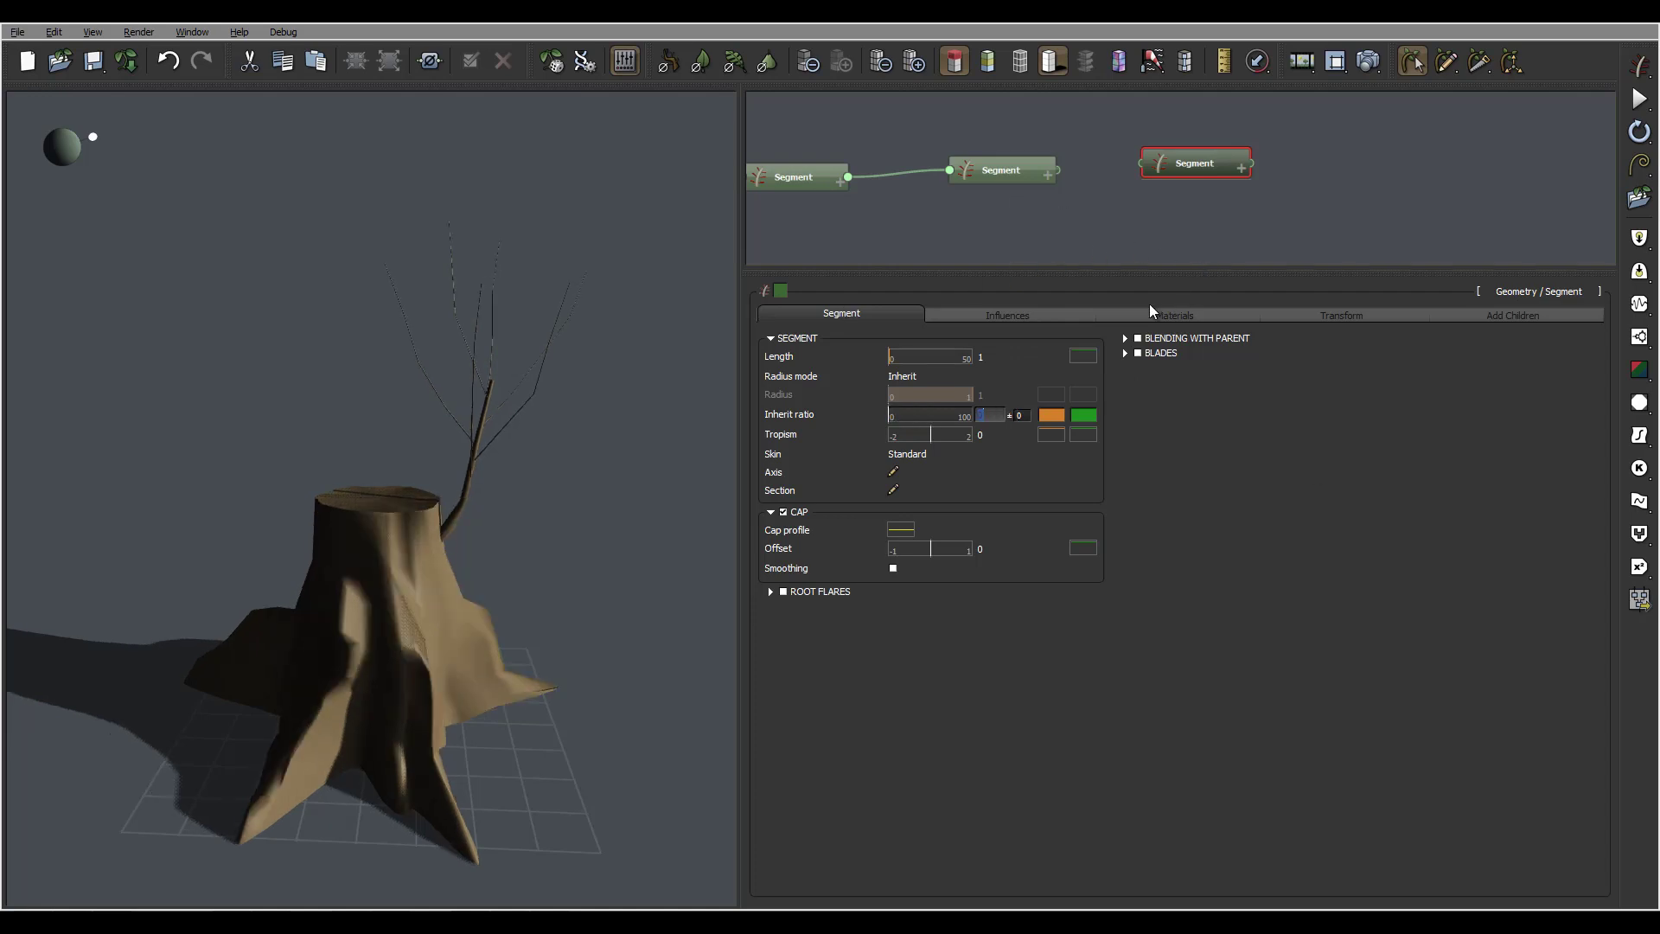
# Enable blades on the new Segment.
pyautogui.click(1007, 315)
pyautogui.click(864, 316)
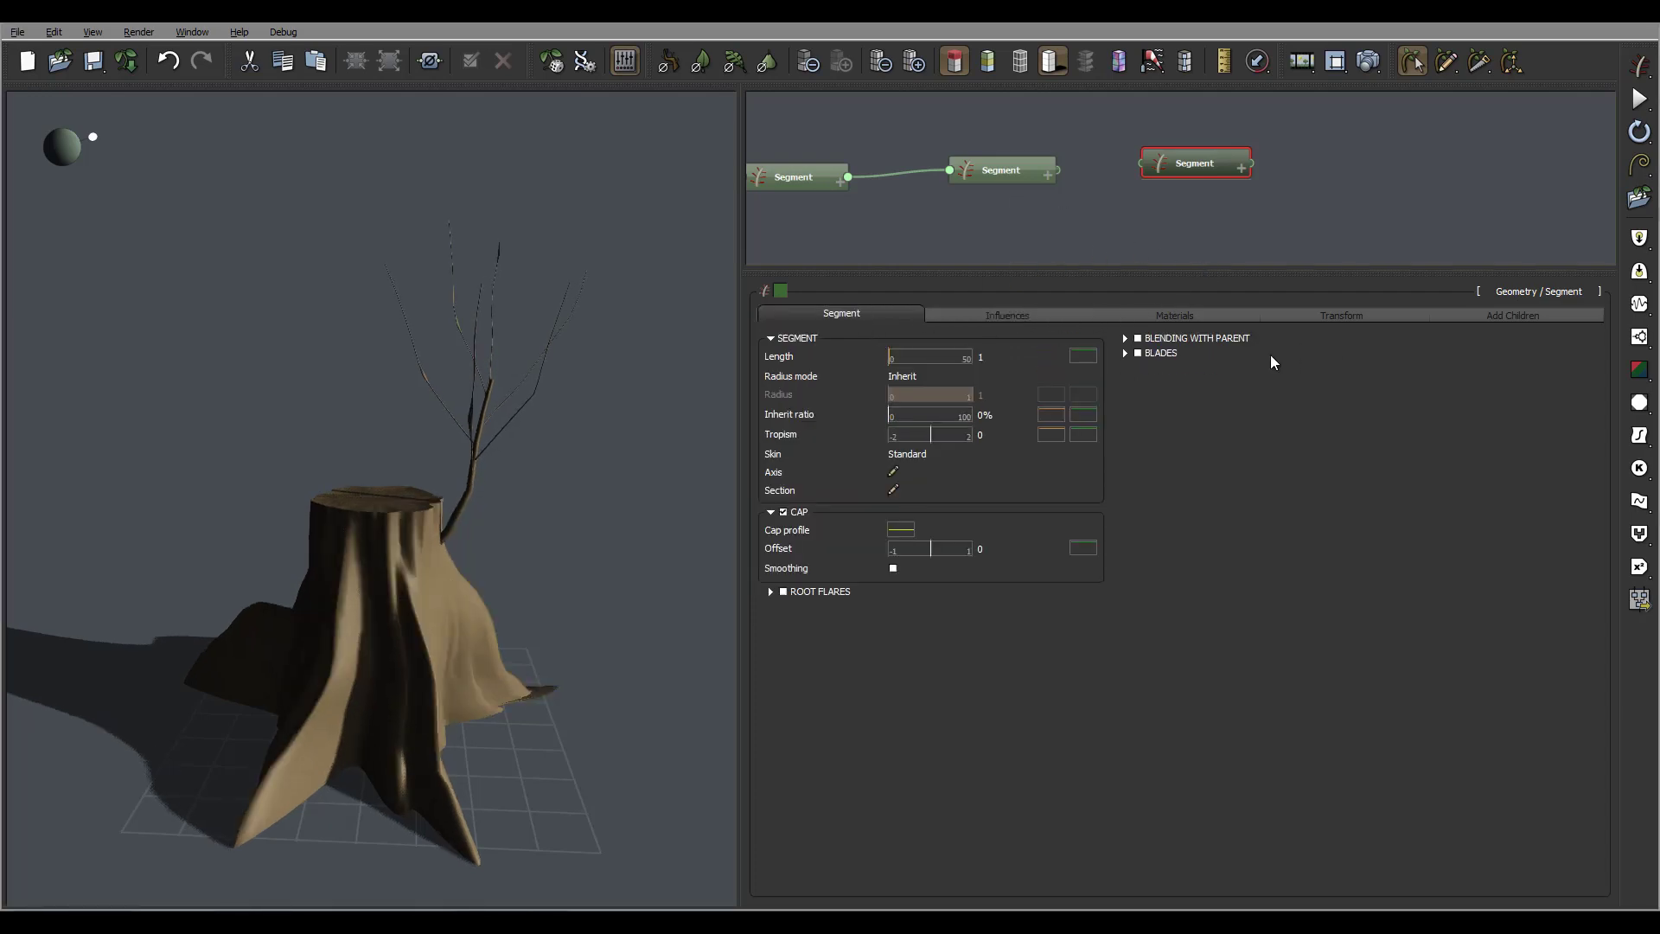
pyautogui.click(1138, 354)
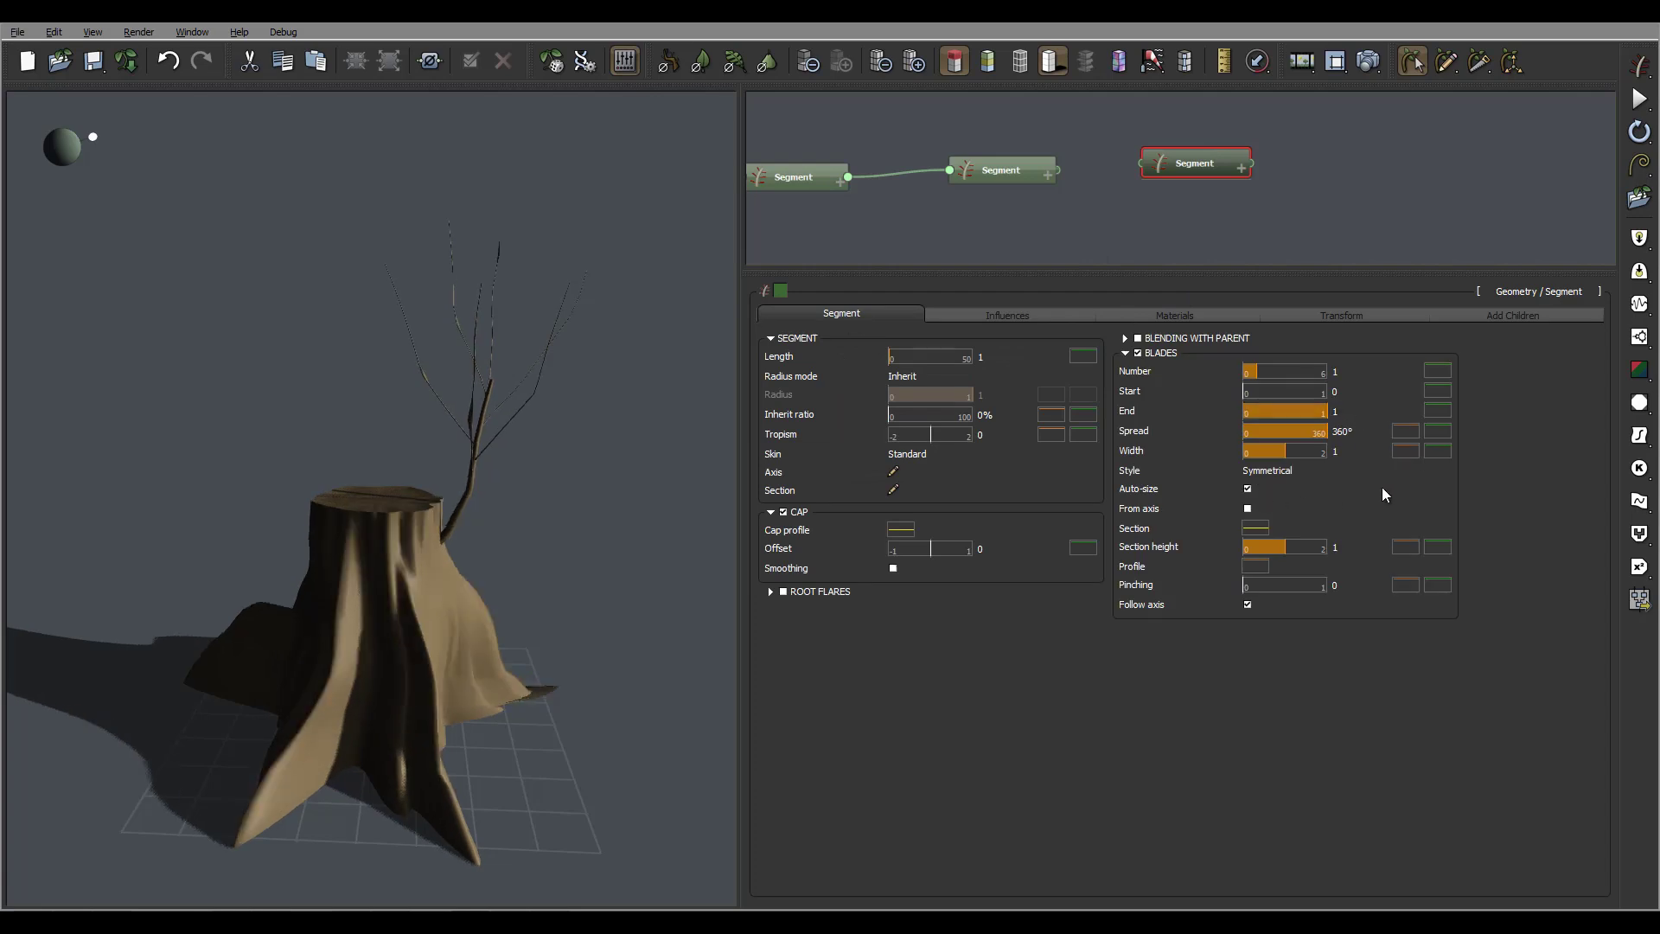
# In the blade spread profile, add keypoints near X 0.11 and 0.55, then lower the start to about 0.29 and the end to about 0.19.
pyautogui.click(1403, 430)
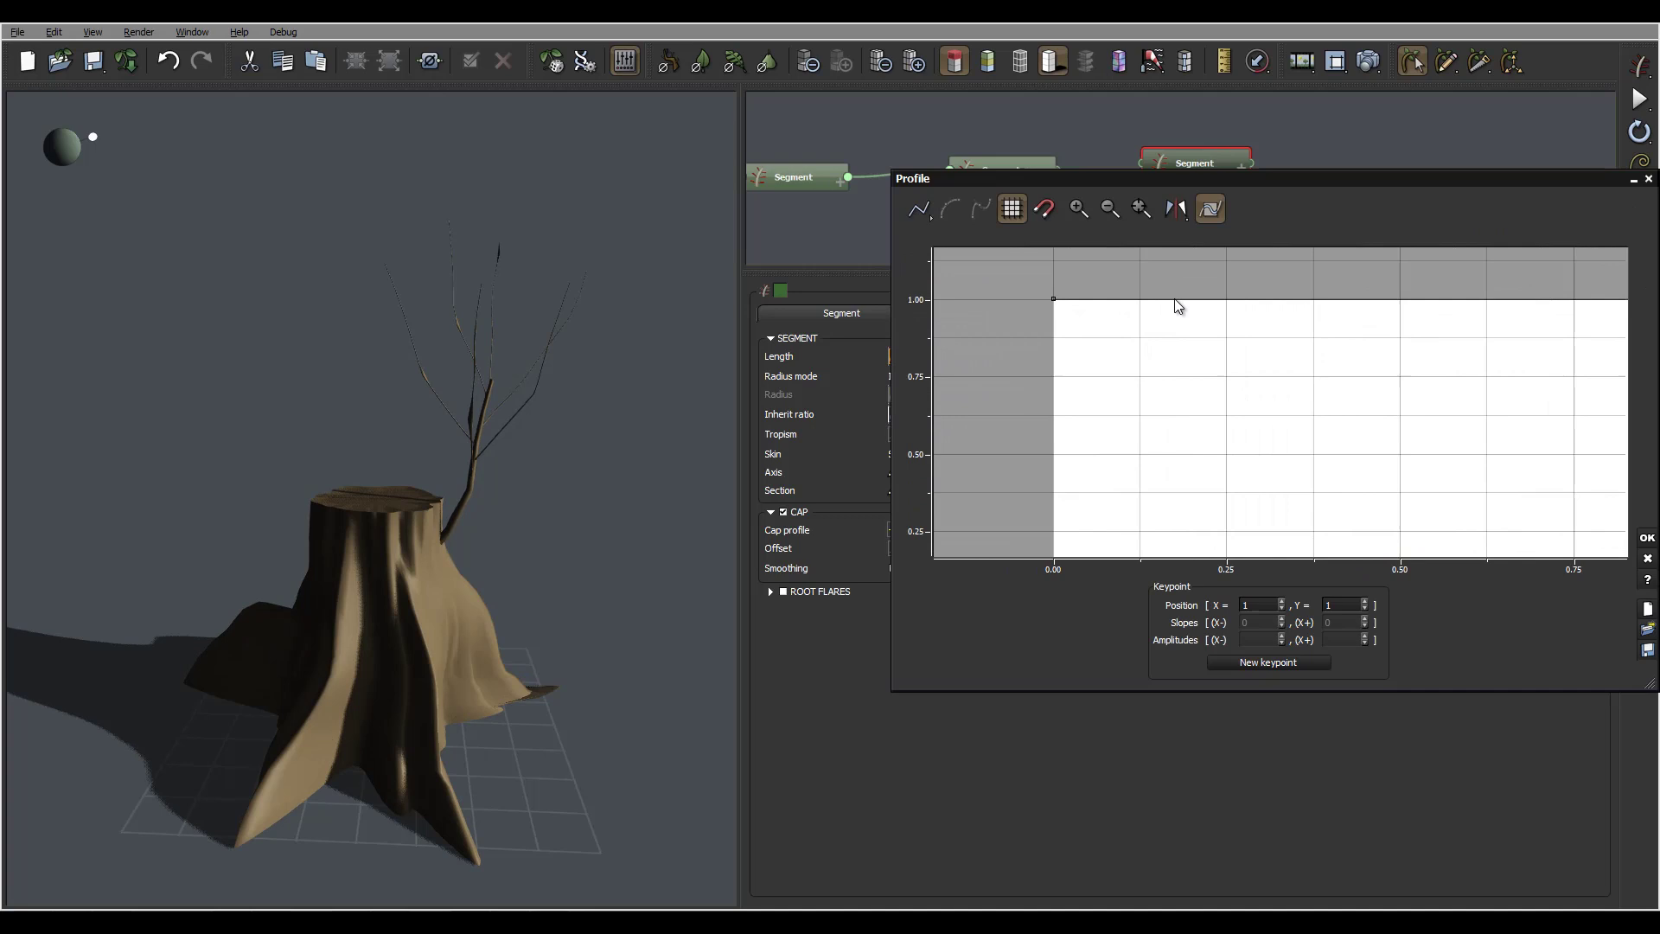
pyautogui.click(1129, 301)
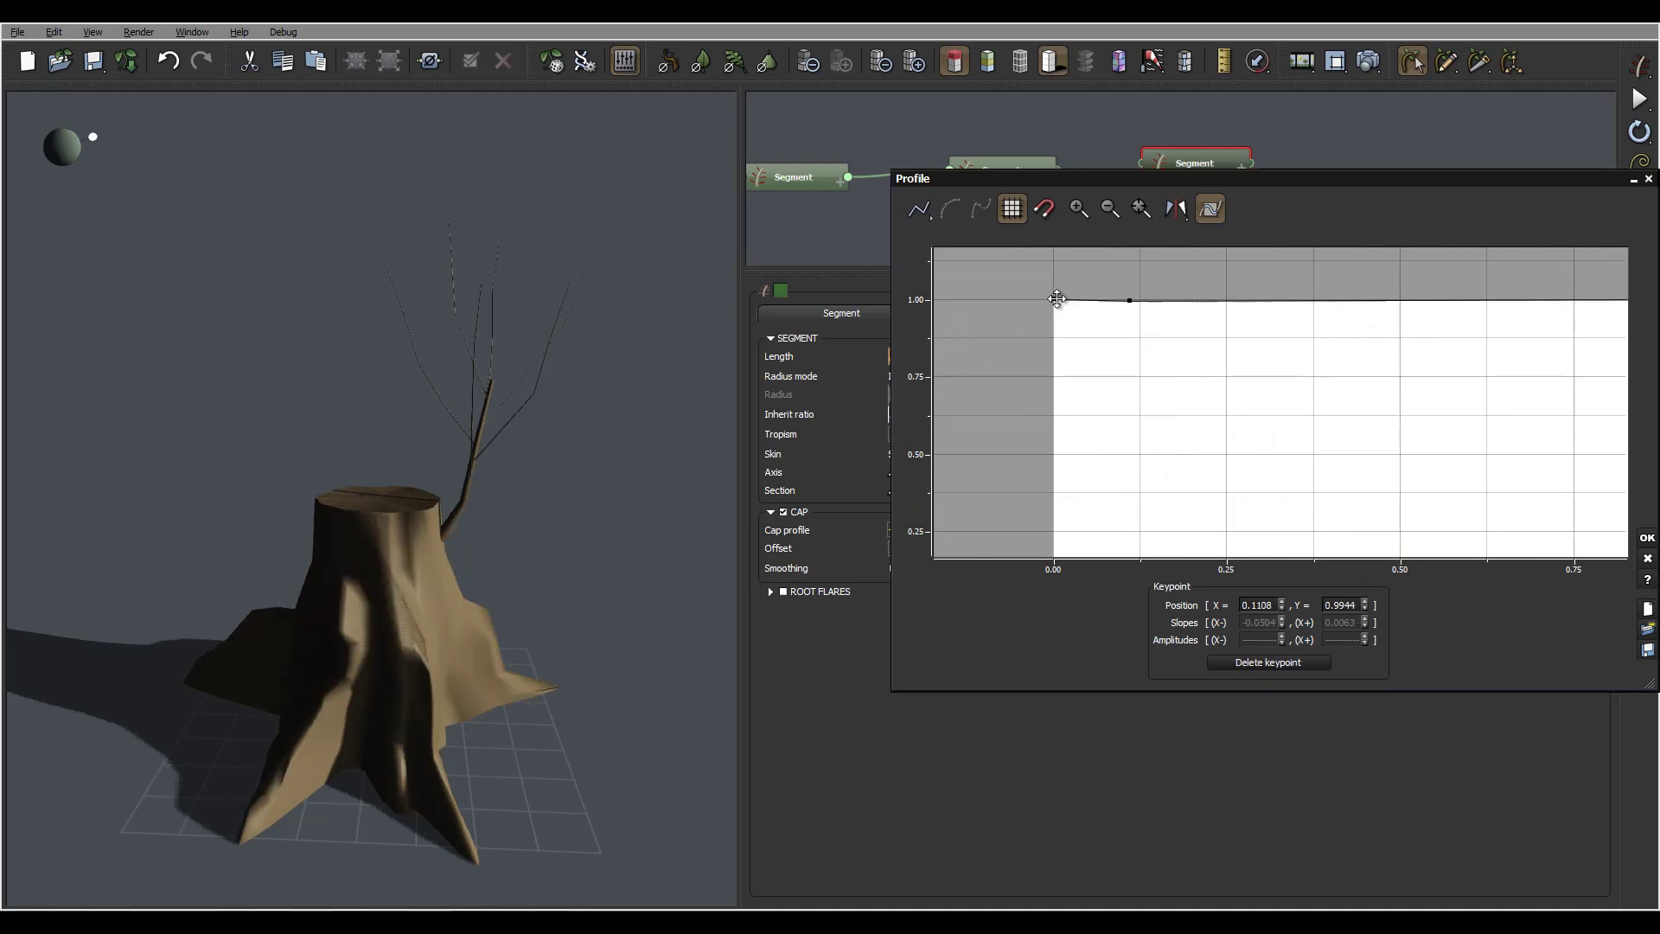
pyautogui.moveTo(1054, 300); pyautogui.dragTo(1053, 514)
pyautogui.moveTo(1482, 360); pyautogui.dragTo(1126, 363, button='middle')
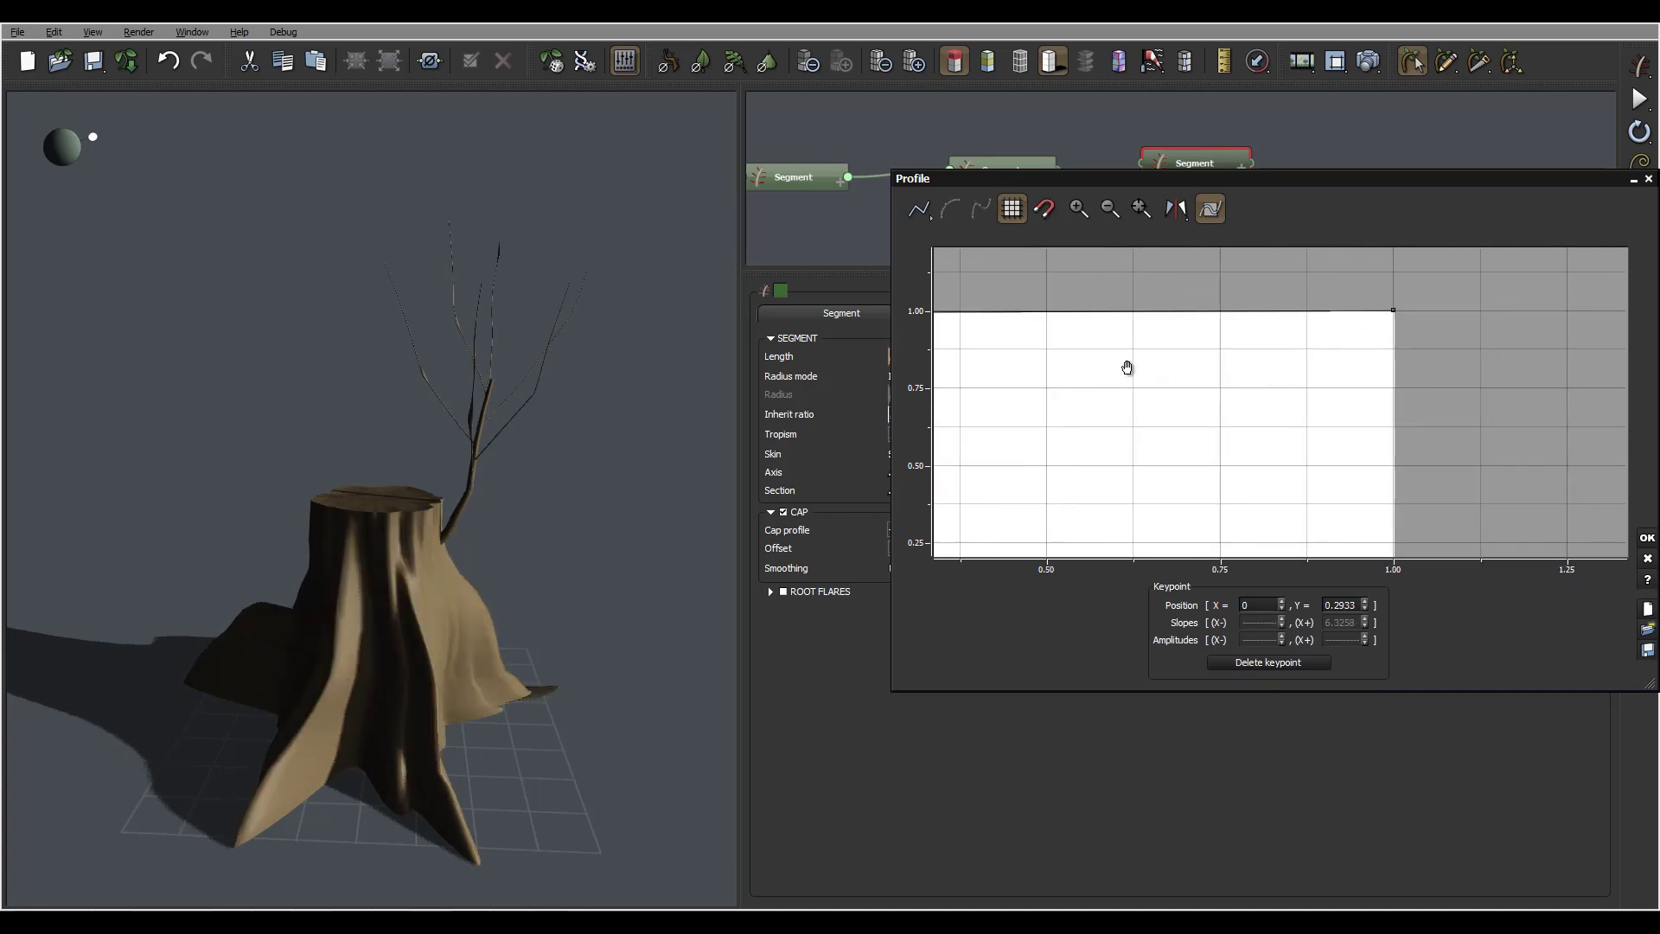
pyautogui.click(1079, 310)
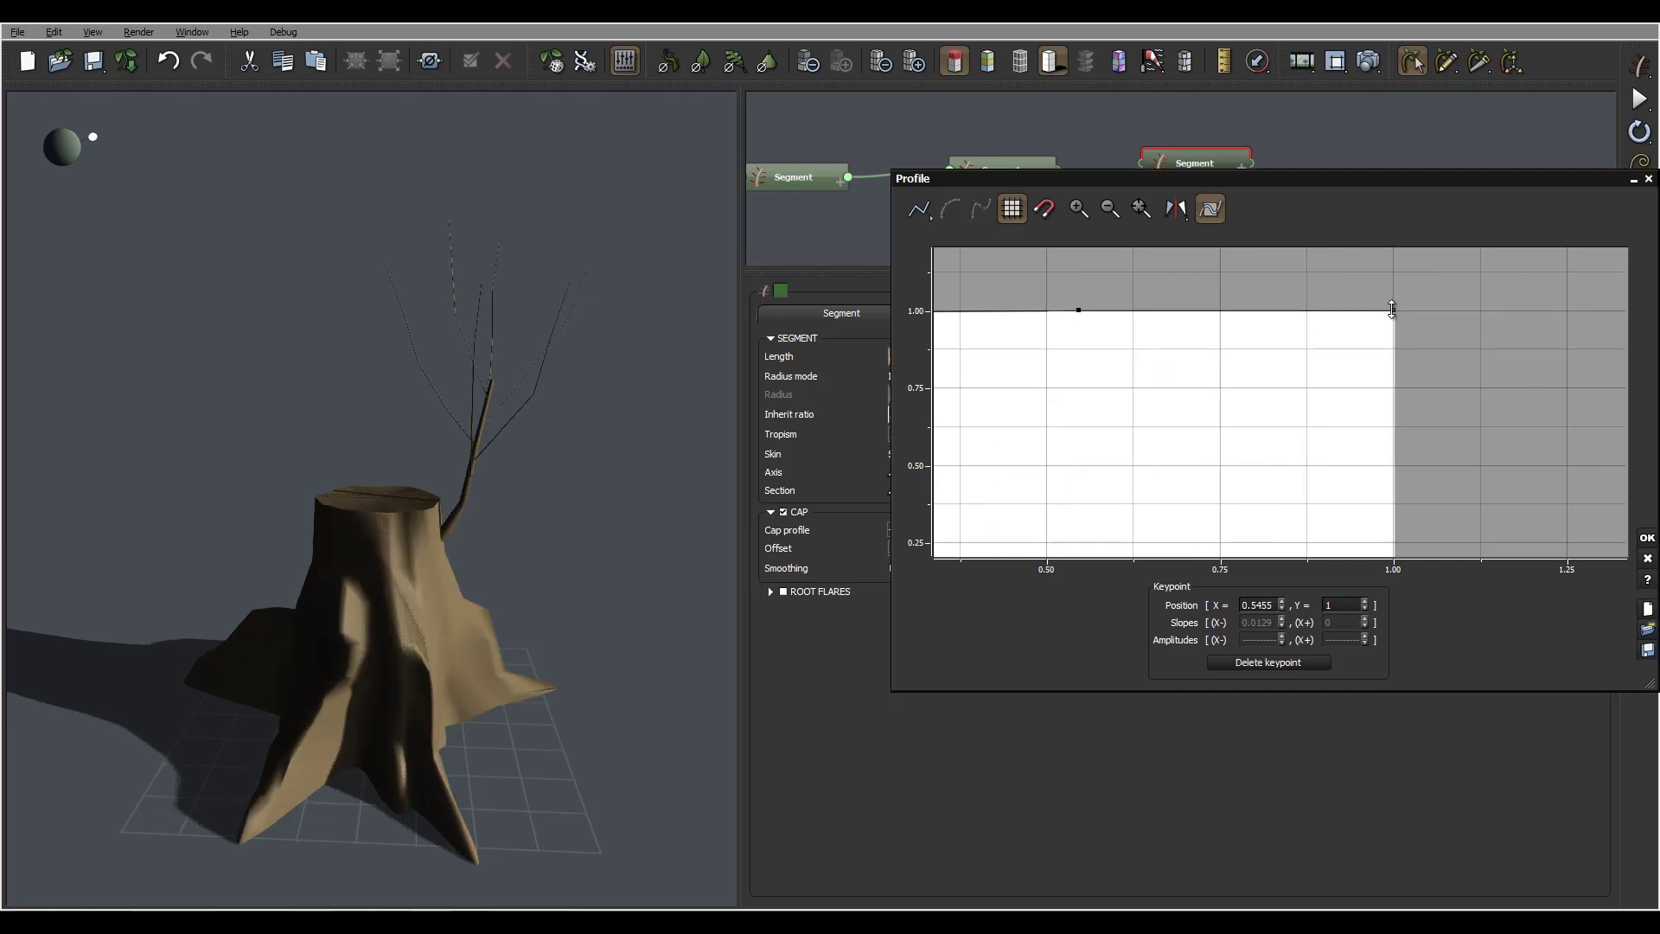
pyautogui.moveTo(1396, 311); pyautogui.dragTo(1392, 560)
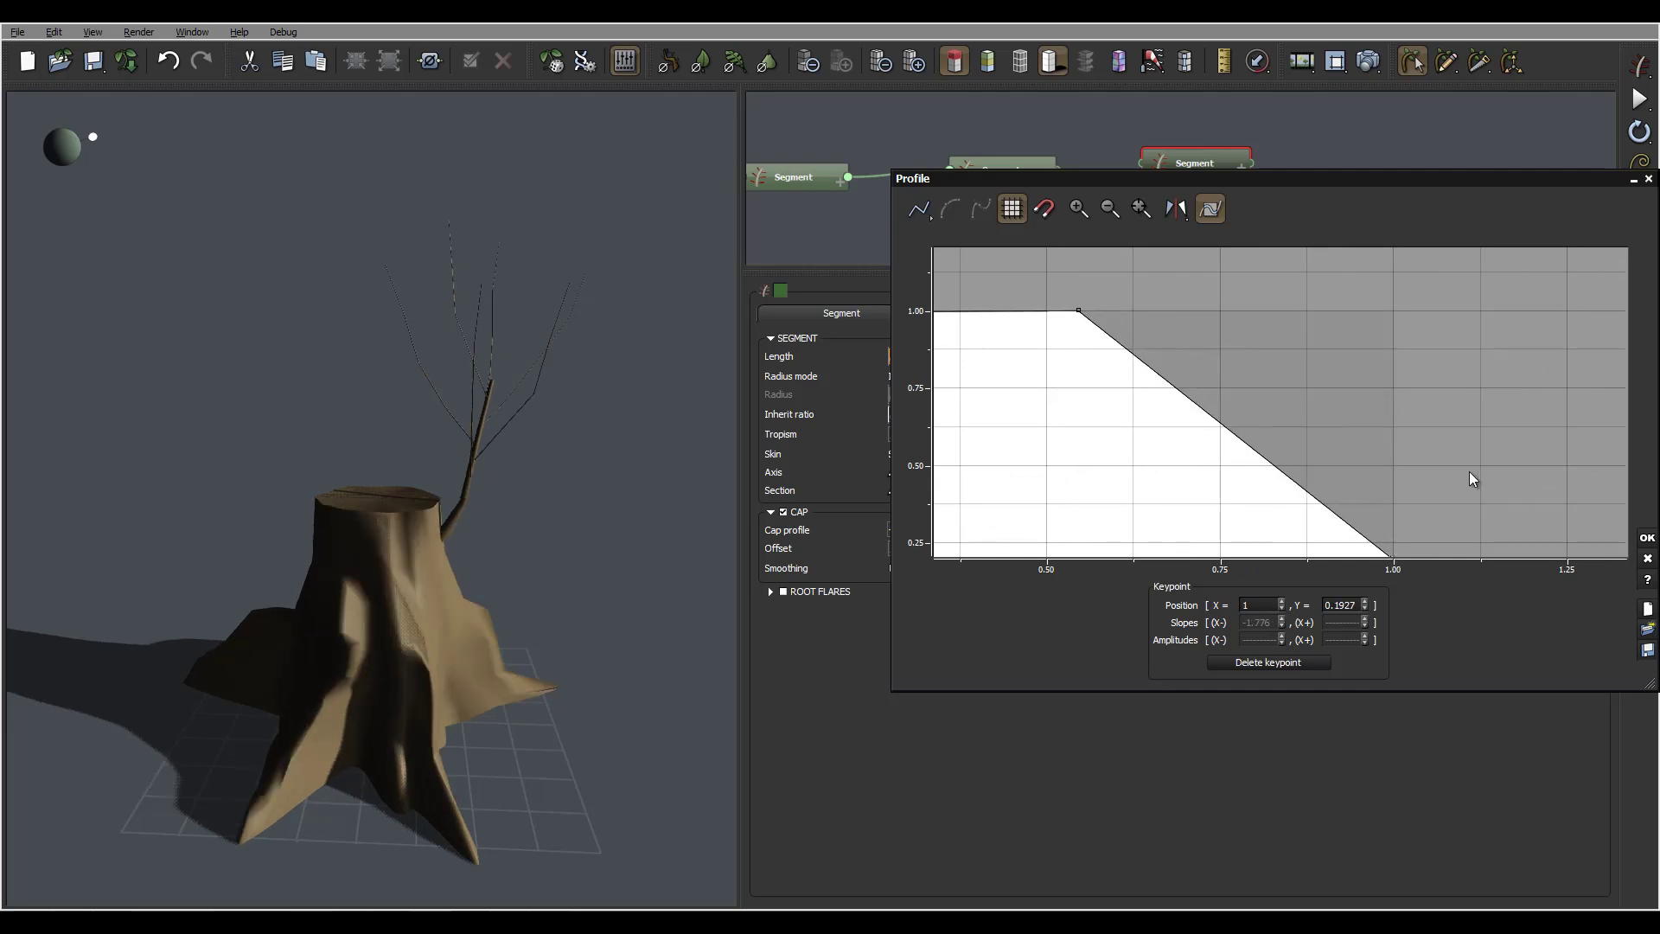
# Convert the profile to a smooth curve and move its second keypoint to about X 0.11, Y 0.76.
pyautogui.moveTo(1469, 472); pyautogui.dragTo(1573, 437, button='middle')
pyautogui.click(914, 213)
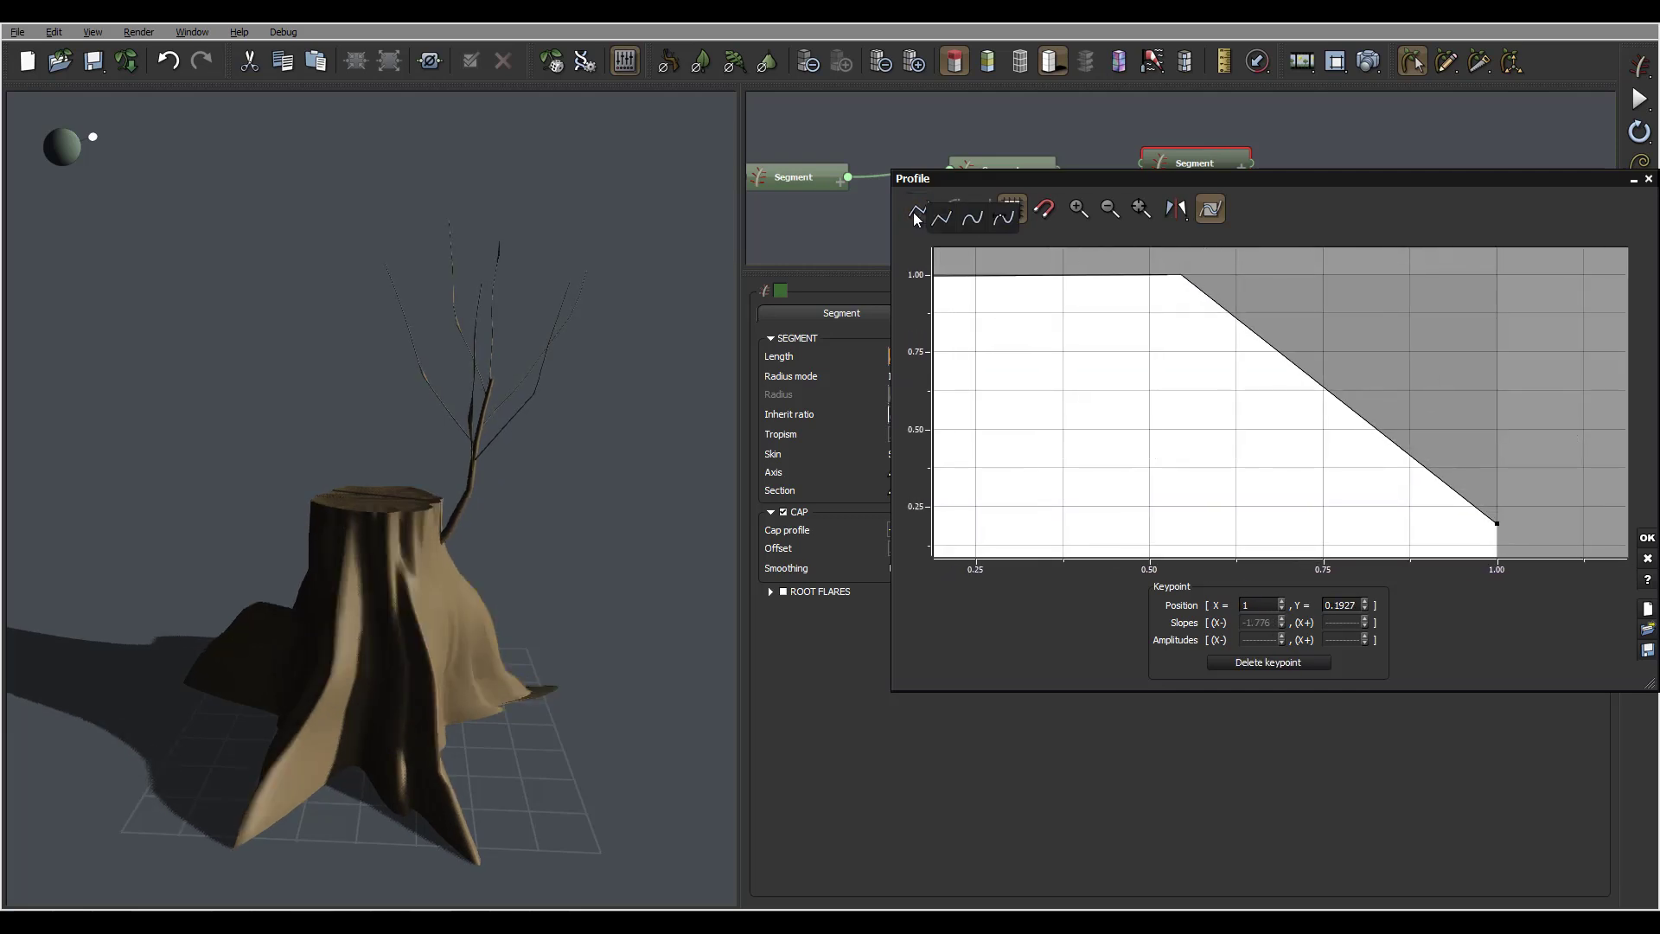
pyautogui.click(972, 218)
pyautogui.moveTo(1385, 366); pyautogui.dragTo(1461, 378, button='middle')
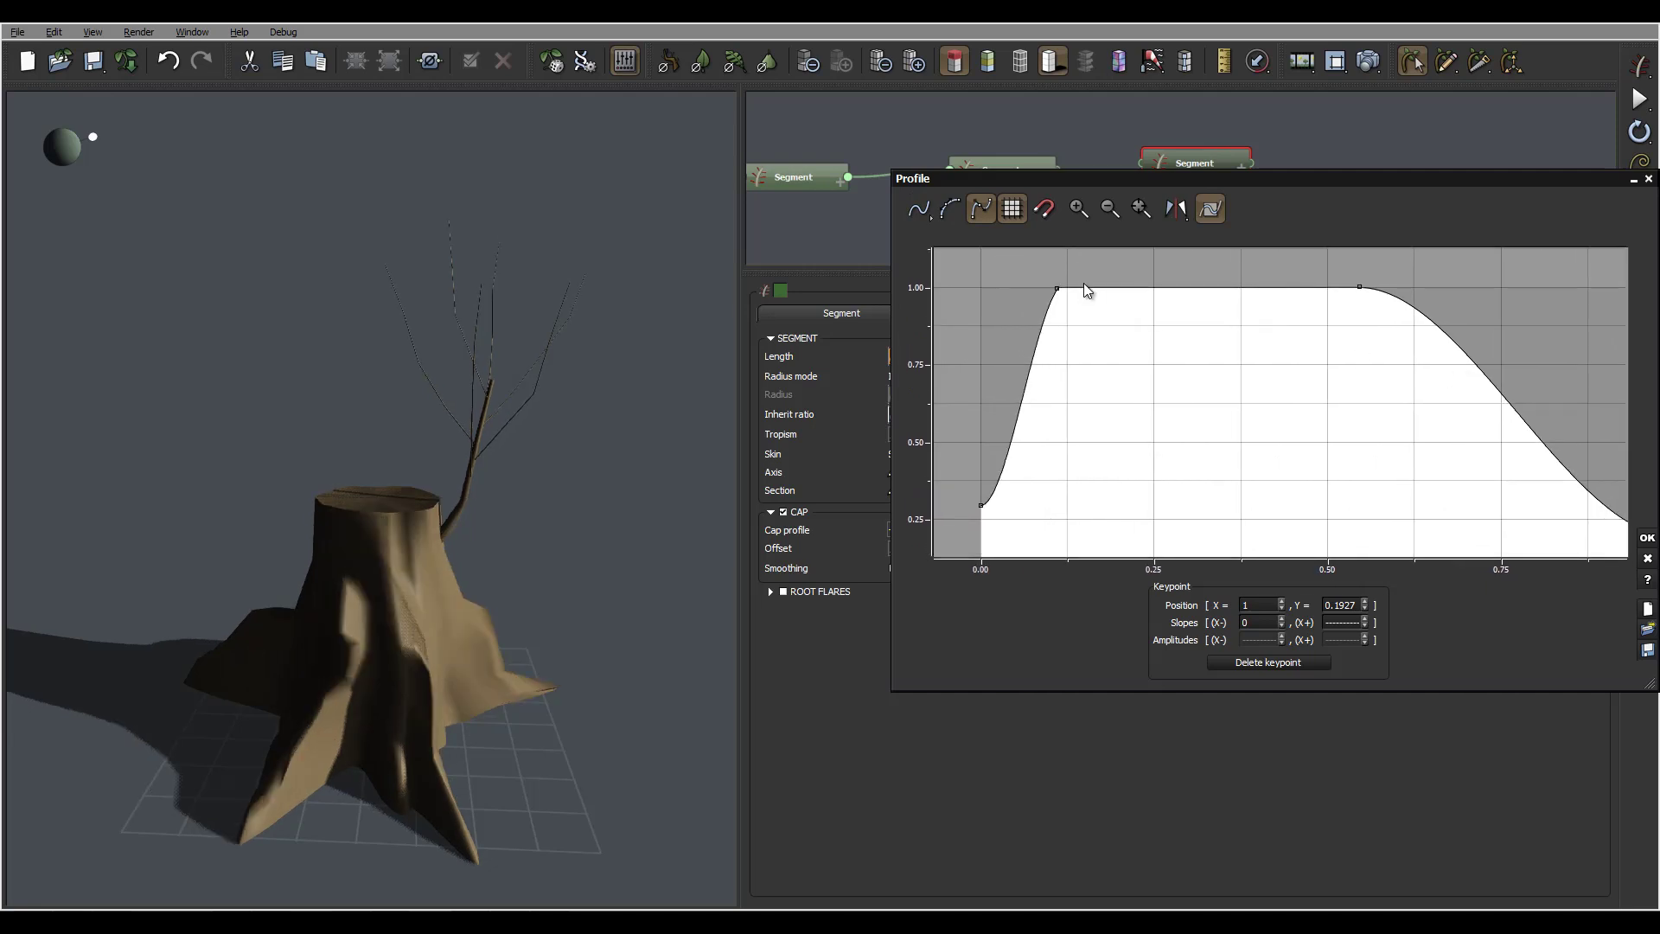
pyautogui.moveTo(1058, 289)
pyautogui.mouseDown()
pyautogui.moveTo(1037, 332)
pyautogui.moveTo(1075, 303)
pyautogui.mouseUp()
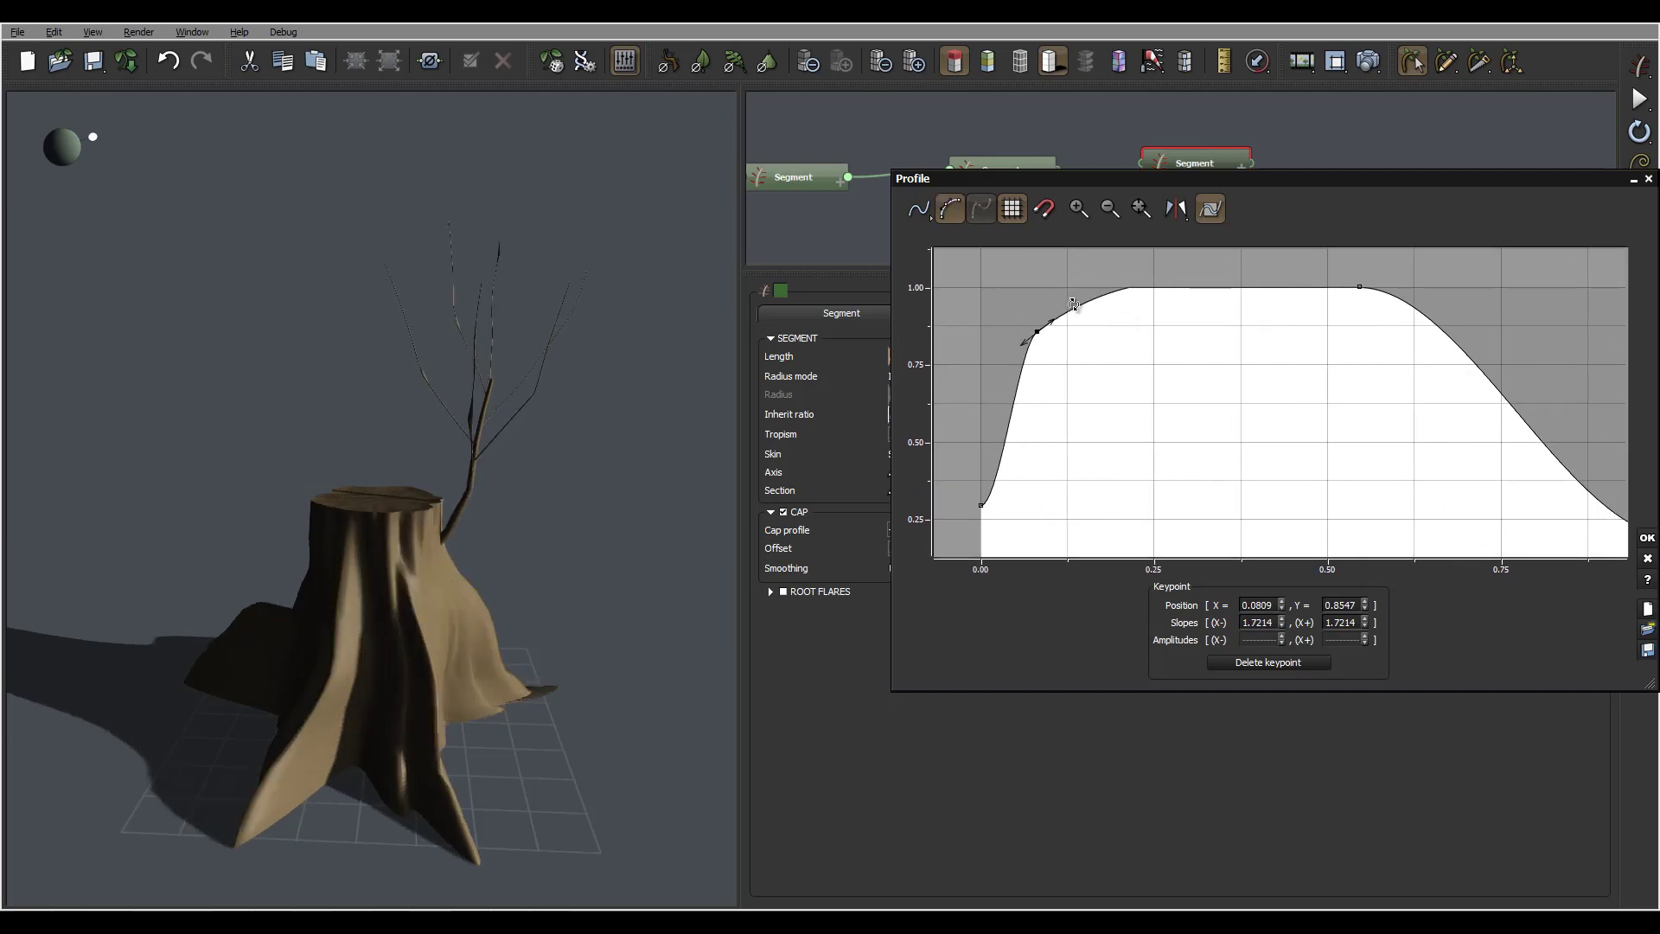
pyautogui.click(1035, 331)
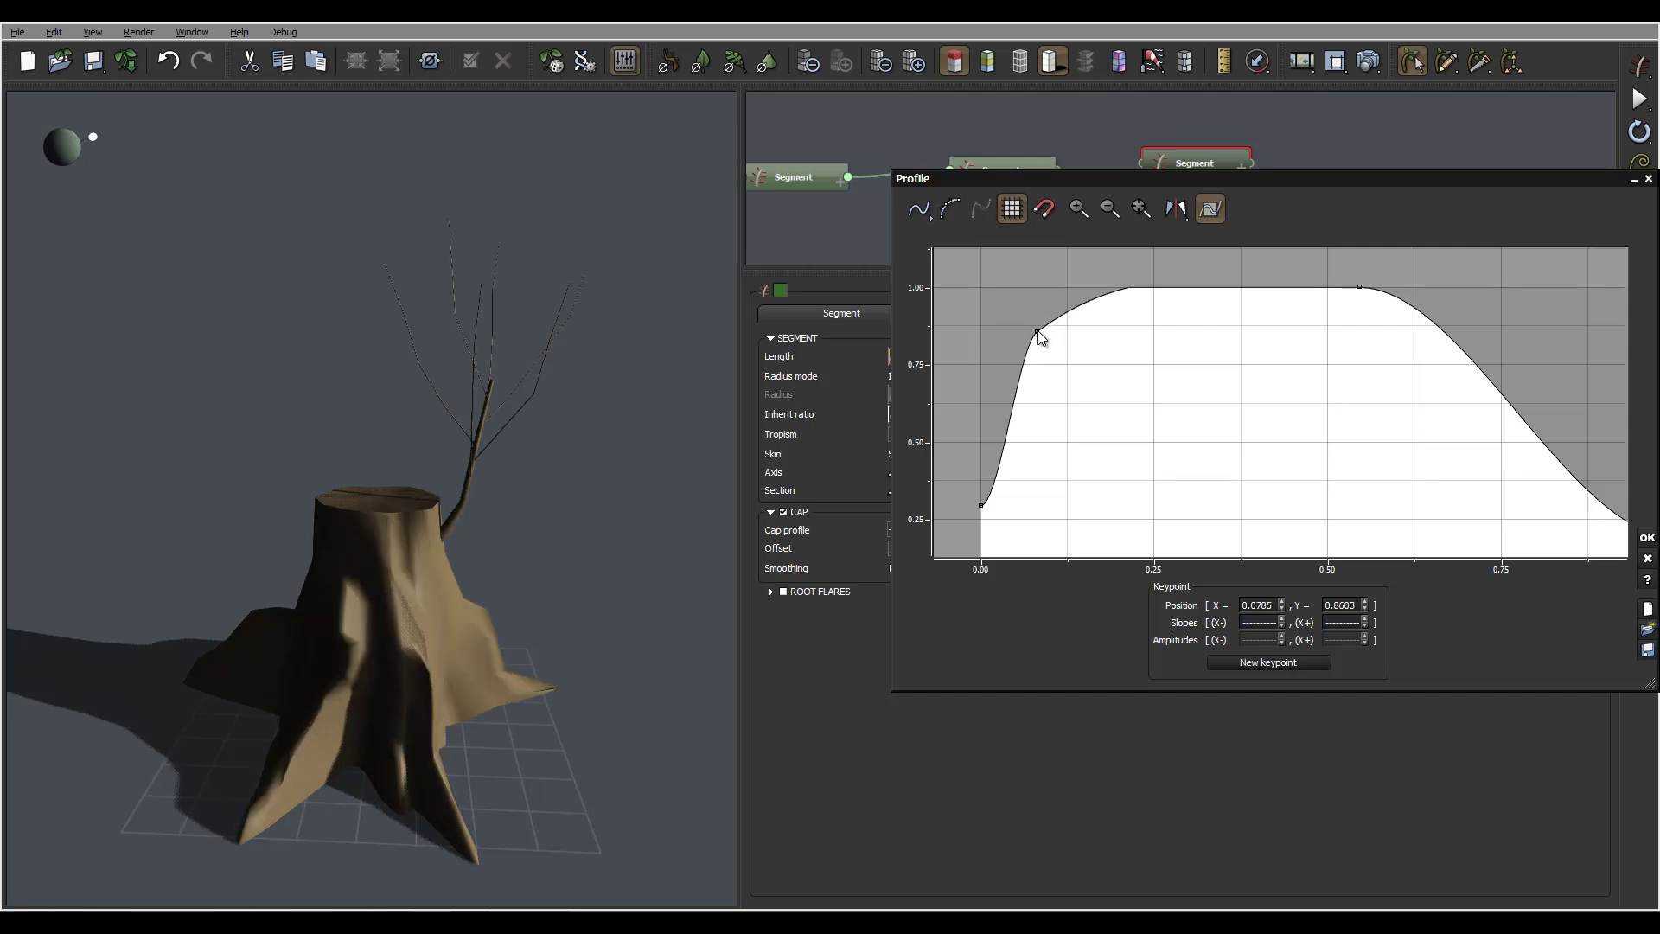
pyautogui.moveTo(1038, 331); pyautogui.dragTo(1058, 360)
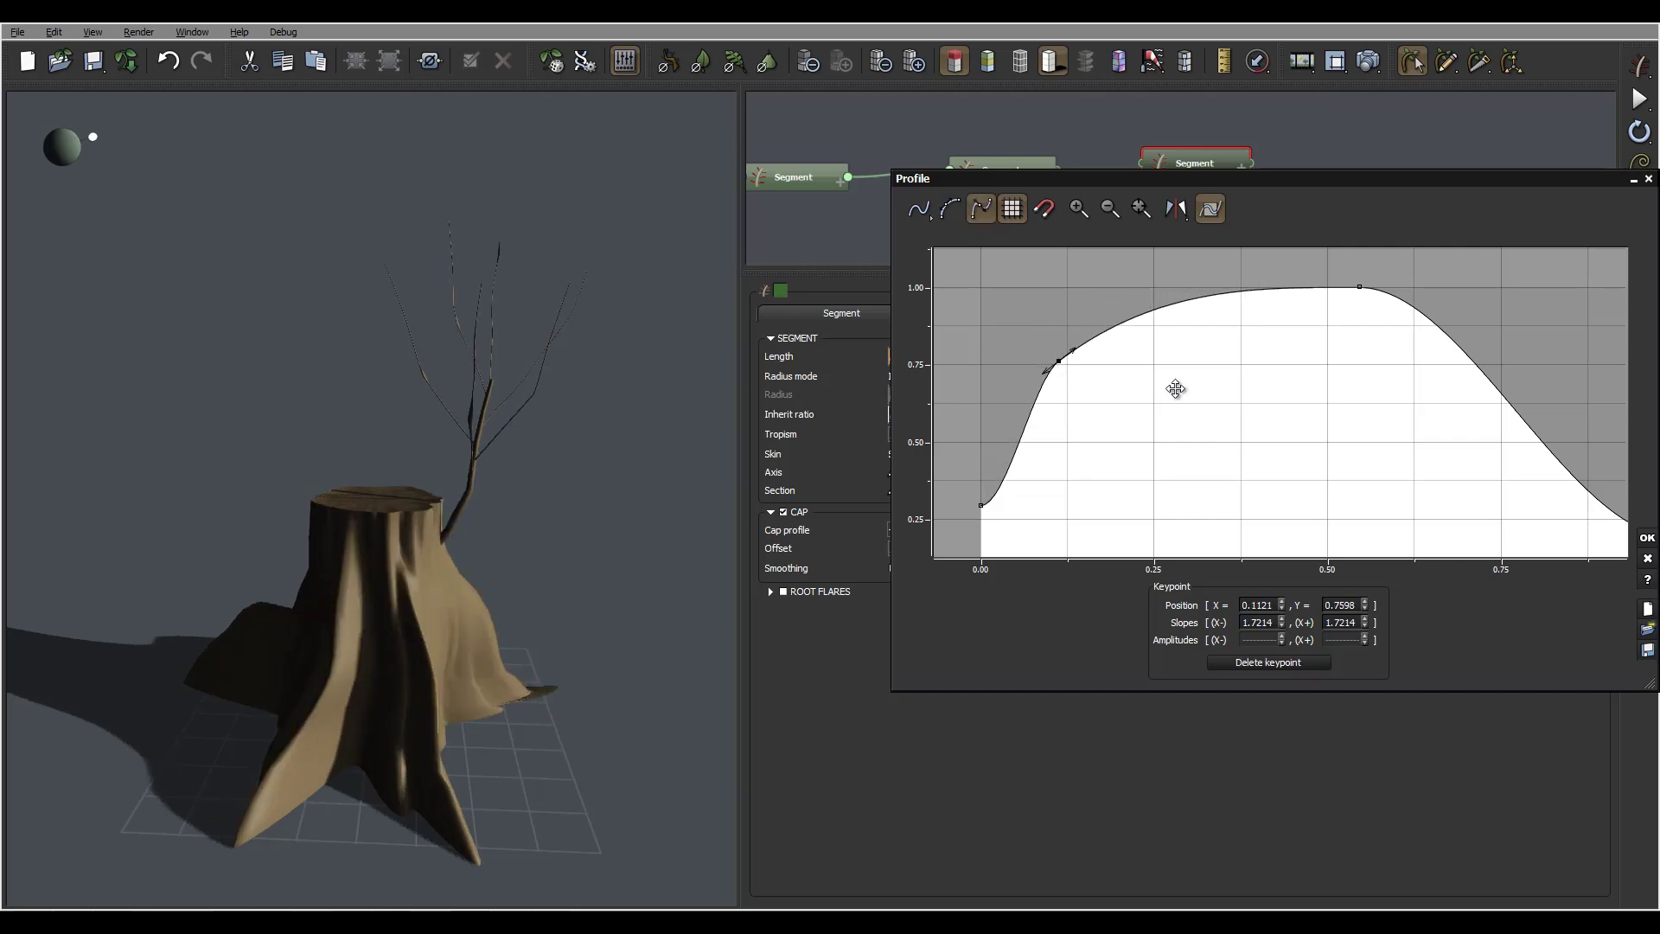
# Lower the profile's start keypoint to about Y 0.095 and its end keypoint to about Y 0.04, and accept the curve.
pyautogui.moveTo(1175, 389); pyautogui.dragTo(1248, 274, button='middle')
pyautogui.moveTo(1054, 391); pyautogui.dragTo(1042, 454)
pyautogui.moveTo(1400, 367); pyautogui.dragTo(1060, 391, button='middle')
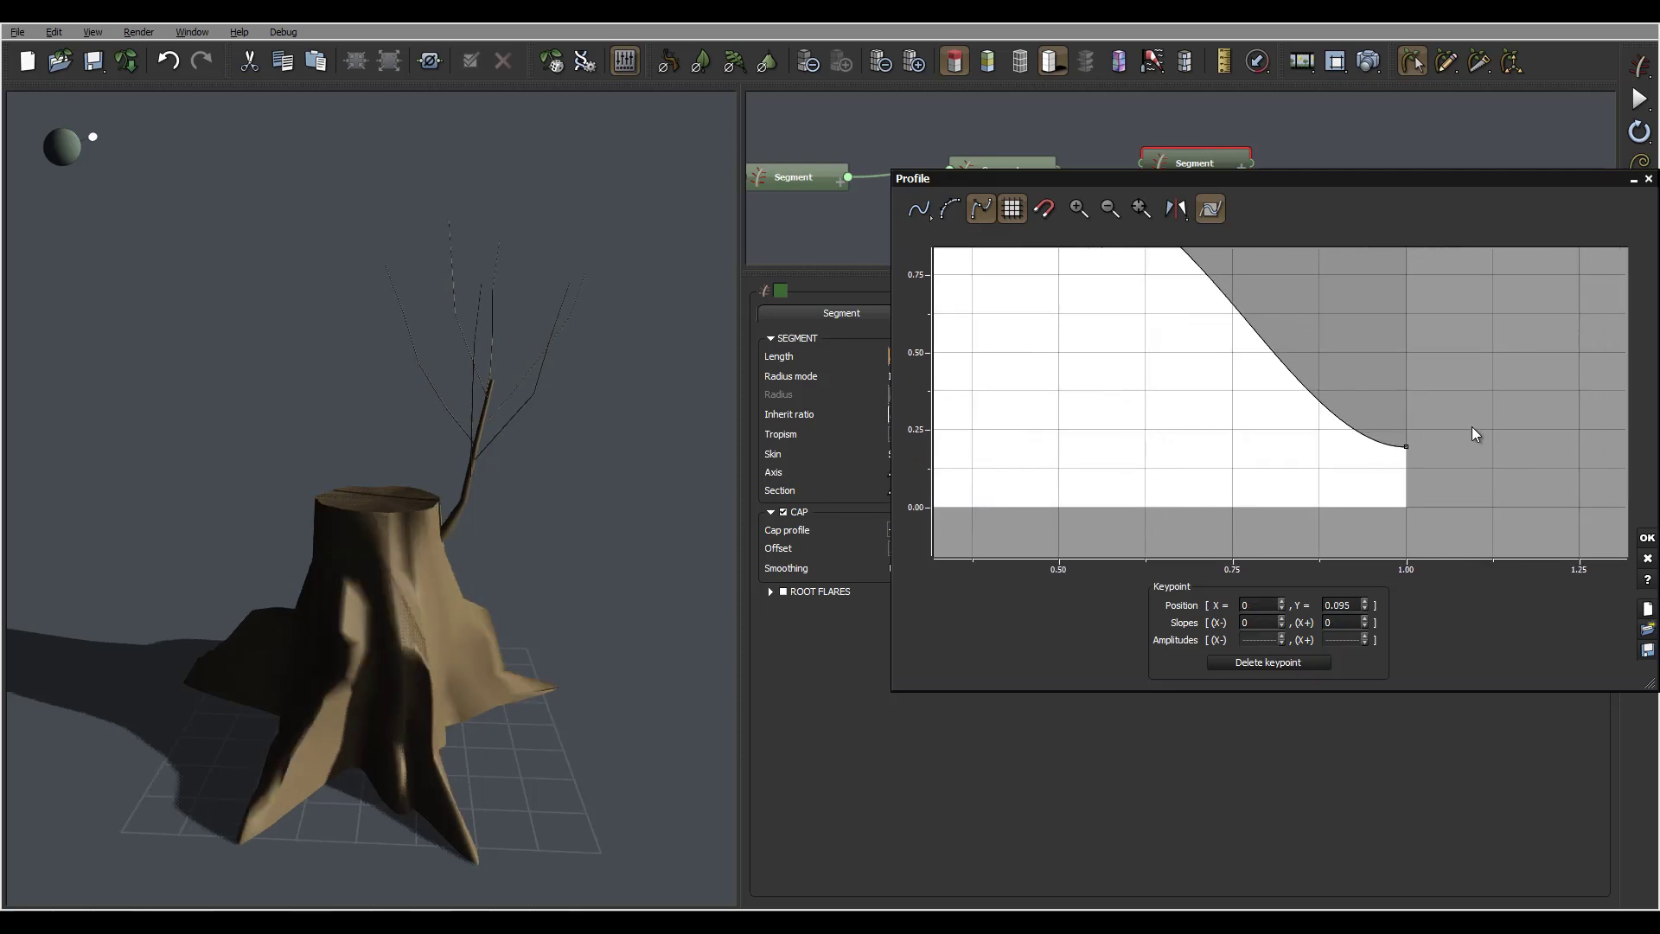
pyautogui.moveTo(1408, 448); pyautogui.dragTo(1406, 495)
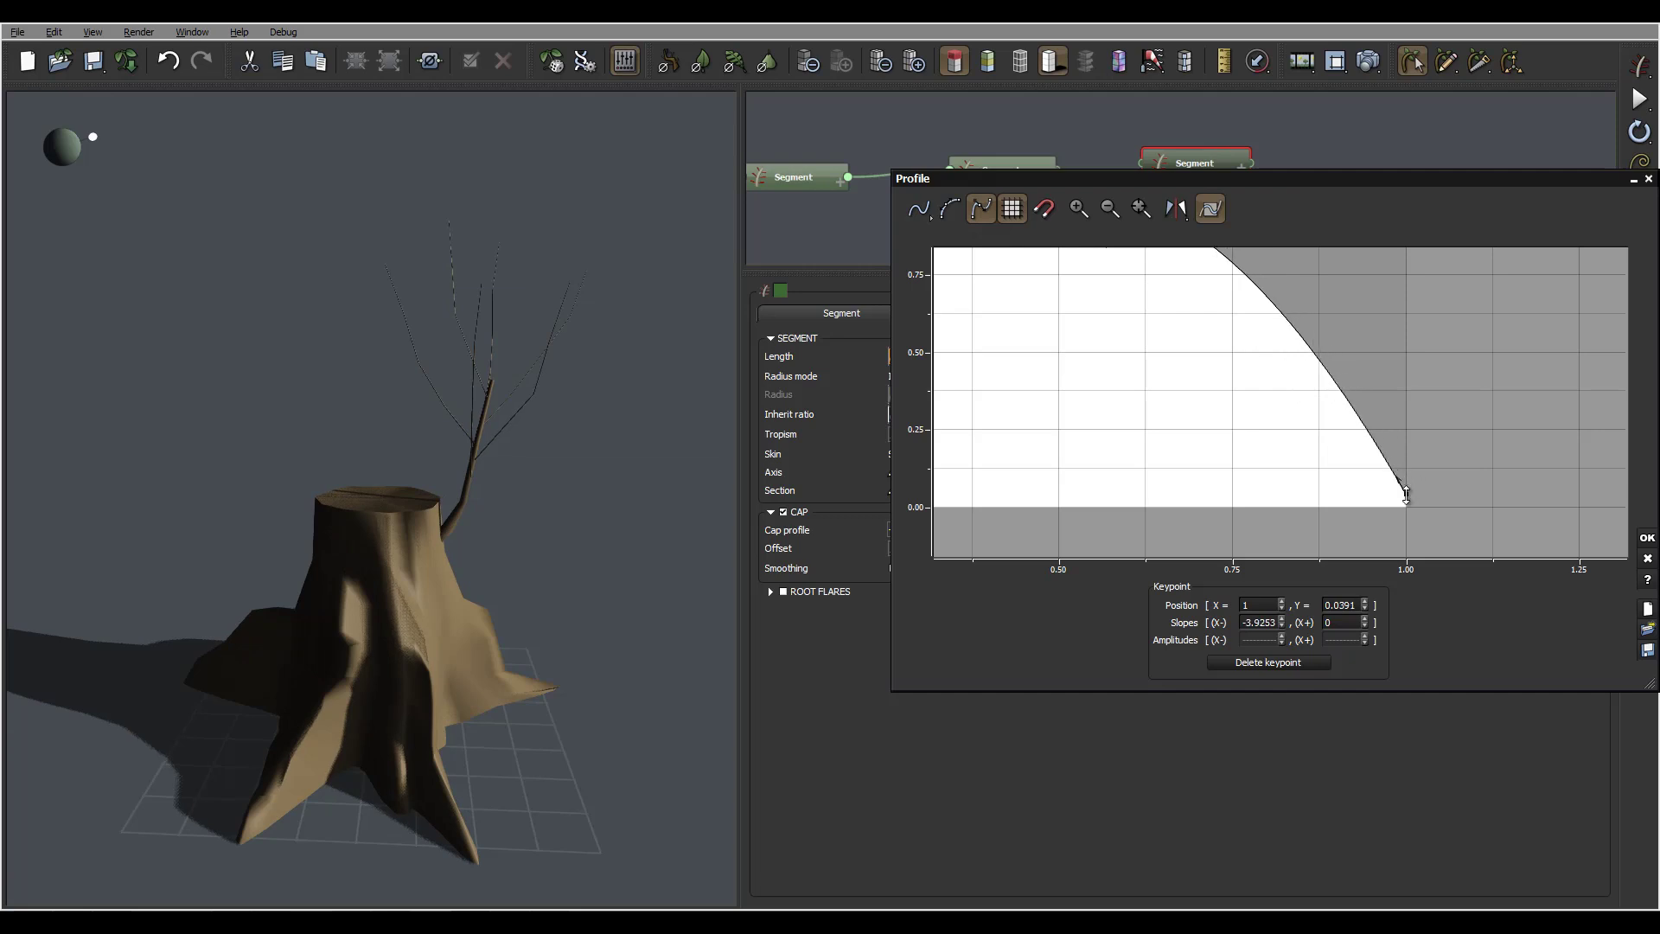
pyautogui.click(1647, 538)
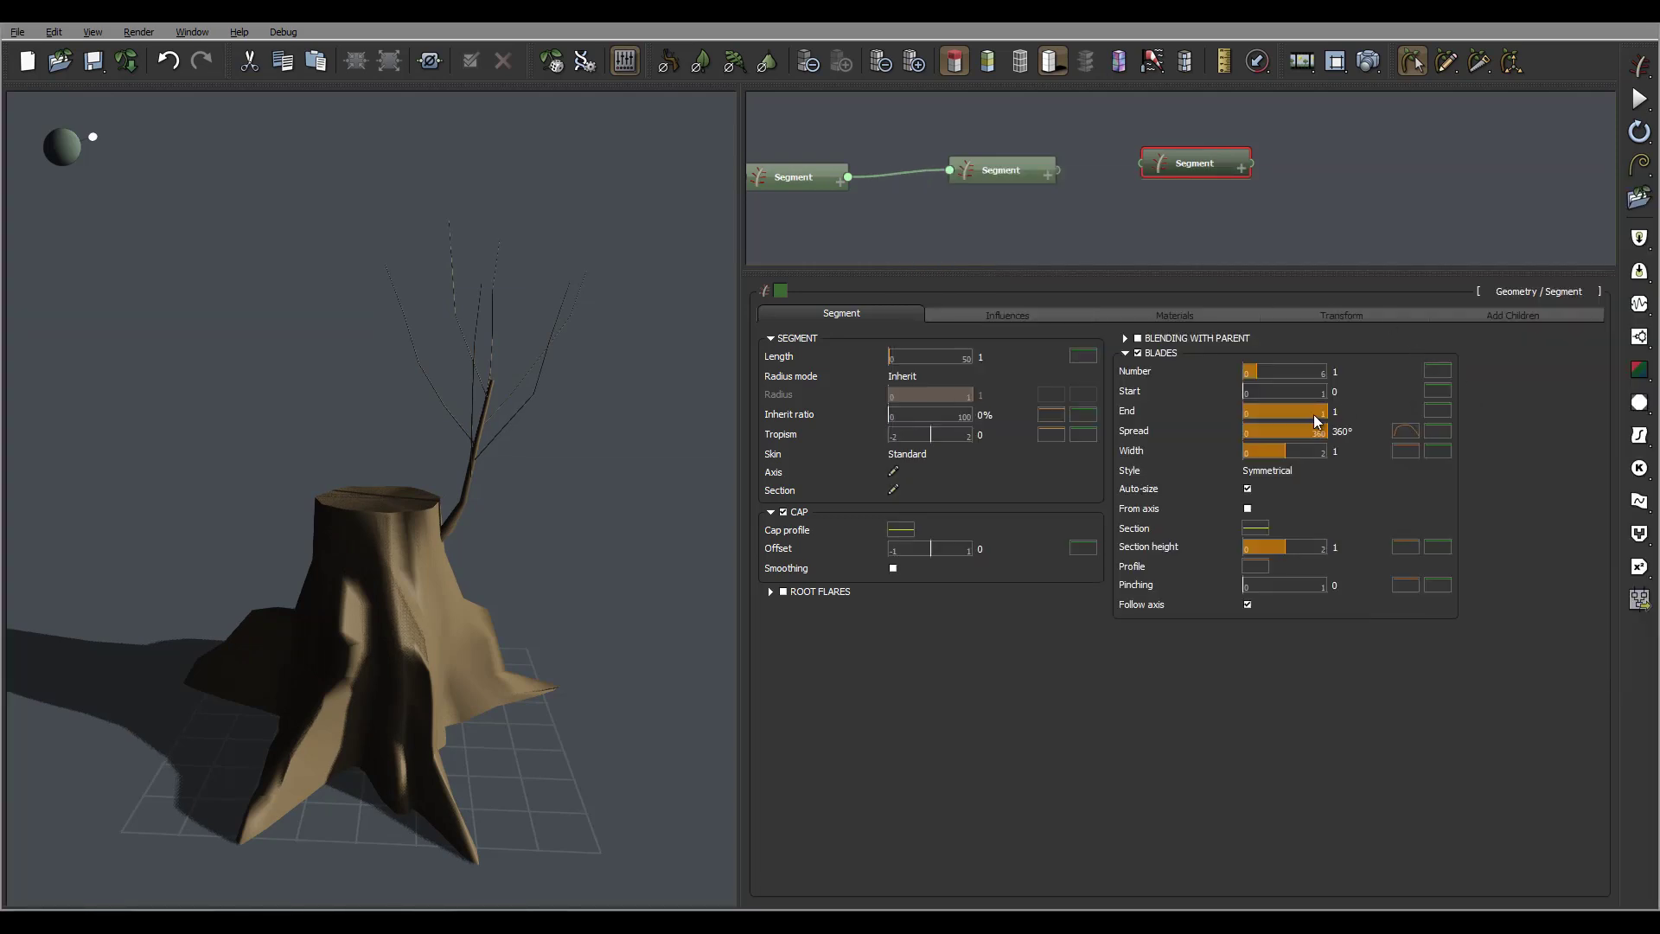
# Connect the leaf Segment as a child of the twig Segment and move its profile curve from blade spread to blade width.
pyautogui.moveTo(1143, 165); pyautogui.dragTo(1053, 167)
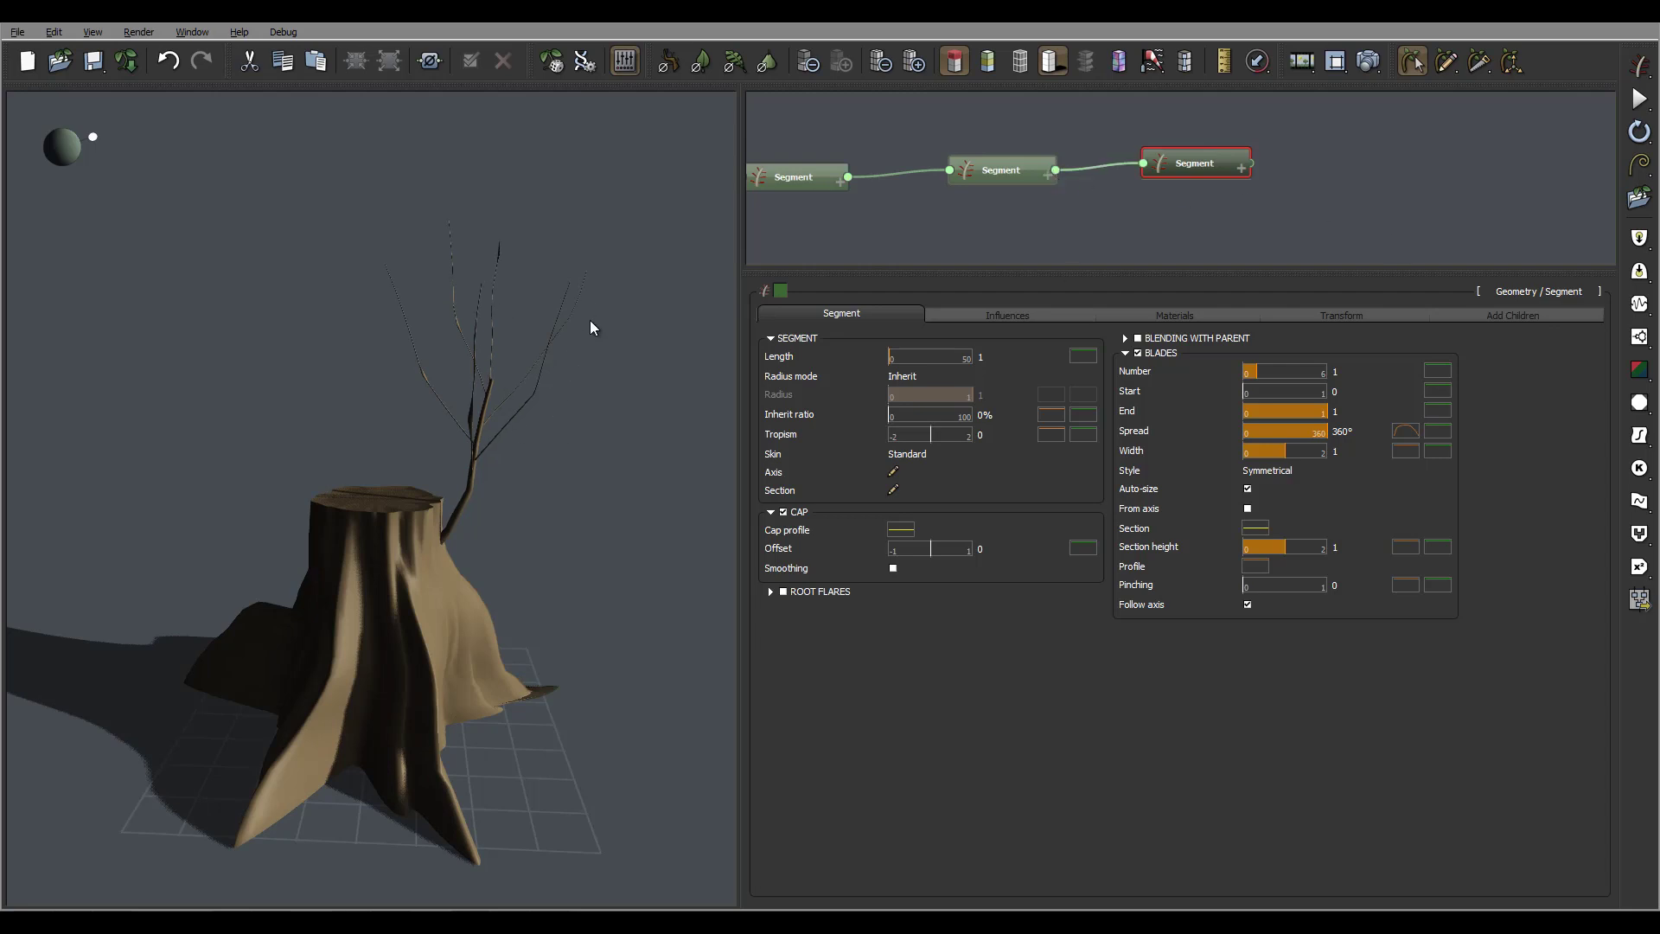
pyautogui.moveTo(629, 294); pyautogui.dragTo(468, 320)
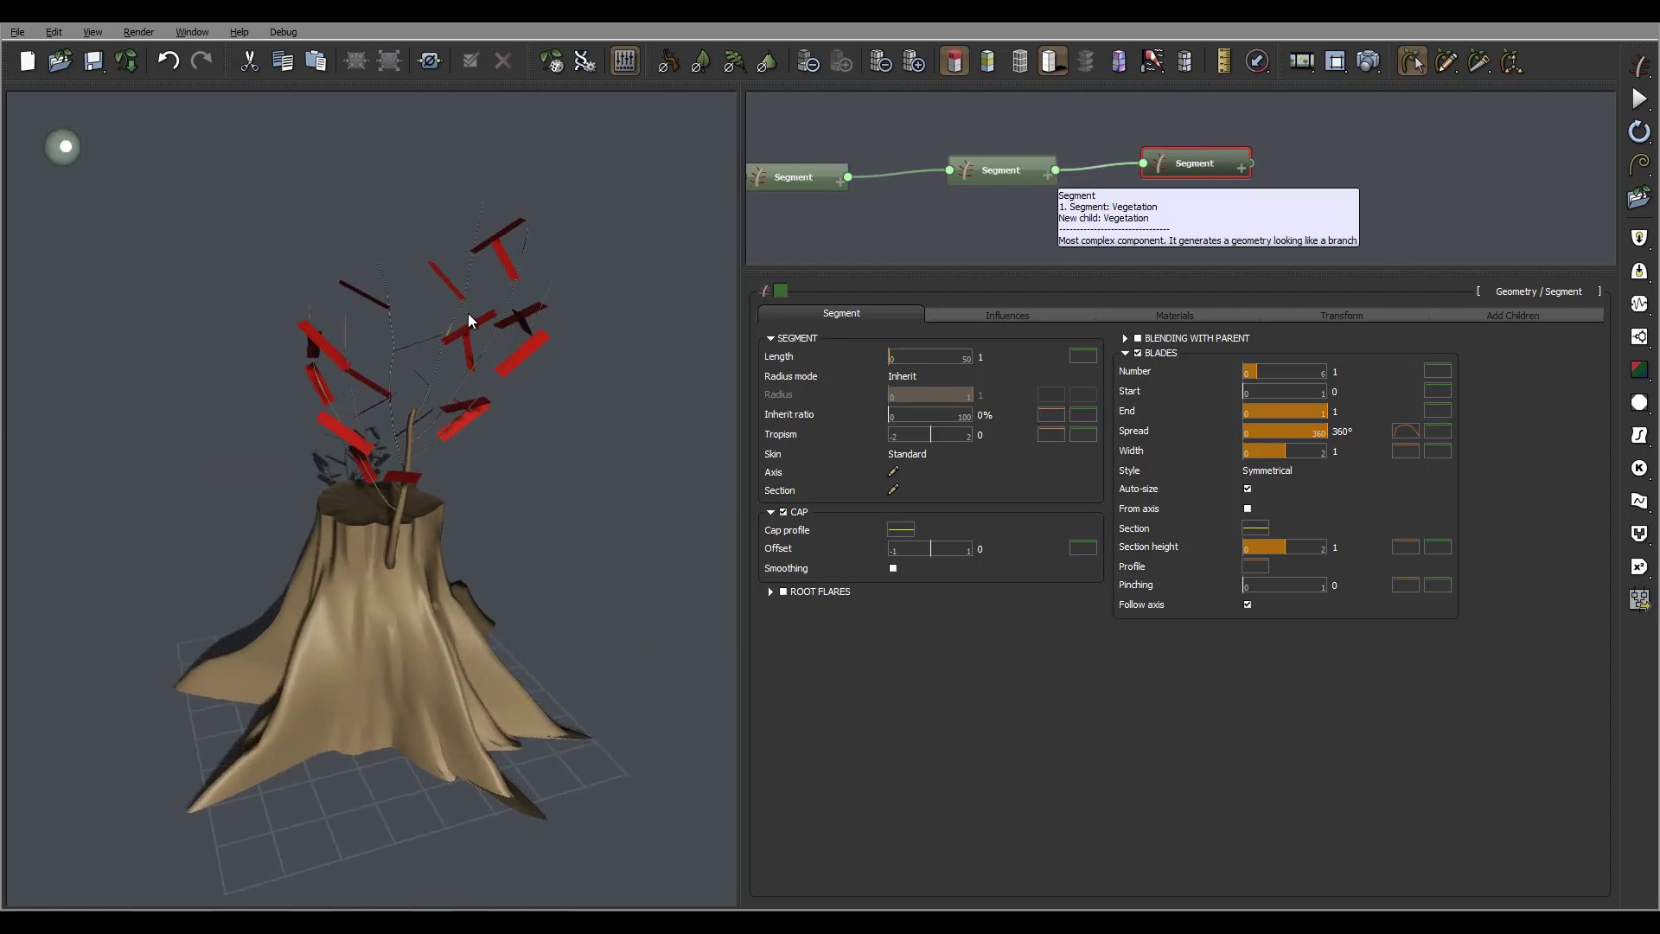
pyautogui.click(1250, 491)
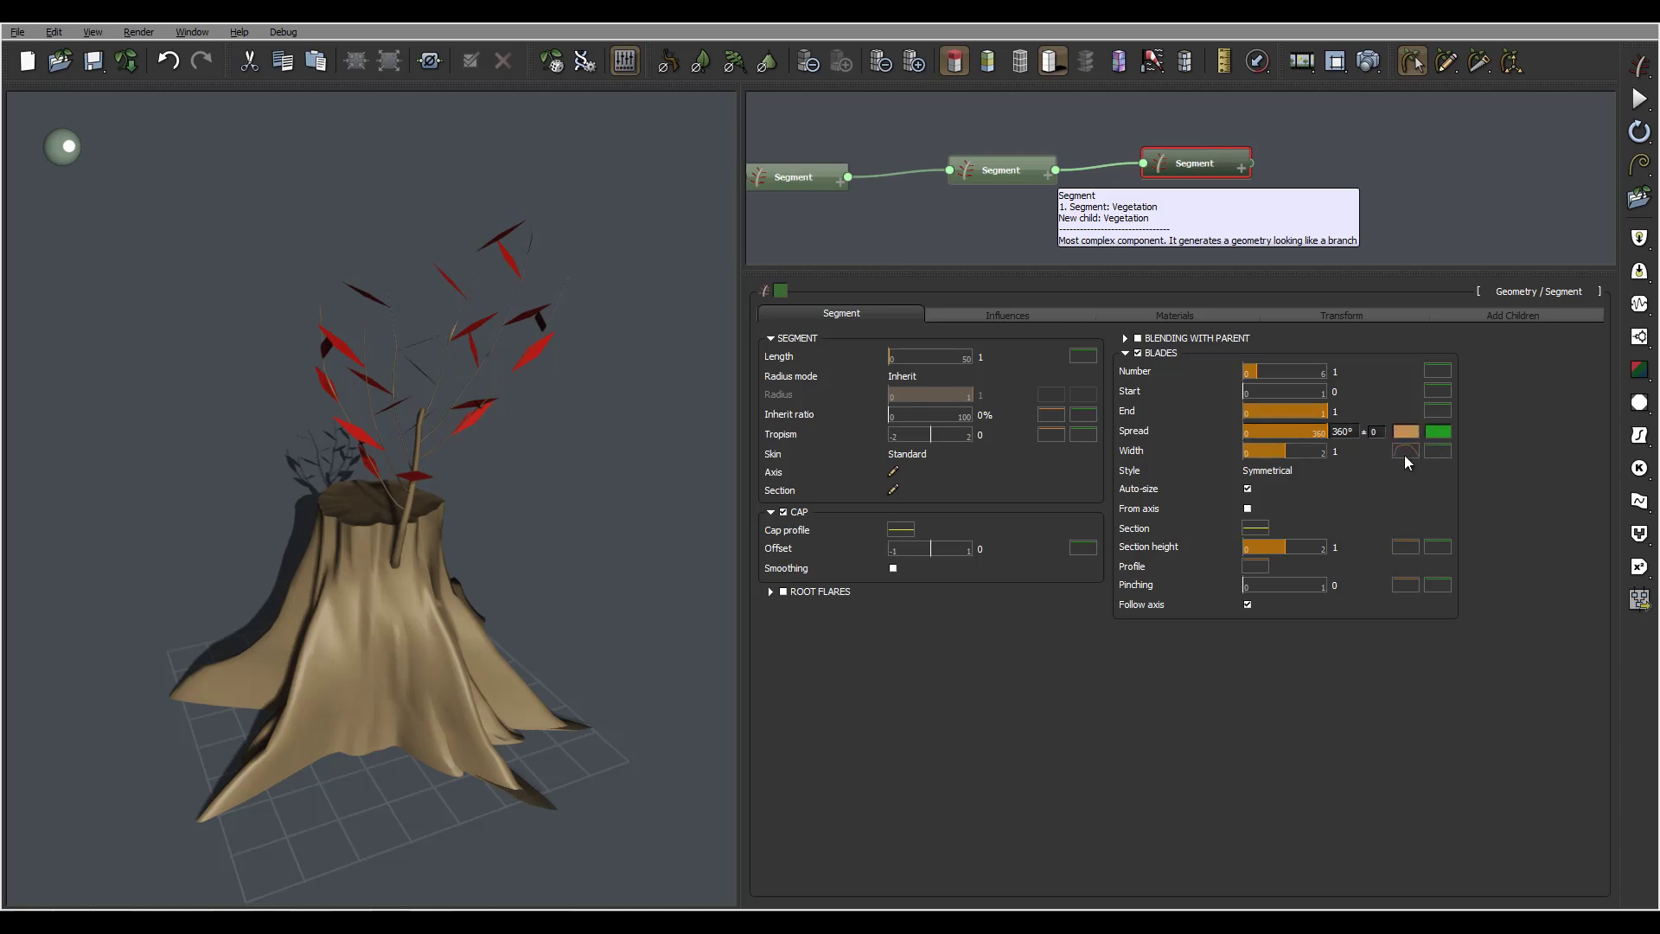
pyautogui.moveTo(485, 428); pyautogui.dragTo(647, 410, button='right')
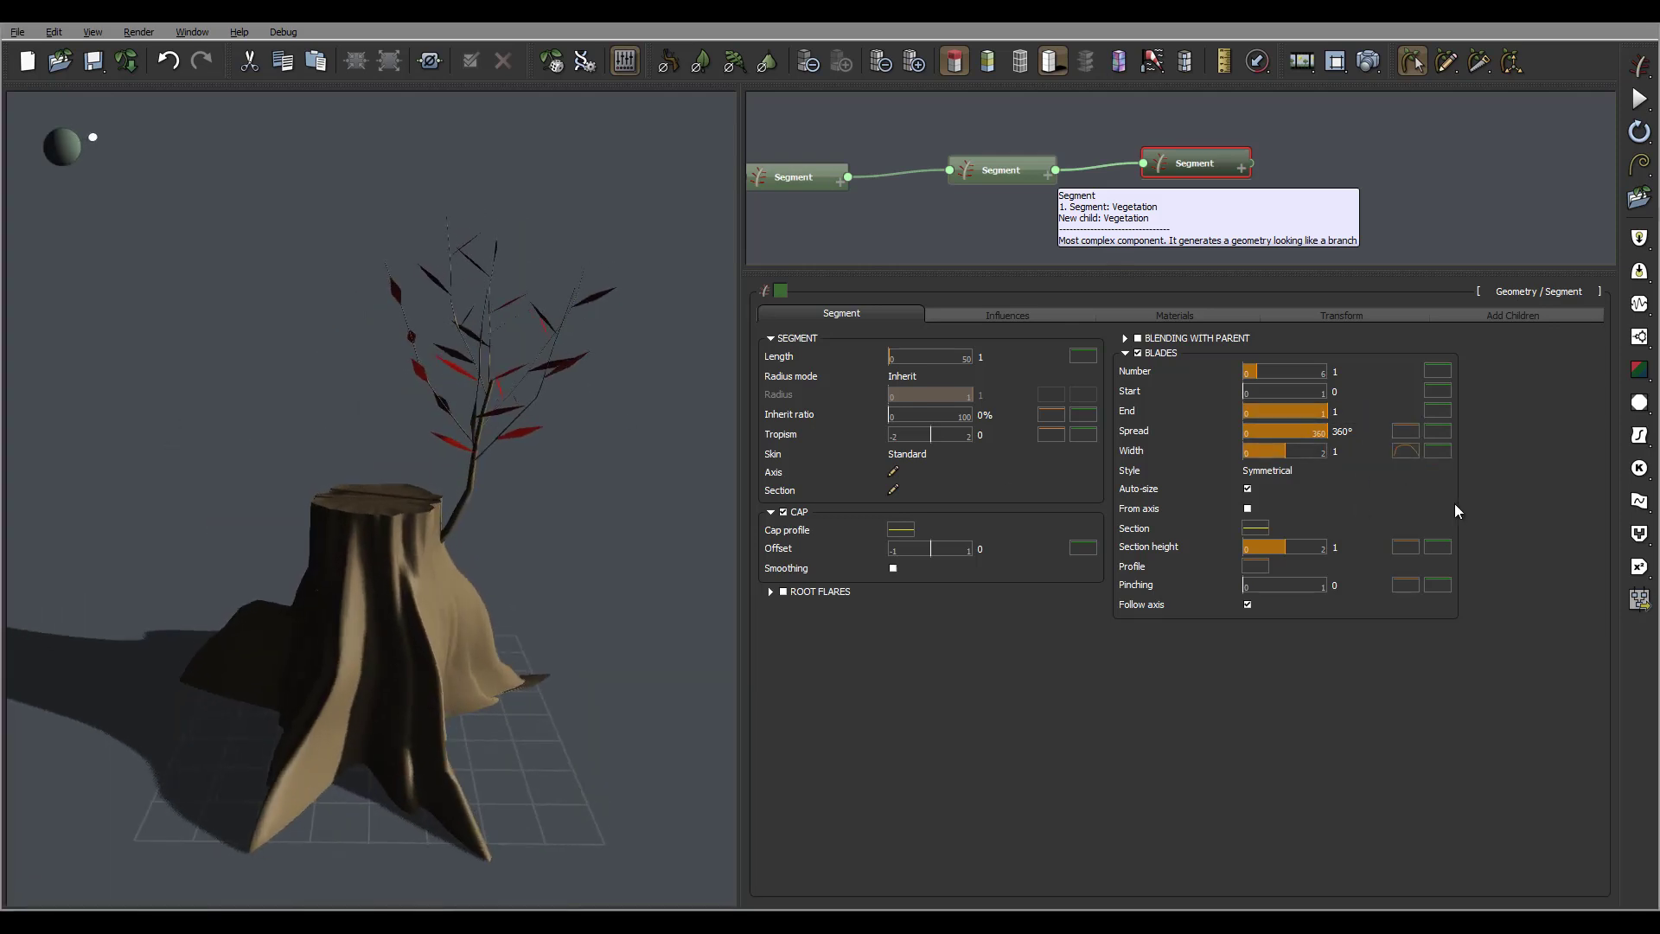
# Lower the blade section curve's end point to about Y -0.15 and set the section height to 0.29.
pyautogui.click(1257, 528)
pyautogui.moveTo(1375, 473); pyautogui.dragTo(1065, 428, button='middle')
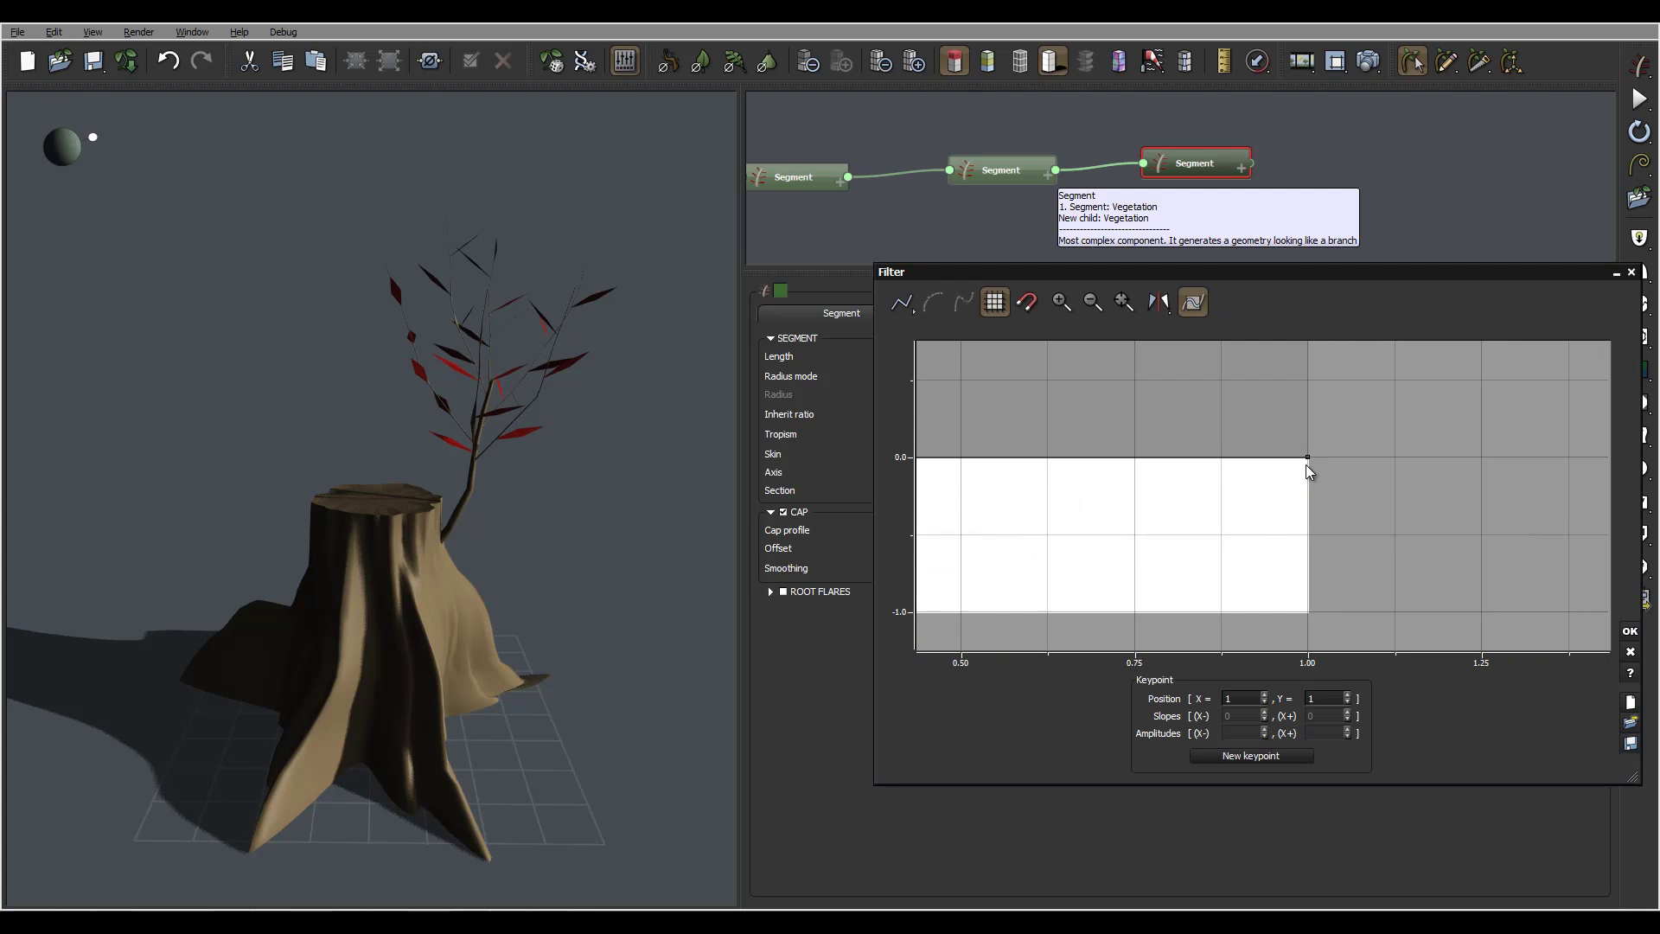
pyautogui.moveTo(1308, 457)
pyautogui.mouseDown()
pyautogui.moveTo(1313, 503)
pyautogui.moveTo(1316, 480)
pyautogui.mouseUp()
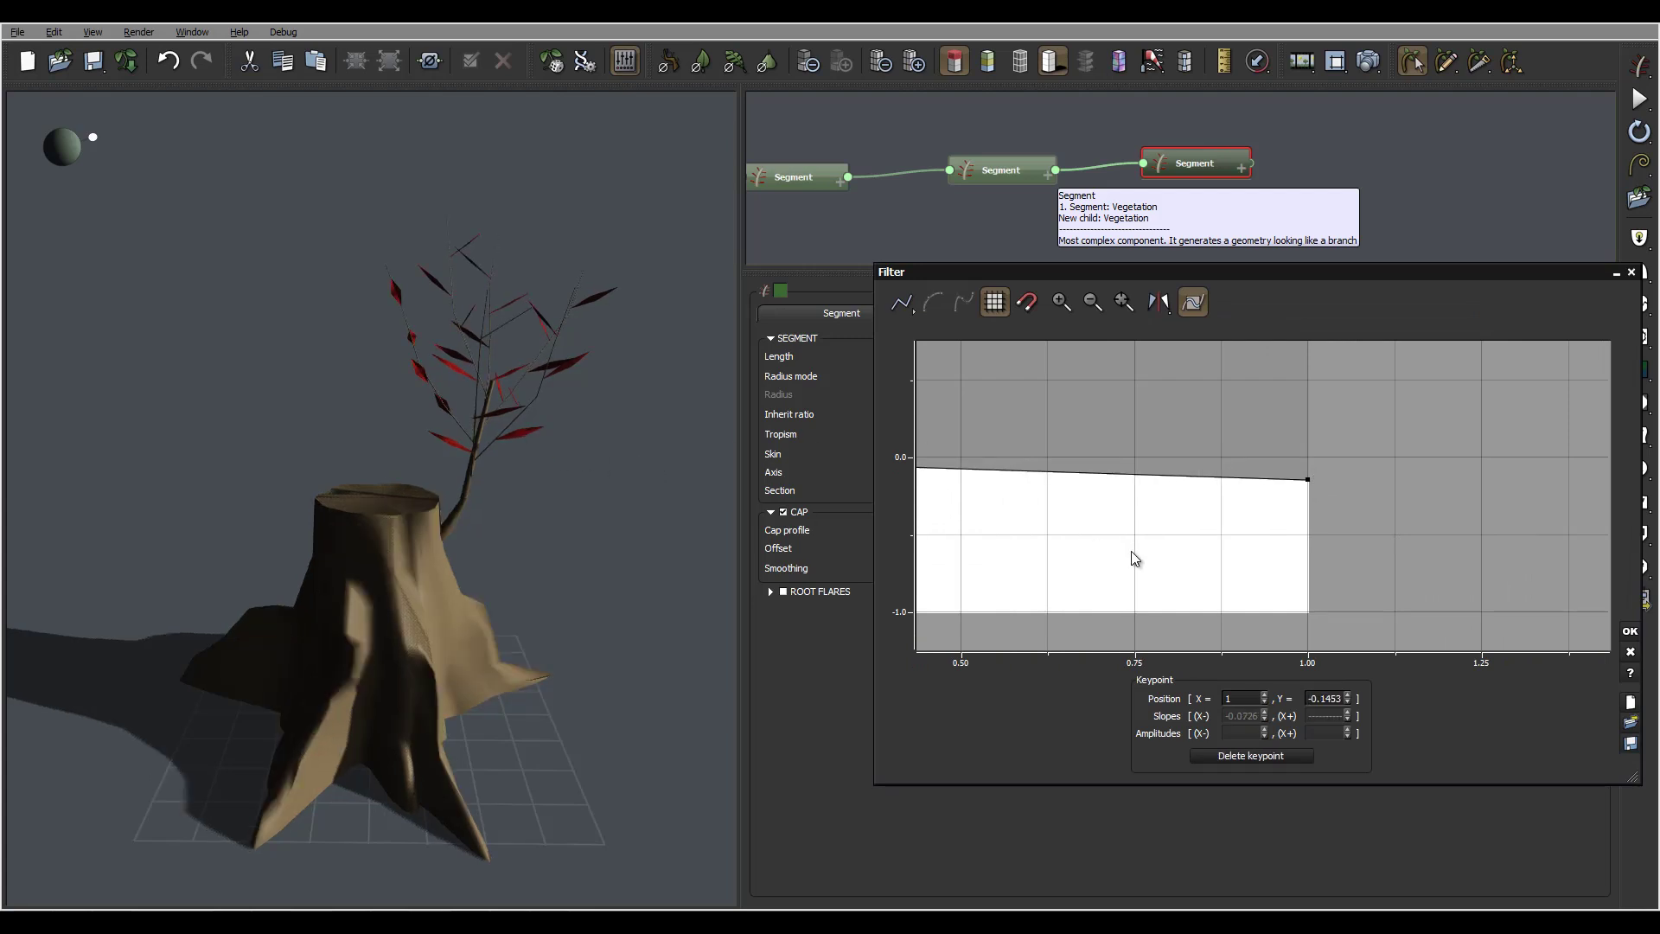
pyautogui.click(1630, 630)
pyautogui.scroll(3, 578, 423)
pyautogui.moveTo(538, 370)
pyautogui.mouseDown(button='right')
pyautogui.moveTo(594, 401)
pyautogui.moveTo(551, 377)
pyautogui.mouseUp(button='right')
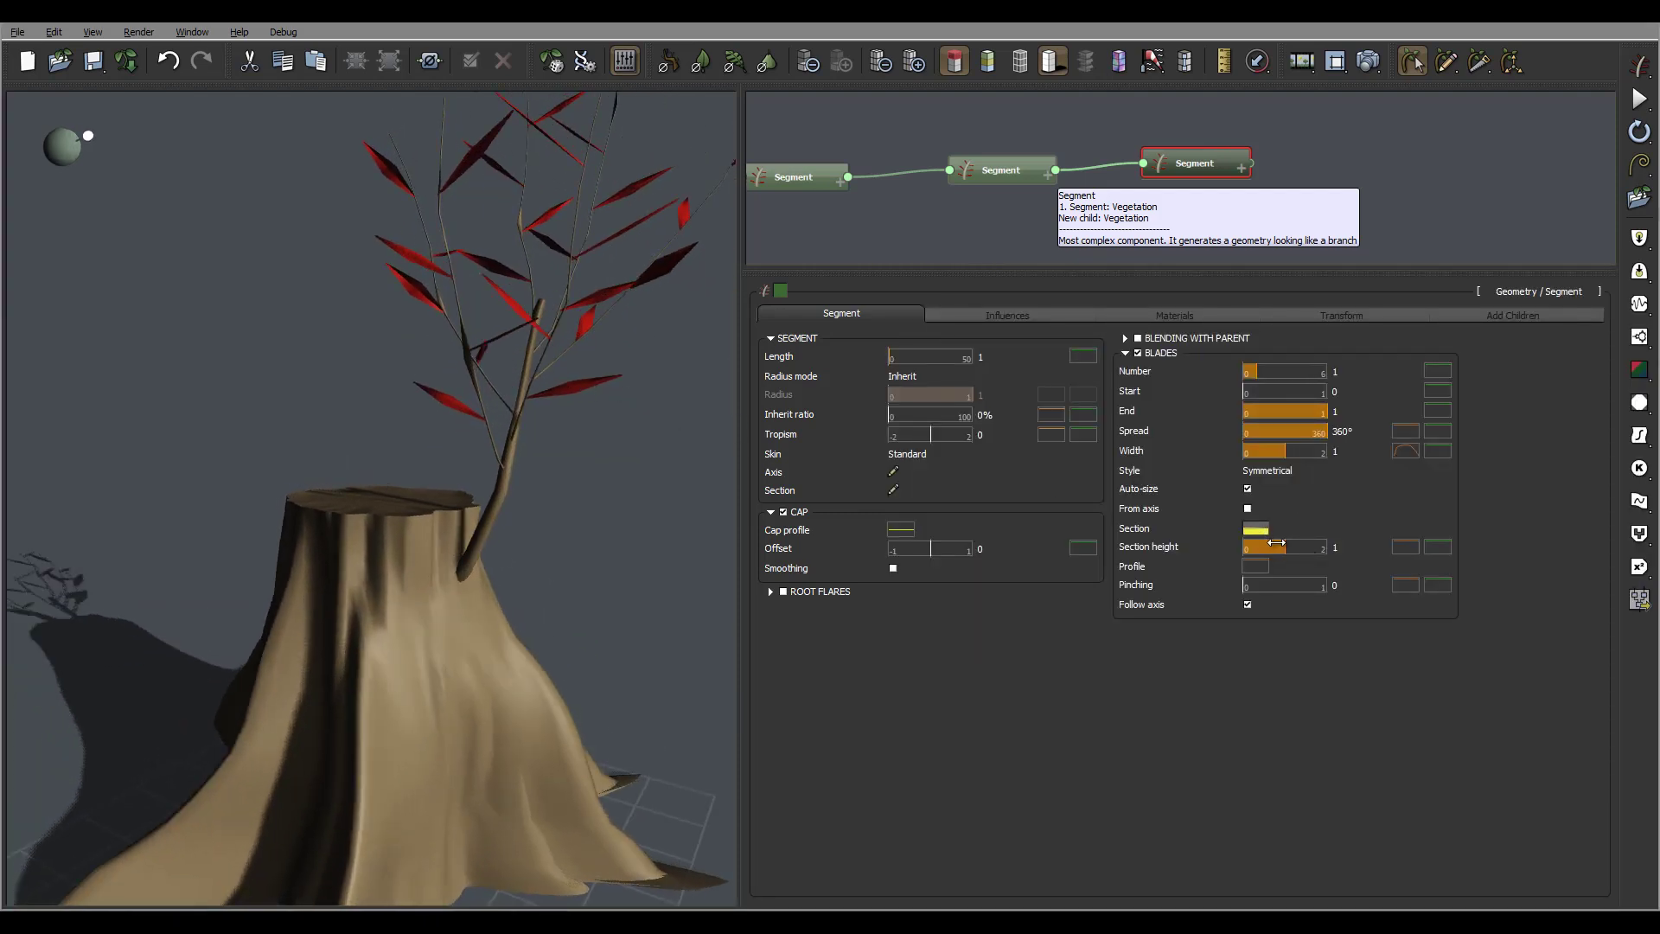
pyautogui.moveTo(1284, 548); pyautogui.dragTo(1264, 547)
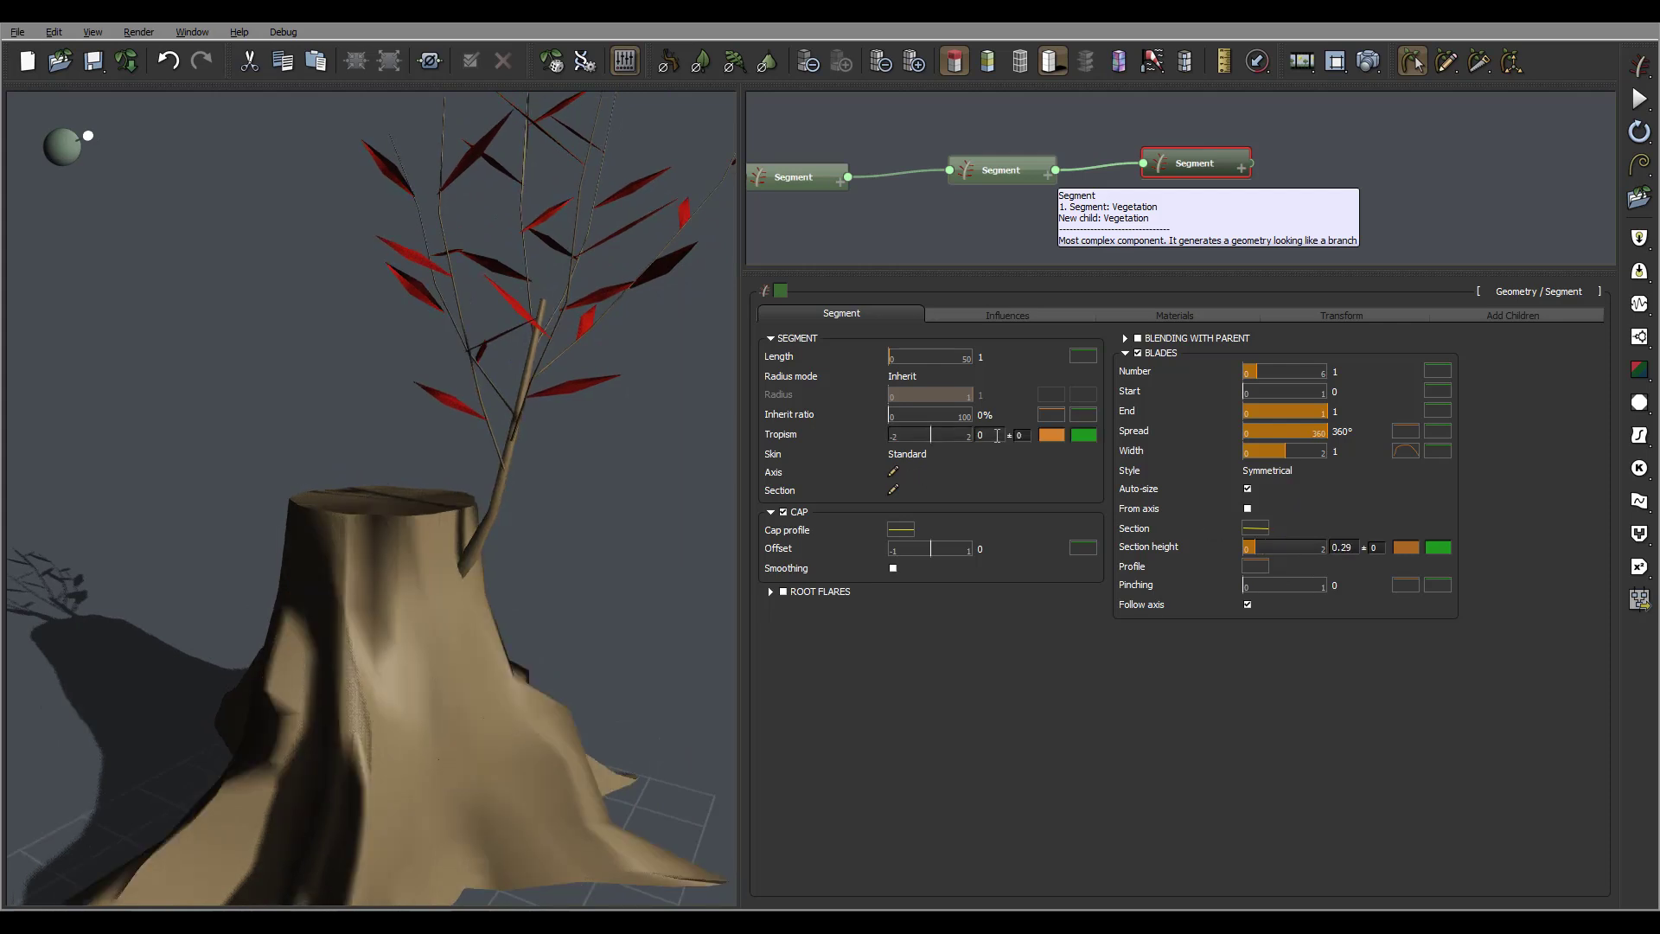
# Set the leaf Segment's tropism to 15.
pyautogui.doubleClick(997, 436)
pyautogui.write('15')
pyautogui.press('Return')
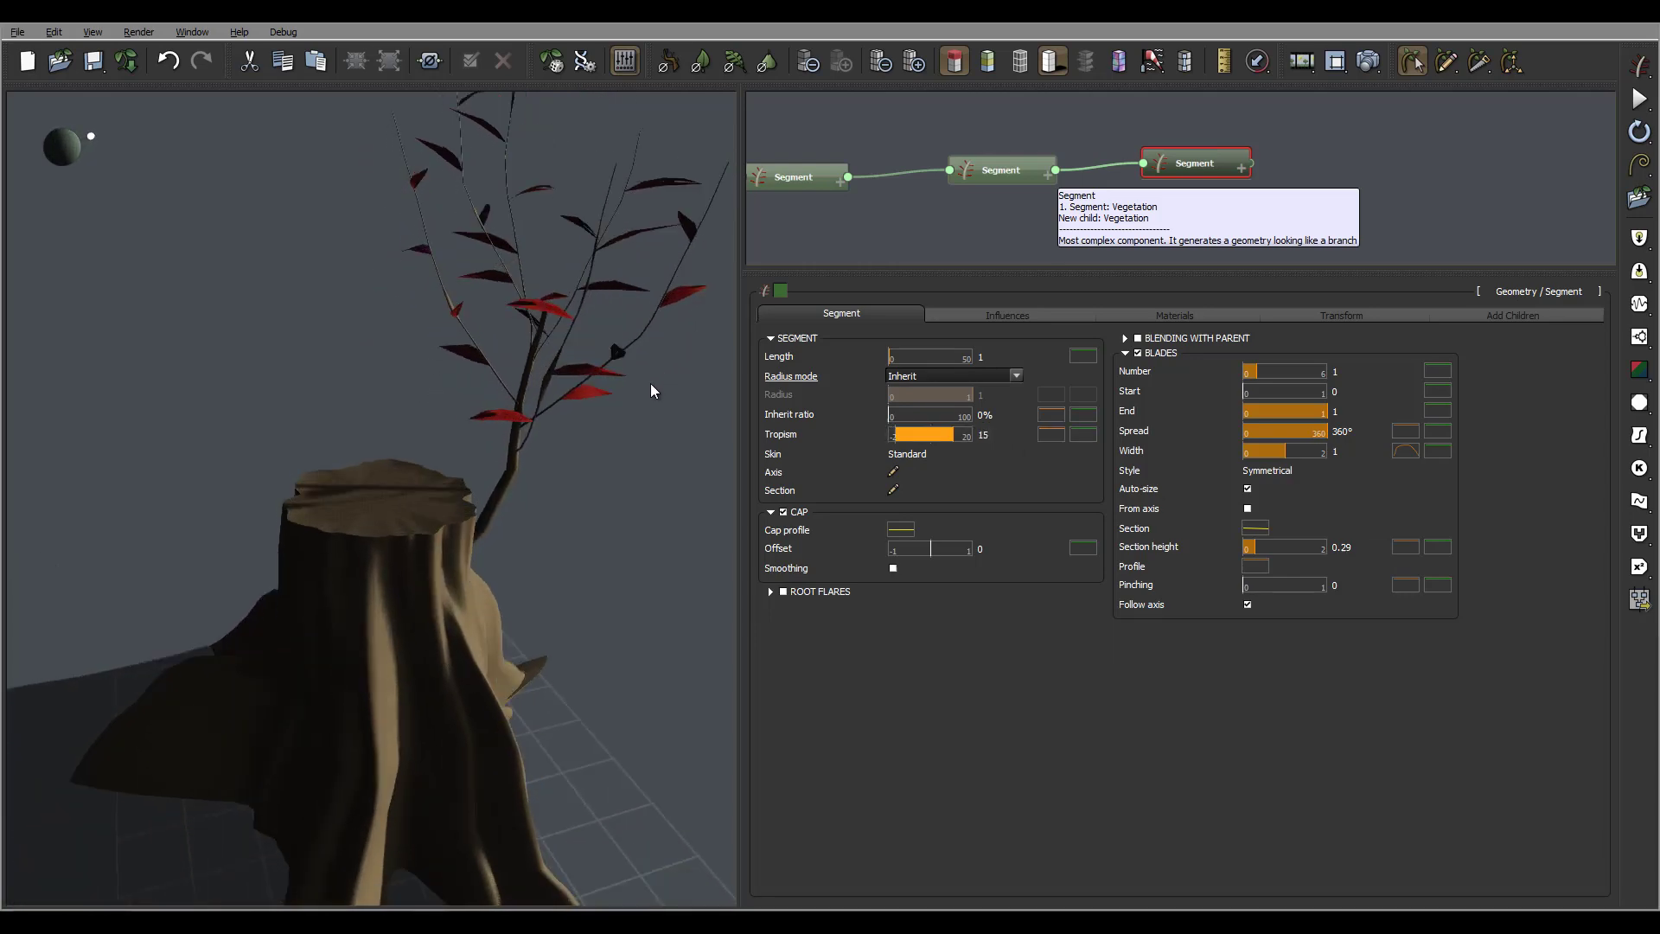
pyautogui.moveTo(650, 391); pyautogui.dragTo(709, 355)
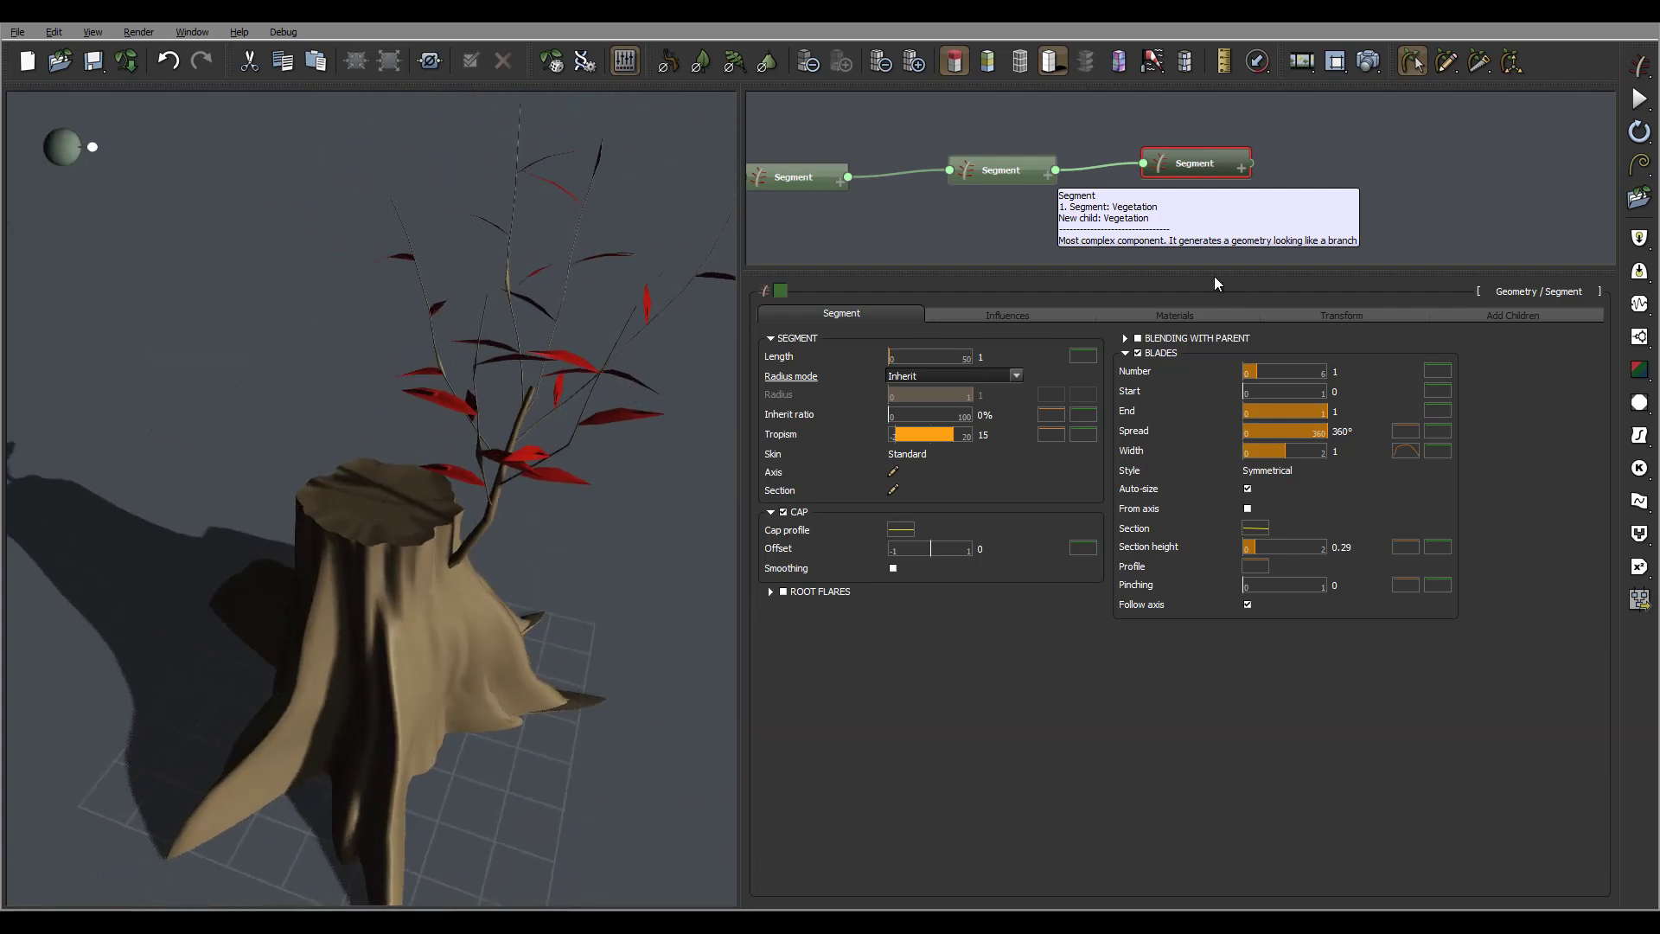
# Set the number of leaf children on the twig Segment to 8.
pyautogui.click(1014, 163)
pyautogui.click(1524, 316)
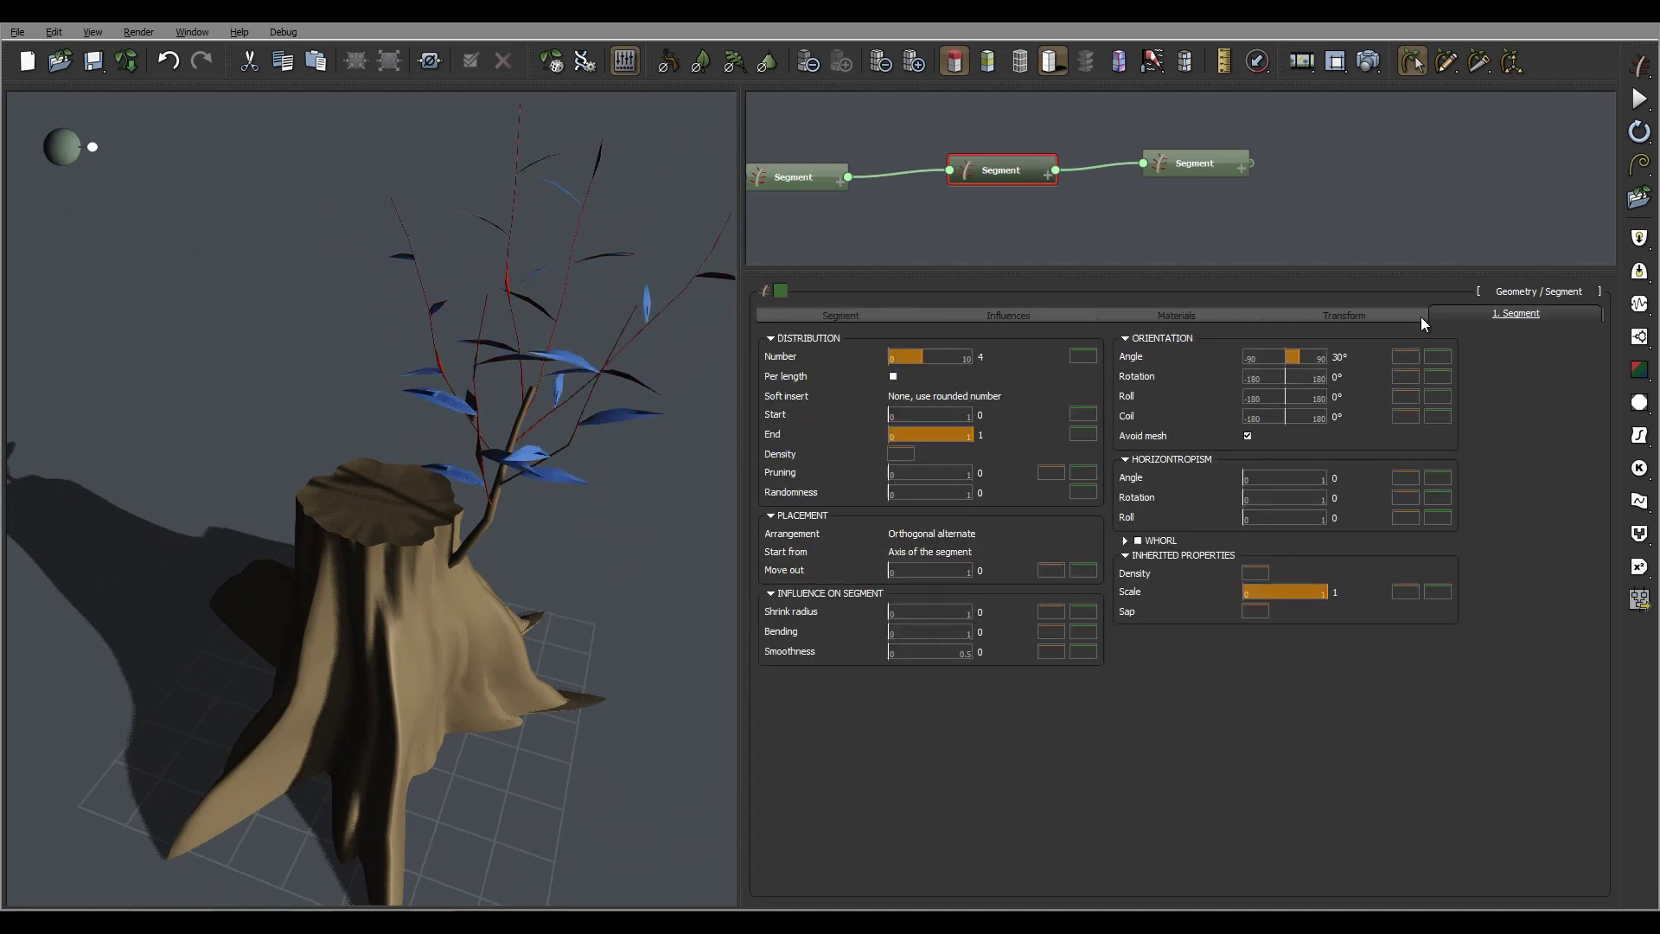
pyautogui.click(1083, 356)
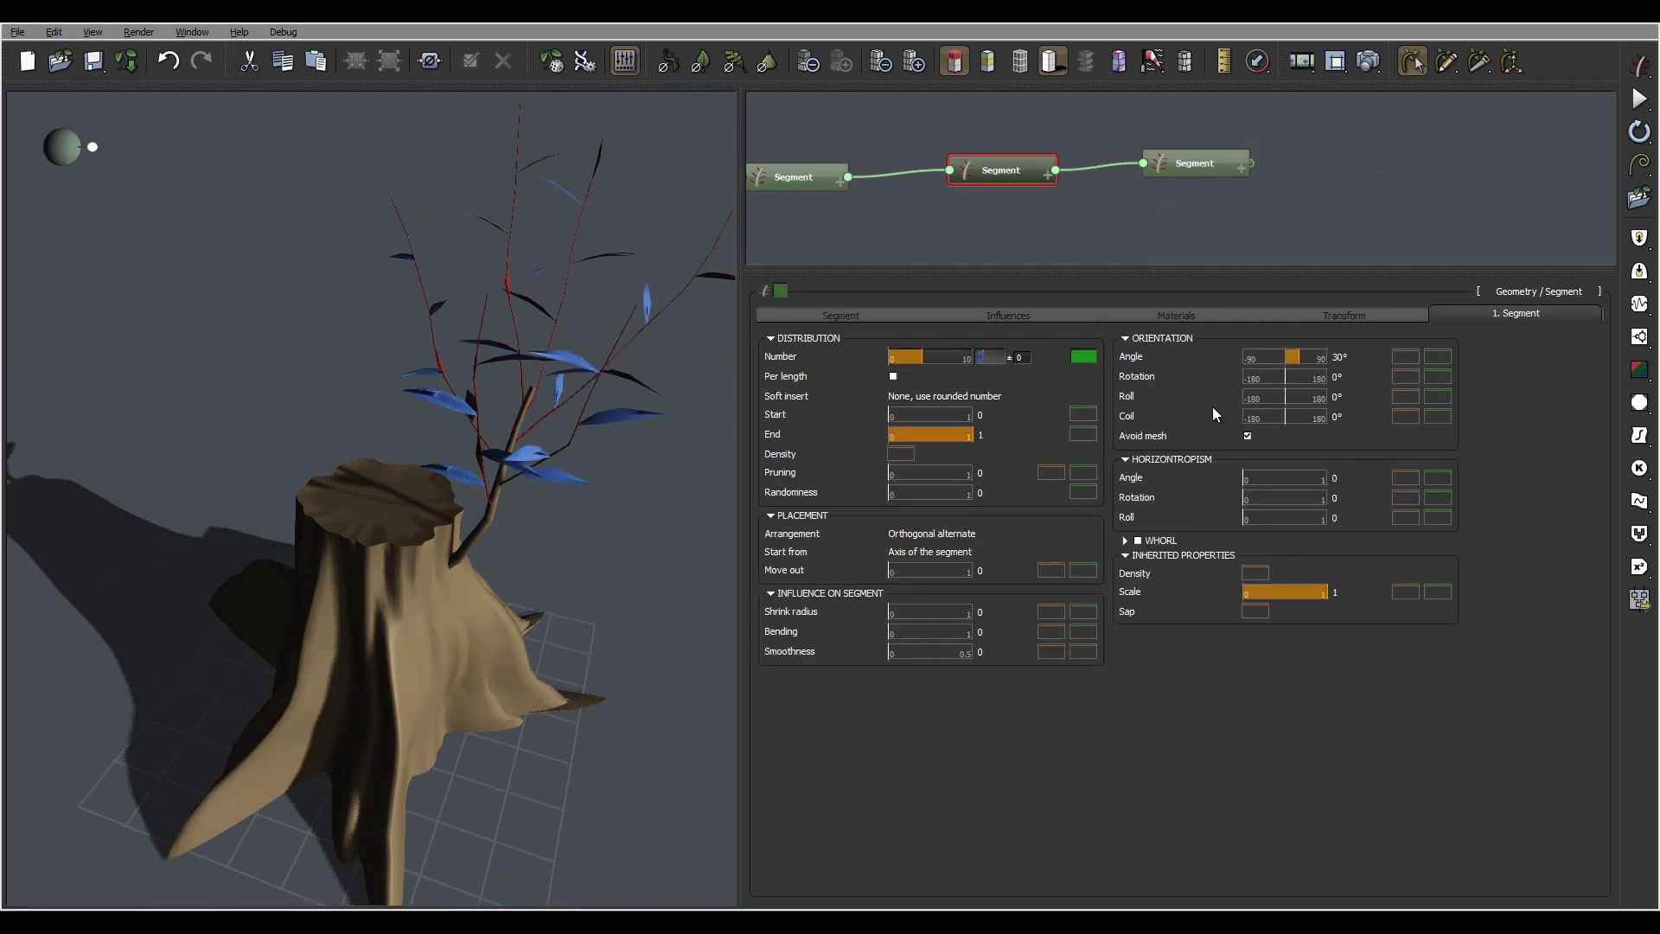
pyautogui.write('8')
pyautogui.press('Return')
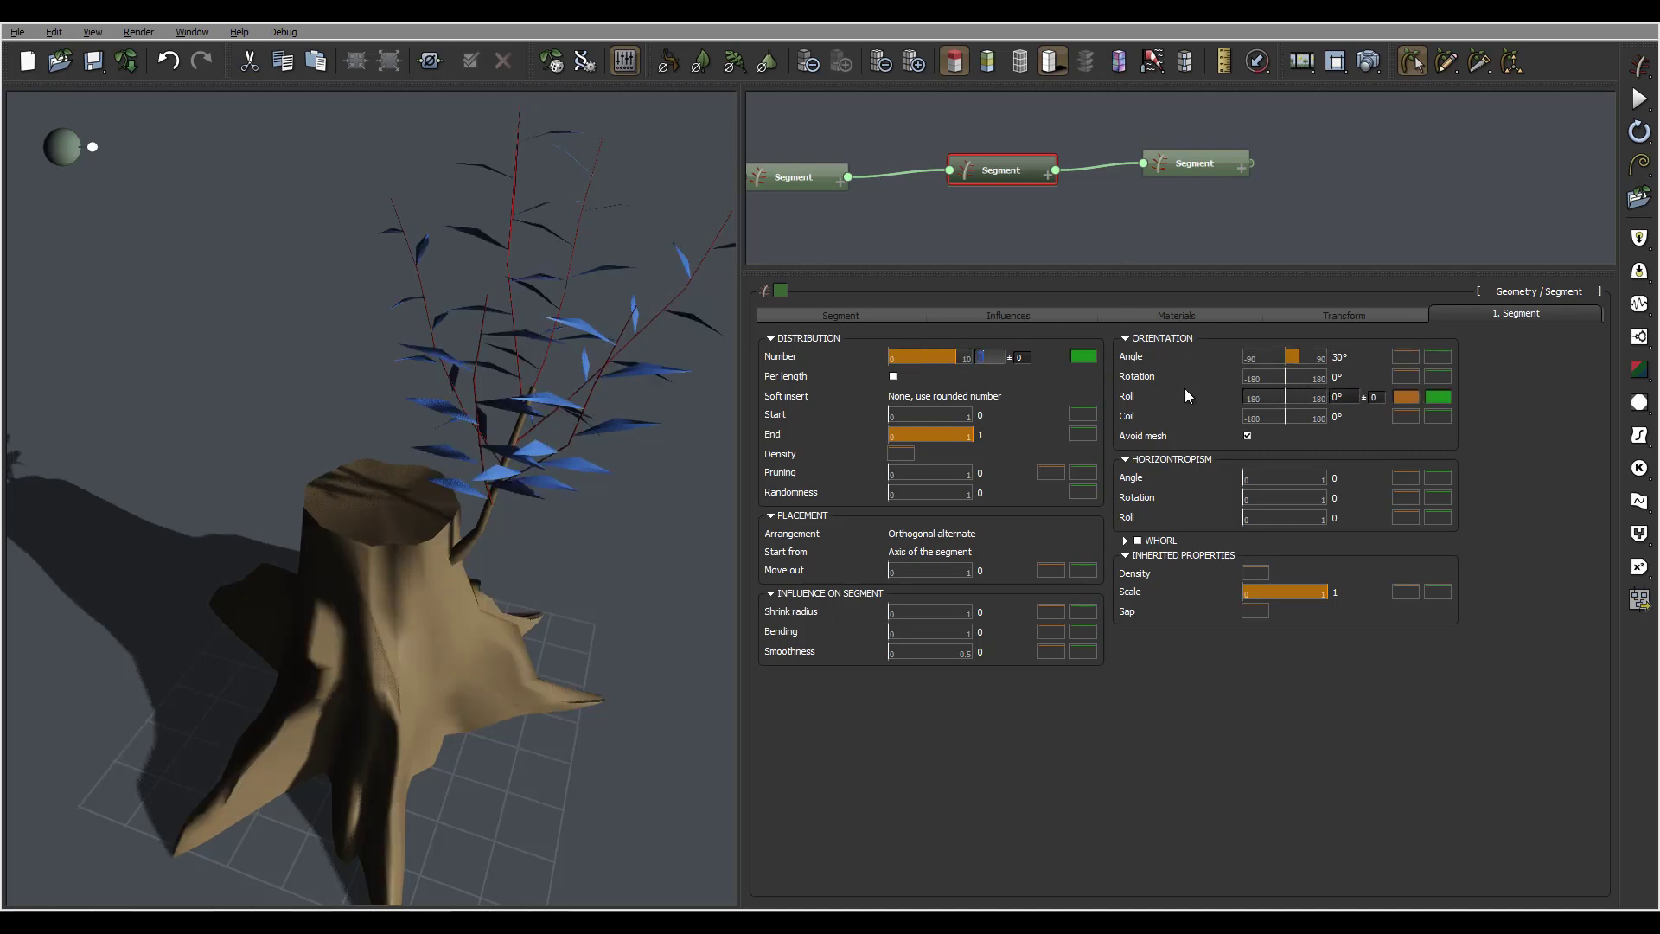
# Set the coil of the twig Segment's leaf children to 138°.
pyautogui.click(1353, 415)
pyautogui.write('137')
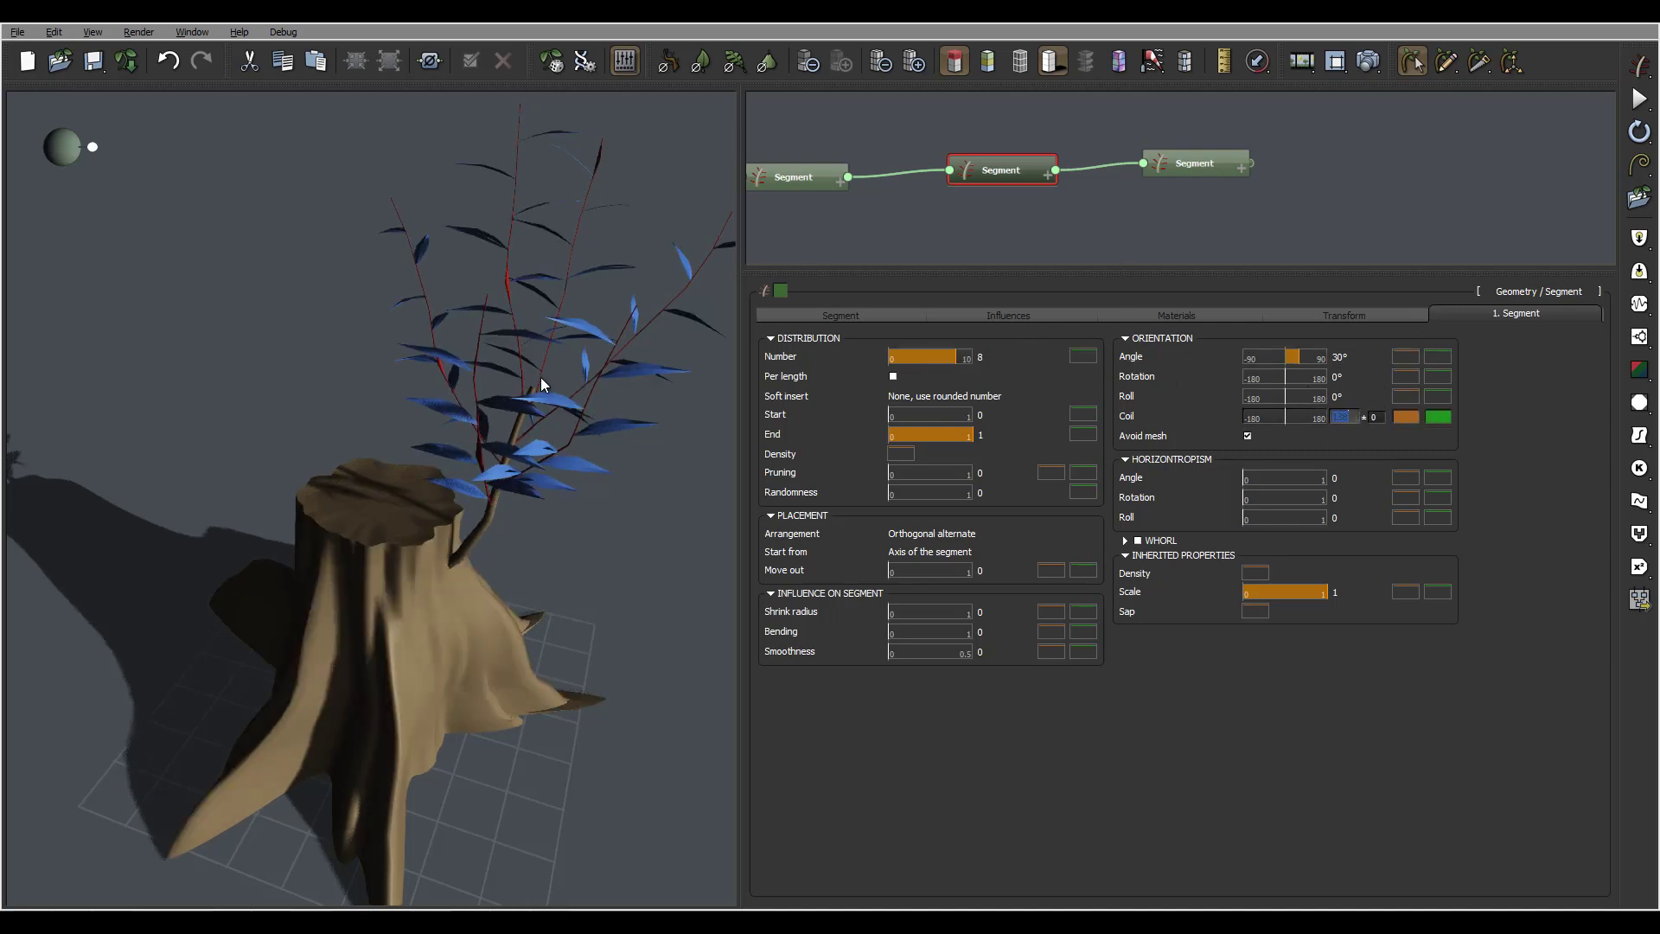
pyautogui.moveTo(538, 381); pyautogui.dragTo(474, 348, button='right')
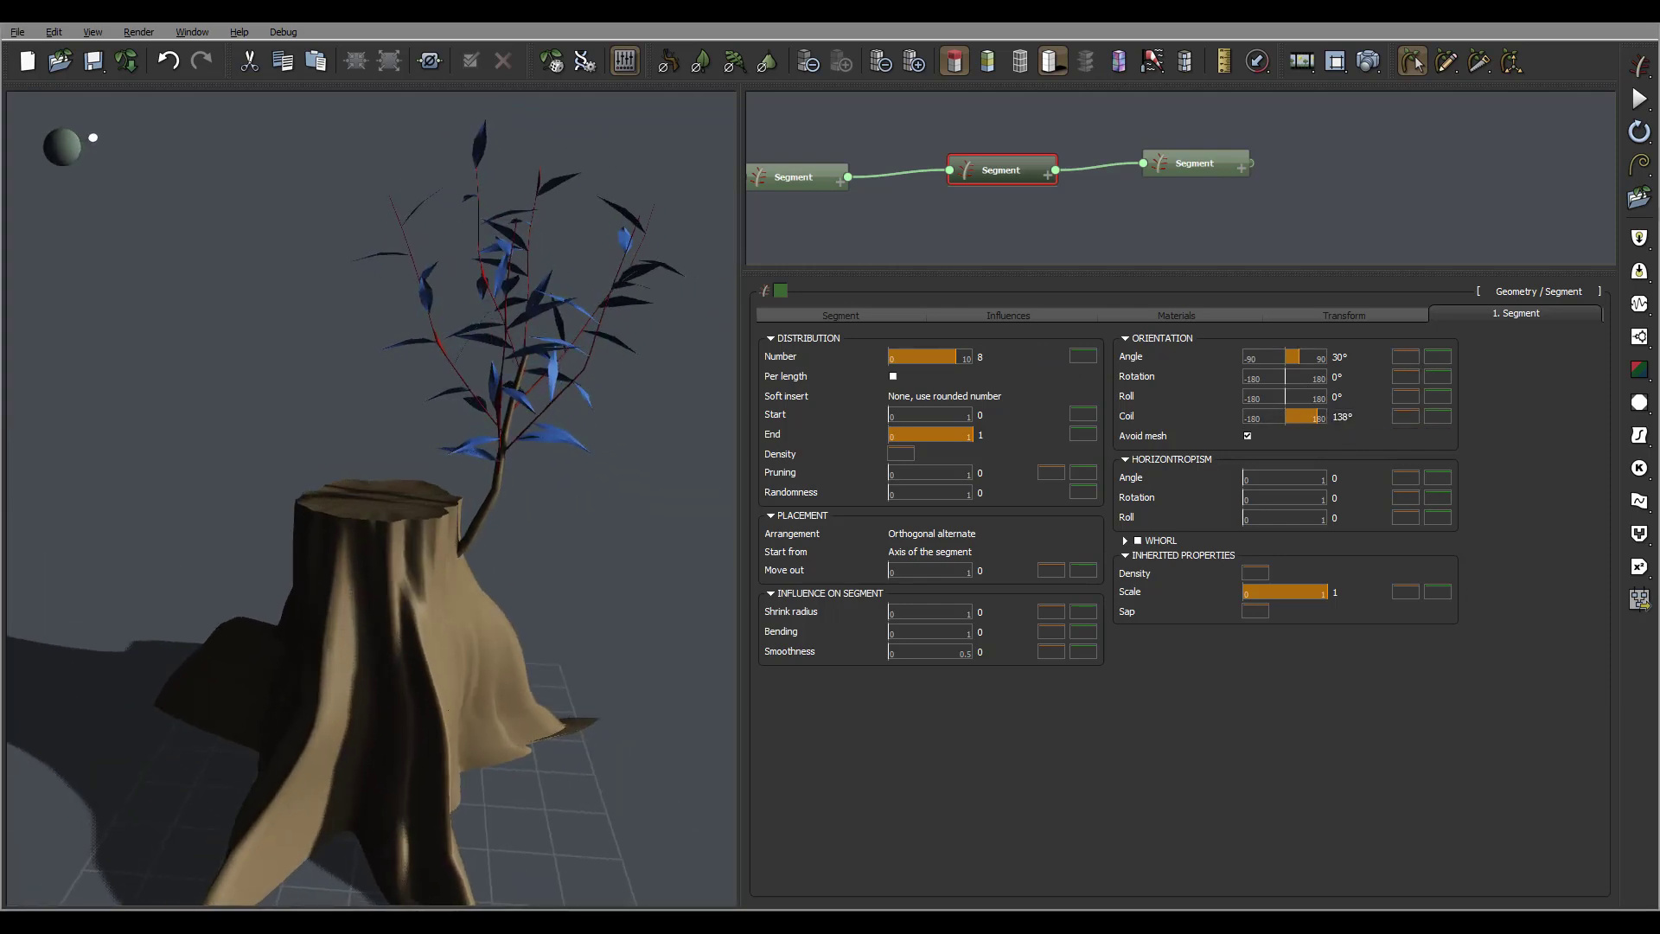
pyautogui.moveTo(280, 683); pyautogui.dragTo(377, 567, button='right')
pyautogui.scroll(-3, 272, 625)
pyautogui.moveTo(377, 567); pyautogui.dragTo(502, 572)
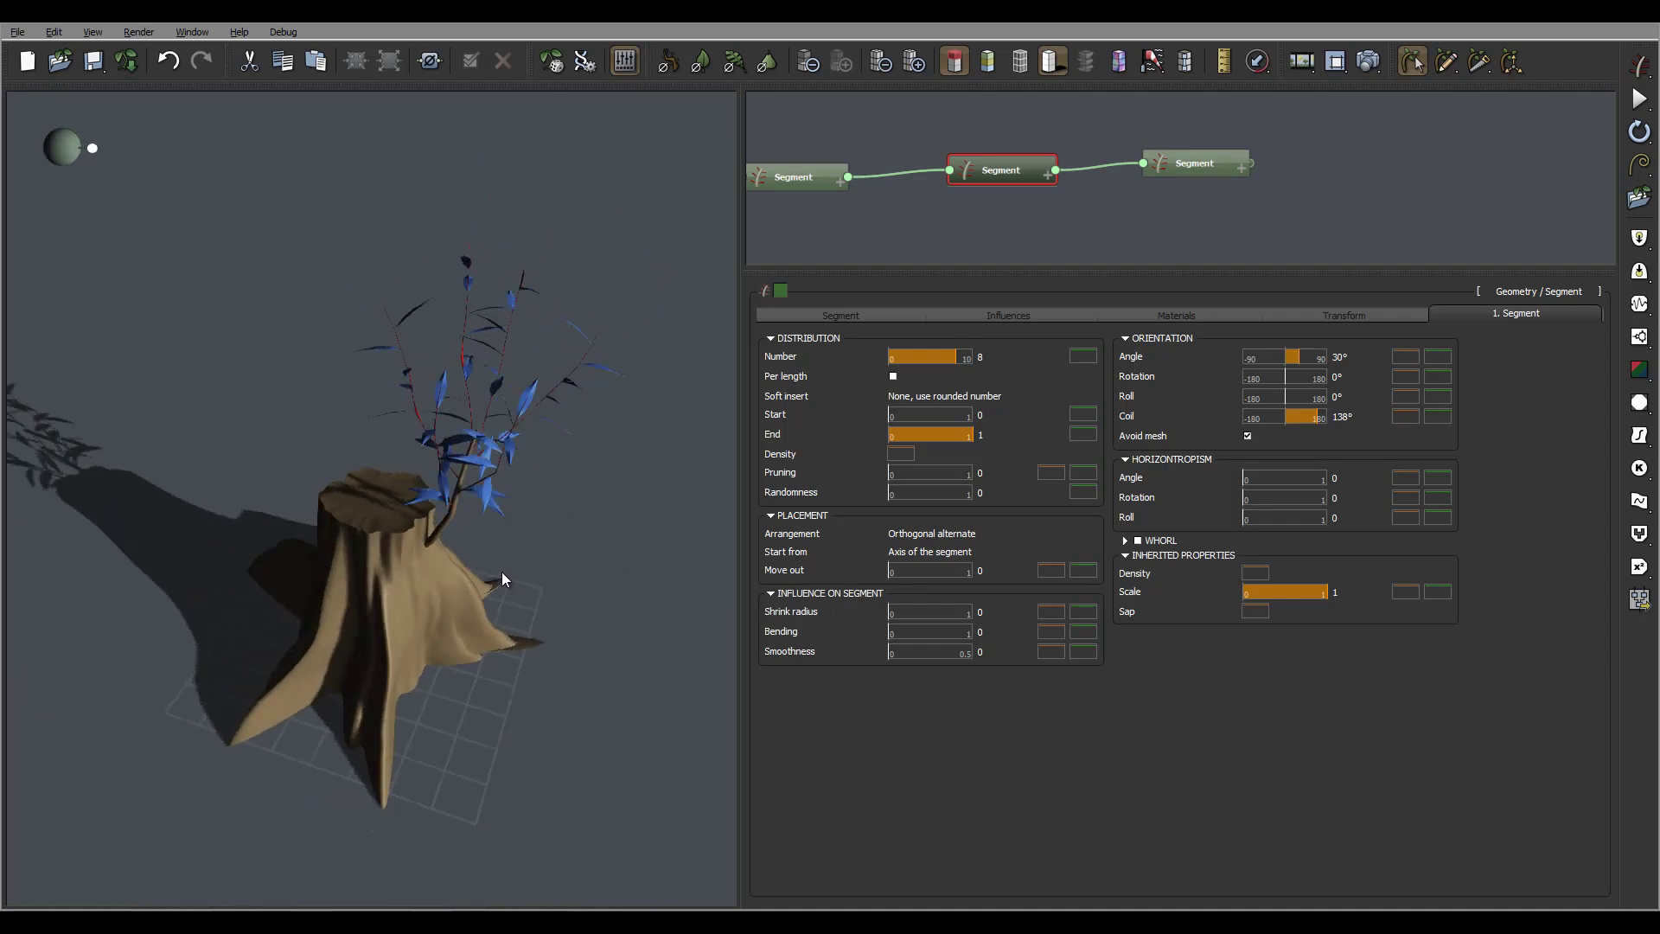
pyautogui.moveTo(372, 738); pyautogui.dragTo(430, 560)
pyautogui.moveTo(359, 503)
pyautogui.mouseDown()
pyautogui.moveTo(407, 574)
pyautogui.moveTo(357, 481)
pyautogui.mouseUp()
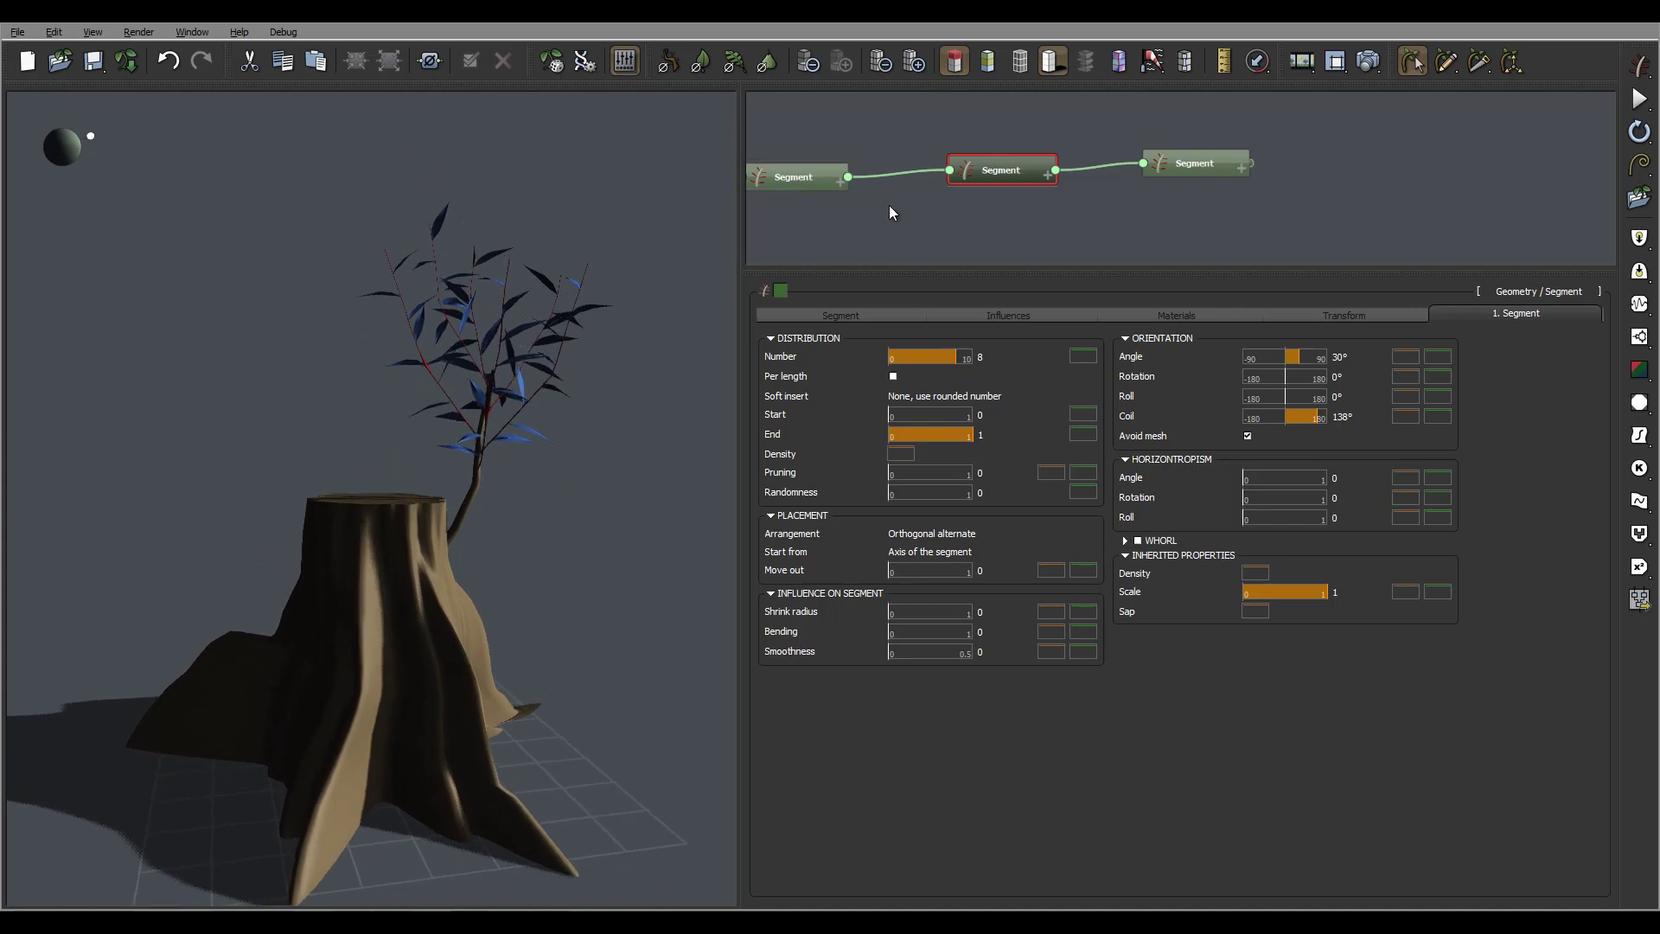
# Assign the Mossy material from the Plants > Barks collection to the trunk Segment's body.
pyautogui.click(918, 166)
pyautogui.moveTo(1184, 143); pyautogui.dragTo(1265, 169, button='middle')
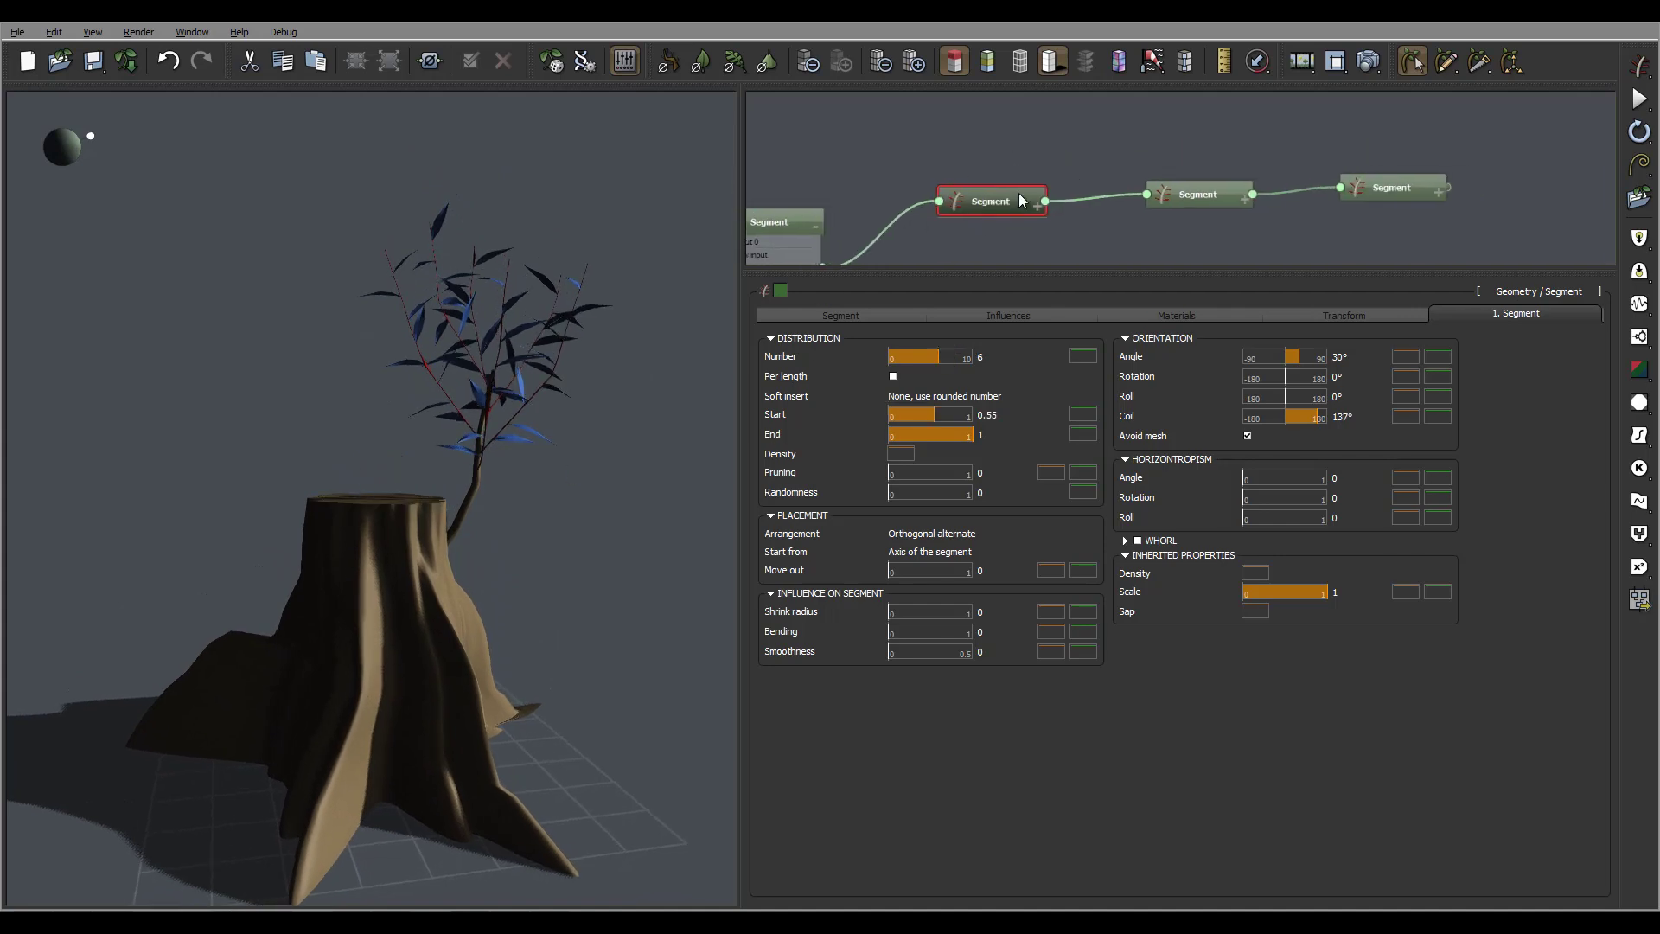
pyautogui.moveTo(1062, 246); pyautogui.dragTo(1103, 152, button='middle')
pyautogui.moveTo(968, 138)
pyautogui.mouseDown(button='middle')
pyautogui.moveTo(1267, 116)
pyautogui.moveTo(1232, 119)
pyautogui.mouseUp(button='middle')
pyautogui.click(1070, 153)
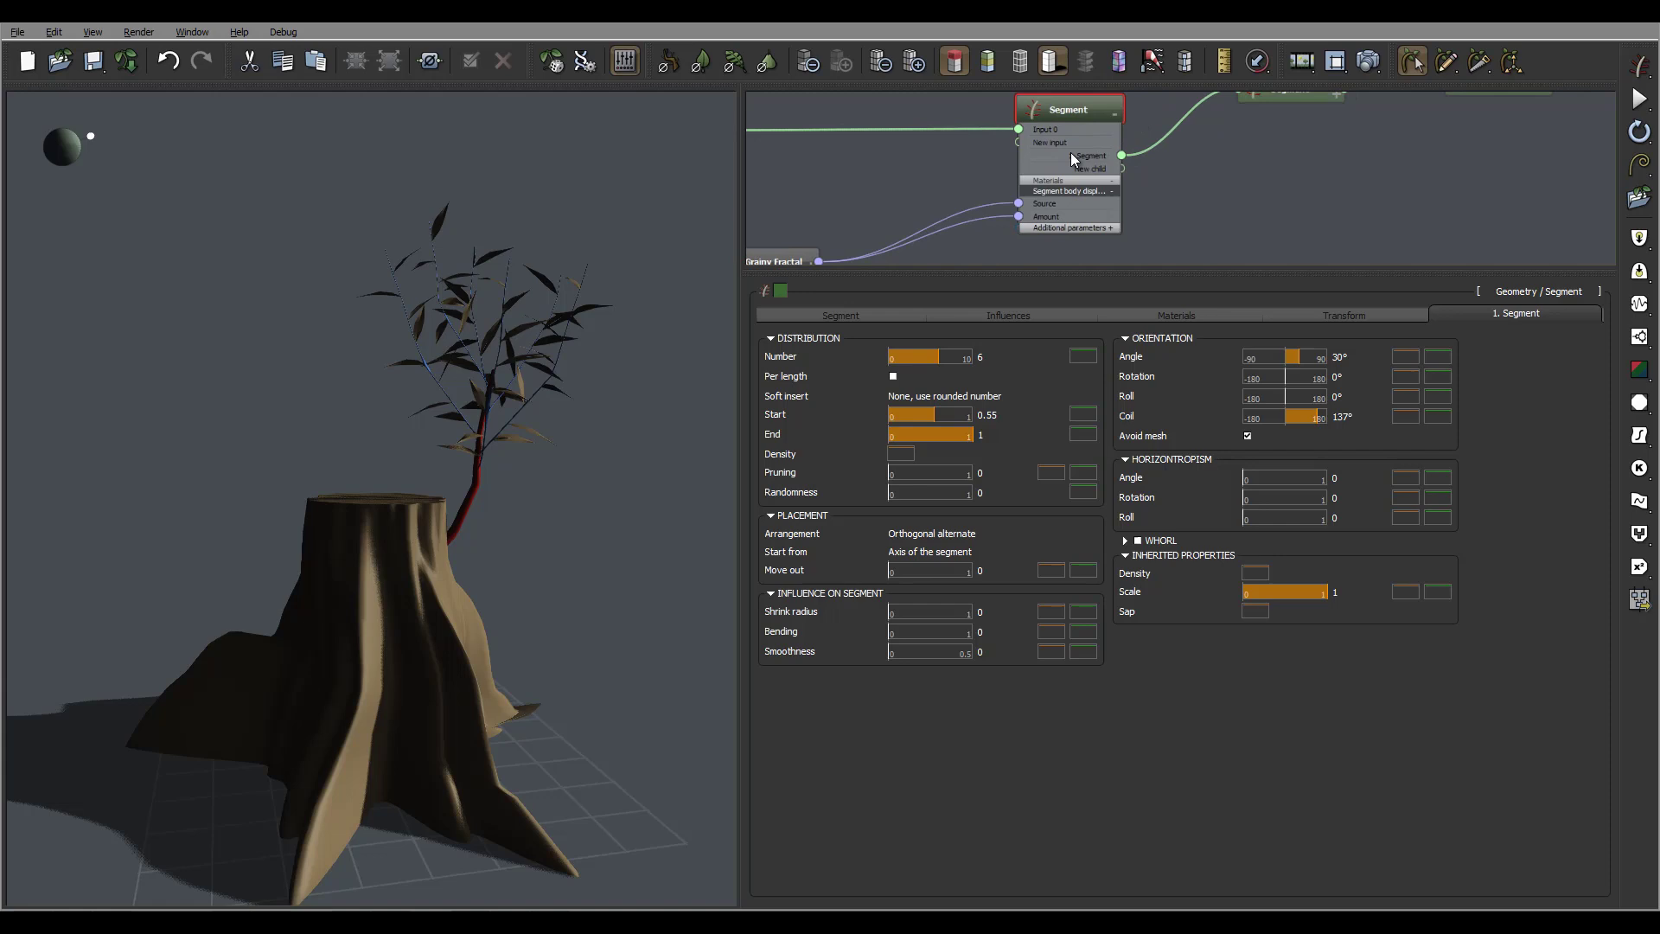
pyautogui.click(1124, 315)
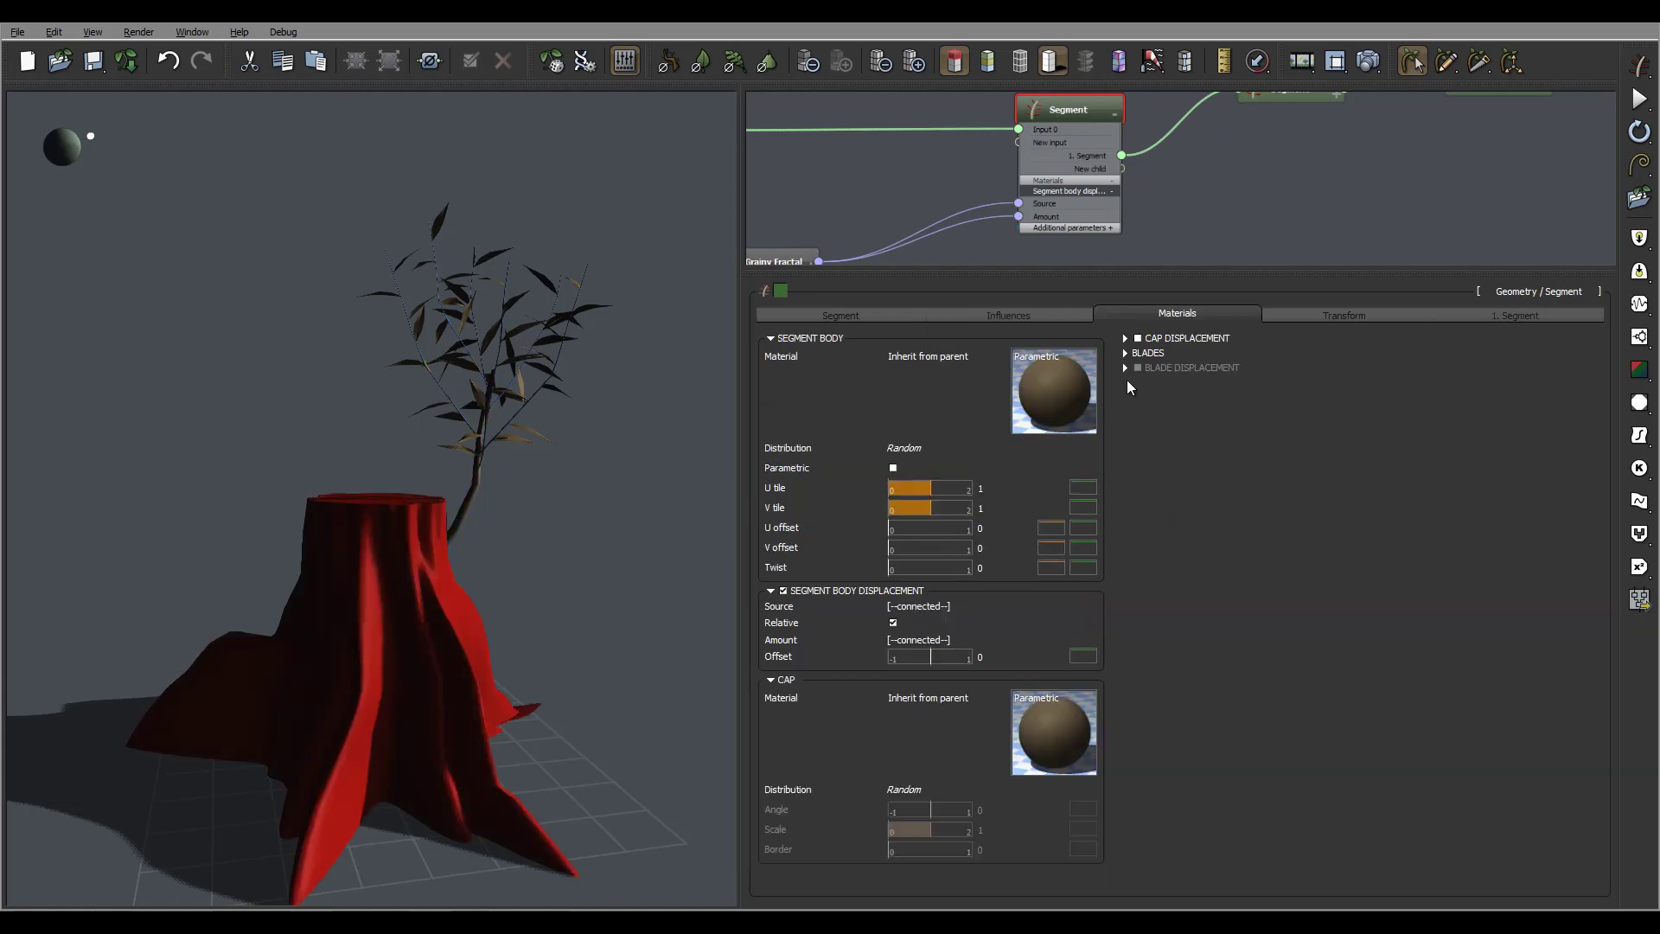
pyautogui.click(1027, 403)
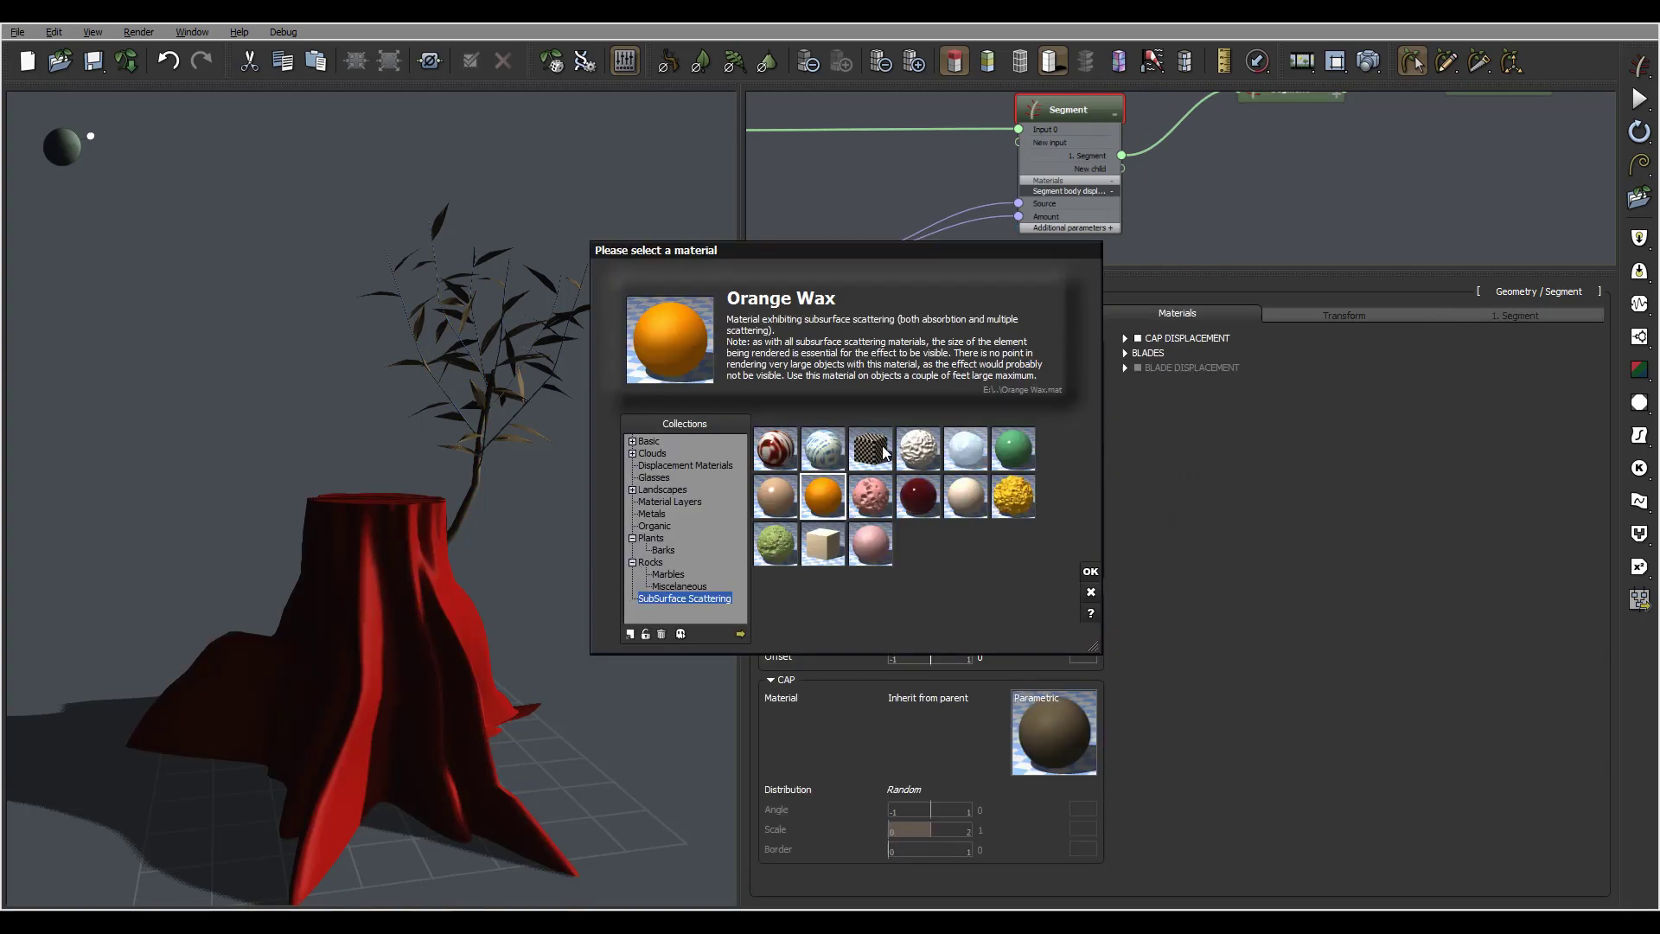
pyautogui.click(662, 549)
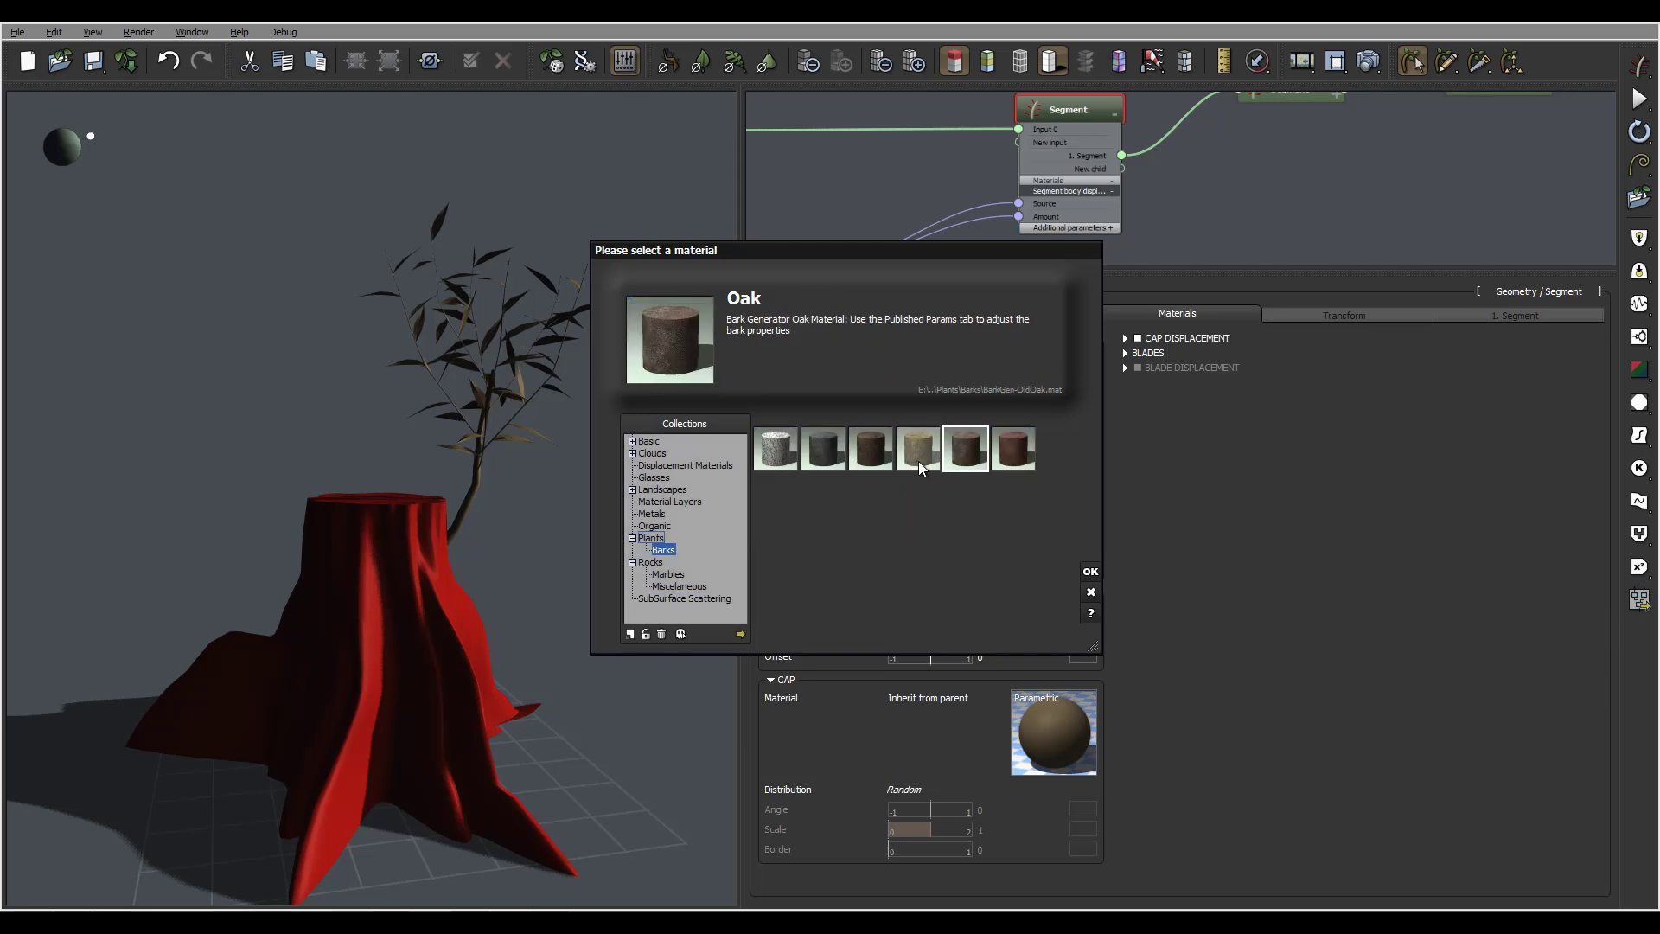
pyautogui.click(918, 460)
pyautogui.click(1091, 572)
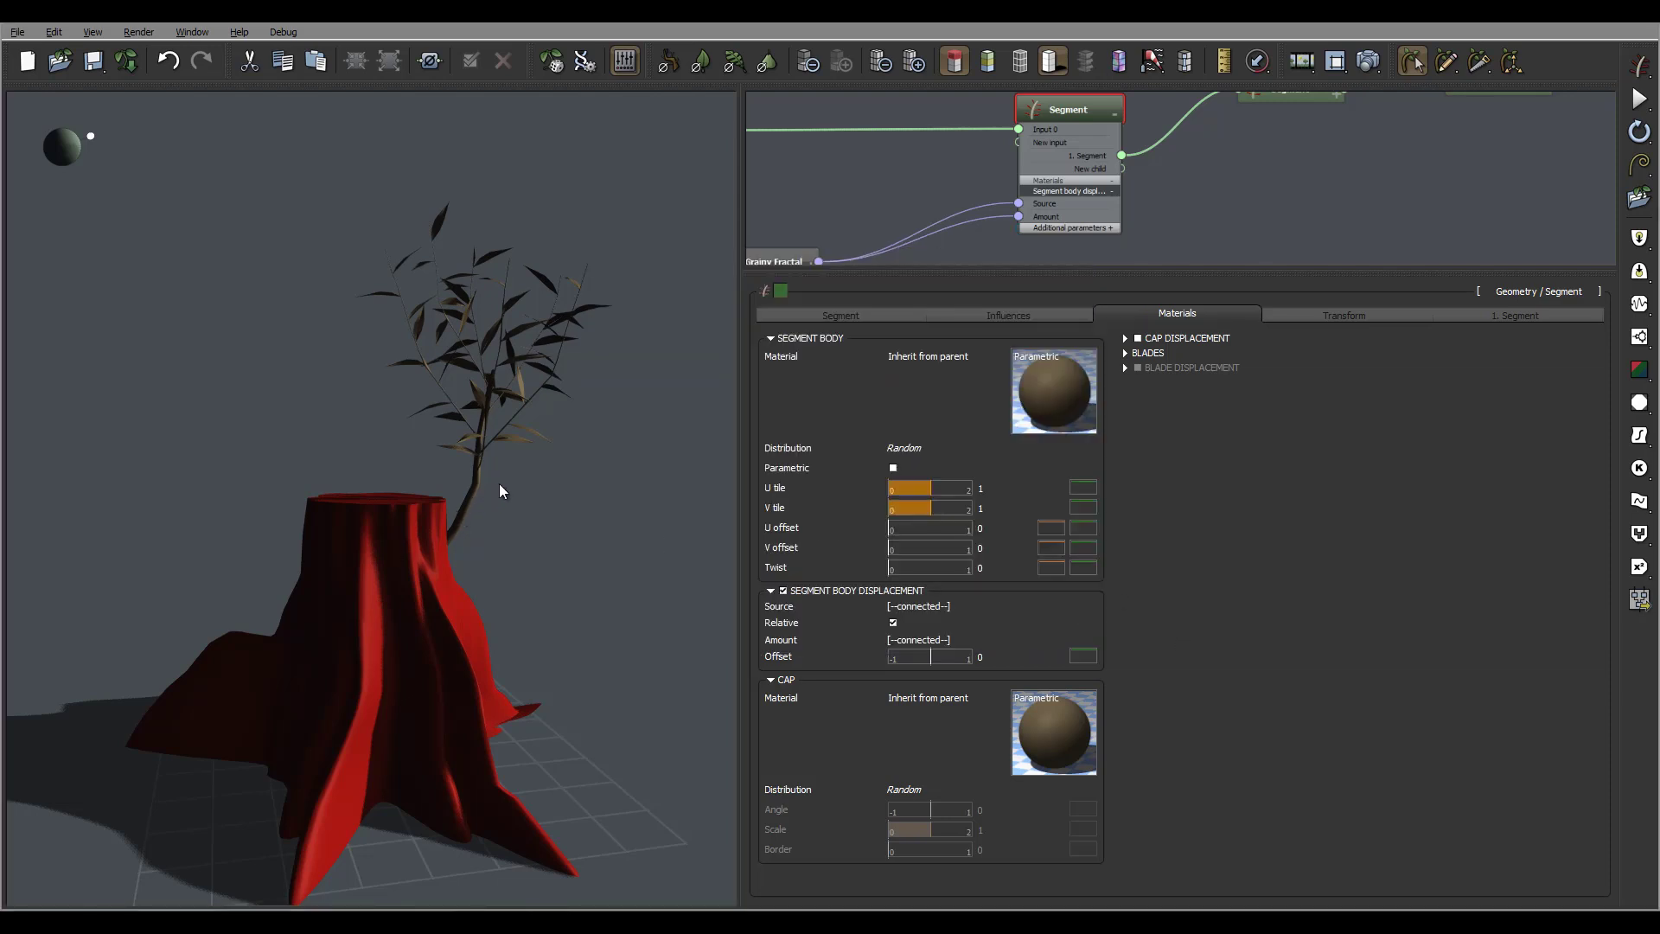
# Assign the Green plastic material from the Basic collection to the trunk Segment's cap.
pyautogui.moveTo(536, 527); pyautogui.dragTo(550, 601)
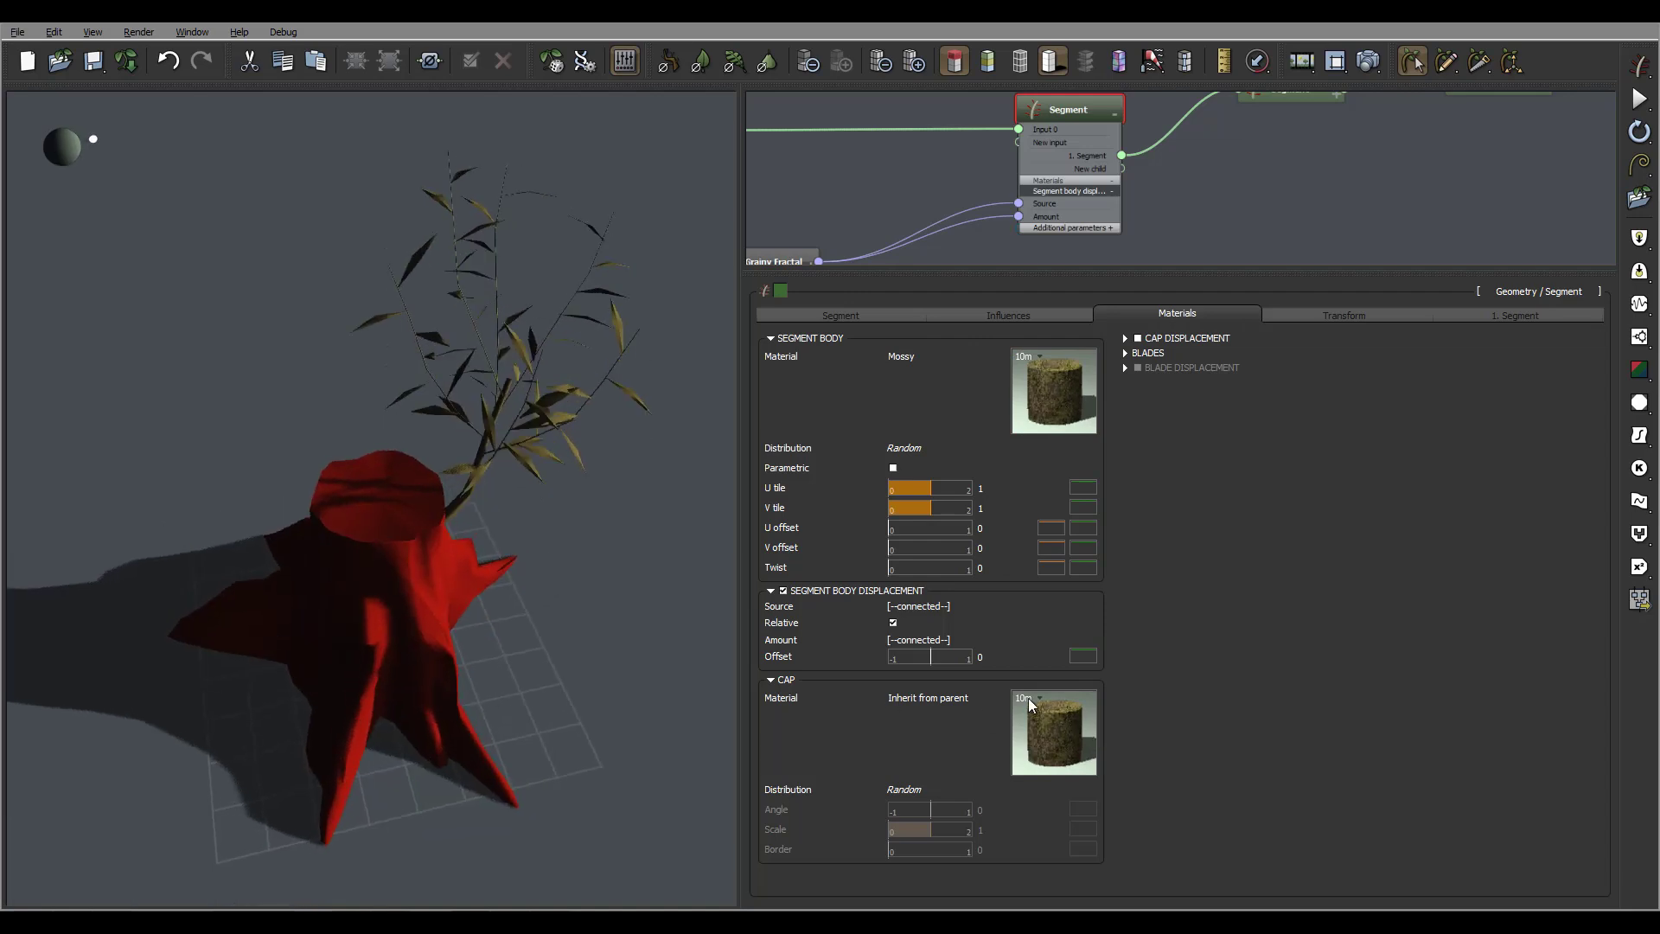
pyautogui.doubleClick(1056, 733)
pyautogui.click(1186, 552)
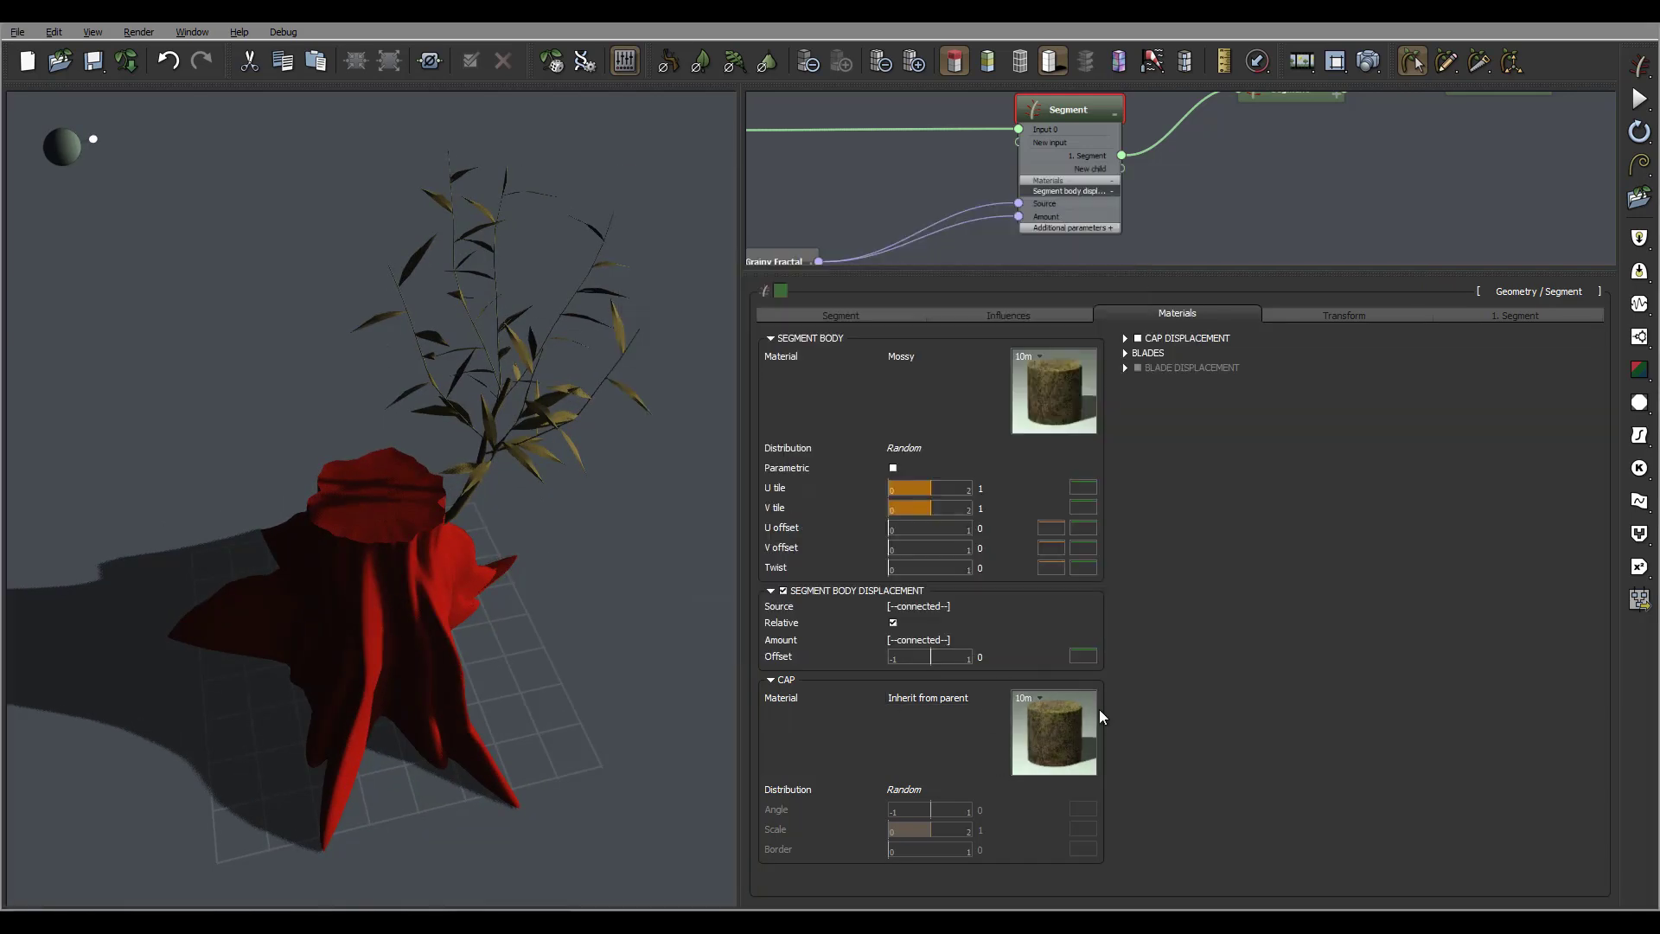
pyautogui.click(1003, 766)
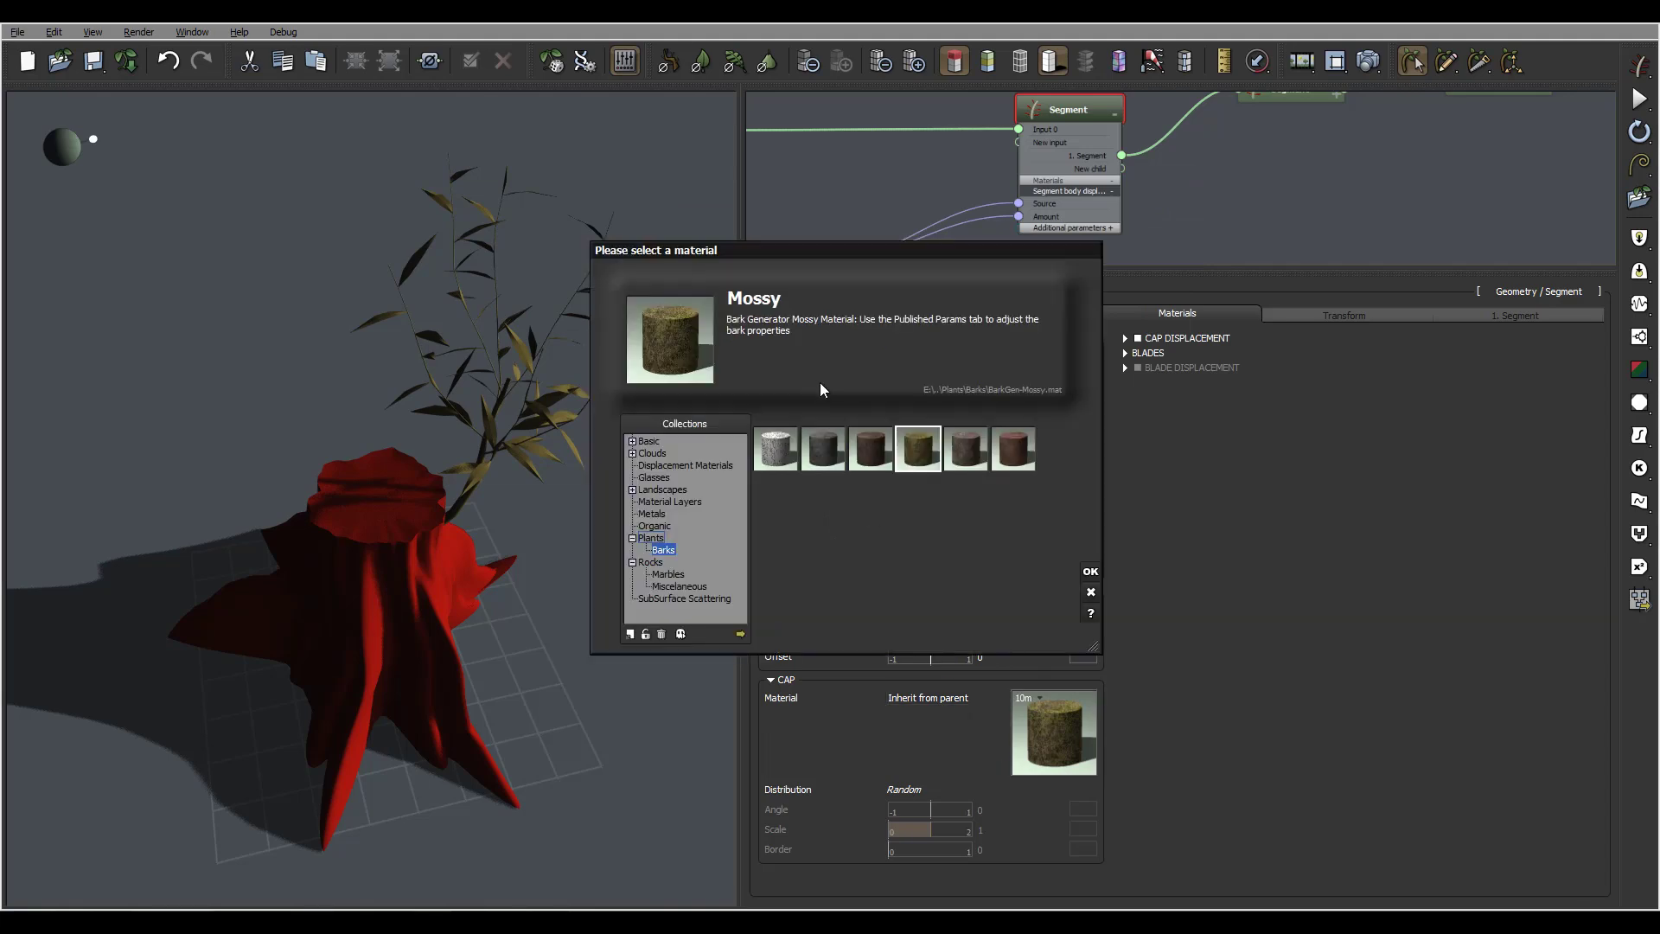
pyautogui.click(652, 442)
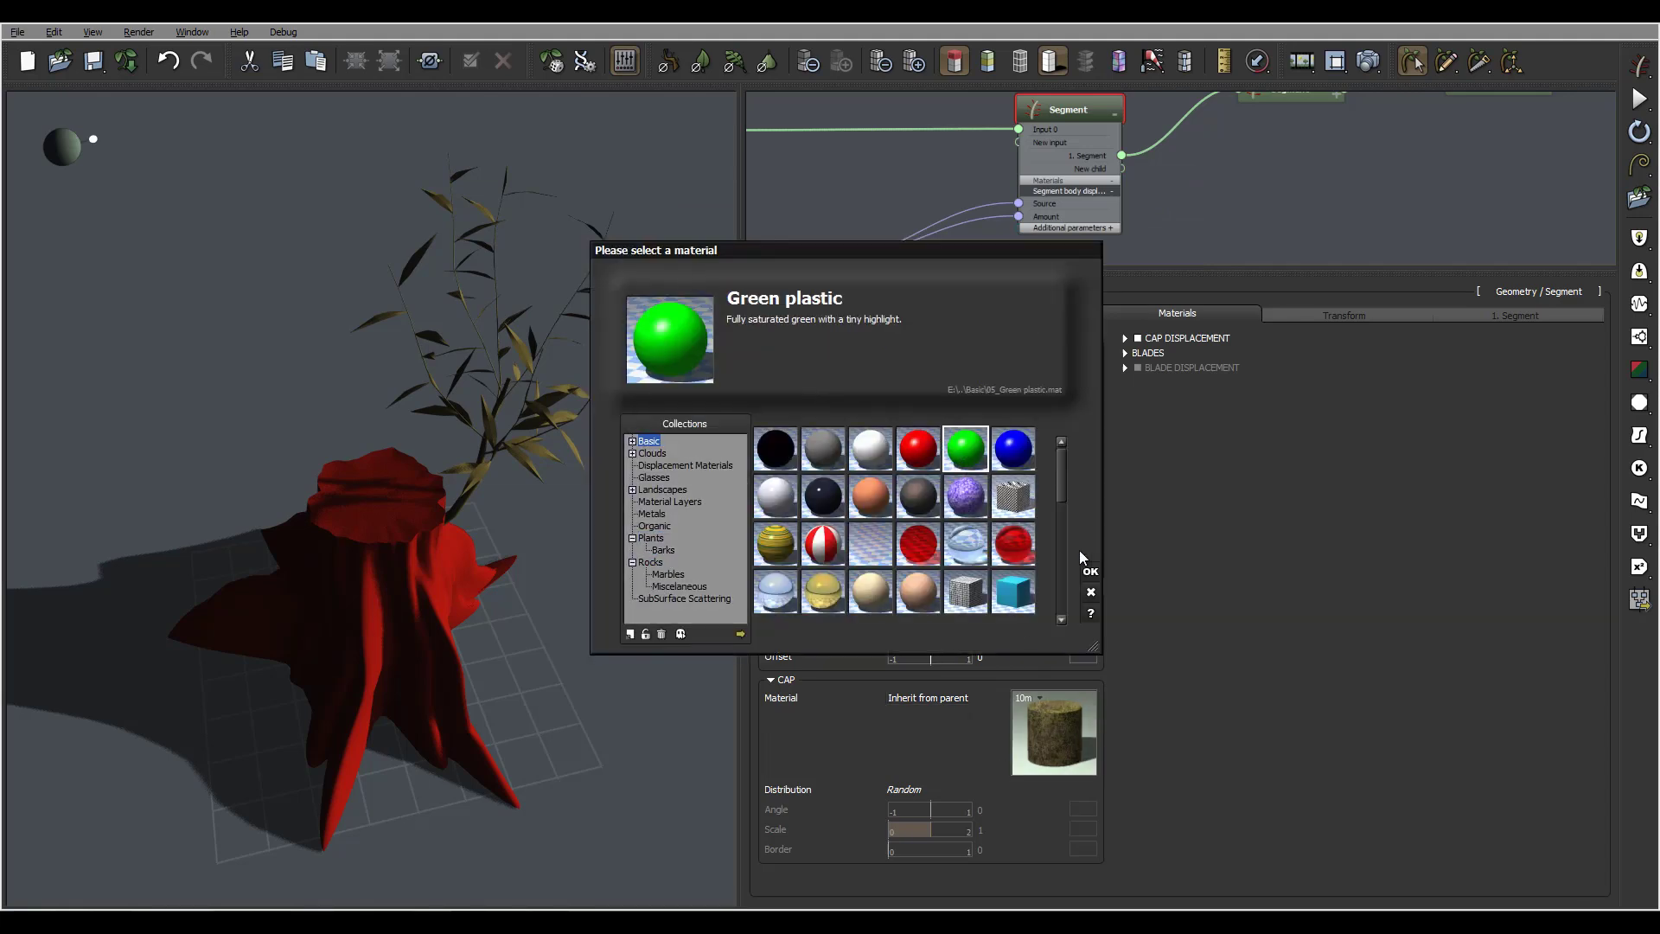
pyautogui.click(1090, 571)
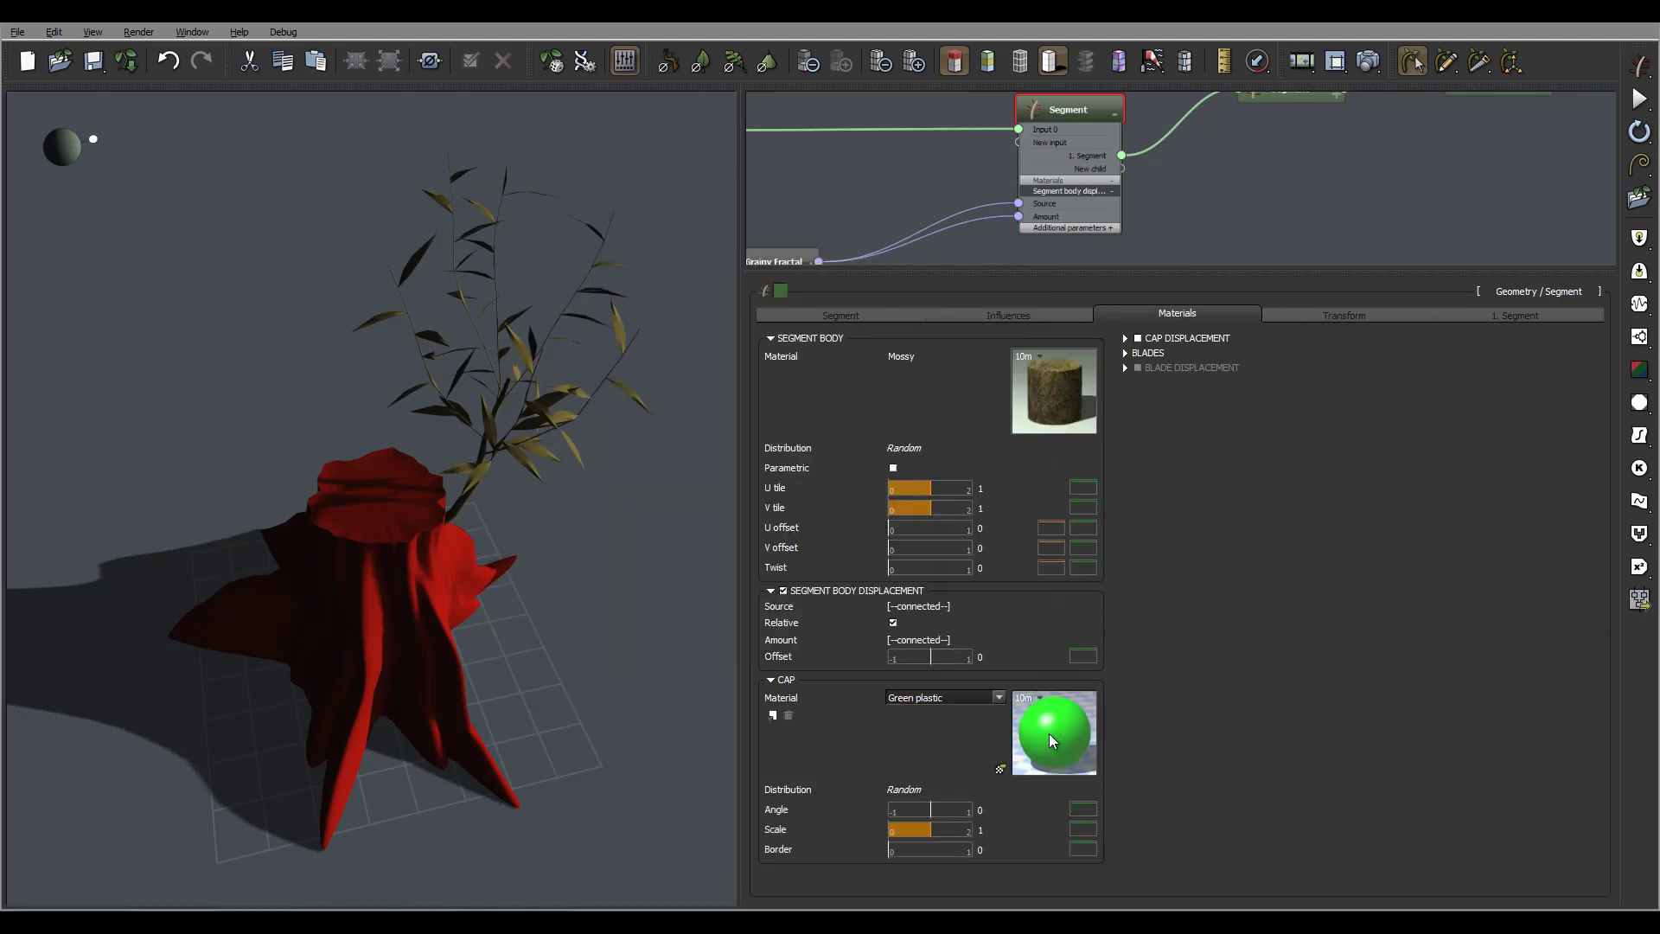
# Switch the trunk cap's Green plastic material to a mapped picture and load woodside.jpg from the DTPF-TexturePack folder.
pyautogui.doubleClick(1049, 733)
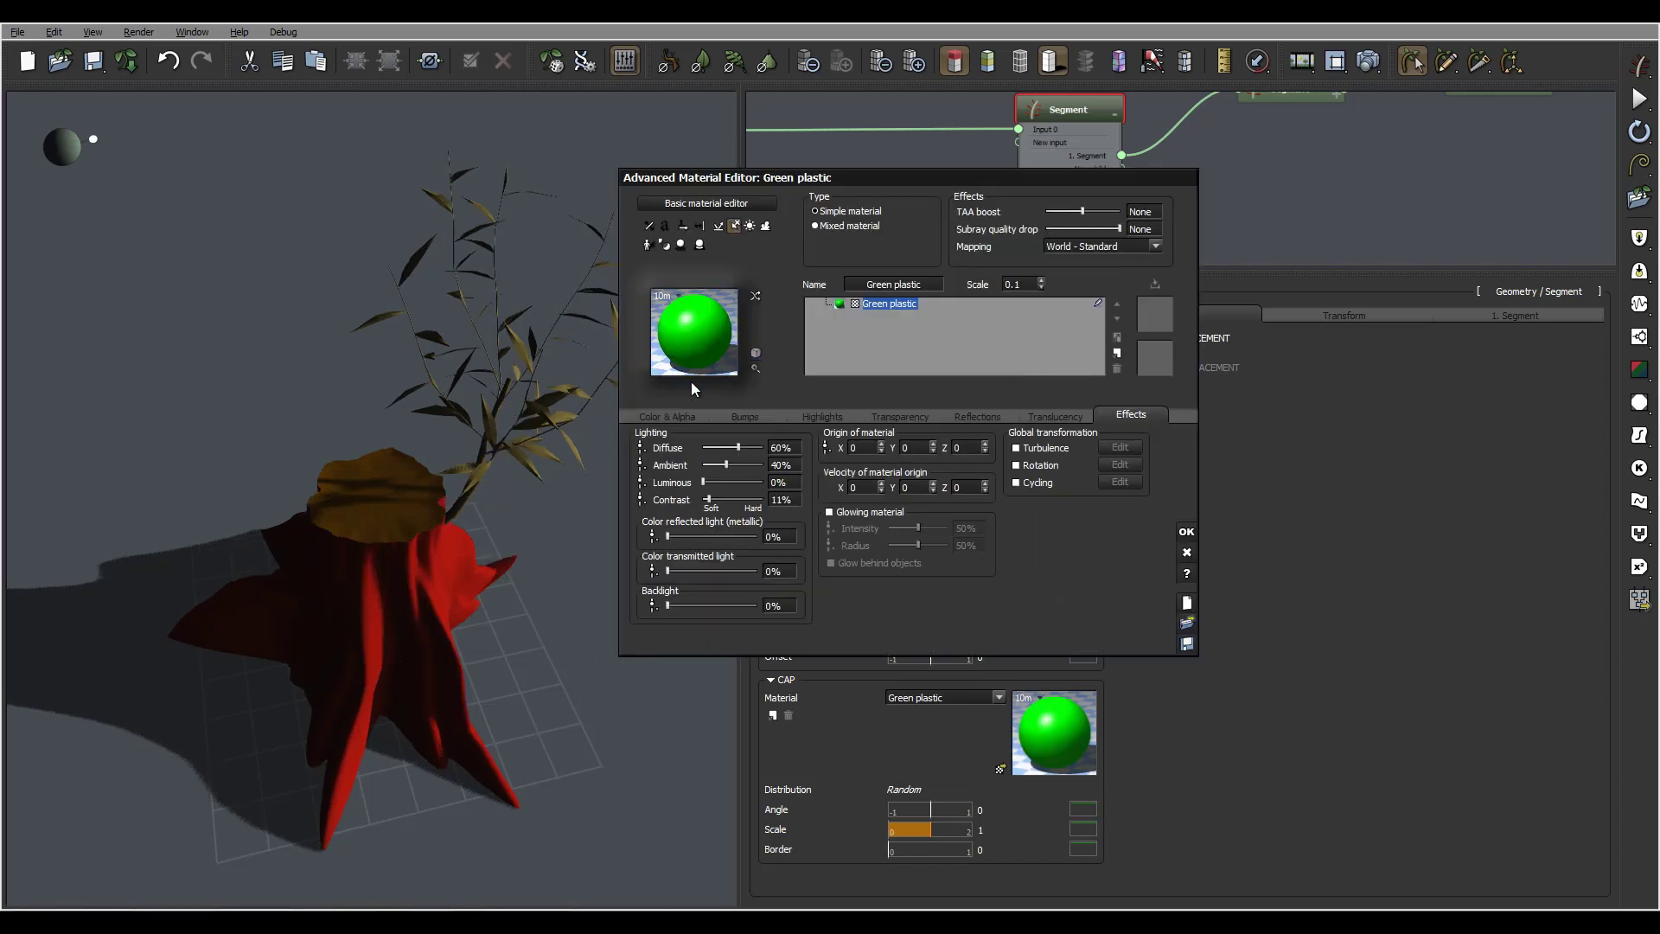
pyautogui.click(659, 416)
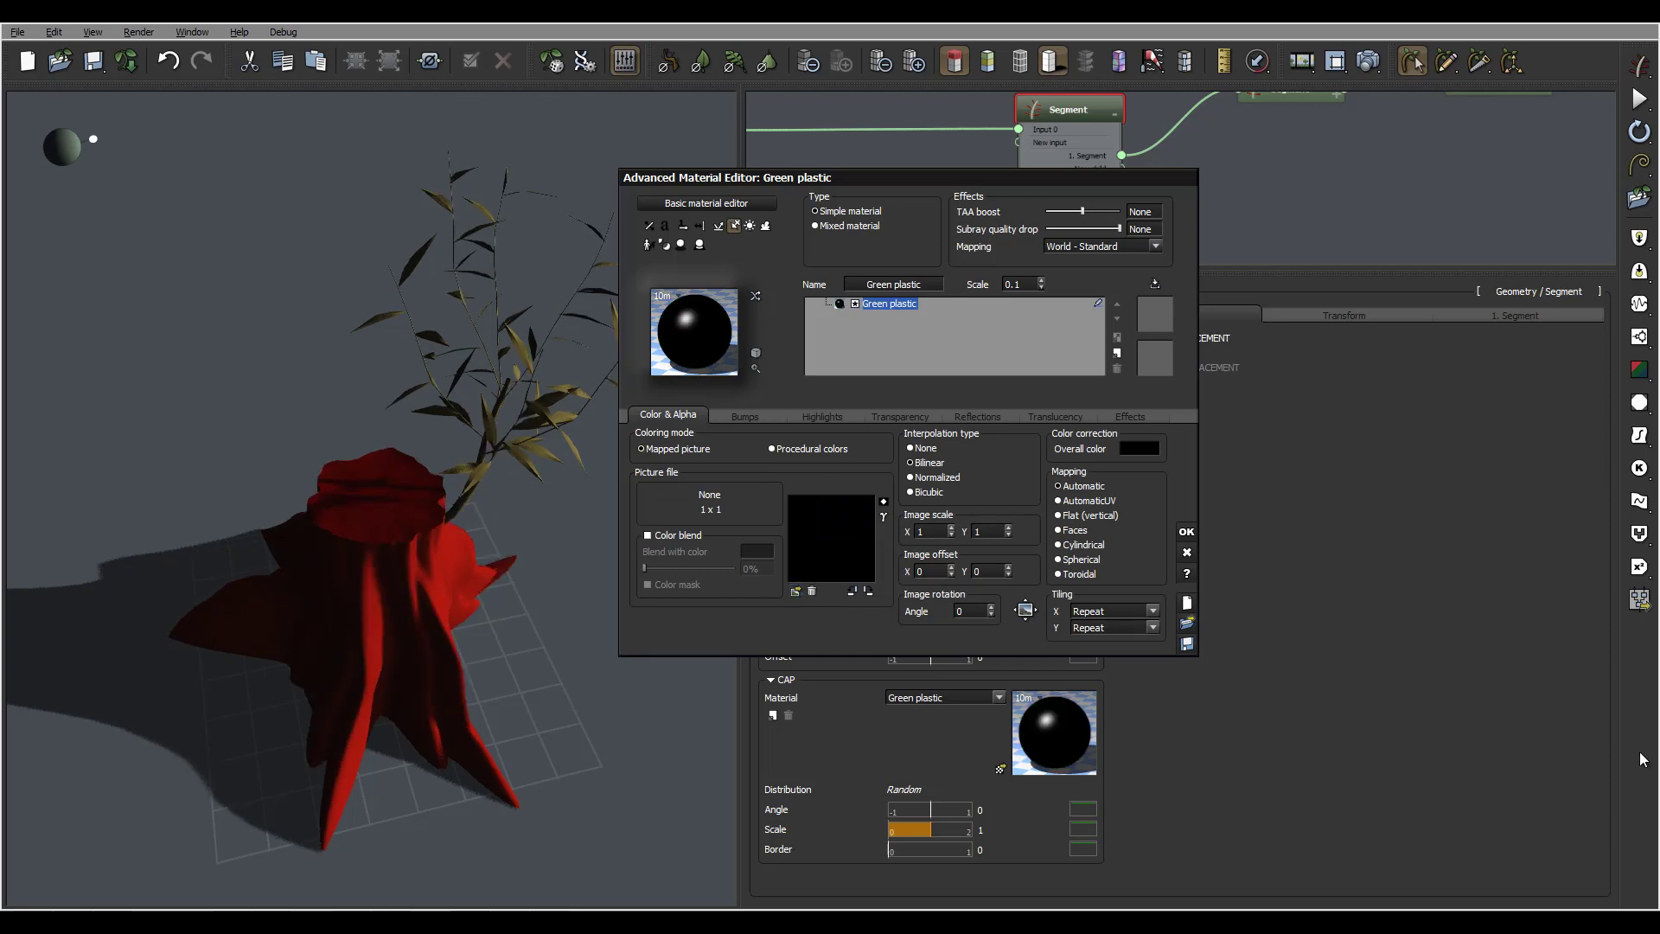
pyautogui.click(796, 591)
pyautogui.click(631, 634)
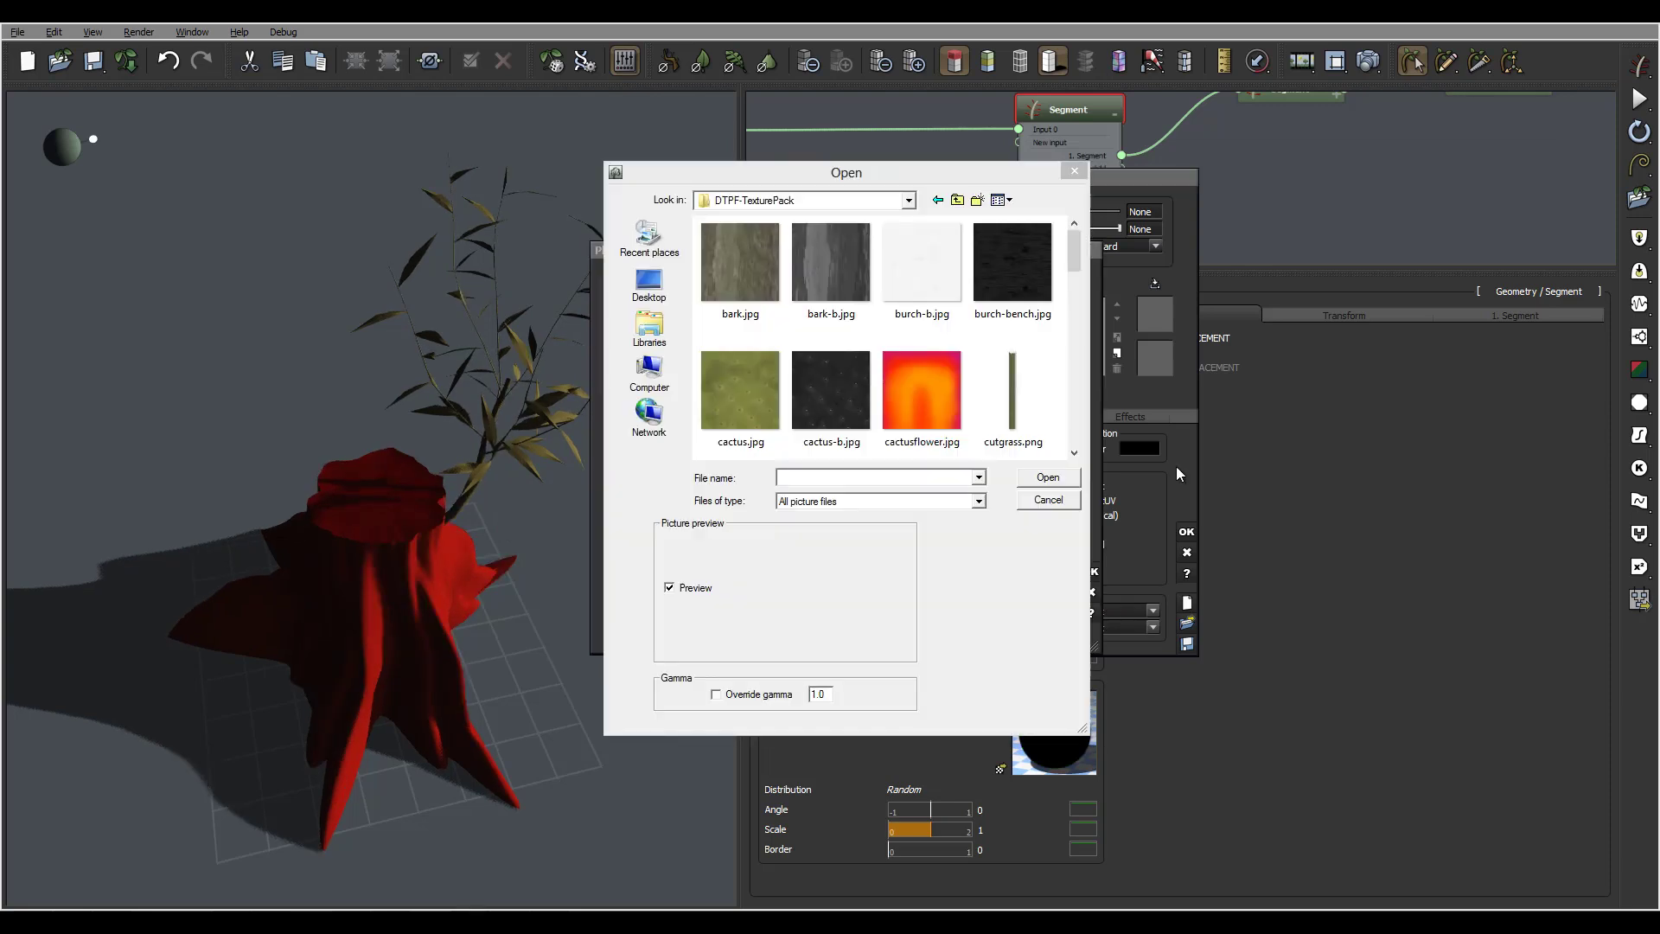
pyautogui.moveTo(1072, 240); pyautogui.dragTo(1045, 426)
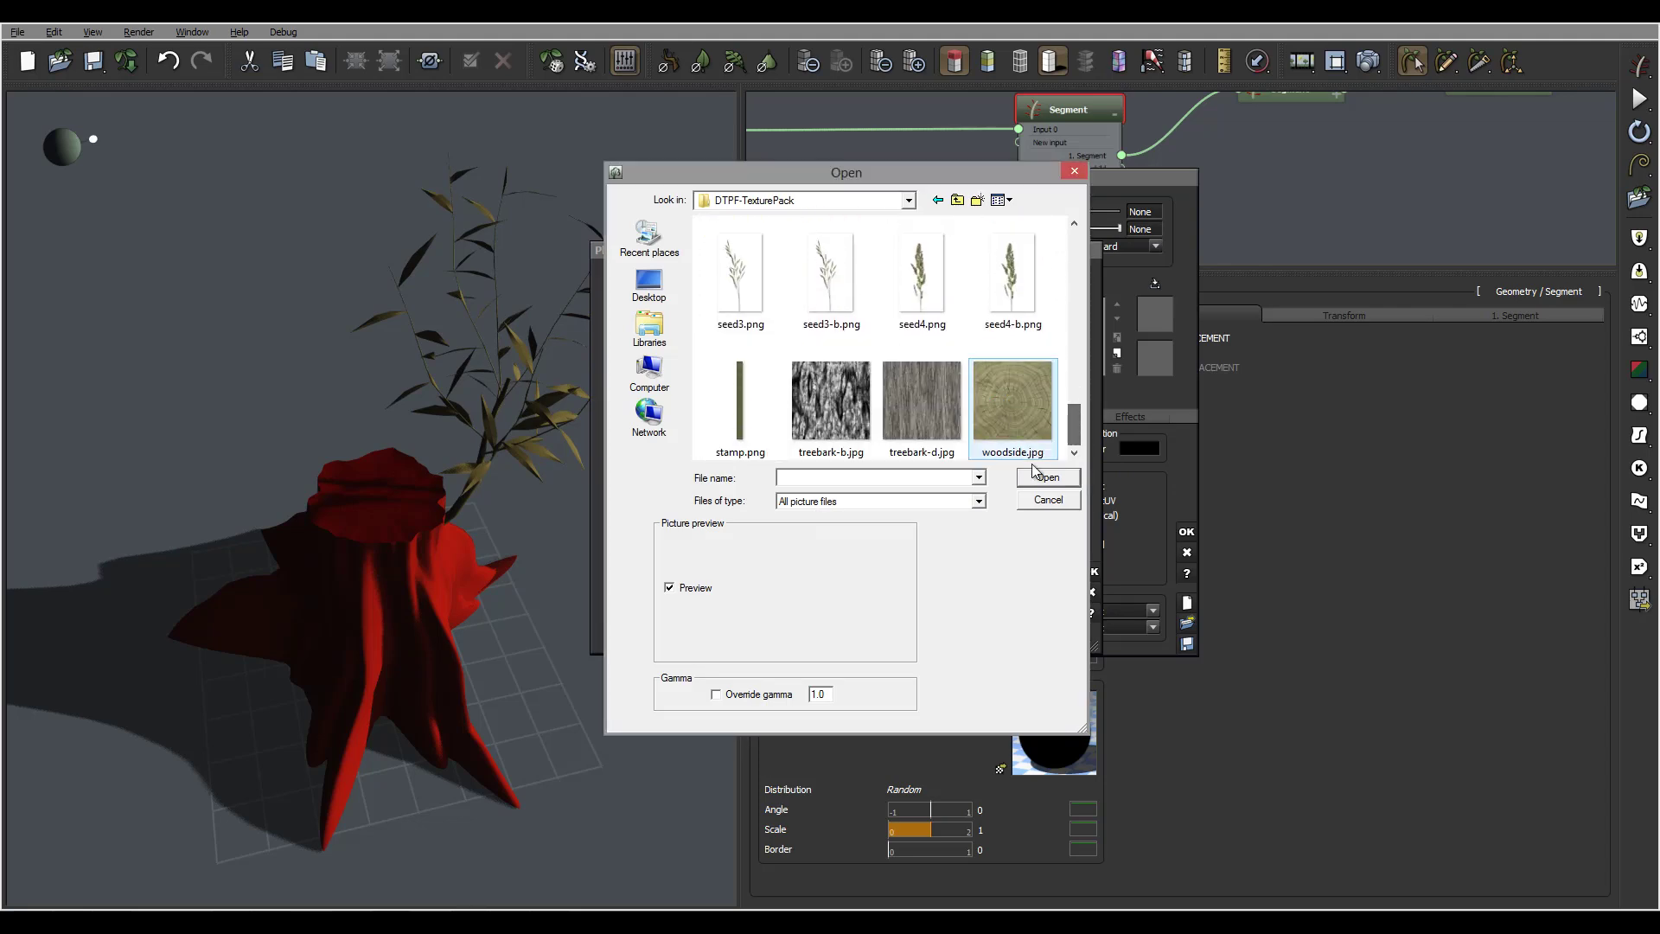
pyautogui.click(1042, 443)
pyautogui.click(1043, 478)
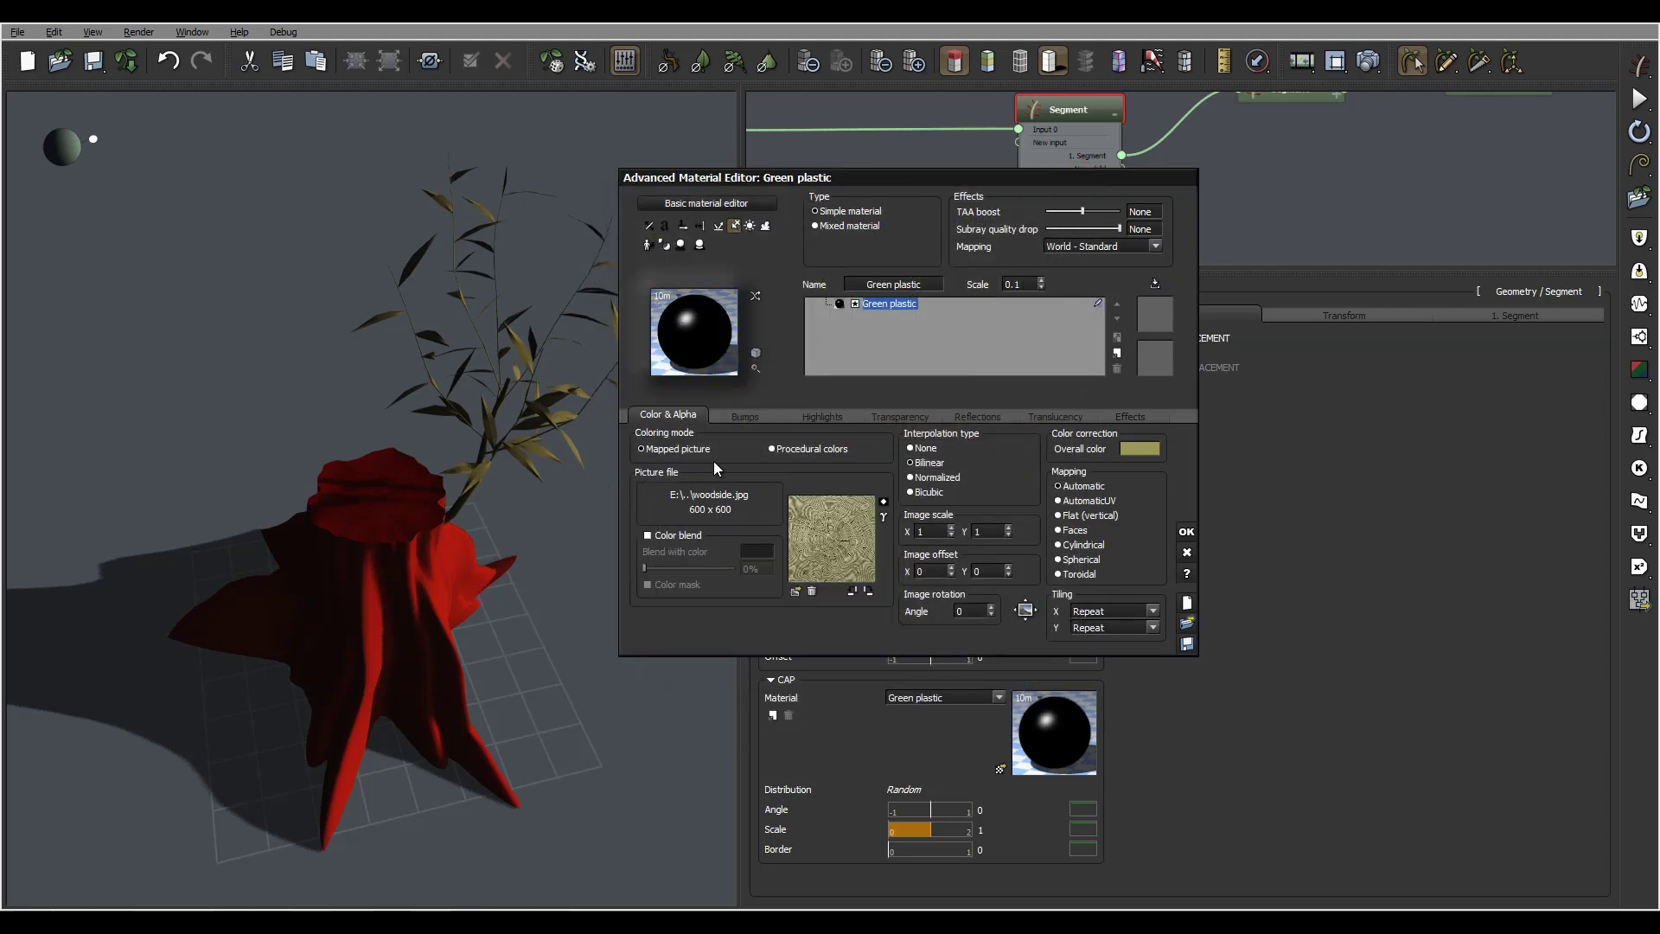
# Set the cap material's highlight global size to 0% and its highlight global intensity to 3%.
pyautogui.click(812, 418)
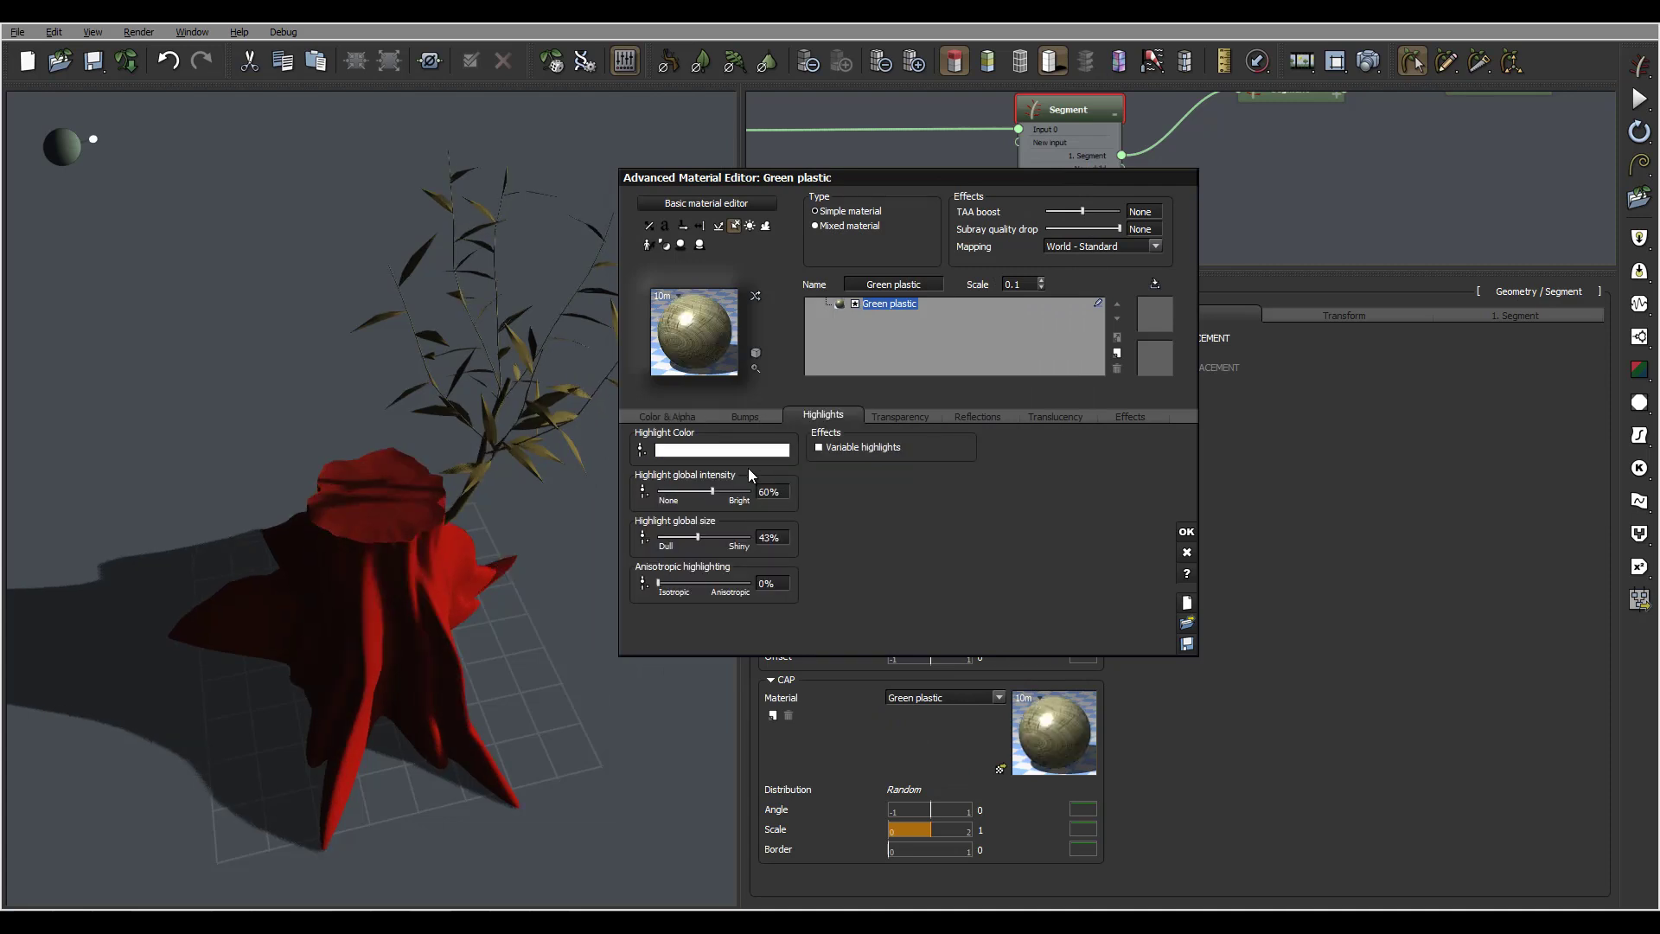
pyautogui.moveTo(698, 536); pyautogui.dragTo(612, 531)
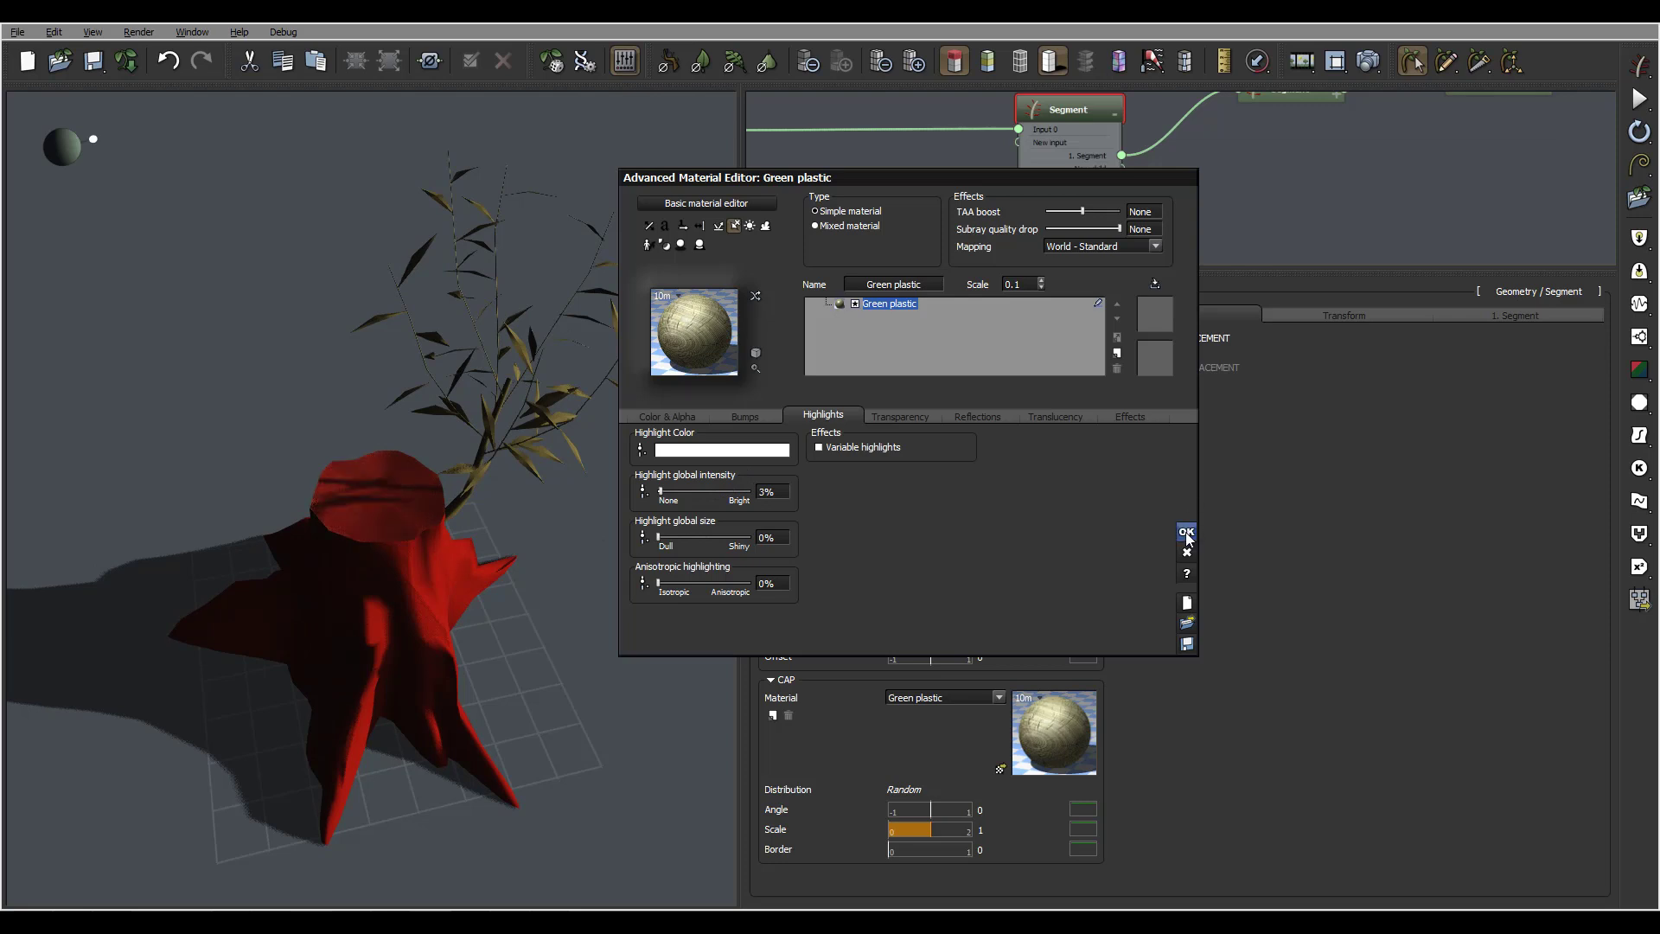
pyautogui.click(1185, 532)
# Assign the Maple material from the Plants > Barks collection to the body of the branch Segment attached to the trunk.
pyautogui.moveTo(1211, 170); pyautogui.dragTo(927, 246, button='middle')
pyautogui.click(999, 171)
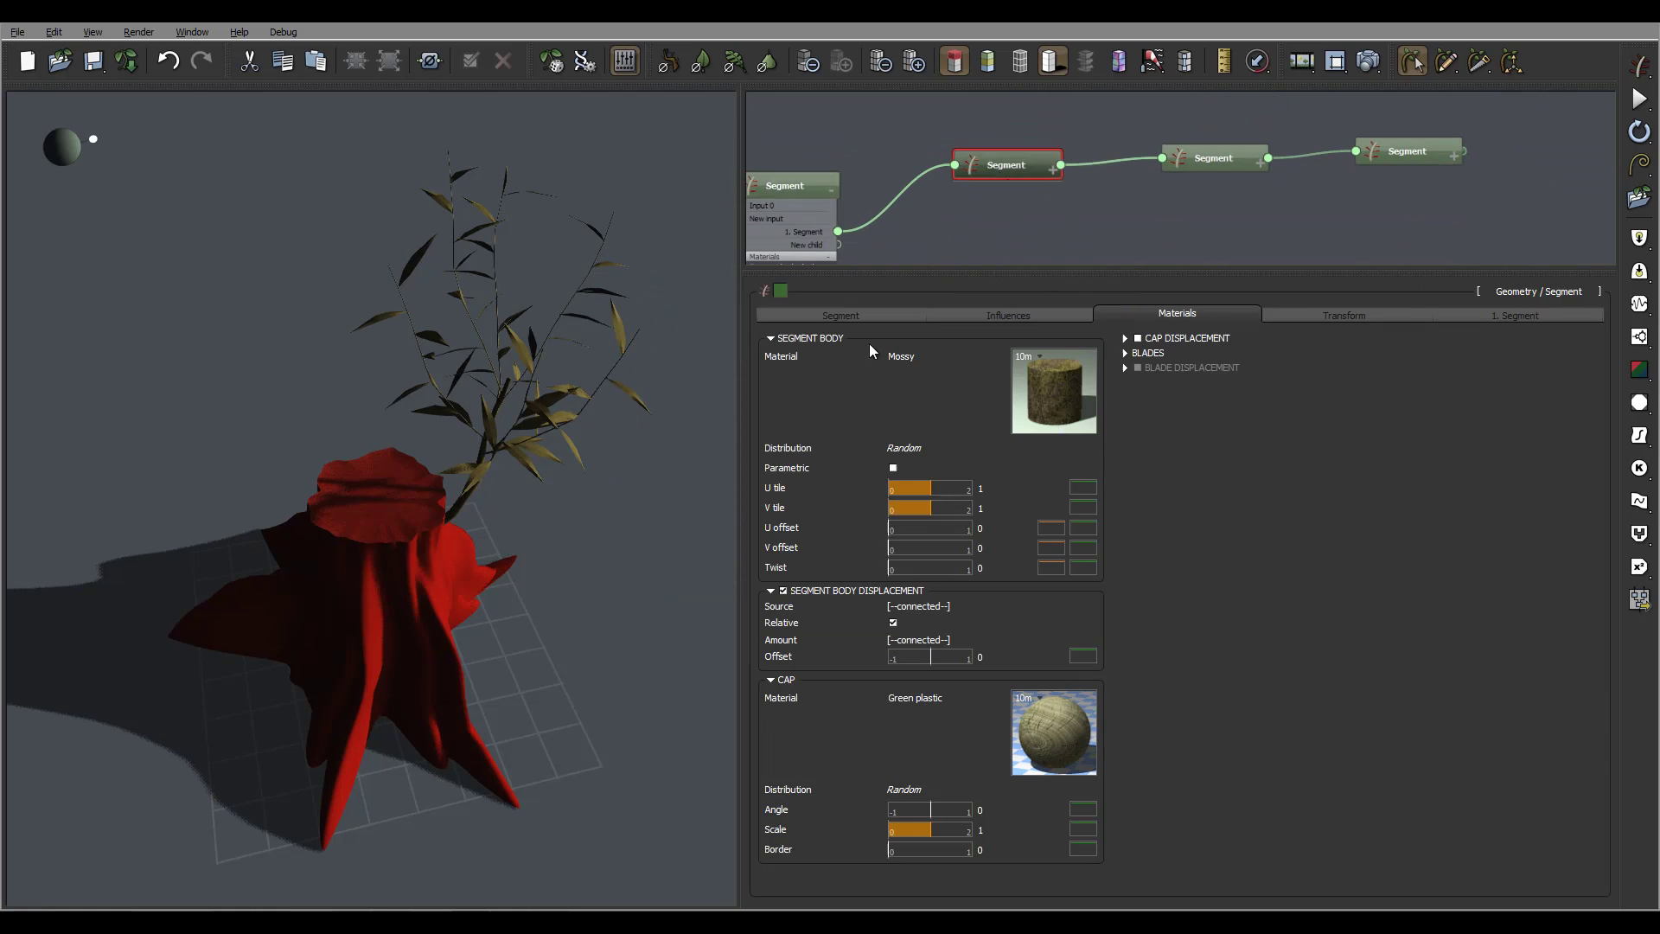
pyautogui.click(1205, 318)
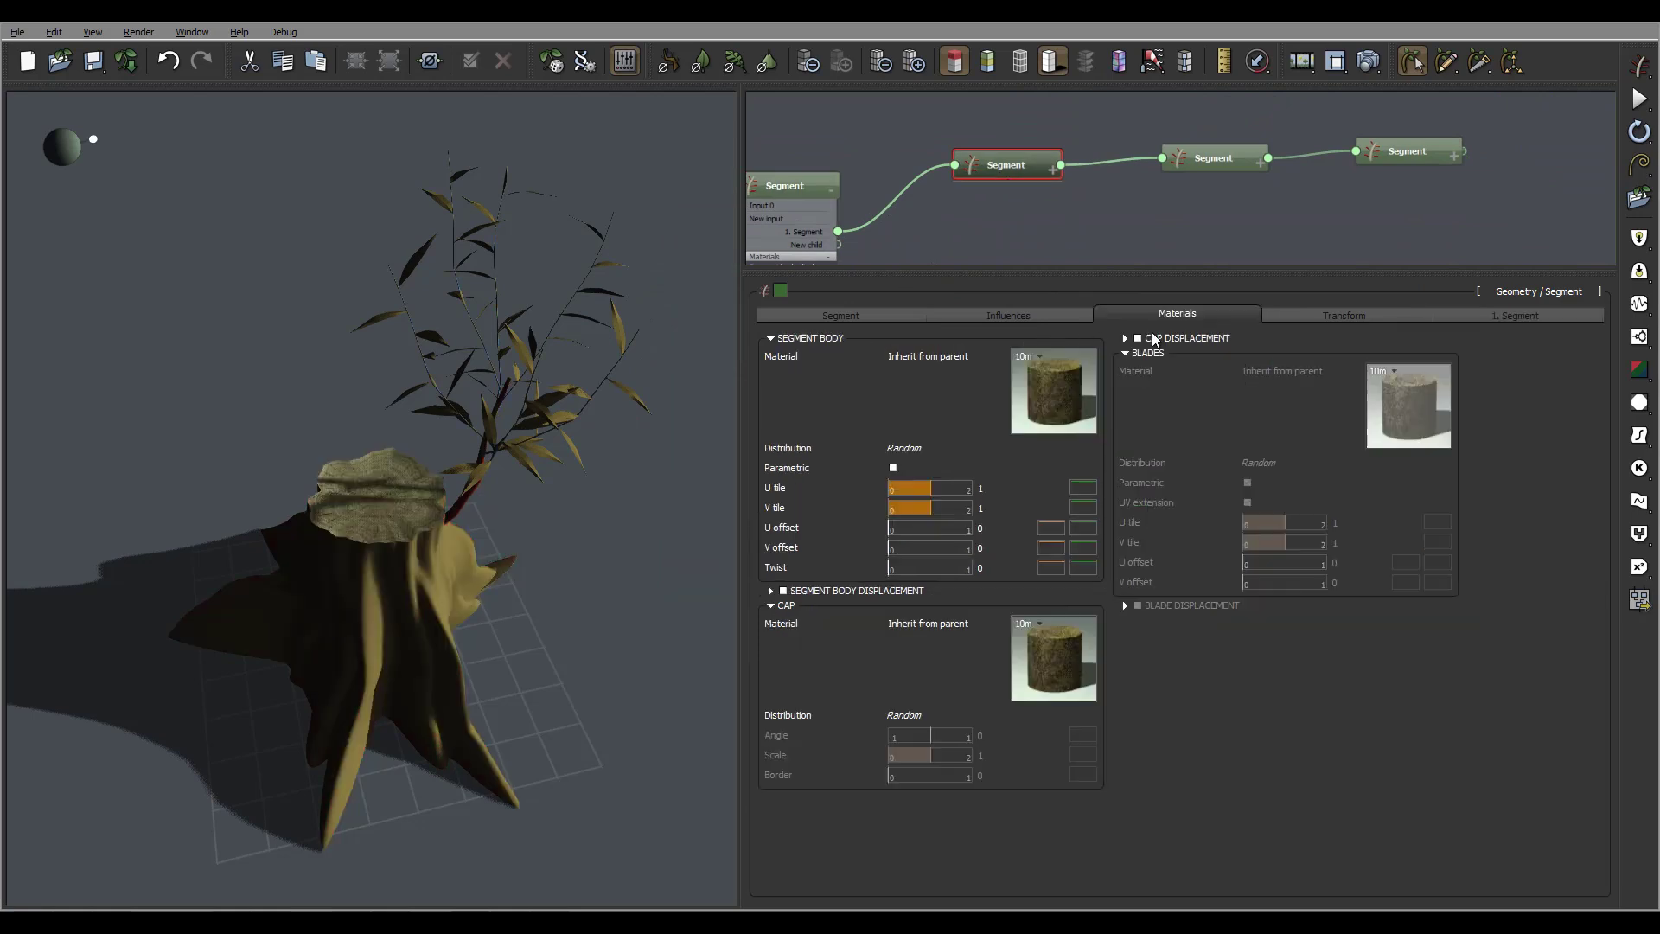
pyautogui.click(1000, 430)
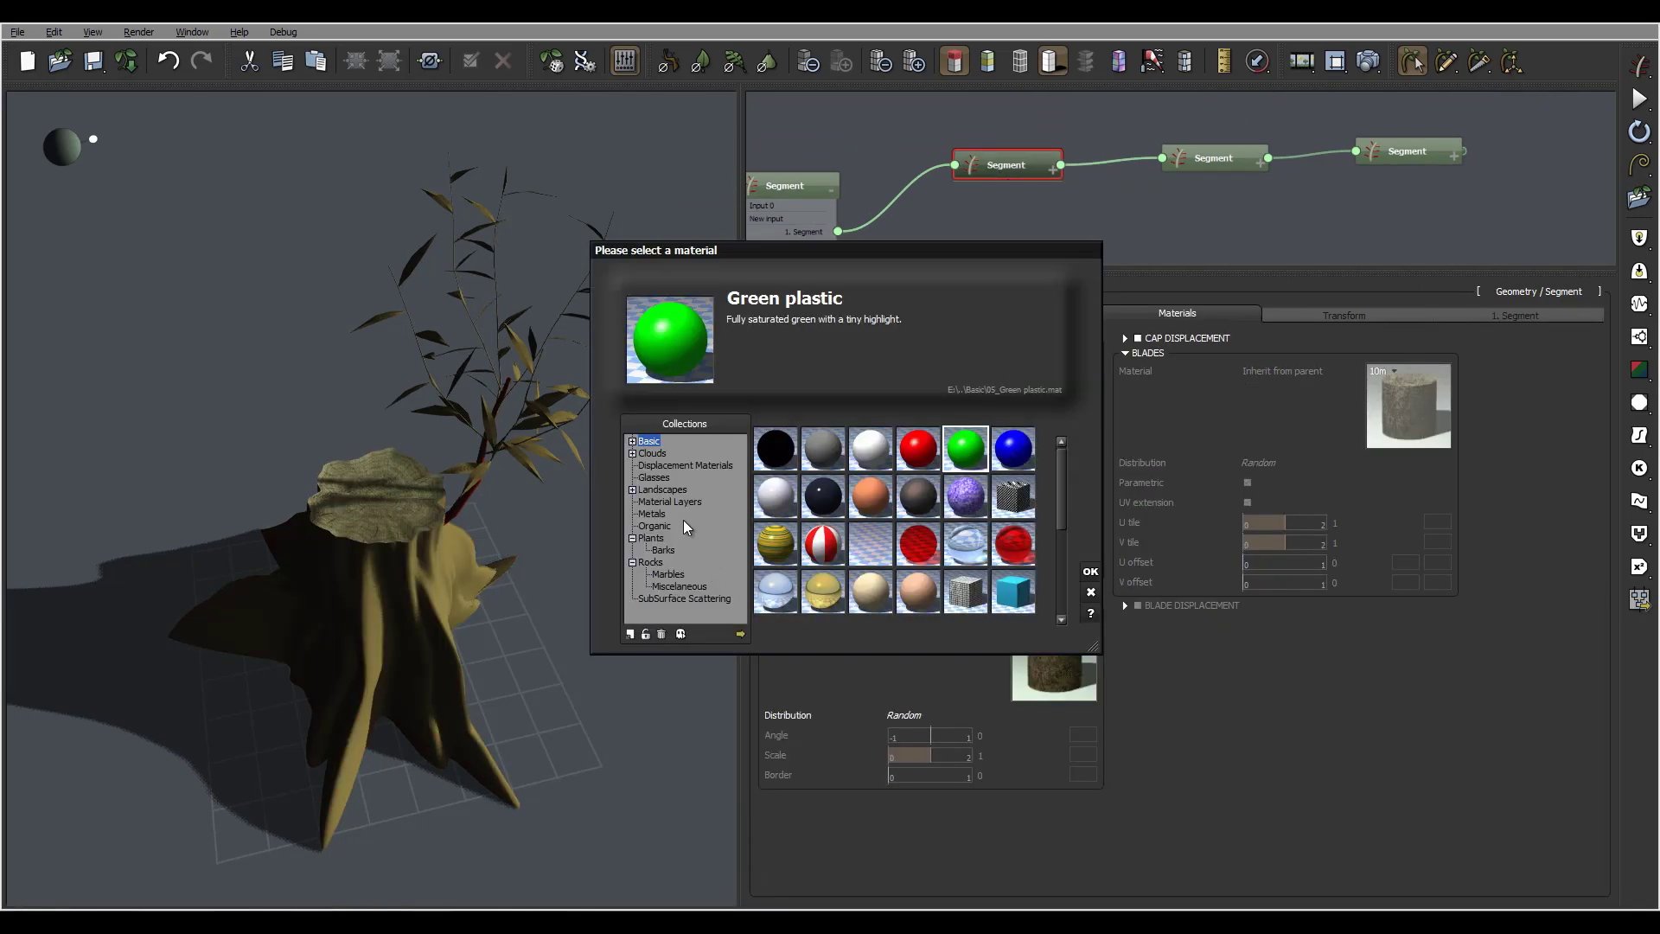
pyautogui.click(664, 549)
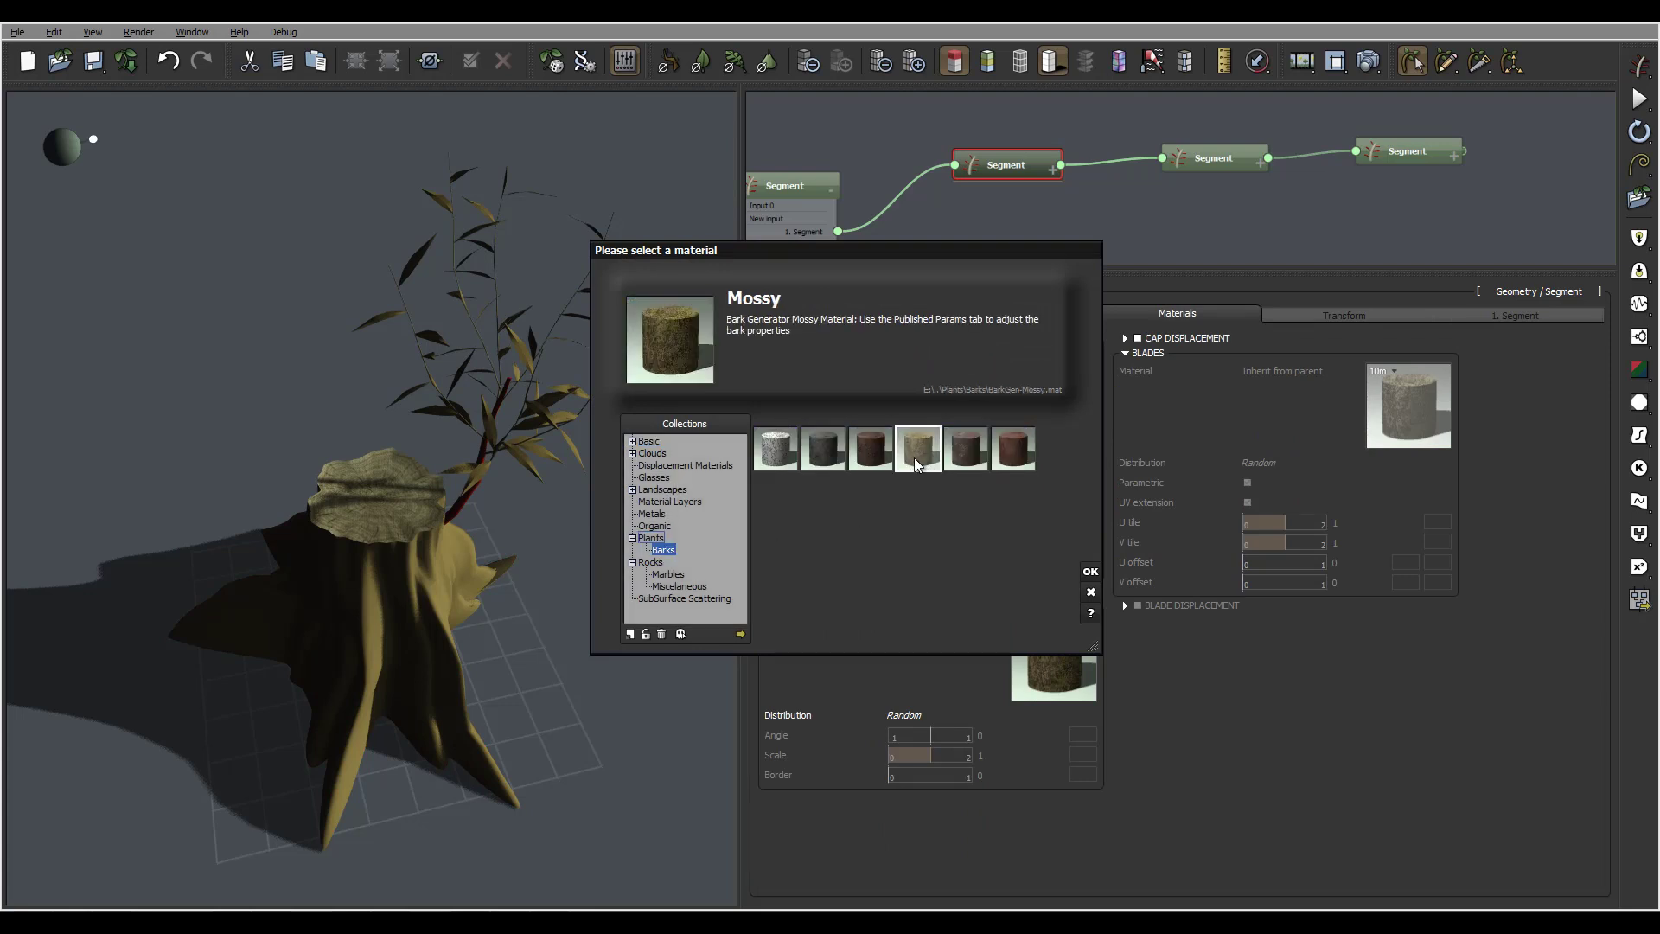
pyautogui.click(870, 448)
pyautogui.click(1090, 571)
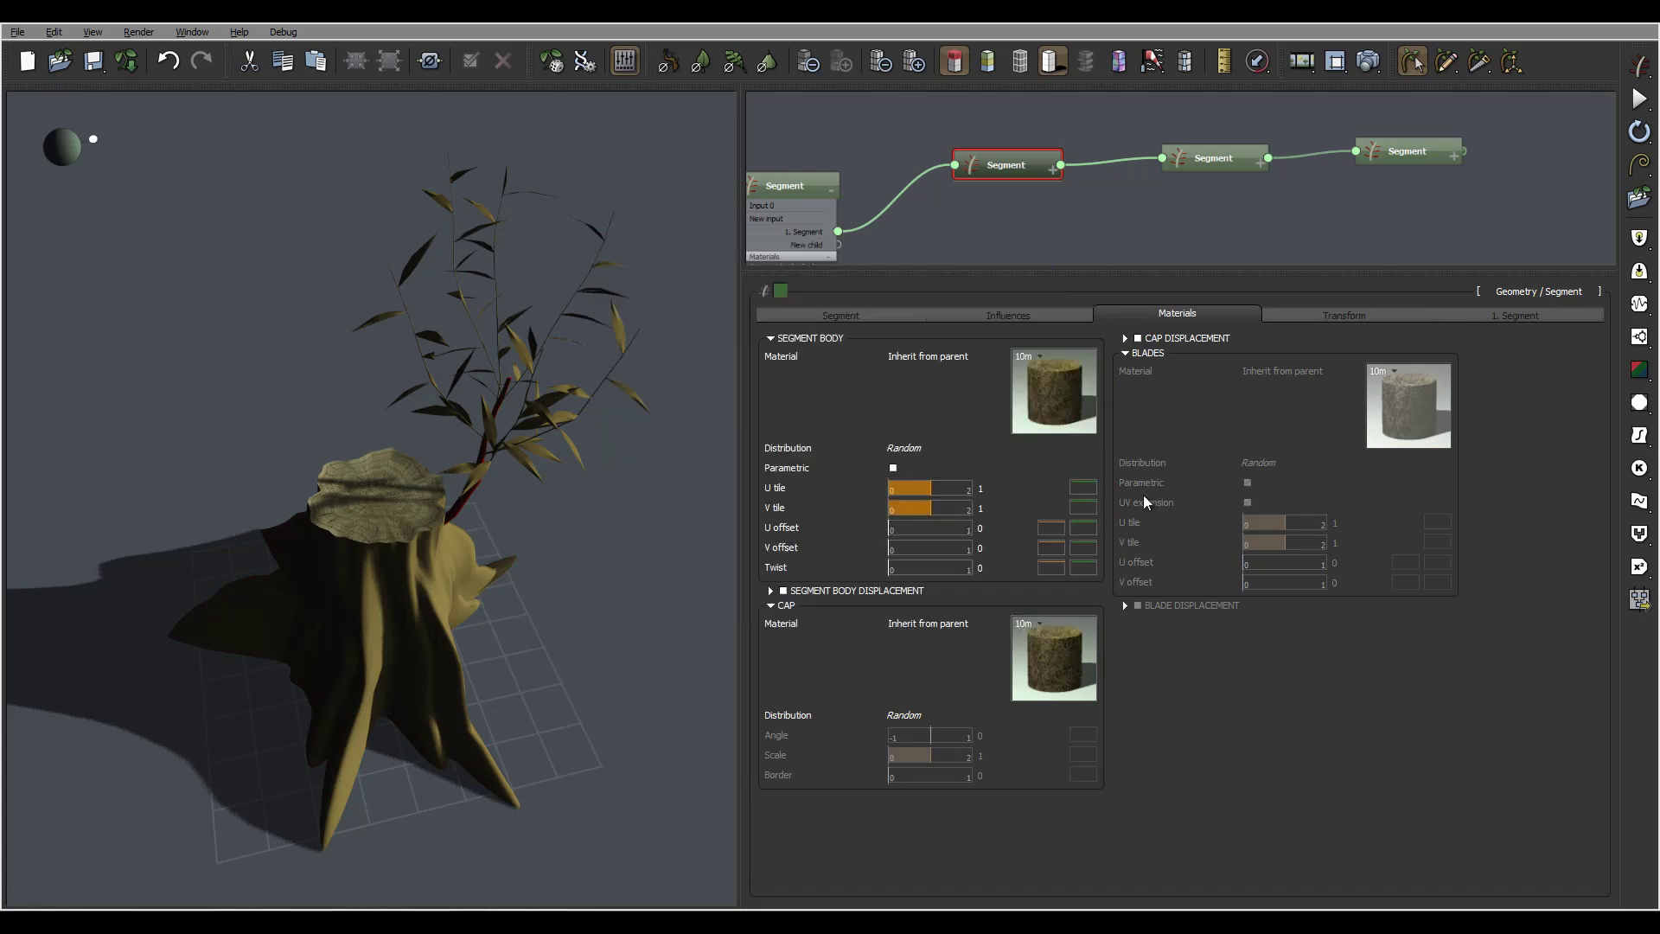
# Assign the Green plastic material from the Basic collection to the blades of the leaf Segment at the chain's end.
pyautogui.moveTo(1384, 200); pyautogui.dragTo(1177, 196, button='middle')
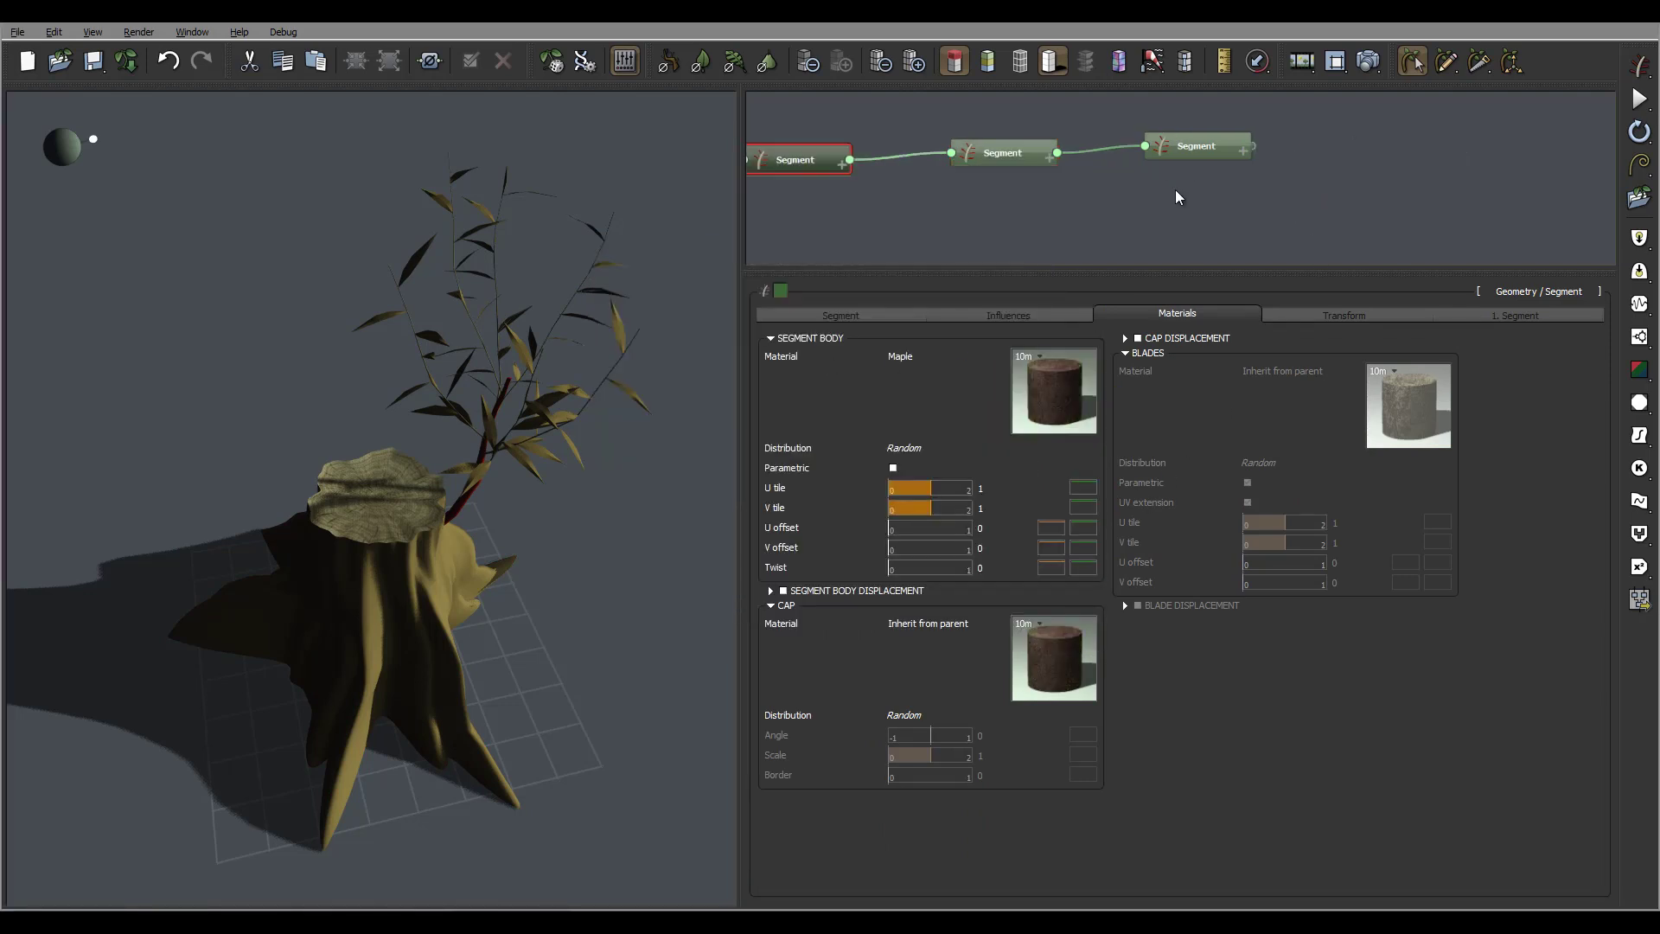
pyautogui.click(1200, 148)
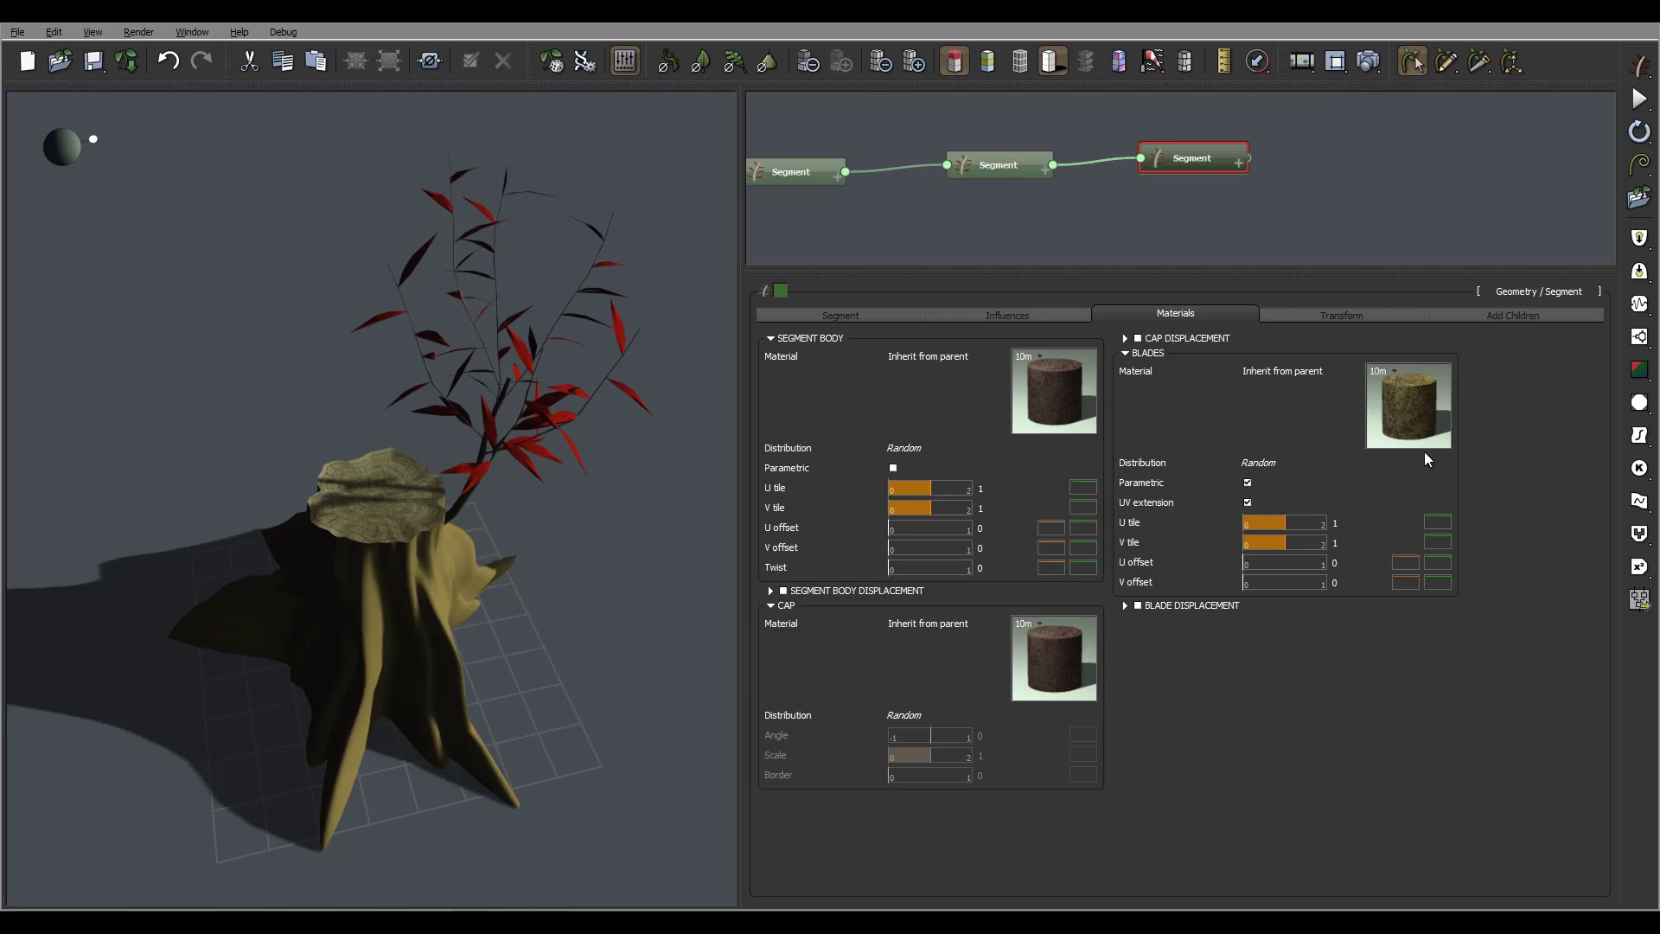
pyautogui.moveTo(1422, 421)
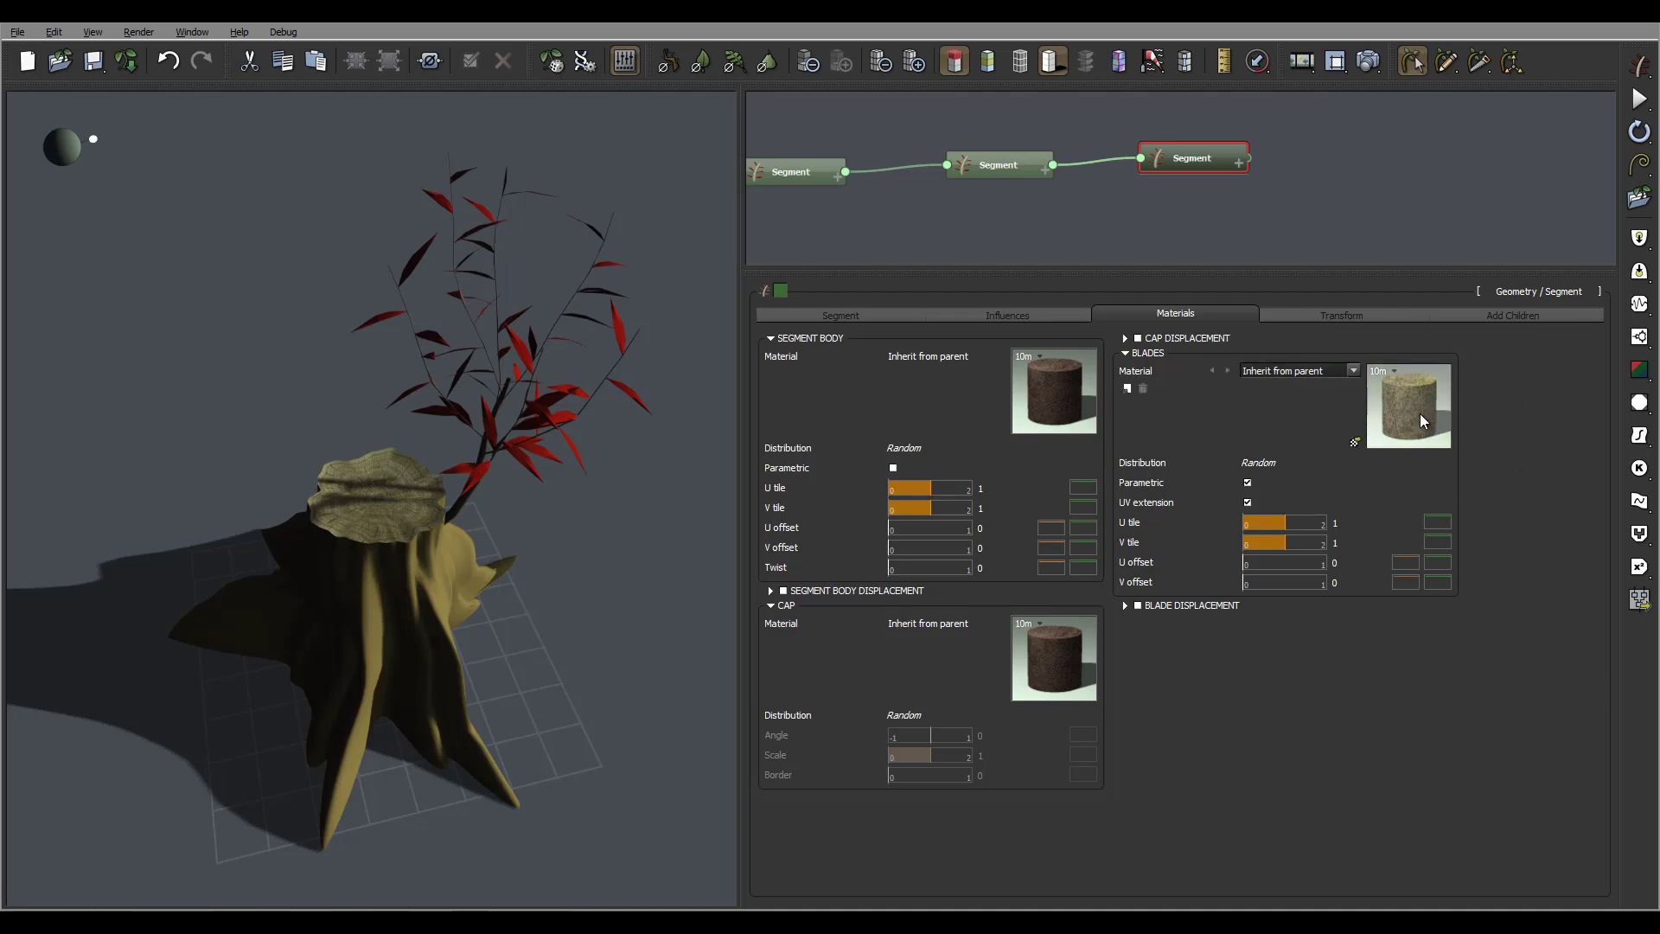
pyautogui.click(1356, 441)
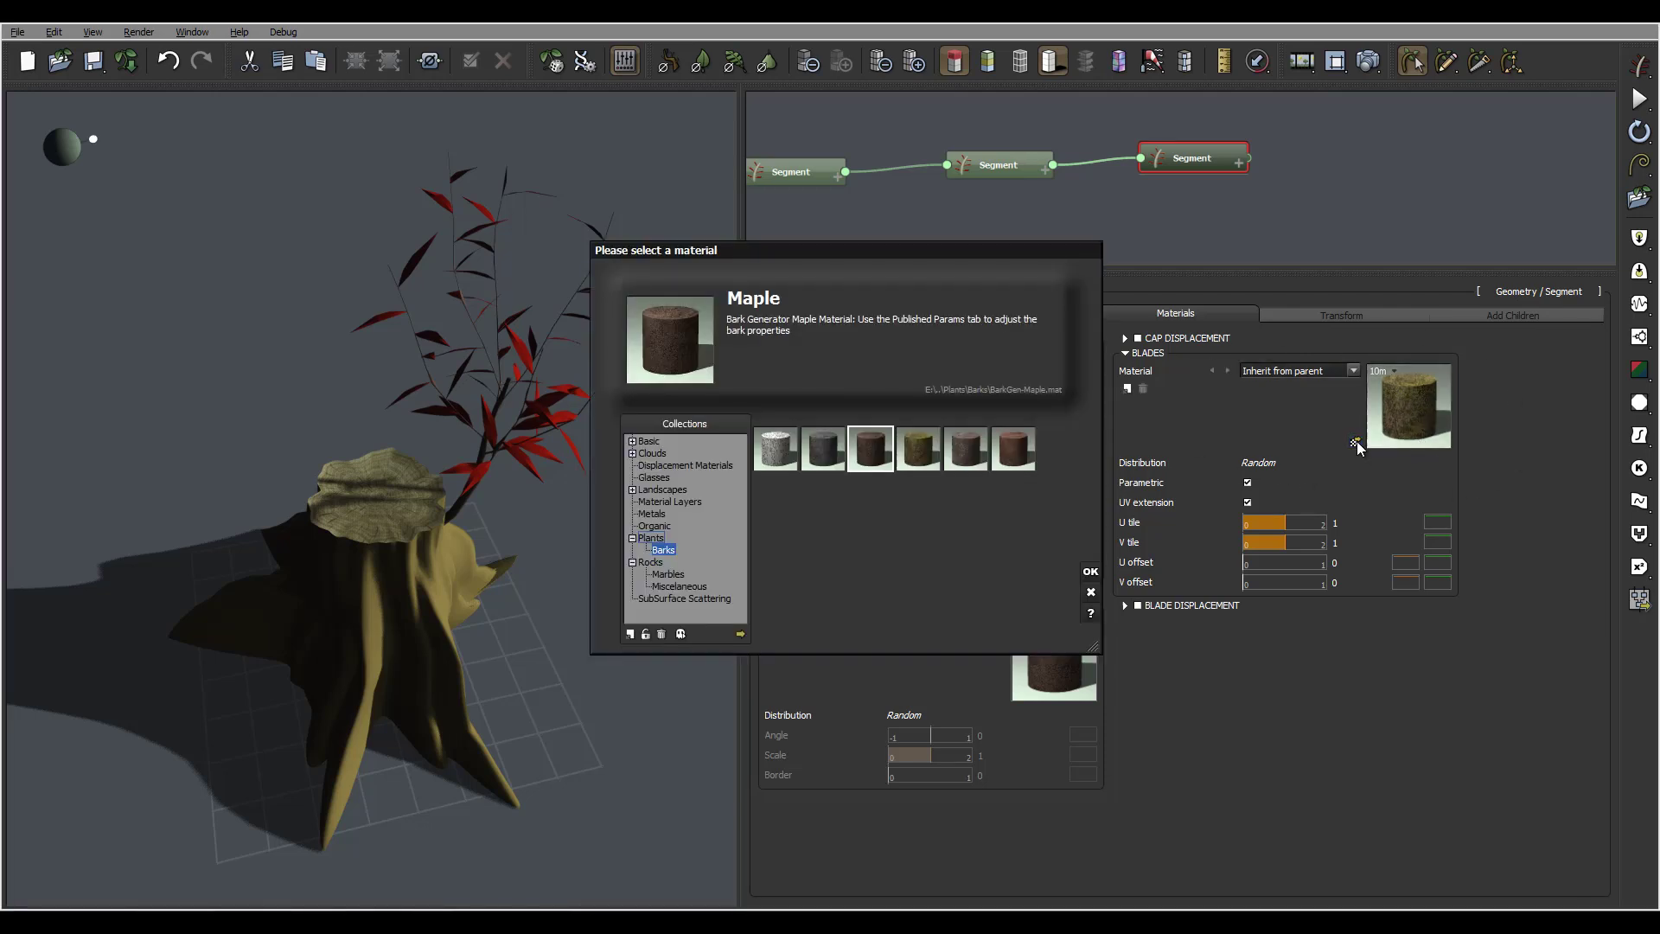
pyautogui.click(648, 441)
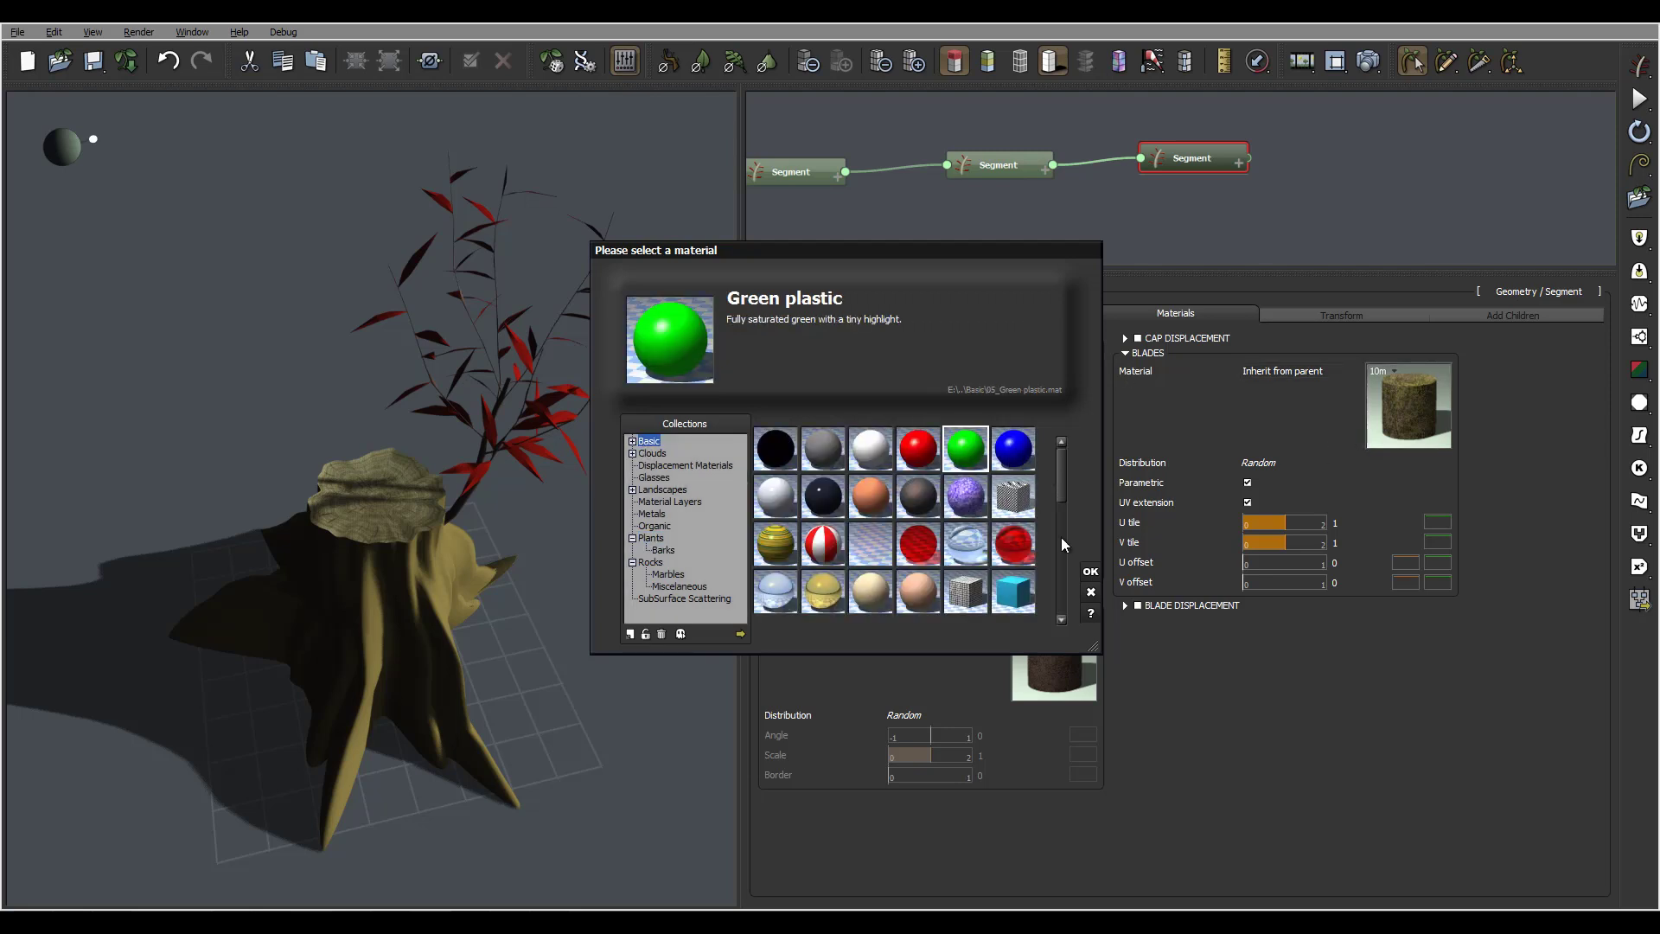
pyautogui.click(1091, 573)
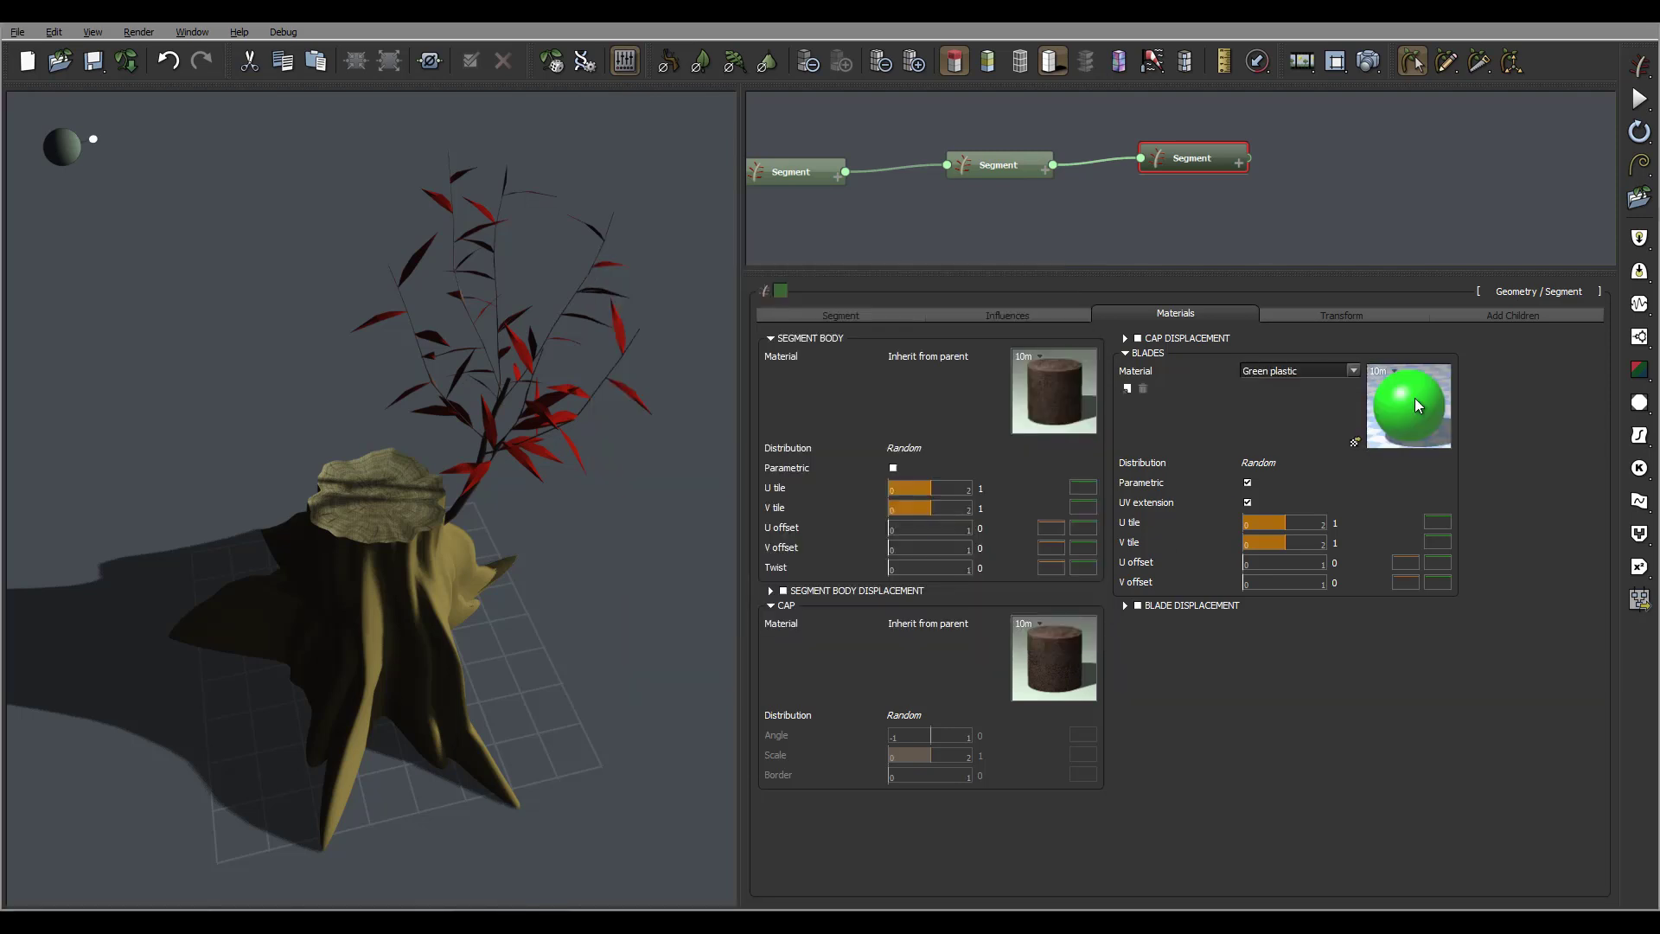
# Switch the leaf blades' Green plastic material to a mapped picture and load stamp.png from the DTPF-TexturePack folder.
pyautogui.doubleClick(1415, 398)
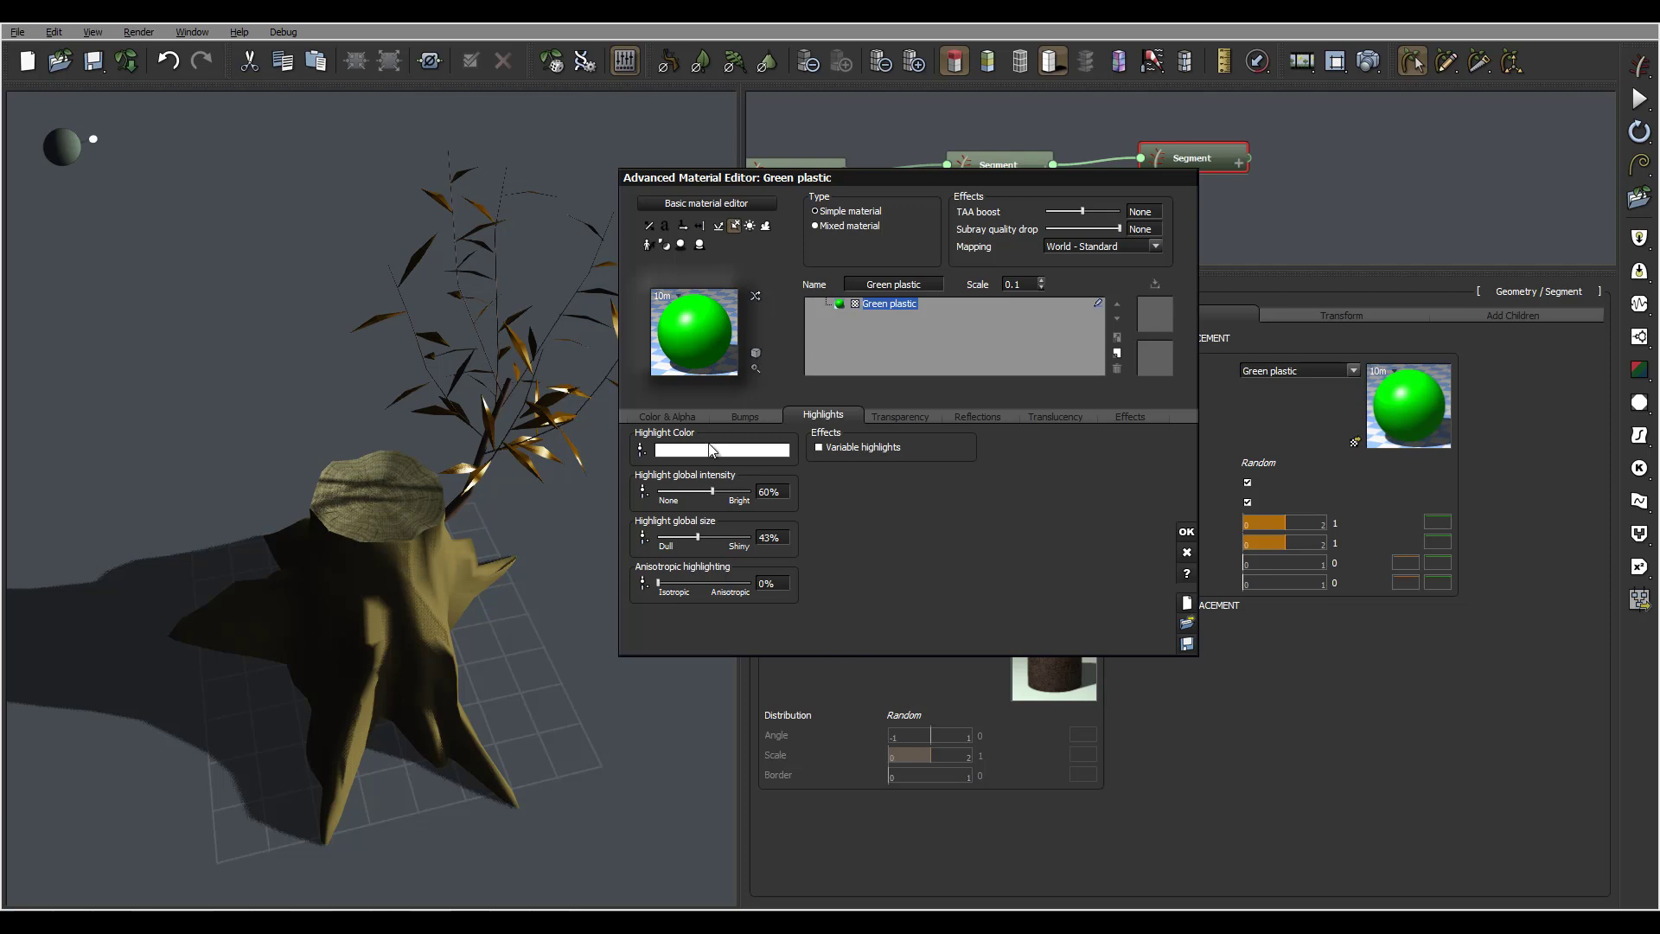
pyautogui.click(674, 414)
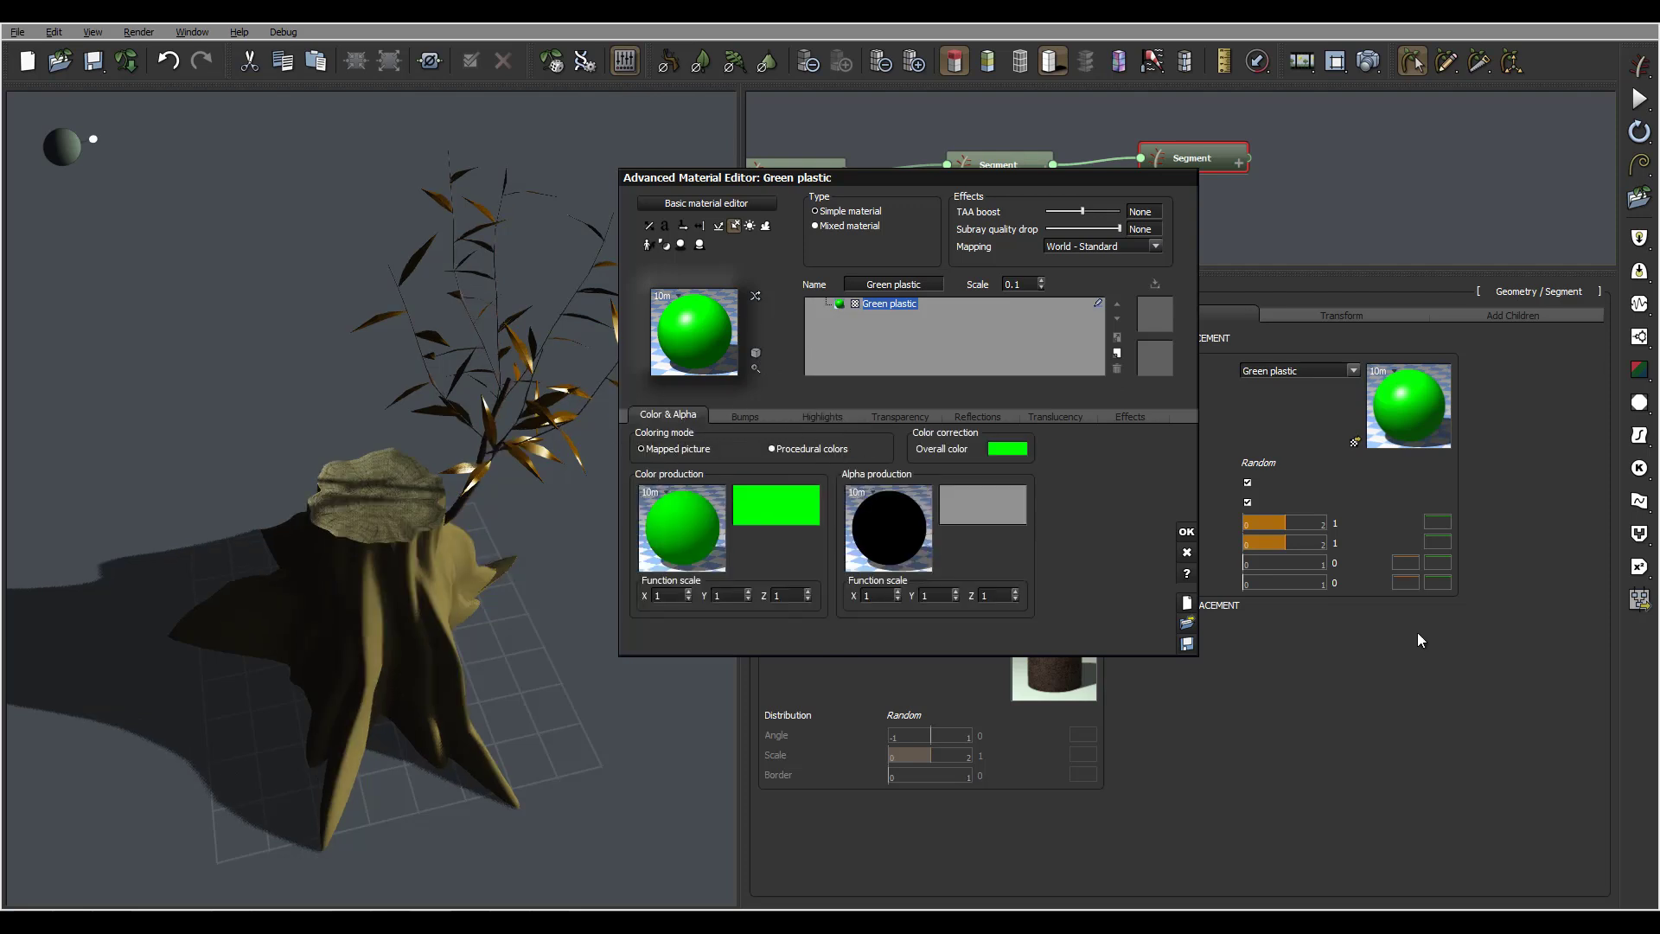
pyautogui.click(847, 562)
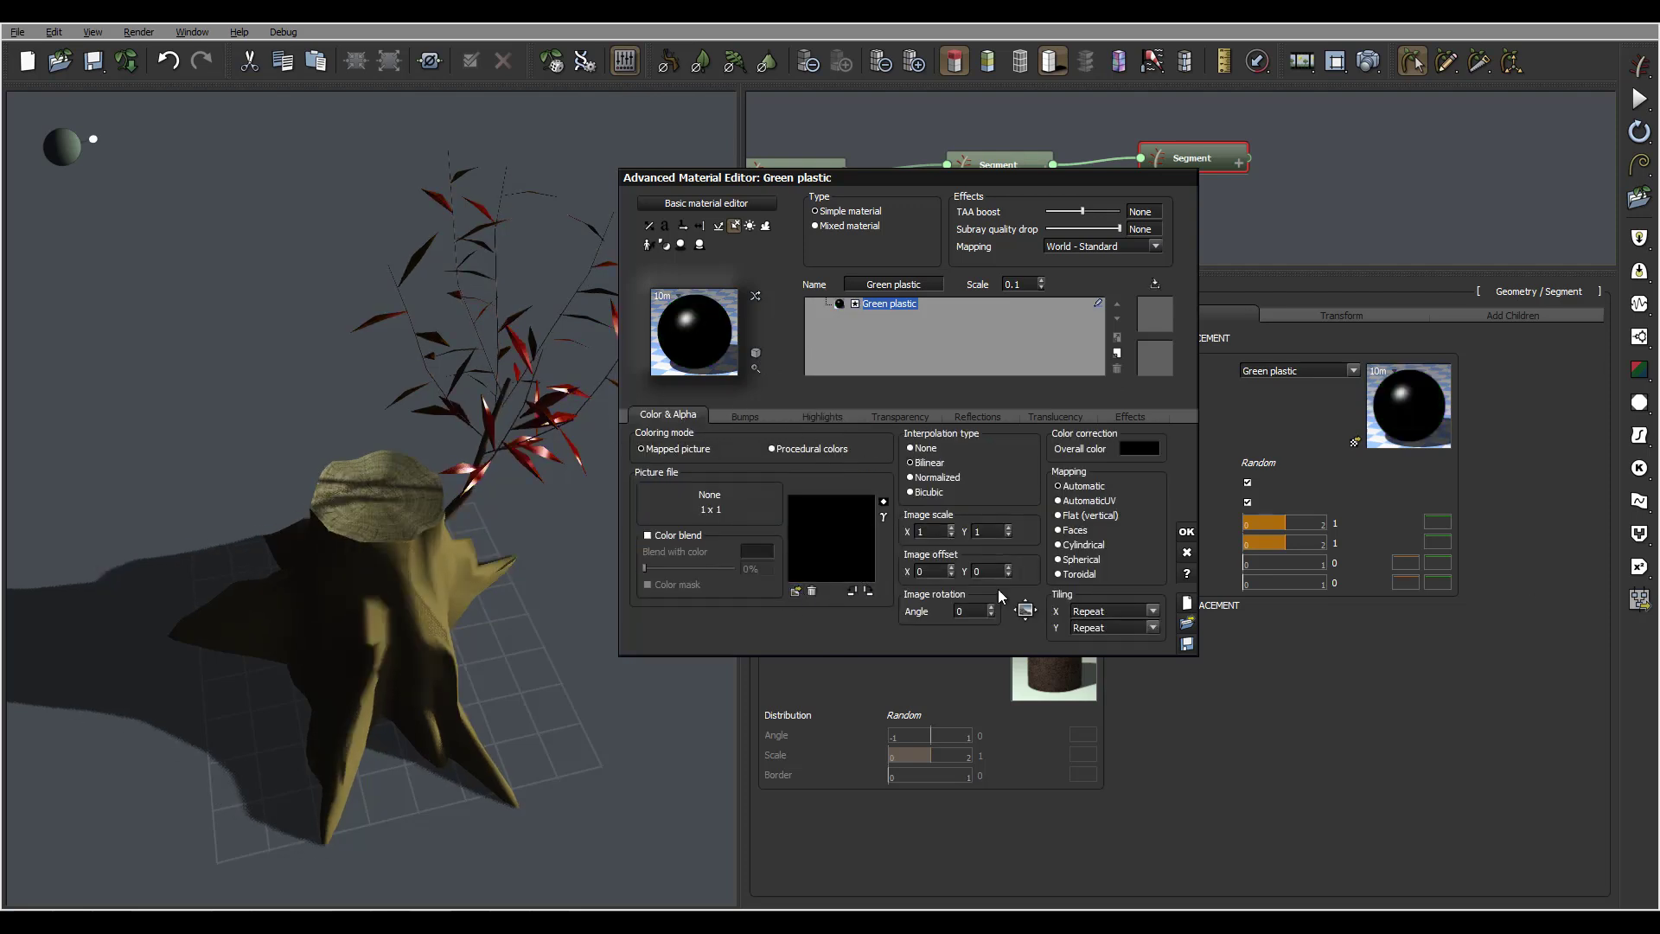
pyautogui.click(795, 592)
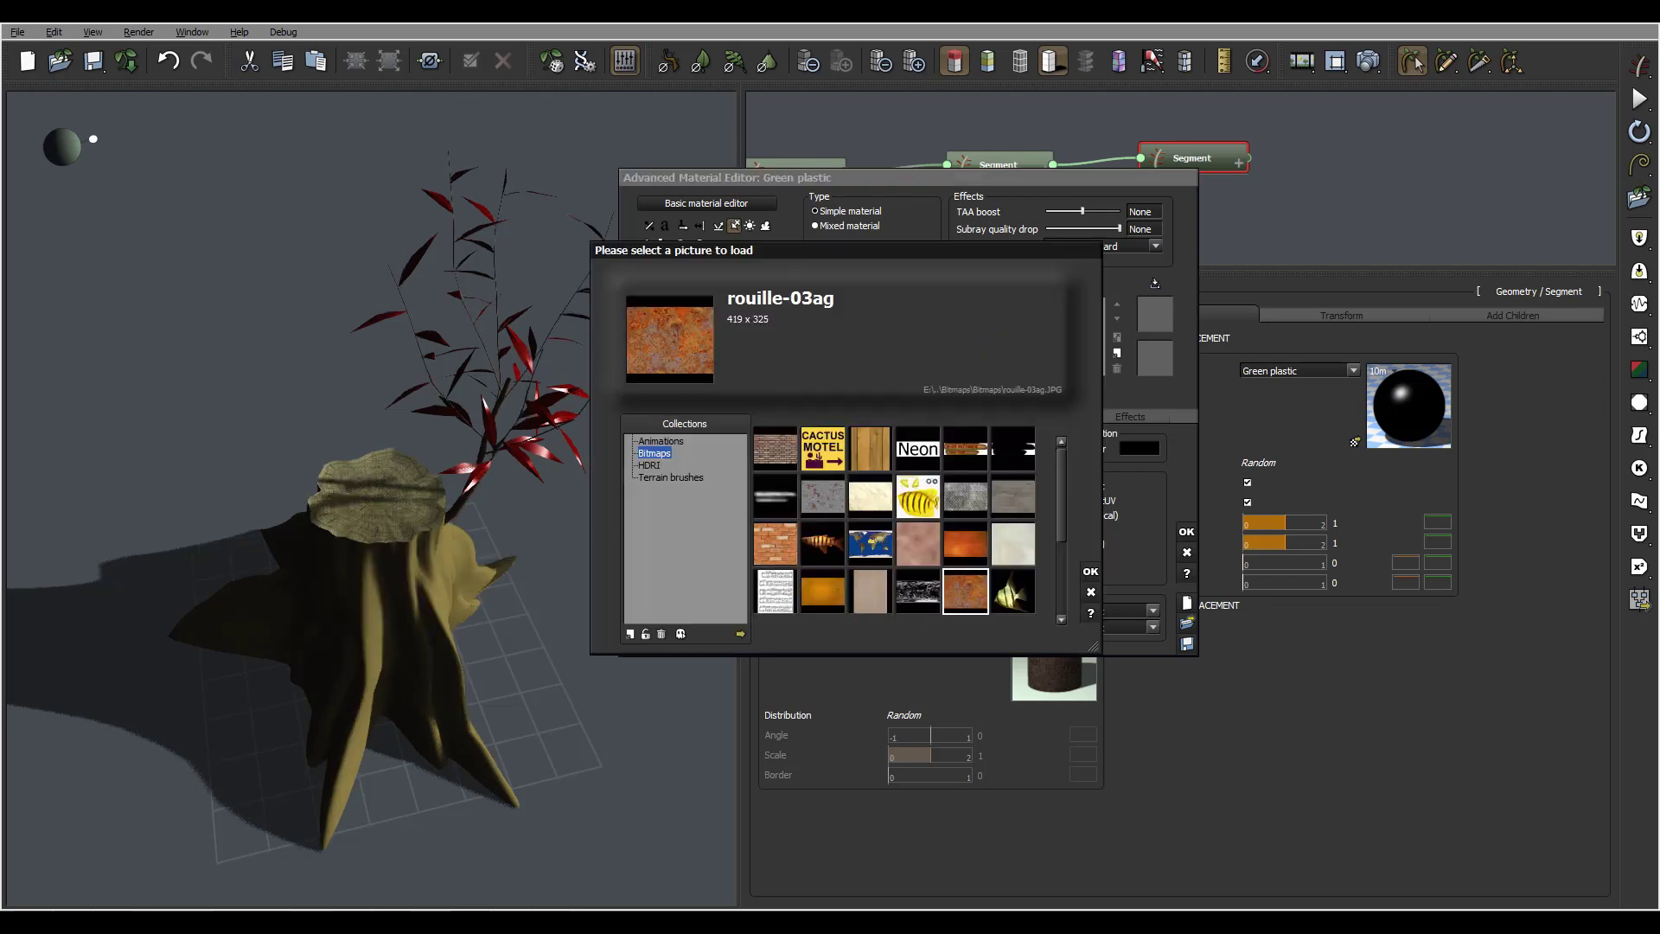
pyautogui.click(1093, 551)
pyautogui.moveTo(1078, 260); pyautogui.dragTo(1069, 423)
pyautogui.click(1013, 288)
pyautogui.click(717, 429)
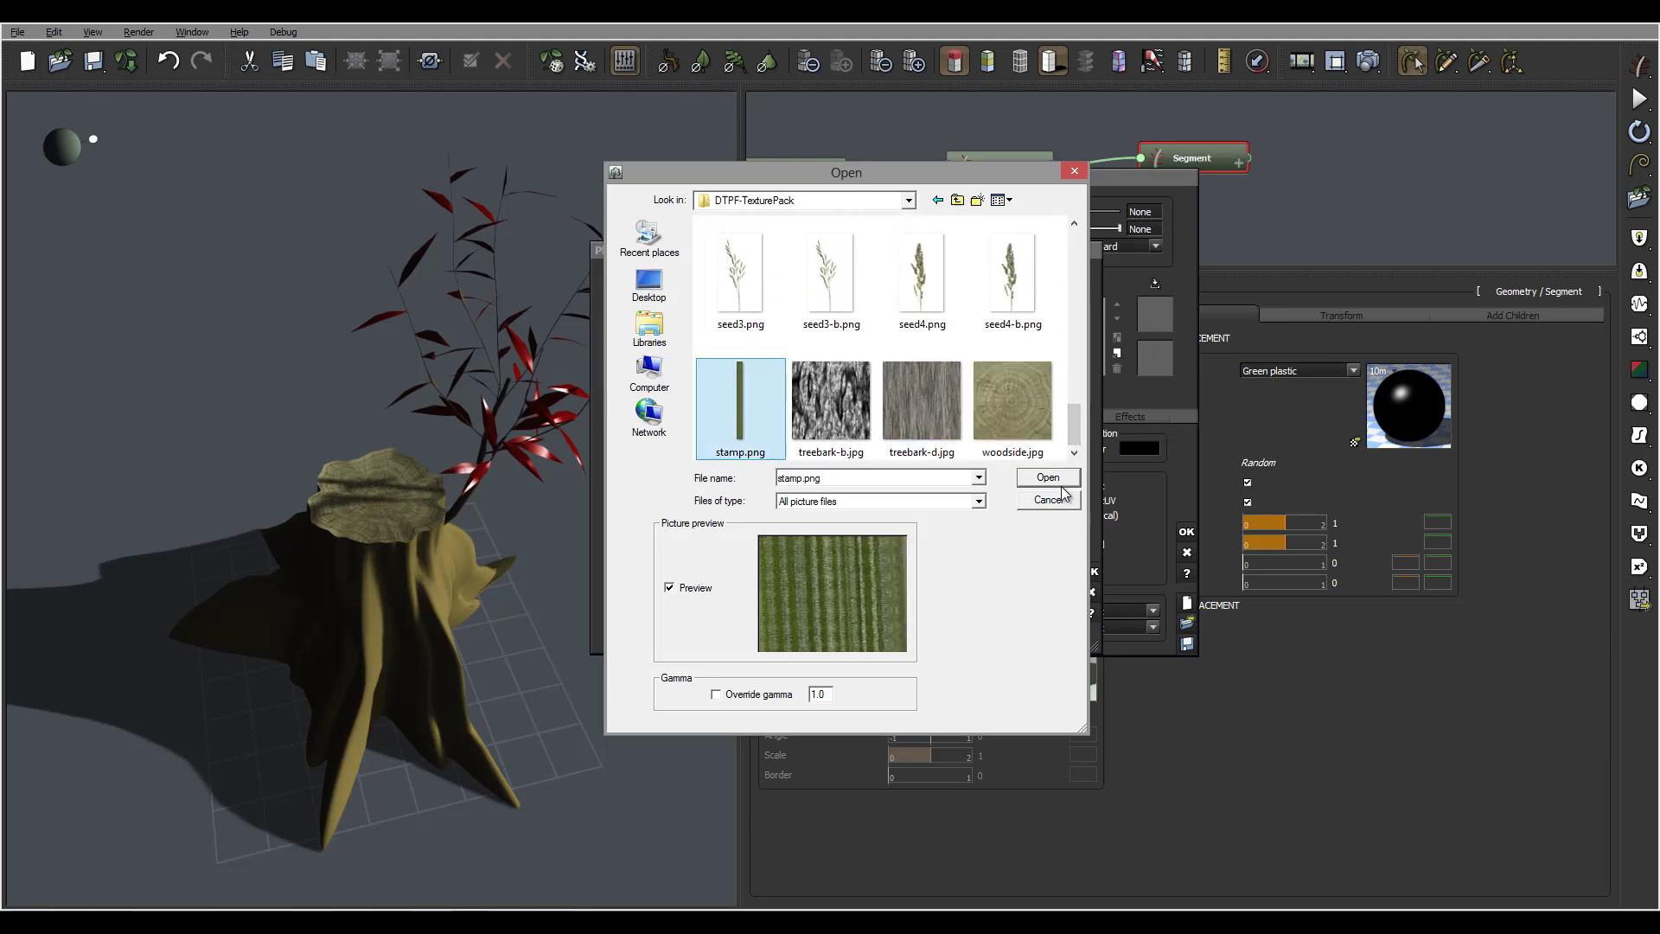
pyautogui.click(1056, 480)
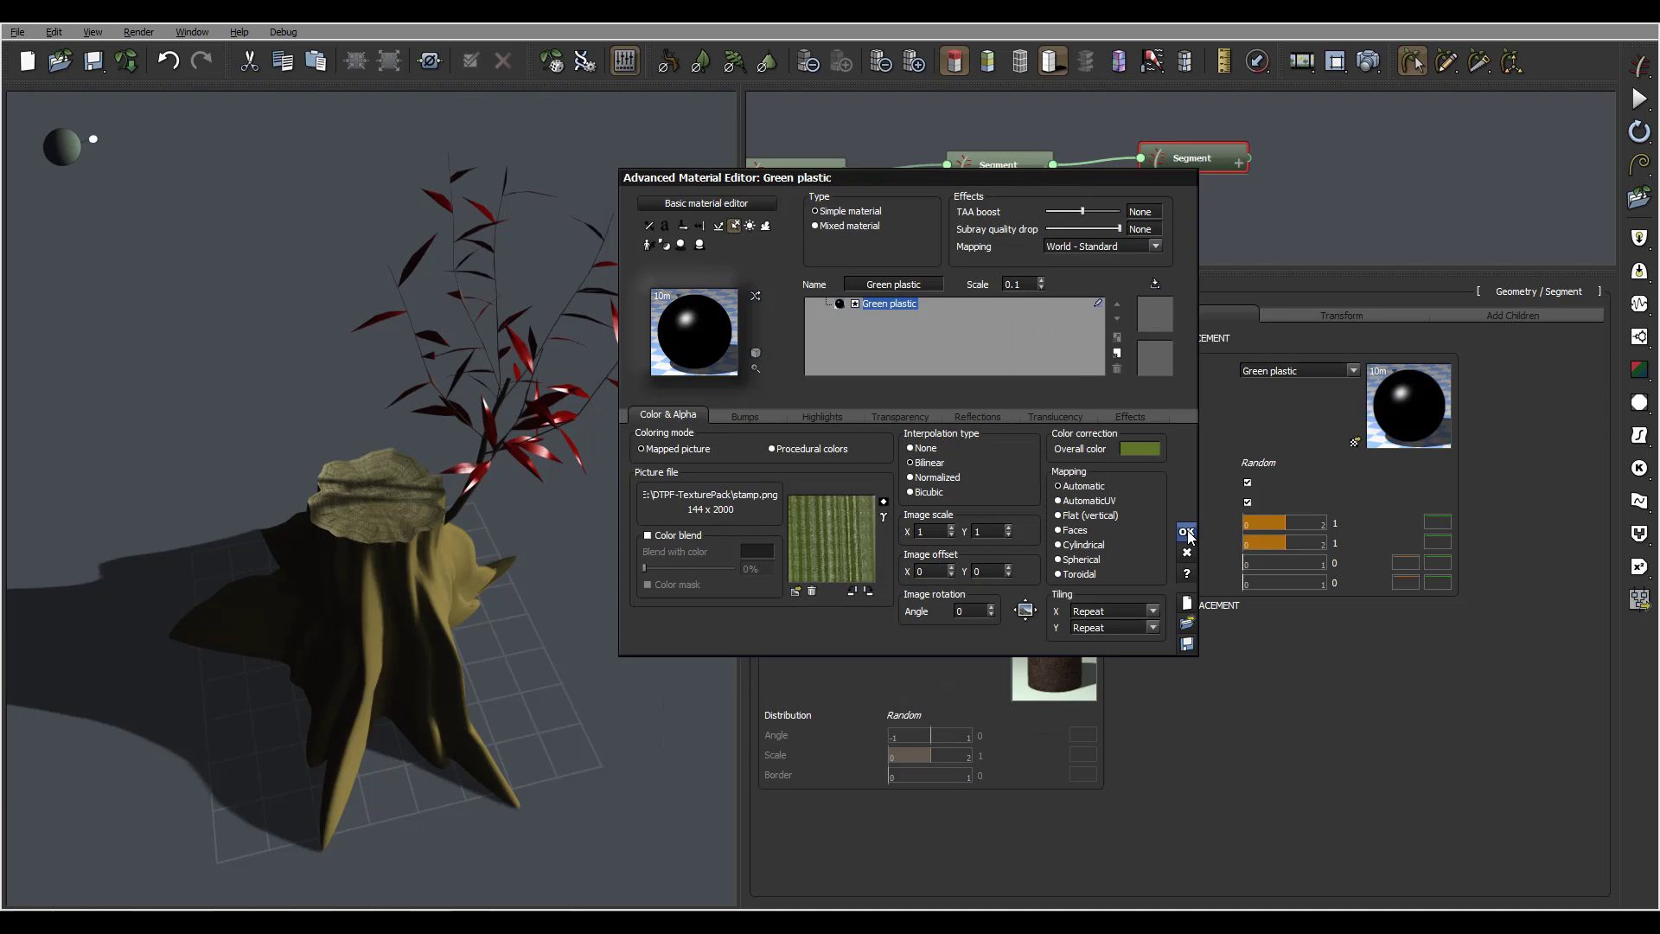
# Set the leaf material's highlight global size to 0% and its highlight global intensity to 6%.
pyautogui.click(823, 416)
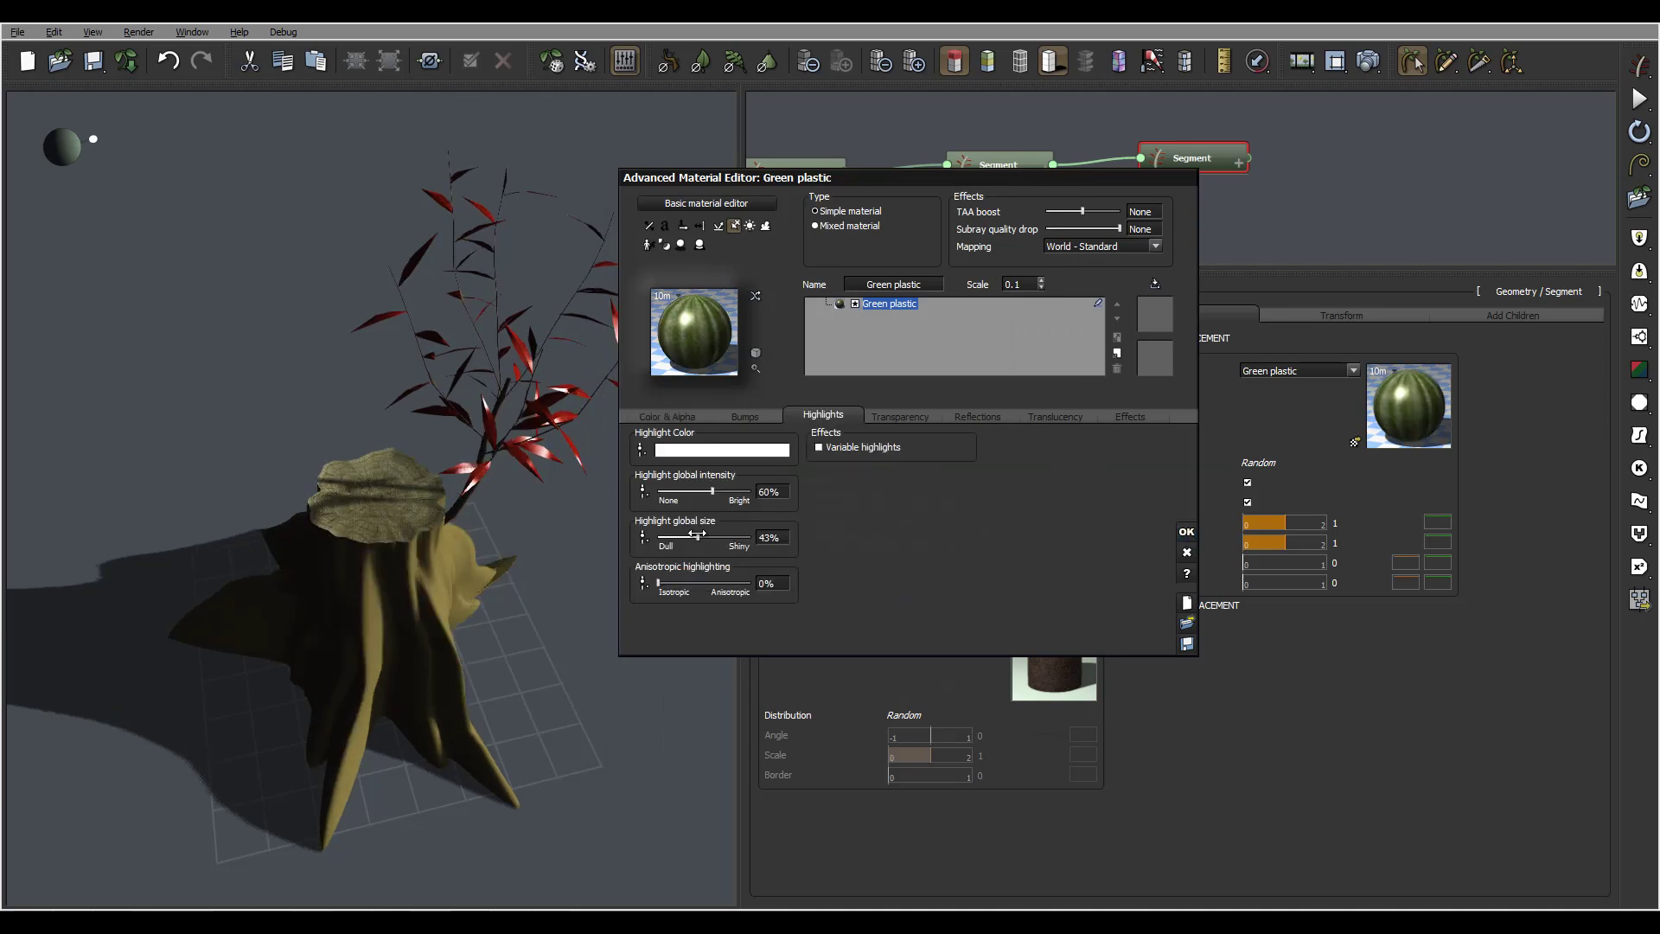
pyautogui.moveTo(698, 536); pyautogui.dragTo(658, 537)
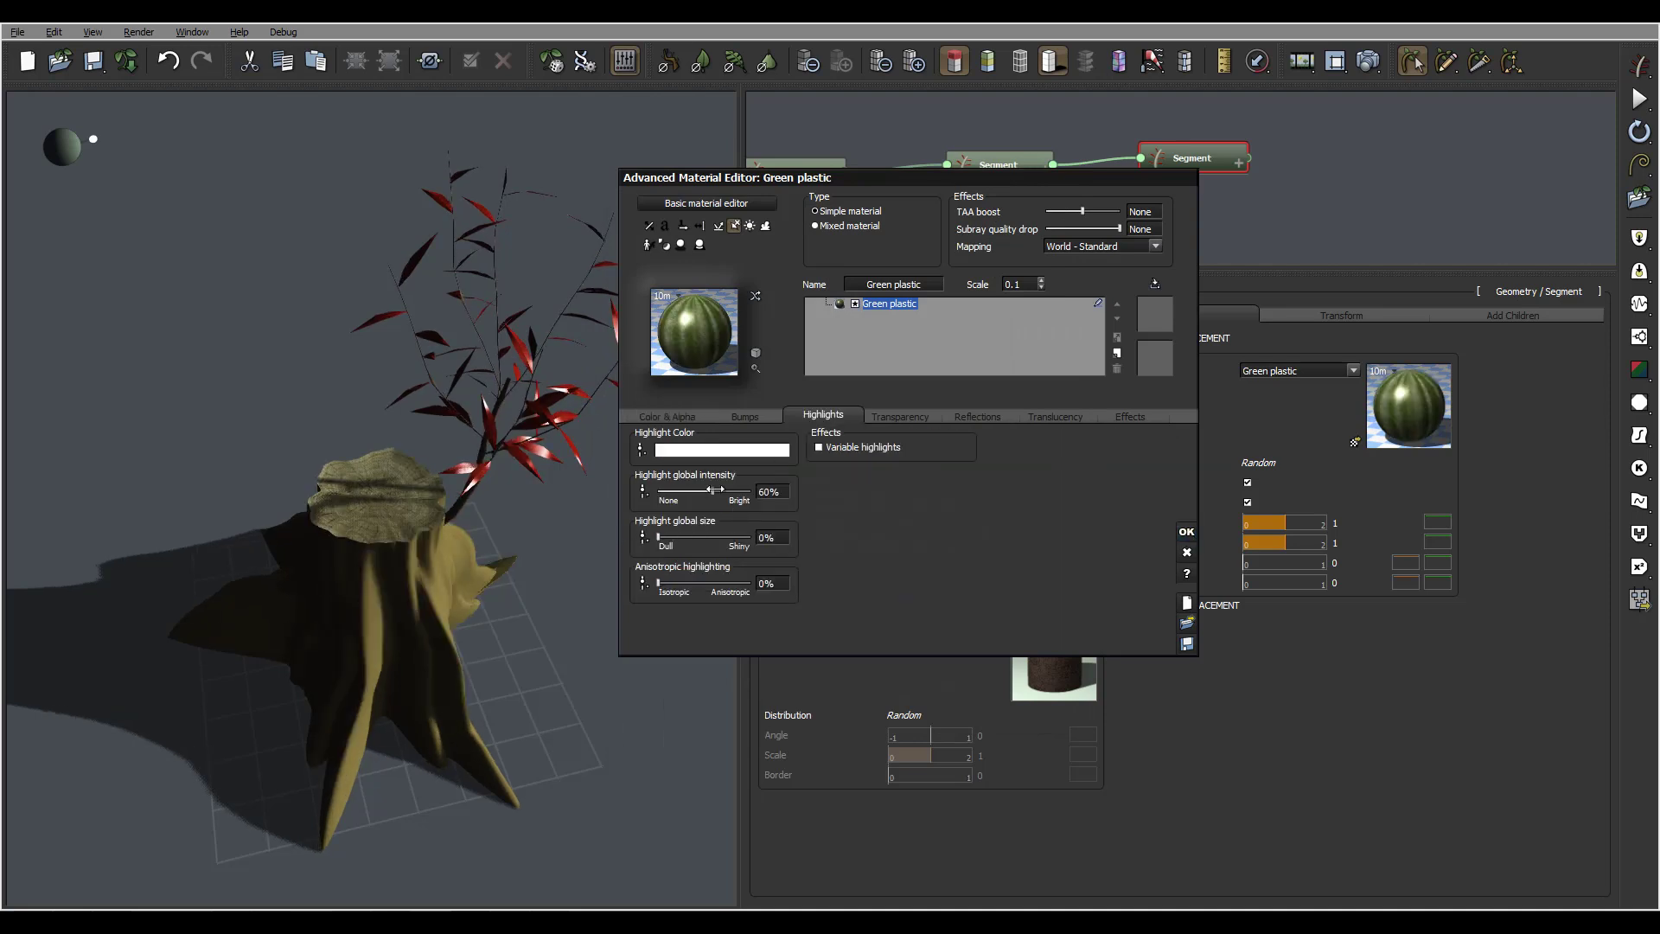
pyautogui.click(666, 495)
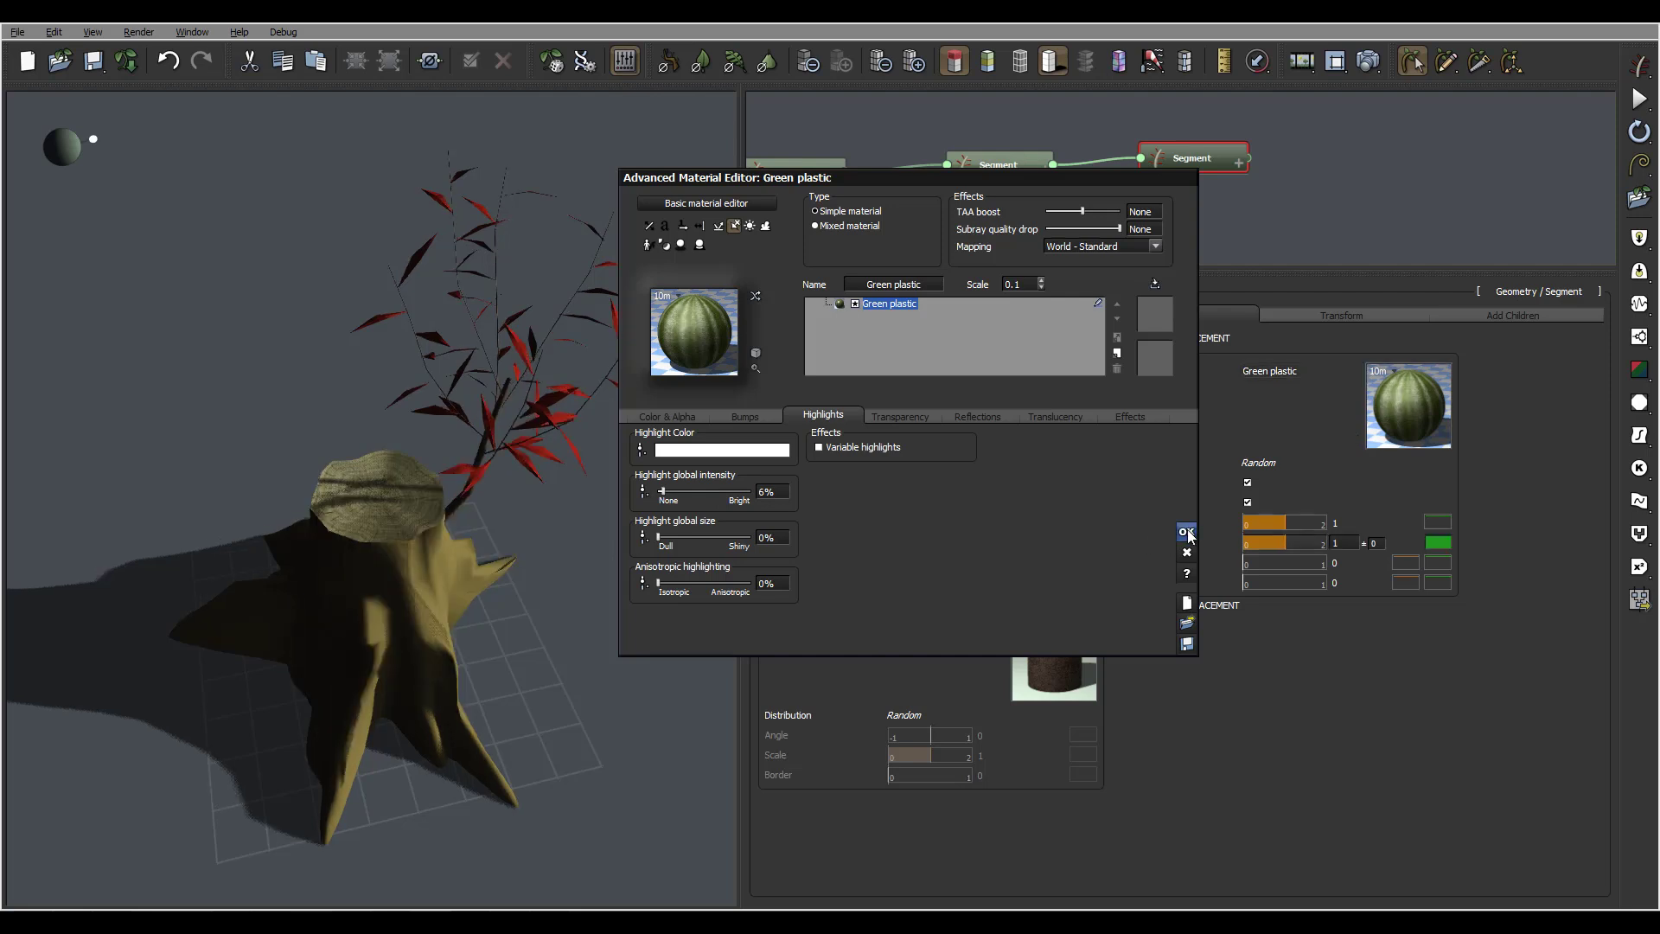
pyautogui.click(1188, 532)
# Adjust the preview light direction slightly and render the textured stump with its branch in the main view.
pyautogui.moveTo(541, 454); pyautogui.dragTo(518, 459, button='right')
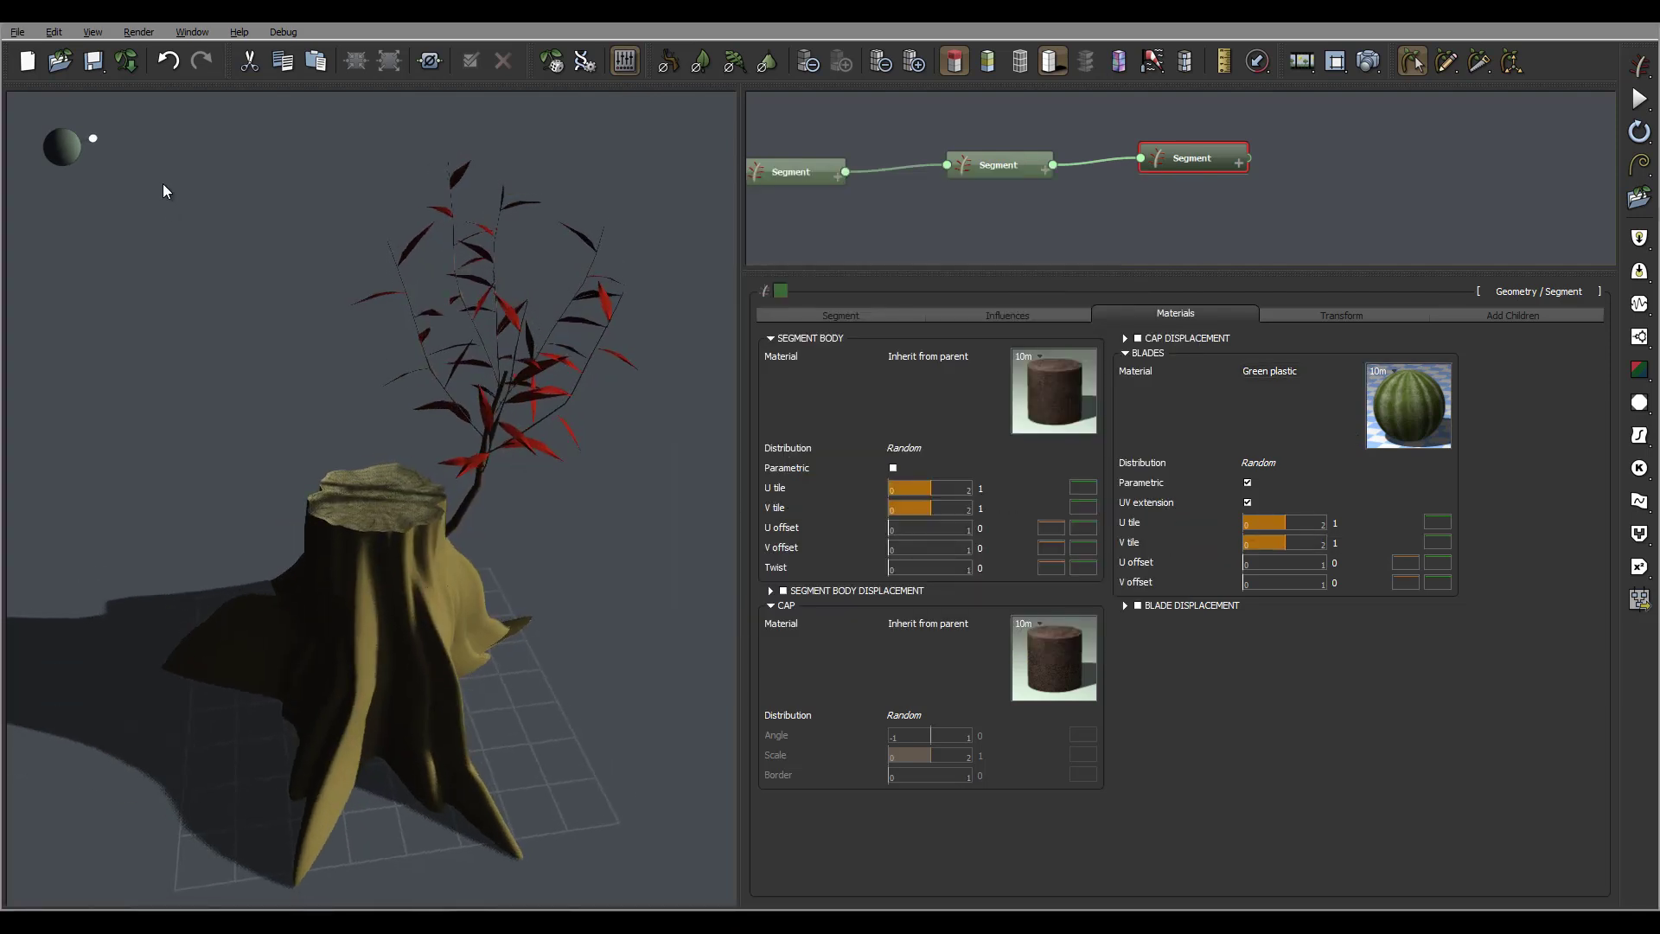
pyautogui.moveTo(95, 142)
pyautogui.mouseDown()
pyautogui.moveTo(59, 137)
pyautogui.moveTo(88, 133)
pyautogui.mouseUp()
pyautogui.click(1367, 63)
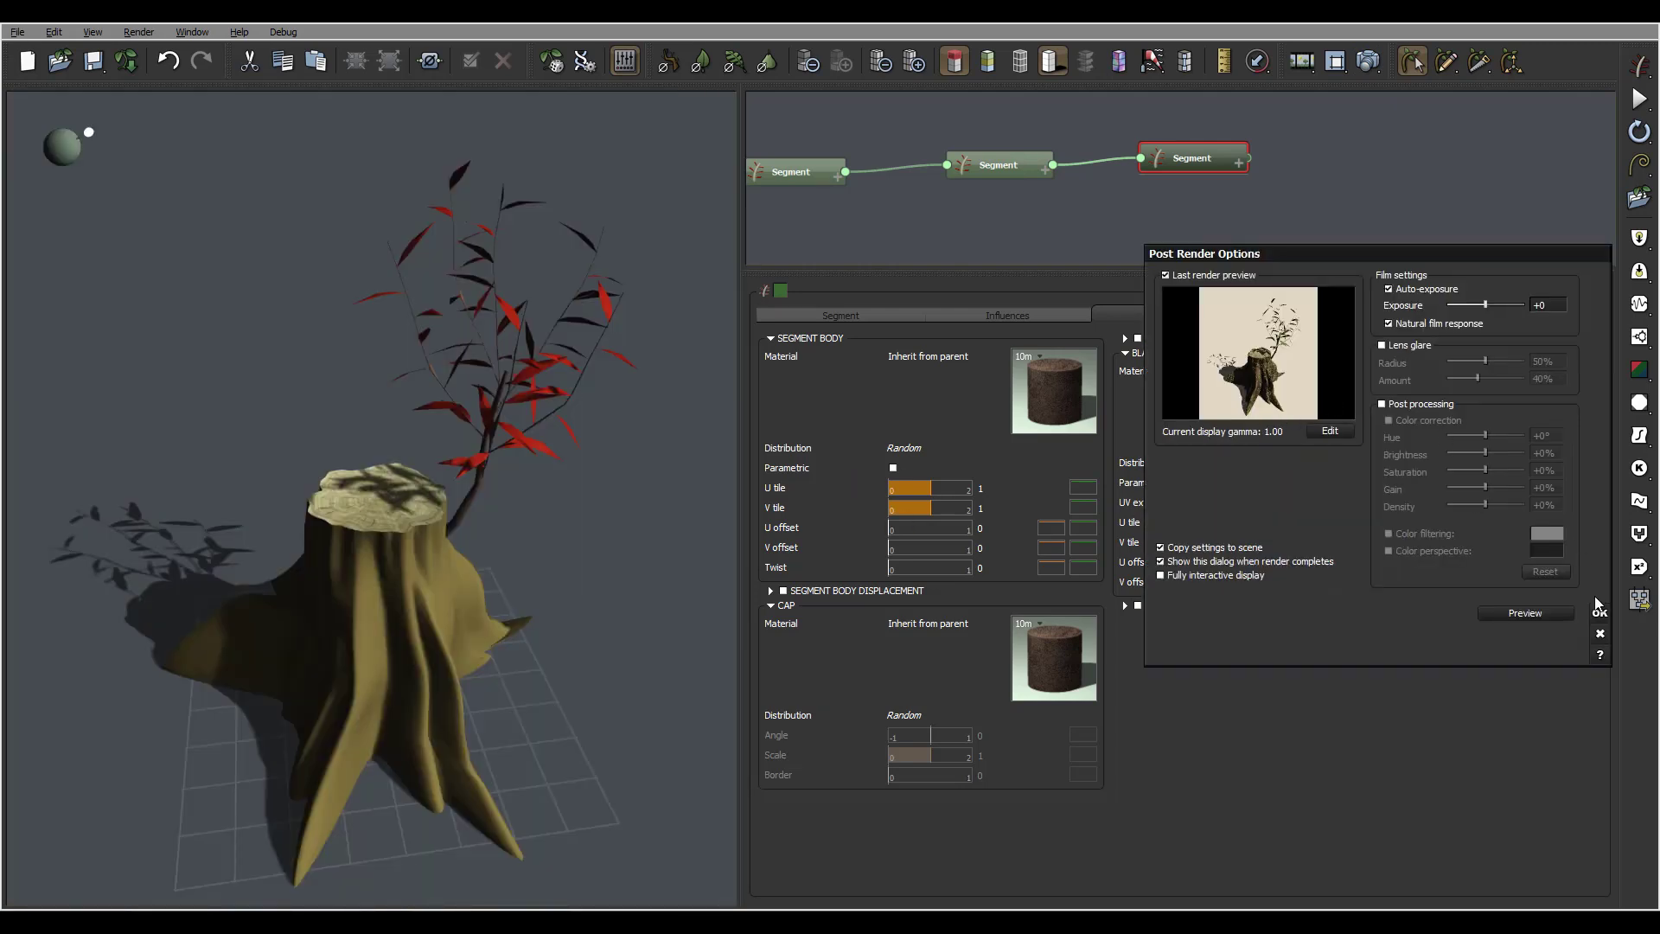
pyautogui.press('Return')
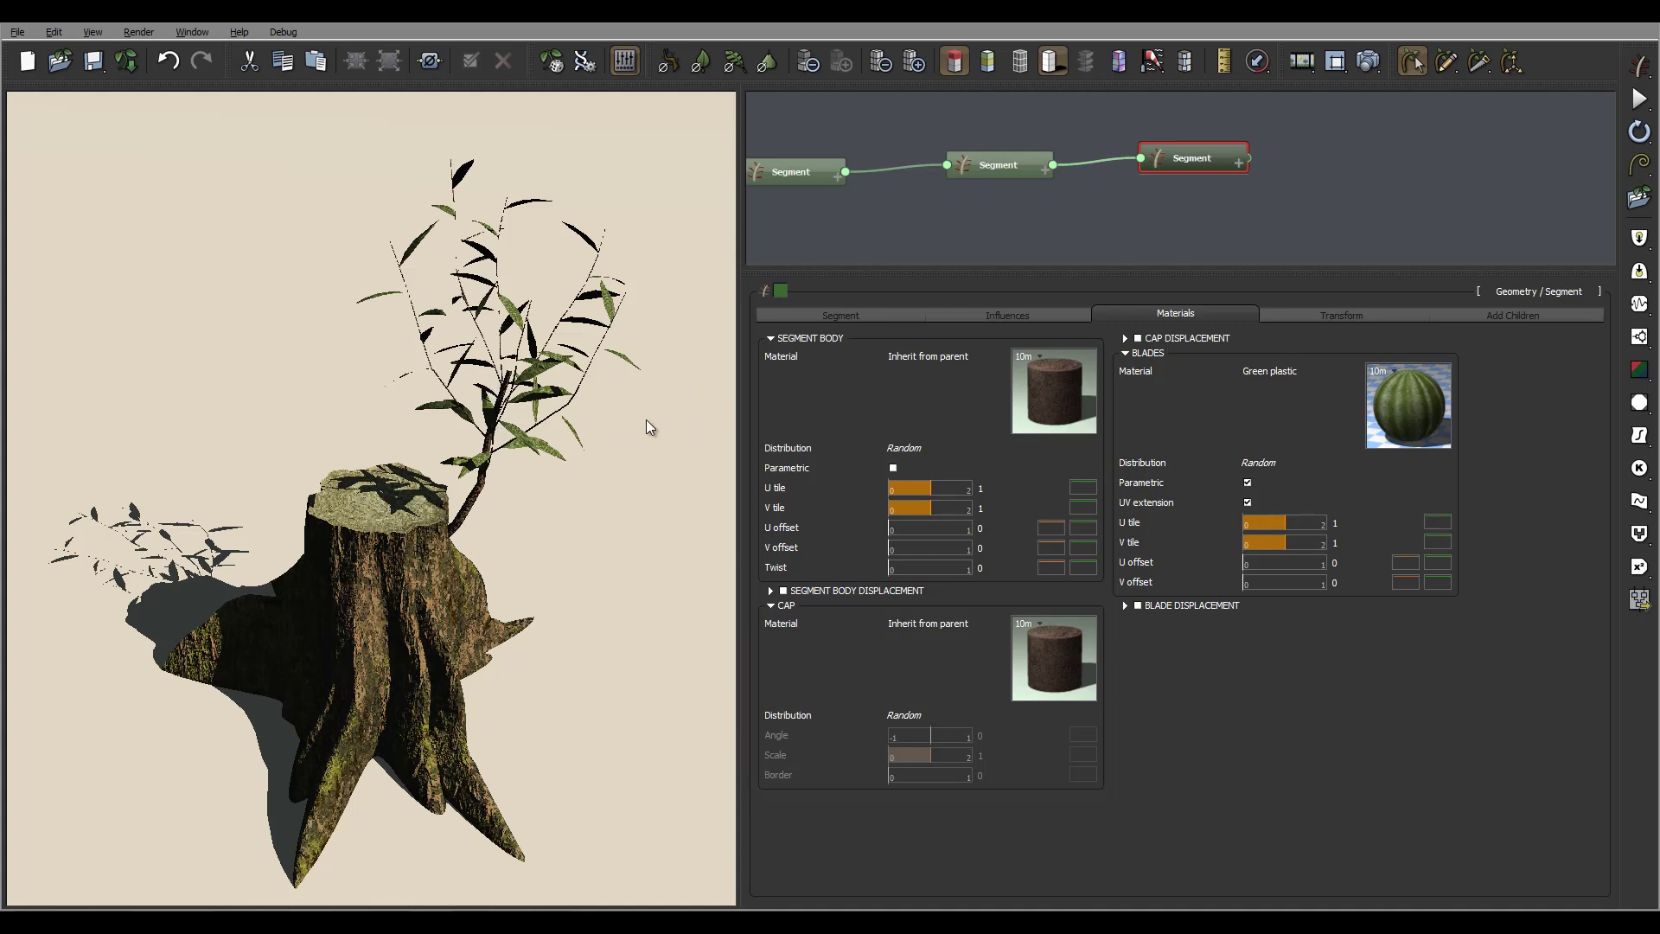
# Review the atmosphere's lighting settings and render the stump in the main view at Preview quality.
pyautogui.moveTo(645, 419); pyautogui.dragTo(578, 423)
pyautogui.click(138, 32)
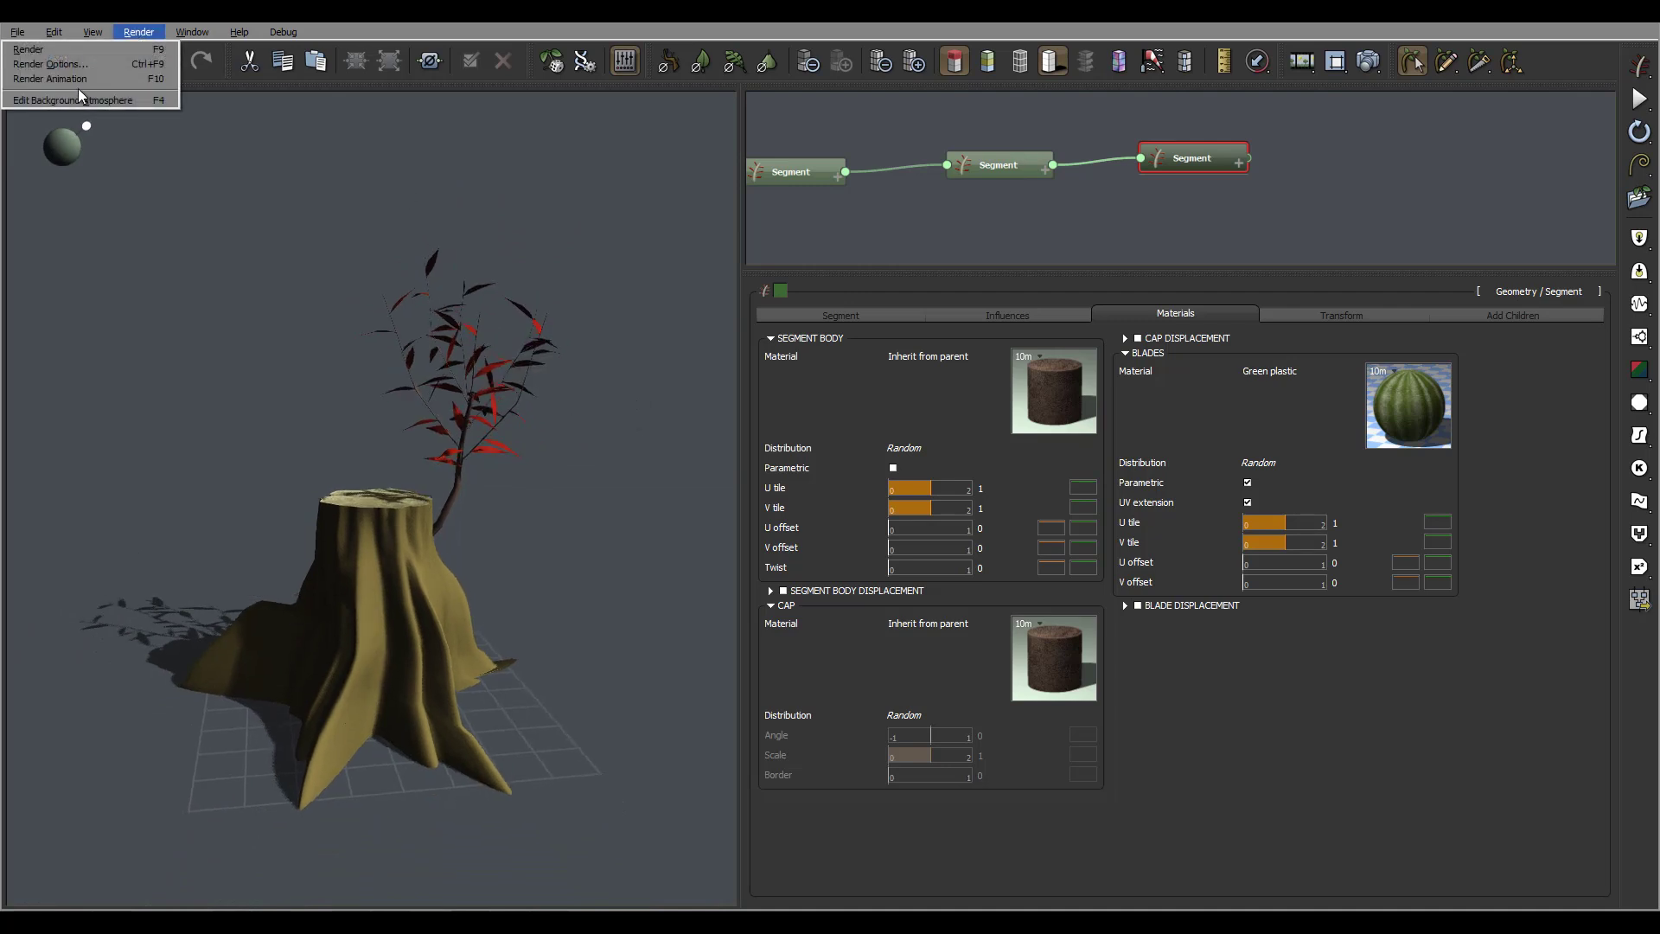
pyautogui.click(81, 101)
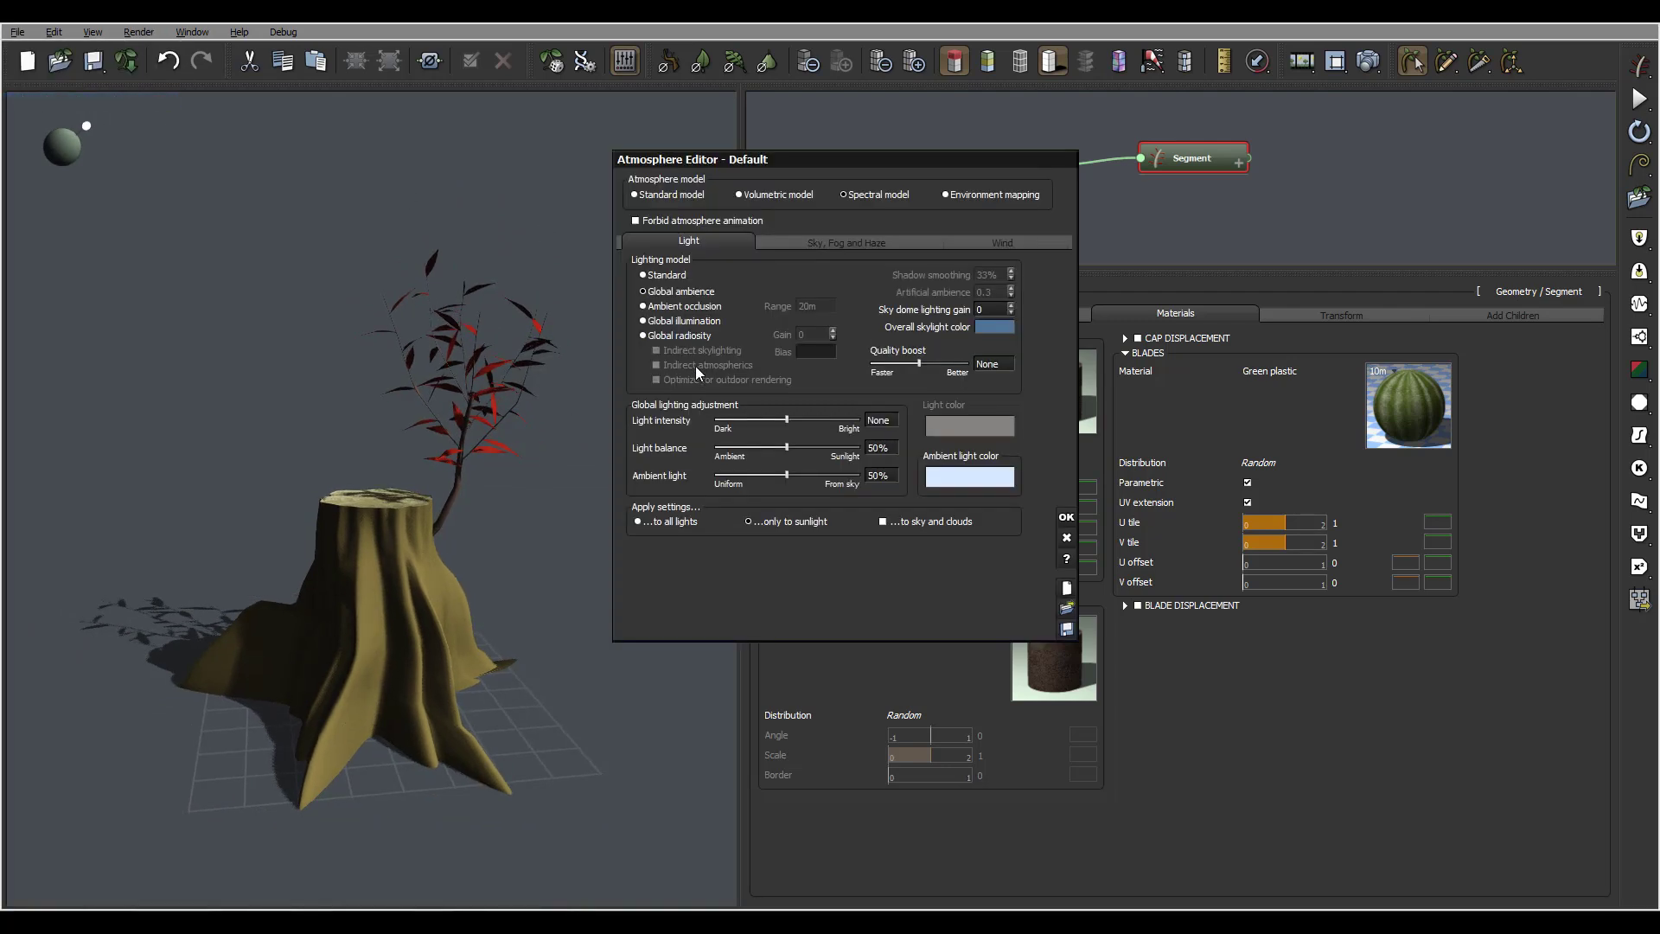
pyautogui.click(1066, 517)
pyautogui.click(1362, 69)
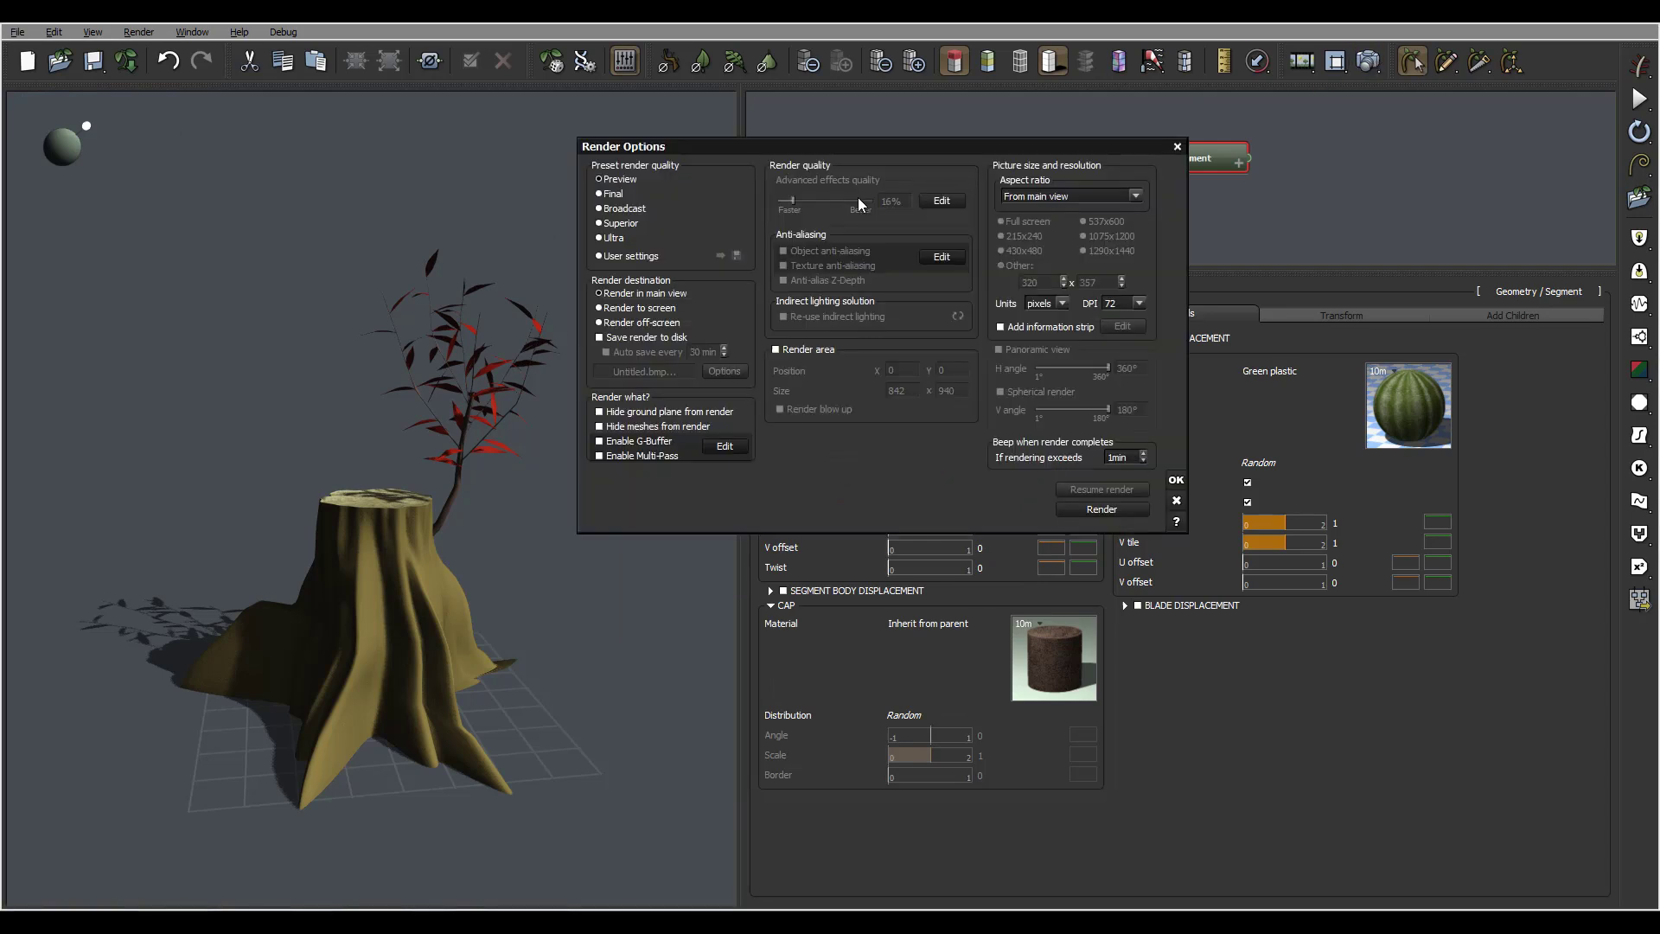
pyautogui.click(1086, 512)
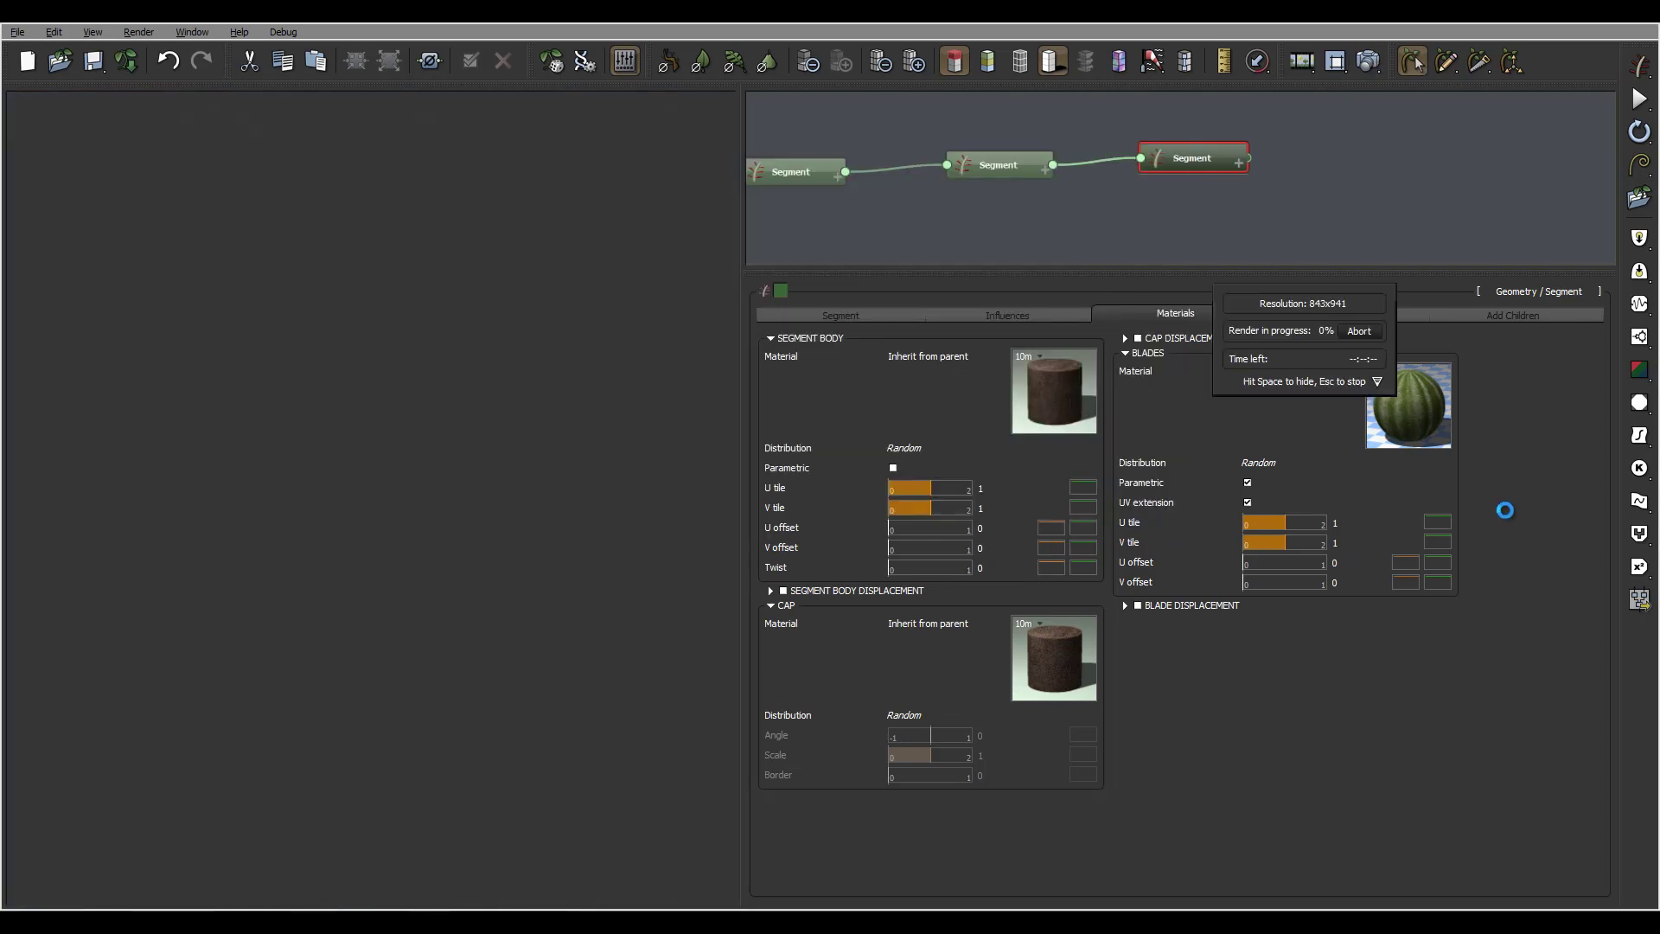